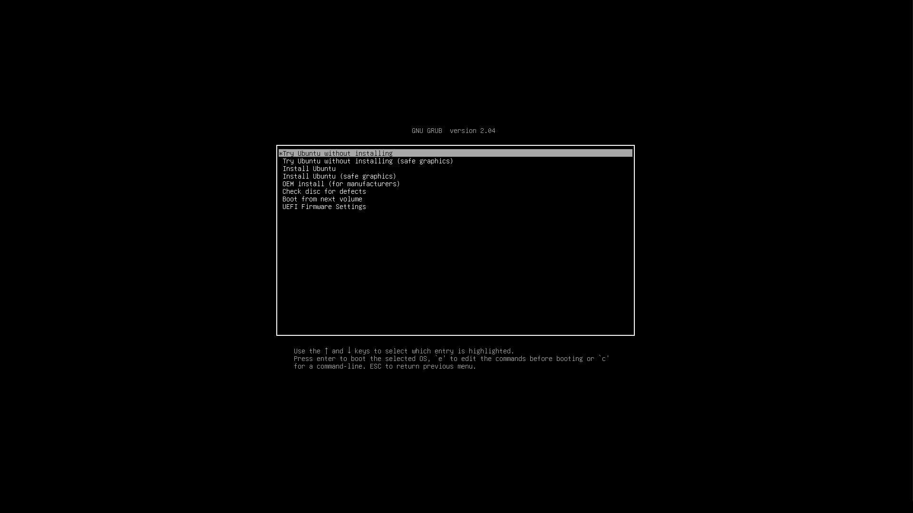
Bring the Virtual Machine Manager forward, move it aside, and highlight Install Ubuntu in GRUB.
{"action": "key", "text": "XF86AudioLowerVolume"}
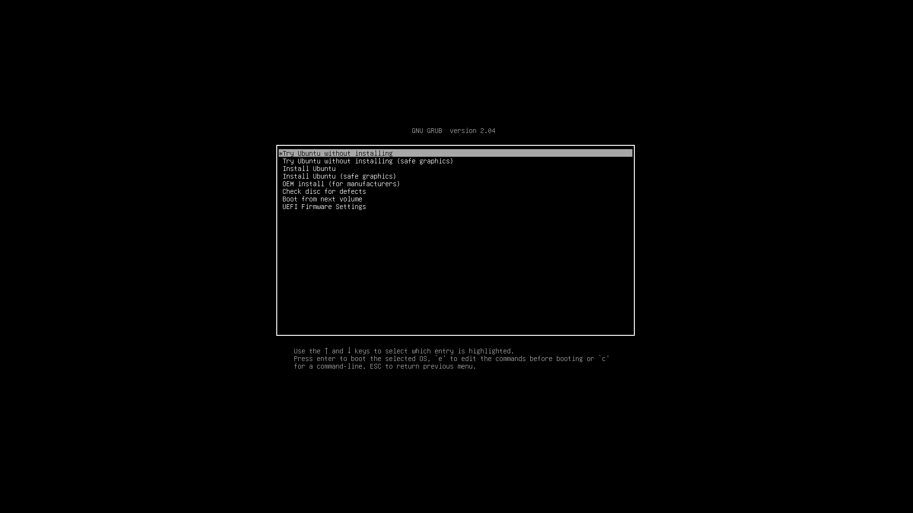
{"action": "key", "text": "alt+Tab"}
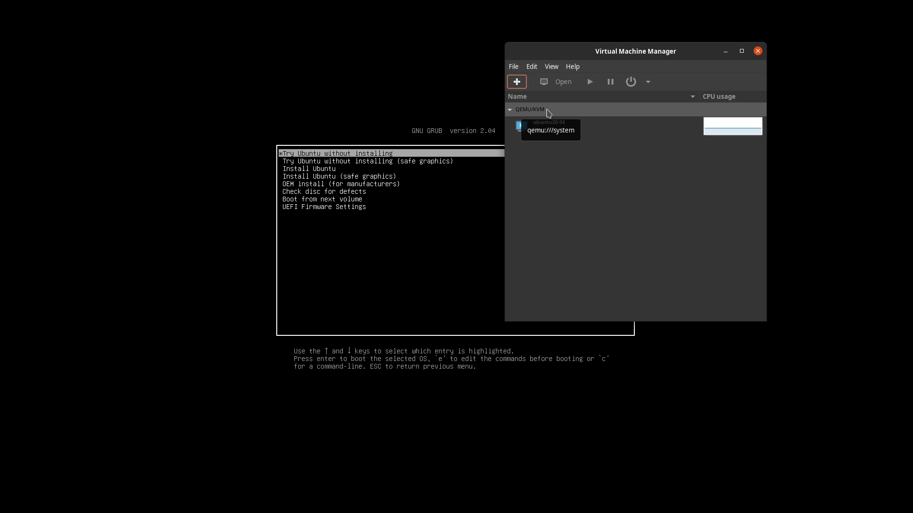
{"action": "left_click_drag", "start_coordinate": [642, 56], "coordinate": [809, 224]}
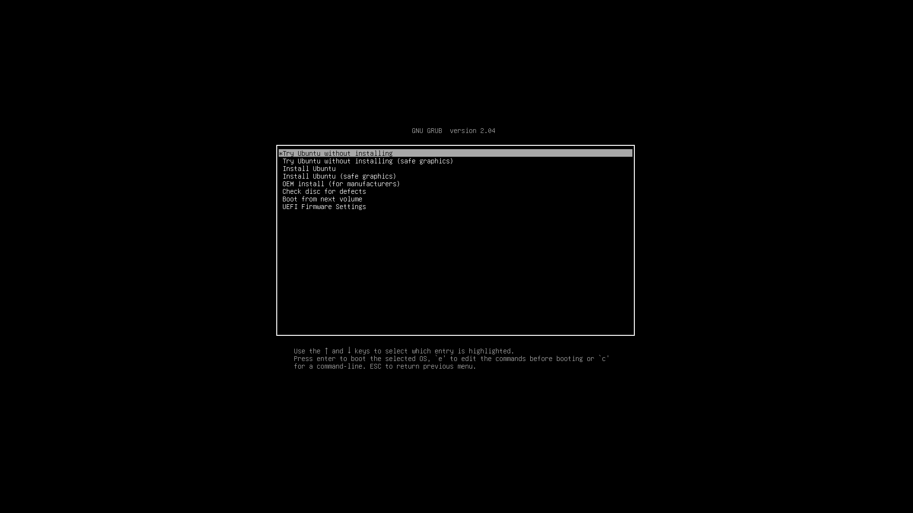
{"action": "key", "text": "Down"}
{"action": "key", "text": "Down"}
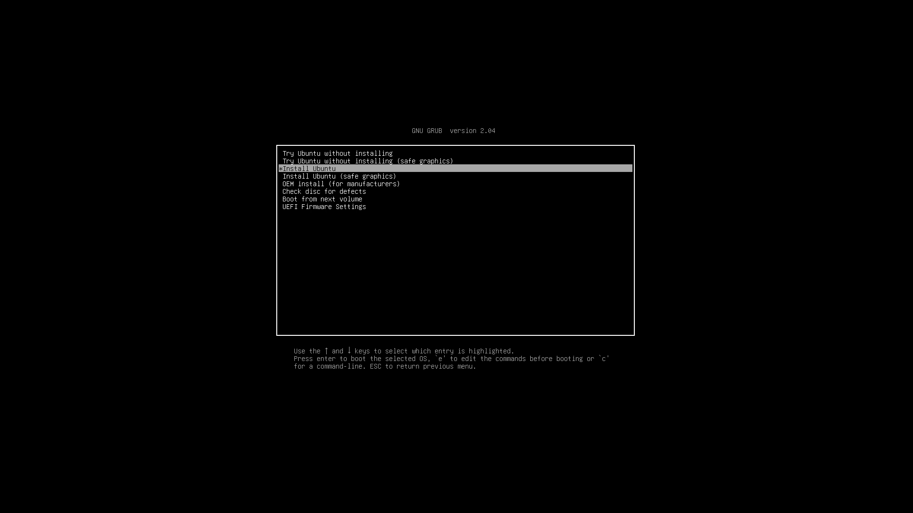
Boot Install Ubuntu from GRUB and wait for the installer's English Welcome page.
{"action": "key", "text": "Return"}
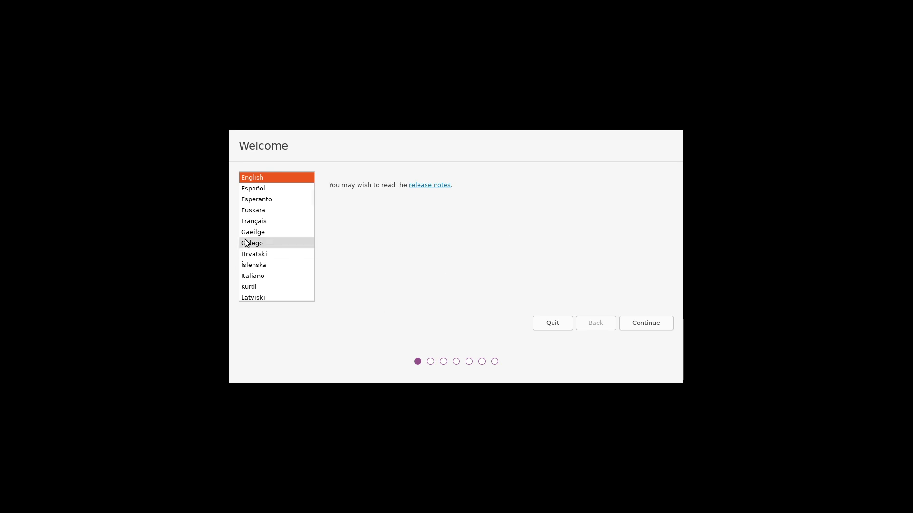
{"action": "scroll", "coordinate": [248, 240], "scroll_direction": "down", "scroll_amount": 5}
{"action": "scroll", "coordinate": [247, 240], "scroll_direction": "down", "scroll_amount": 5}
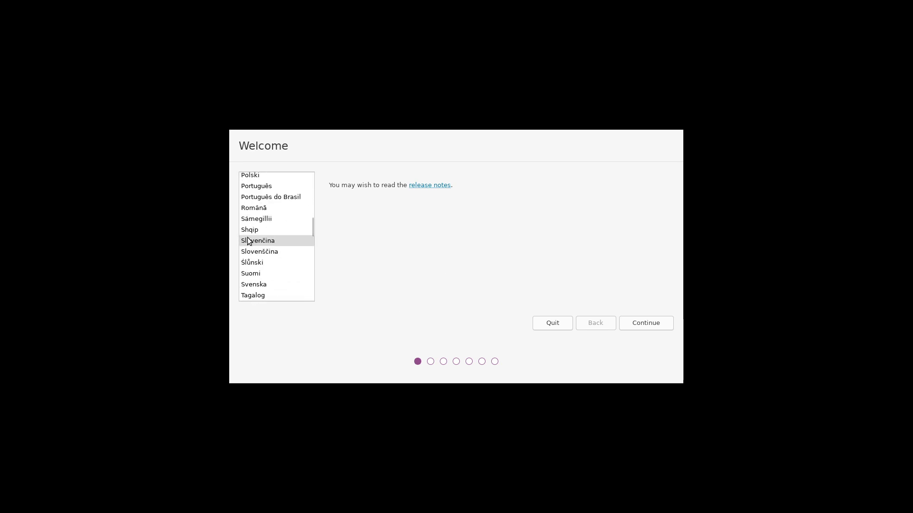
{"action": "left_click", "coordinate": [264, 252]}
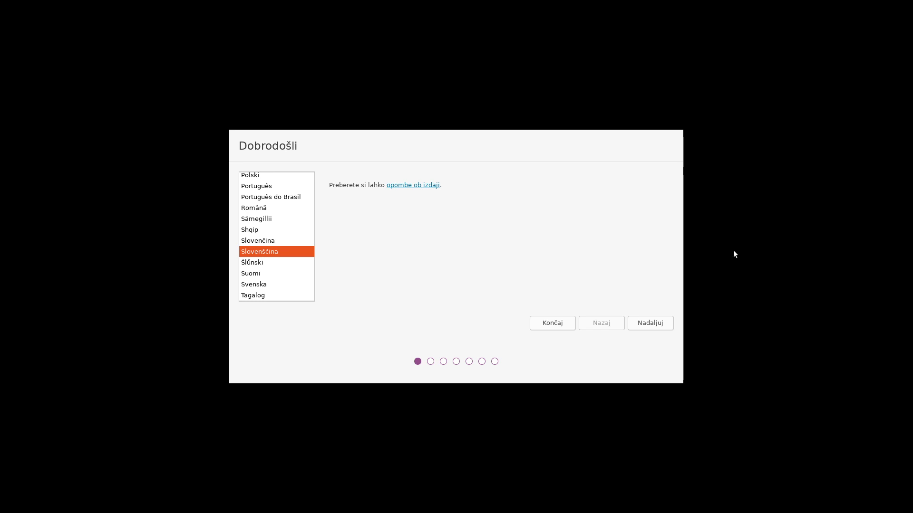
{"action": "left_click", "coordinate": [645, 324]}
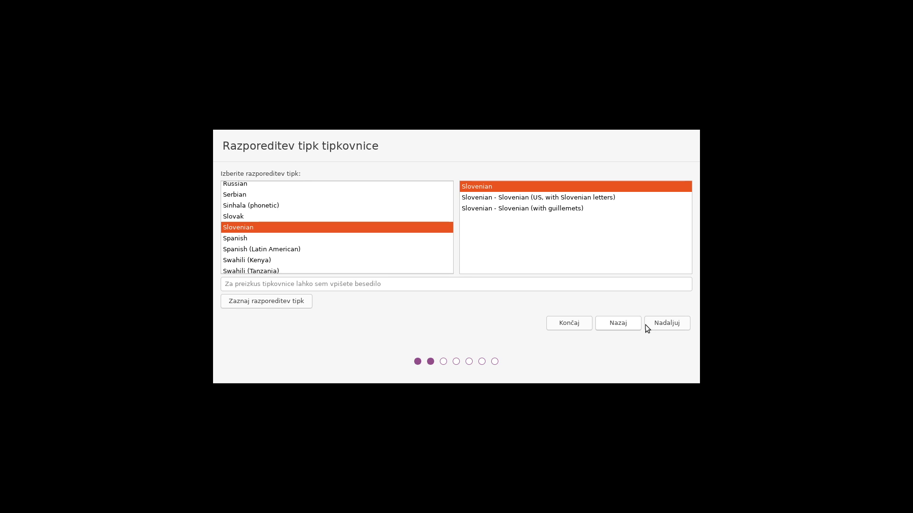
{"action": "left_click", "coordinate": [645, 324]}
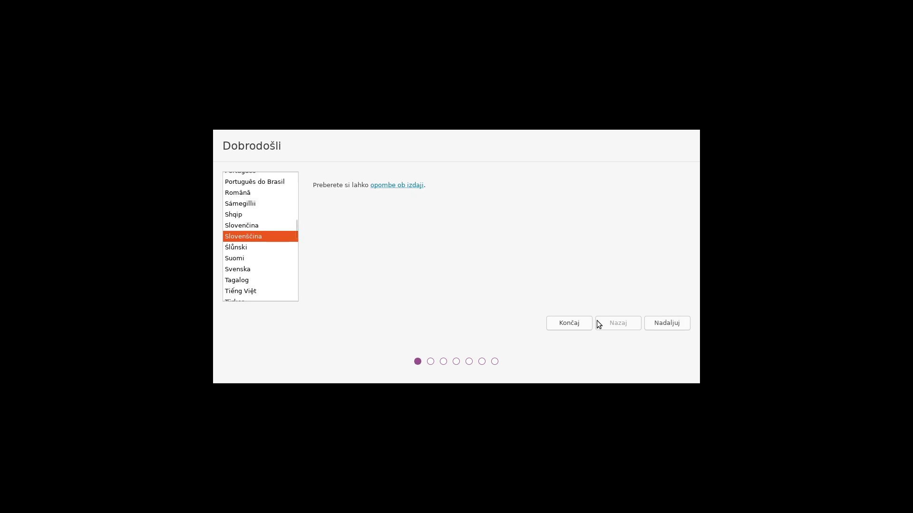
{"action": "scroll", "coordinate": [244, 212], "scroll_direction": "up", "scroll_amount": 5}
{"action": "scroll", "coordinate": [244, 212], "scroll_direction": "up", "scroll_amount": 2}
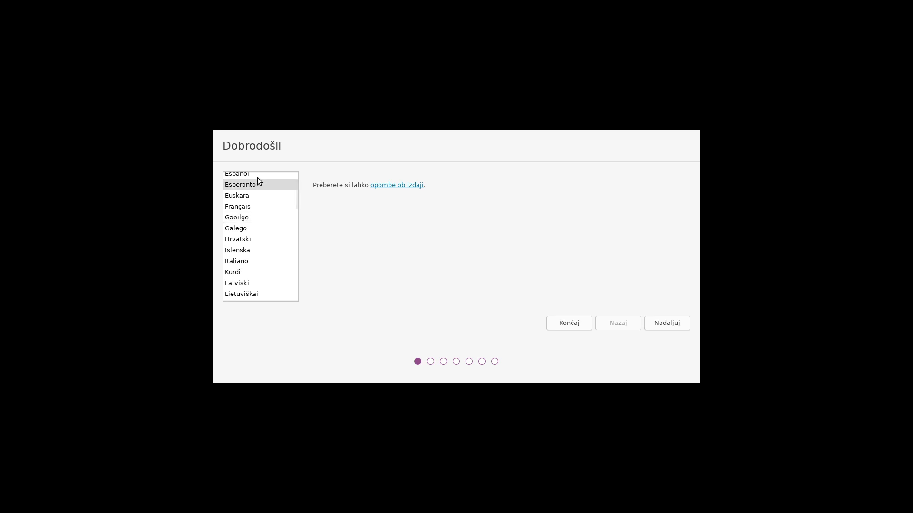
{"action": "scroll", "coordinate": [247, 195], "scroll_direction": "up", "scroll_amount": 3}
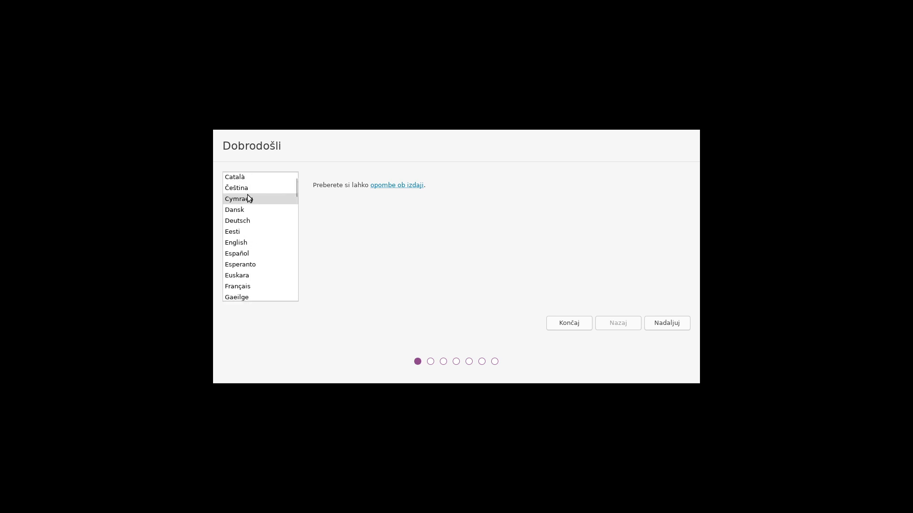
{"action": "left_click", "coordinate": [250, 237]}
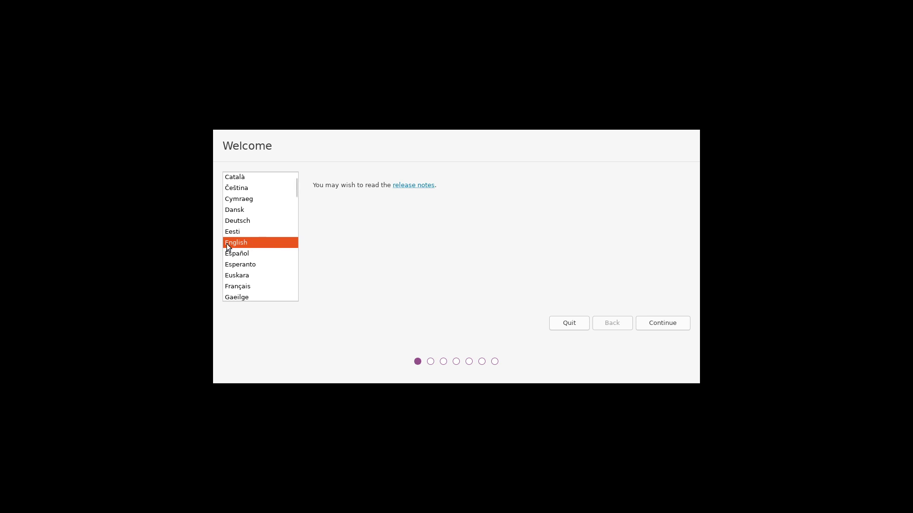
Continue past Welcome and accept the Slovenian keyboard layout.
{"action": "left_click", "coordinate": [667, 324]}
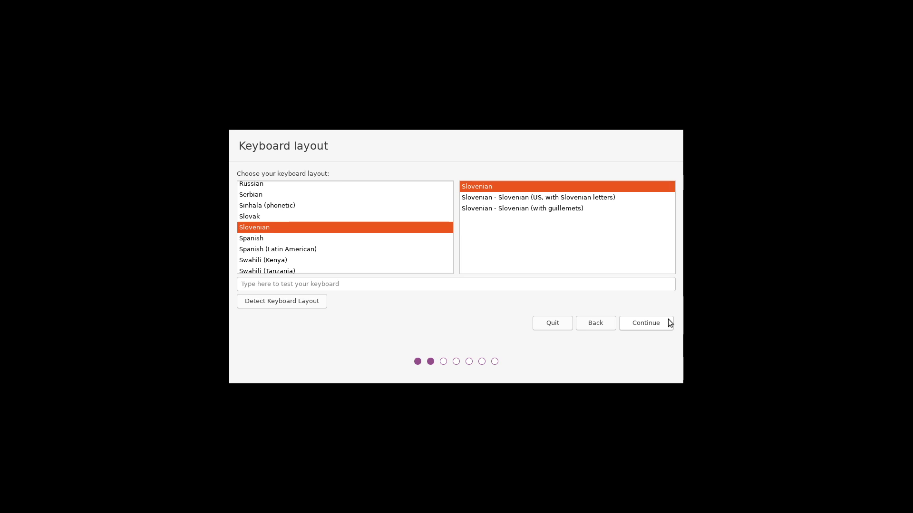
{"action": "left_click", "coordinate": [668, 319]}
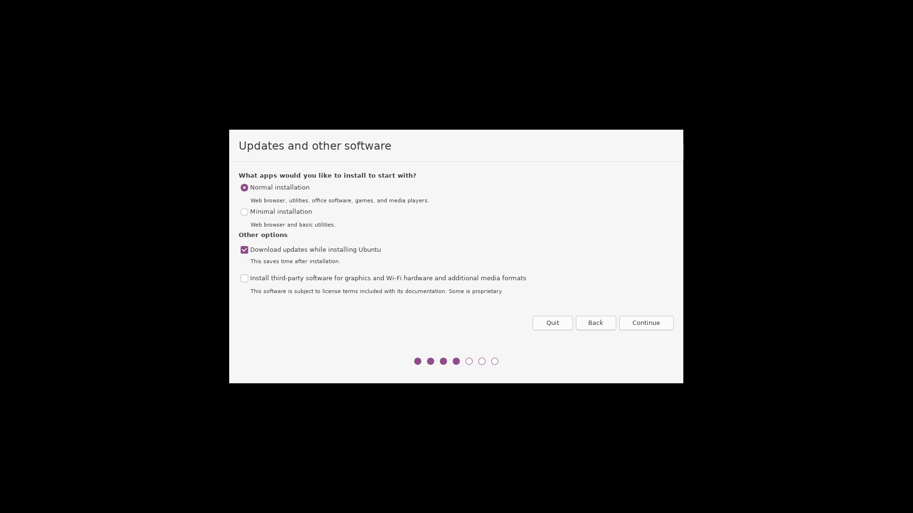
Keep Normal installation and enable third-party software for graphics, Wi-Fi and media formats.
{"action": "left_click", "coordinate": [282, 212]}
{"action": "left_click", "coordinate": [281, 186]}
{"action": "left_click", "coordinate": [303, 279]}
Cancel the Advanced features dialog unchanged and select the Something else installation type.
{"action": "left_click", "coordinate": [626, 323]}
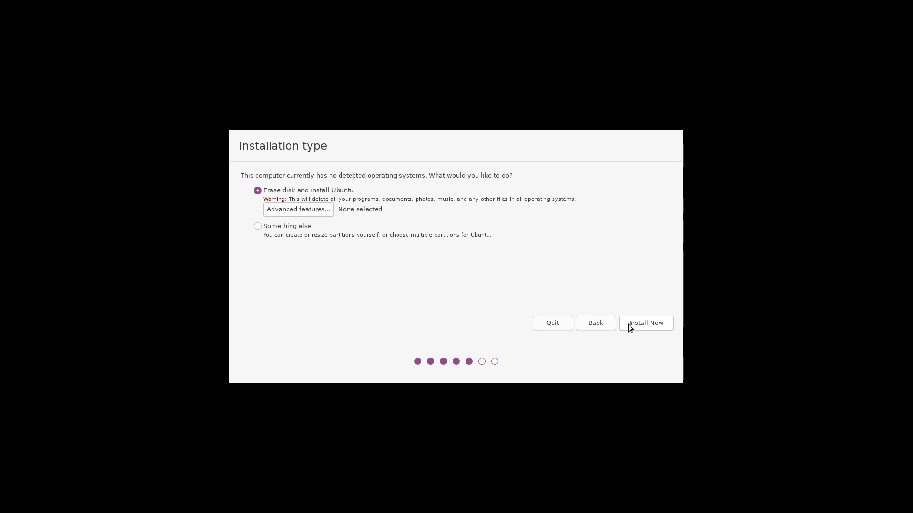
{"action": "left_click", "coordinate": [330, 209]}
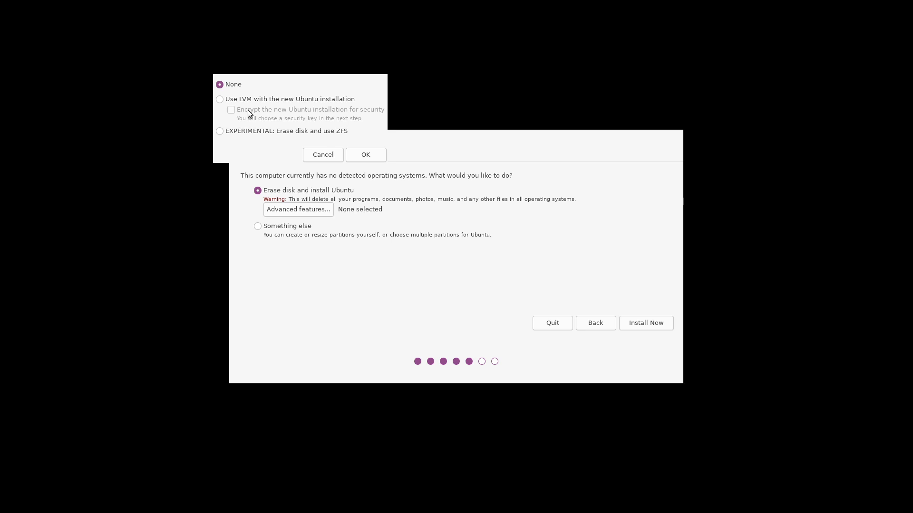
{"action": "left_click", "coordinate": [318, 154]}
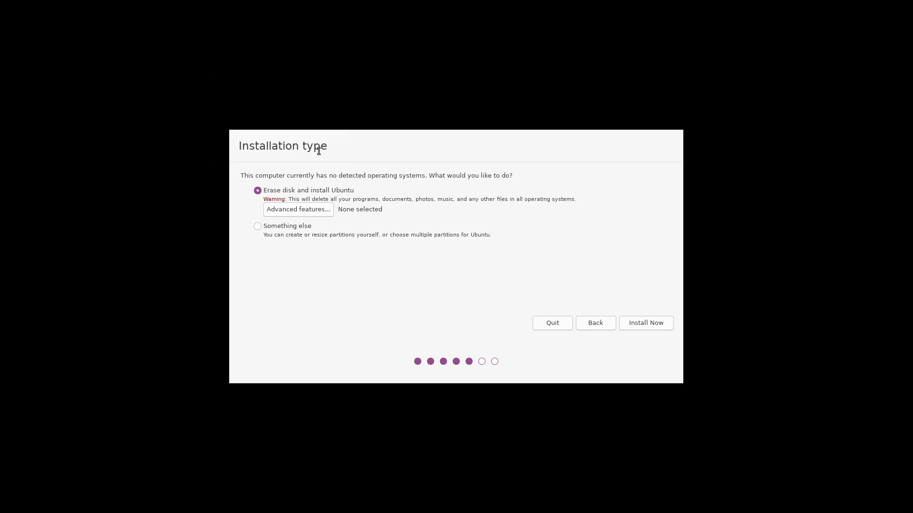
{"action": "left_click", "coordinate": [295, 225]}
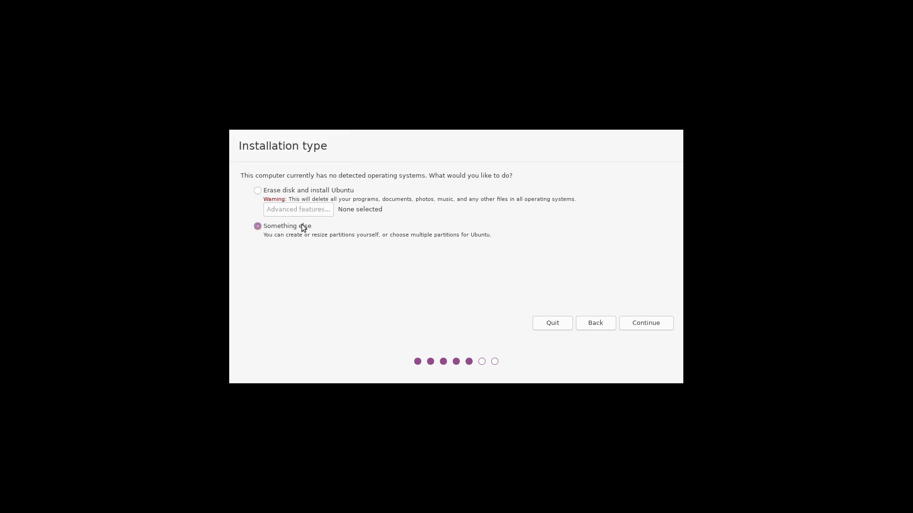
Create a new empty partition table on /dev/vda and select its 64424 MB free space.
{"action": "left_click", "coordinate": [640, 327]}
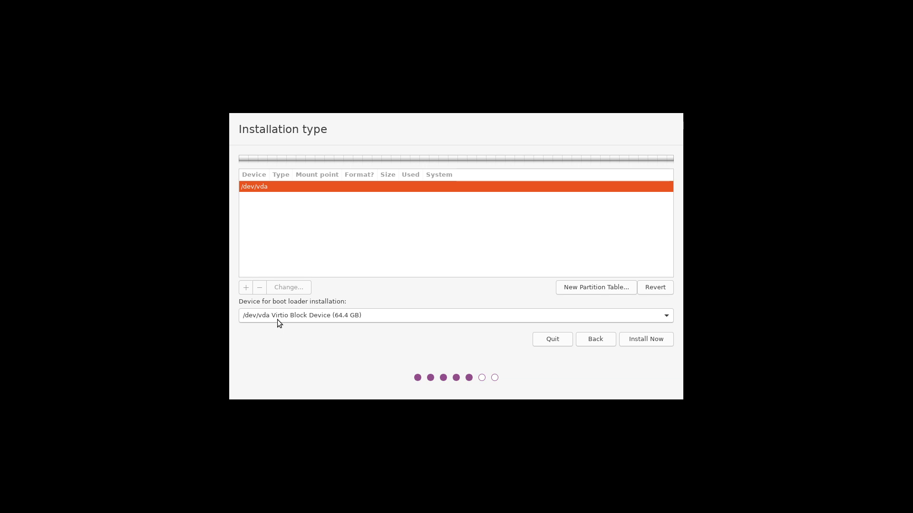
{"action": "left_click", "coordinate": [604, 287]}
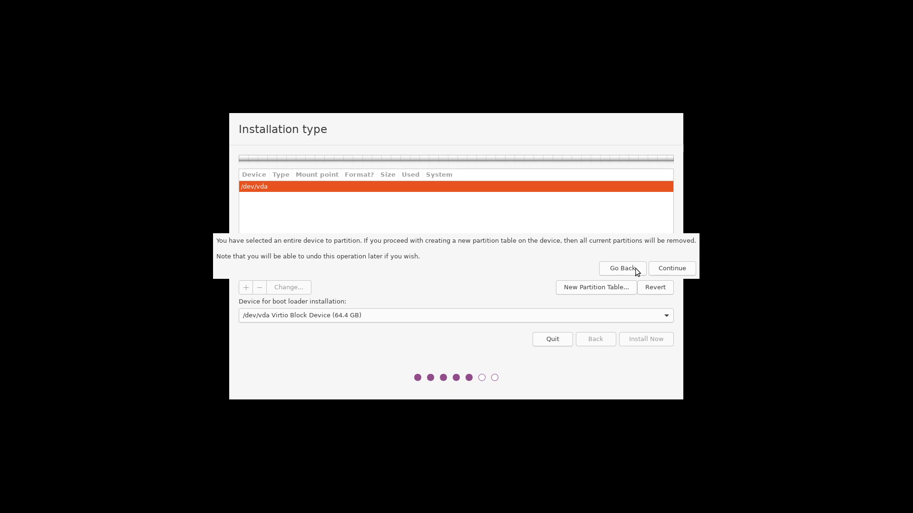
{"action": "left_click", "coordinate": [670, 269]}
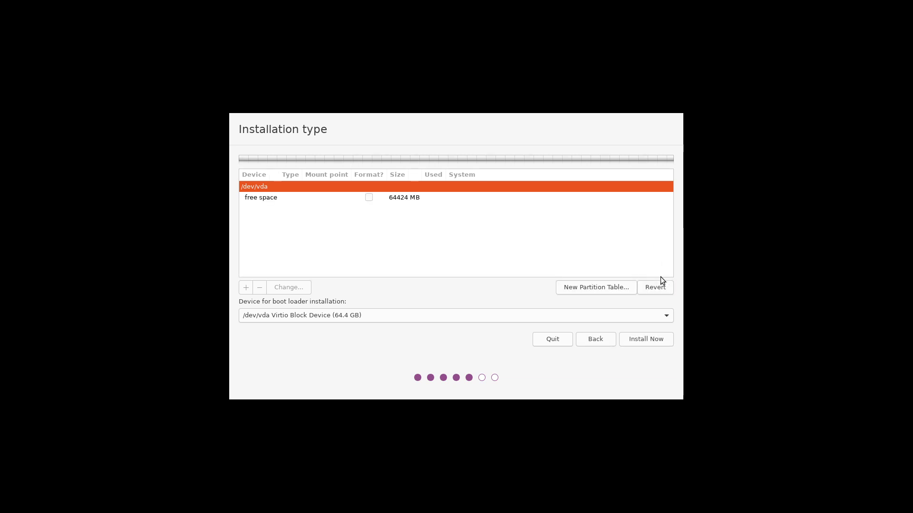
{"action": "left_click", "coordinate": [438, 198]}
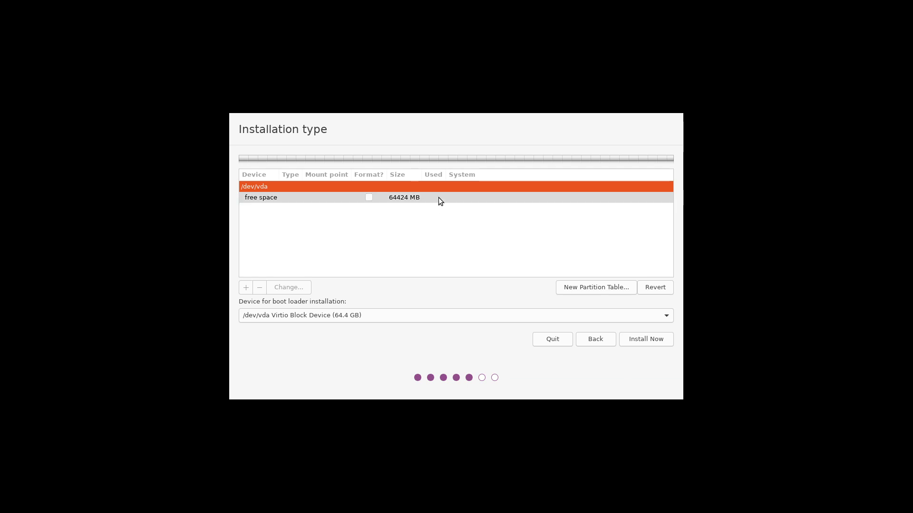
Start a new partition on the free space and set its use to EFI System Partition.
{"action": "left_click", "coordinate": [246, 290]}
{"action": "left_click", "coordinate": [400, 172]}
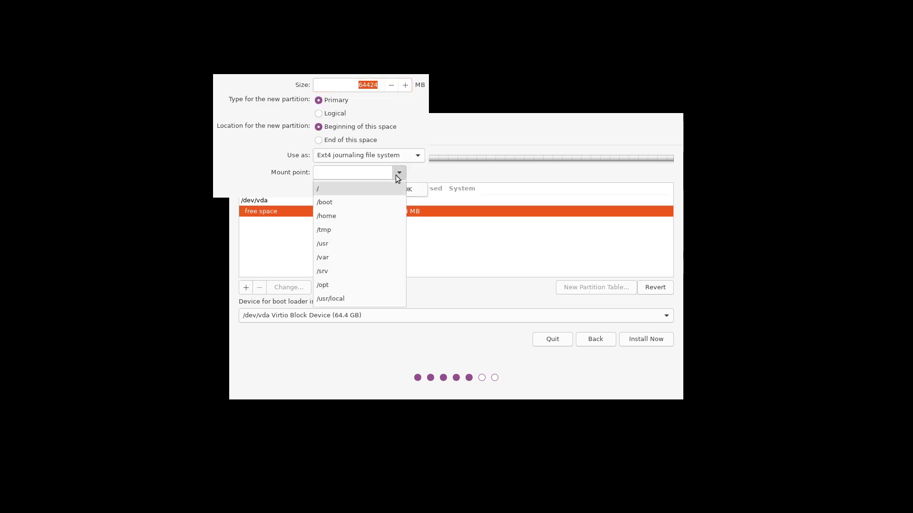
{"action": "left_click", "coordinate": [384, 189]}
{"action": "left_click", "coordinate": [406, 160]}
{"action": "left_click", "coordinate": [404, 161]}
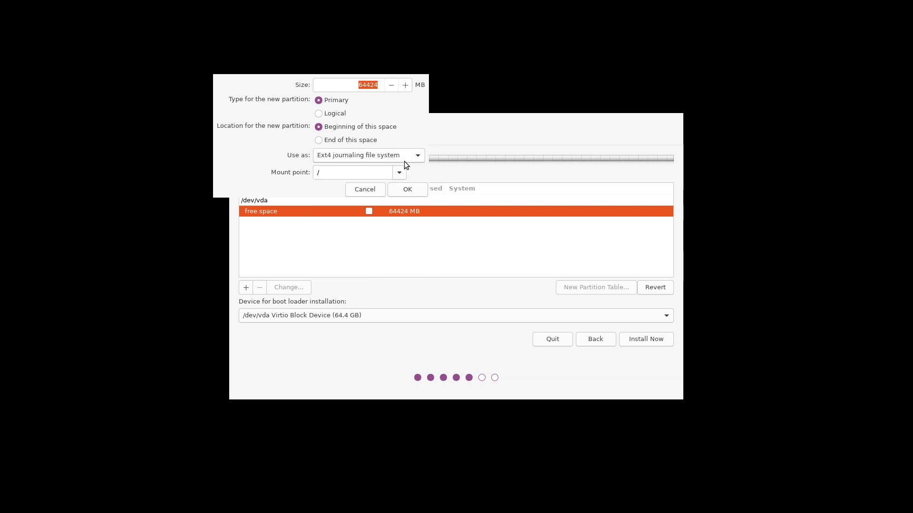
{"action": "left_click", "coordinate": [404, 161]}
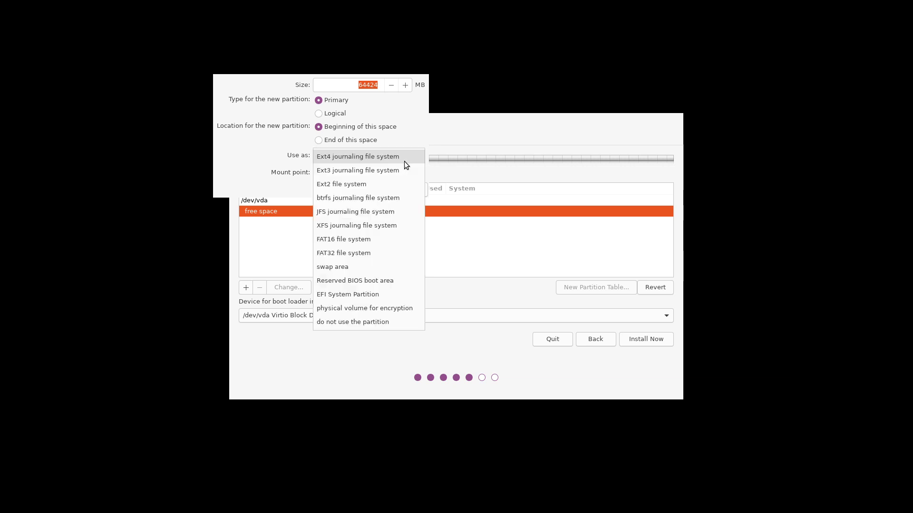
{"action": "left_click", "coordinate": [367, 295]}
{"action": "left_click", "coordinate": [300, 84]}
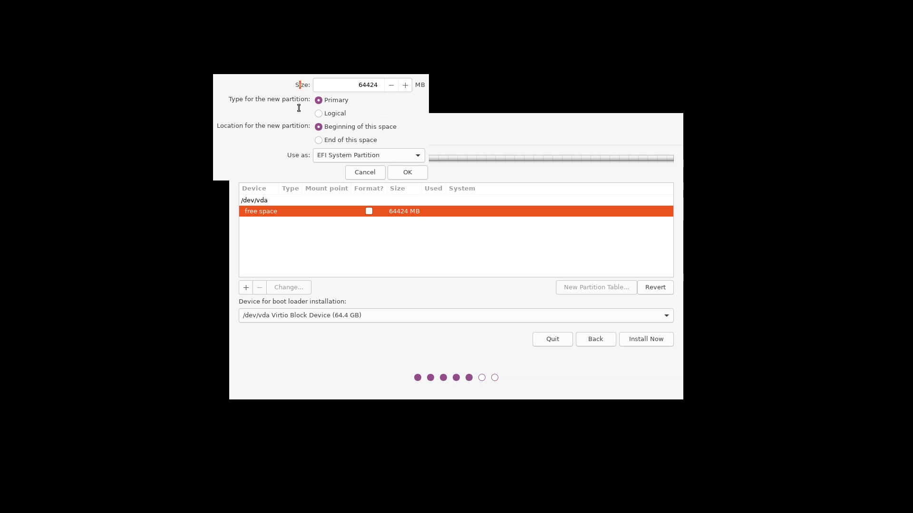
{"action": "left_click", "coordinate": [341, 102]}
Lower the new partition's size from 64424 to 64422 MB.
{"action": "key", "text": "Down"}
{"action": "left_click_drag", "start_coordinate": [355, 85], "coordinate": [488, 93]}
{"action": "key", "text": "Down"}
{"action": "left_click_drag", "start_coordinate": [357, 84], "coordinate": [514, 89]}
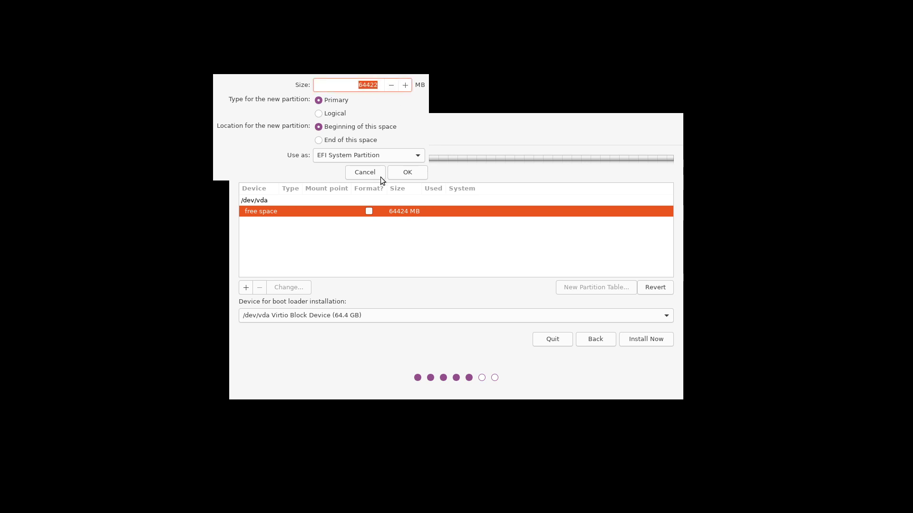
Cancel the new partition, step back to Keyboard layout and type tf5455 in the test field.
{"action": "left_click", "coordinate": [369, 170]}
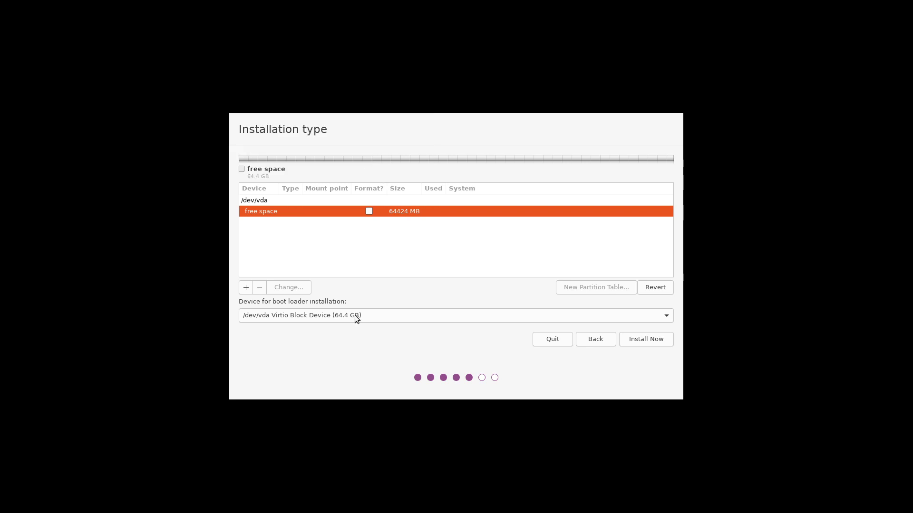
{"action": "left_click", "coordinate": [600, 340]}
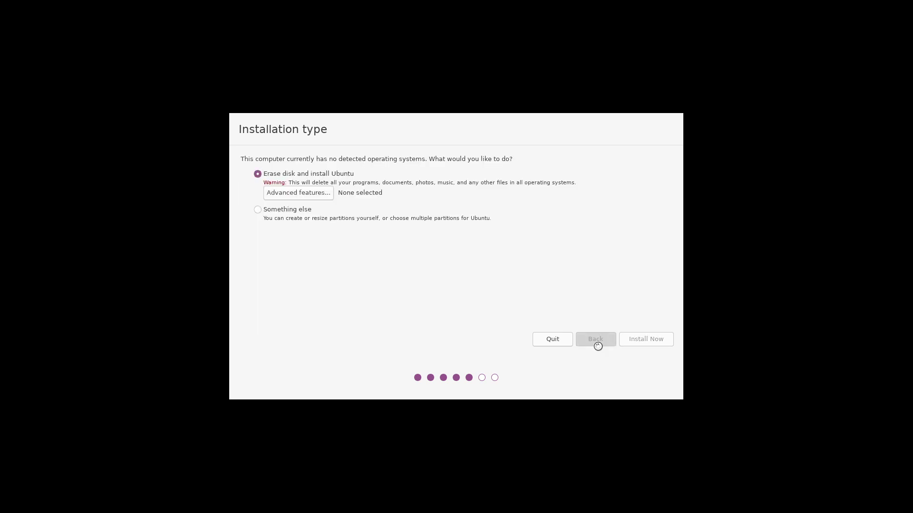
{"action": "left_click", "coordinate": [583, 341]}
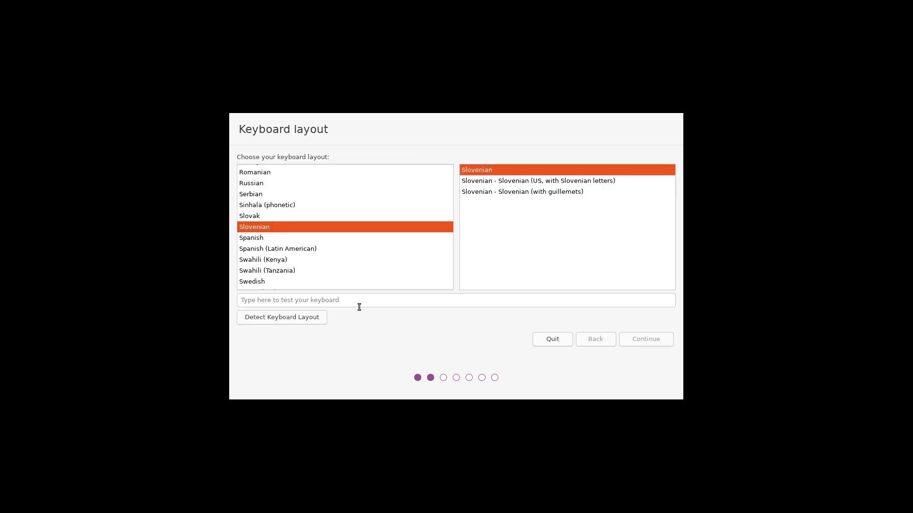
{"action": "left_click", "coordinate": [365, 301]}
{"action": "type", "text": "tf5455"}
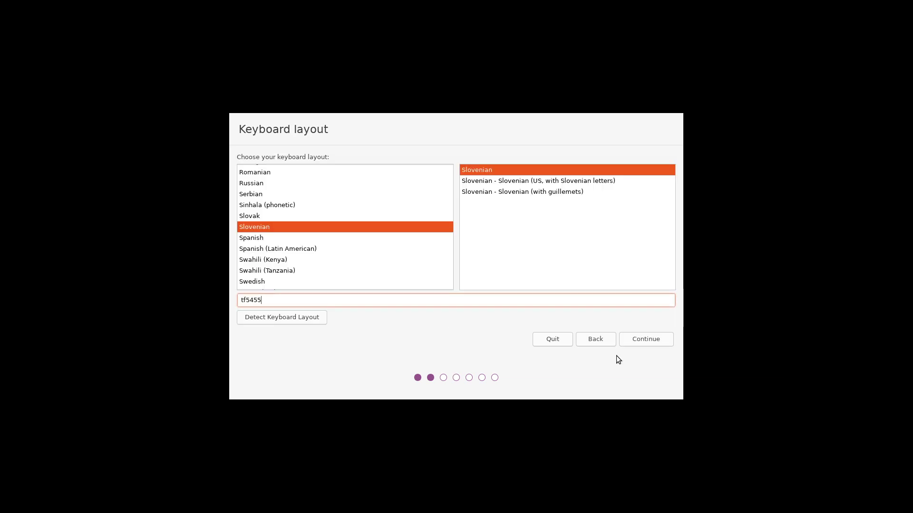
Advance again to Installation type and back out of the write-changes-to-disk confirmation.
{"action": "left_click", "coordinate": [646, 340]}
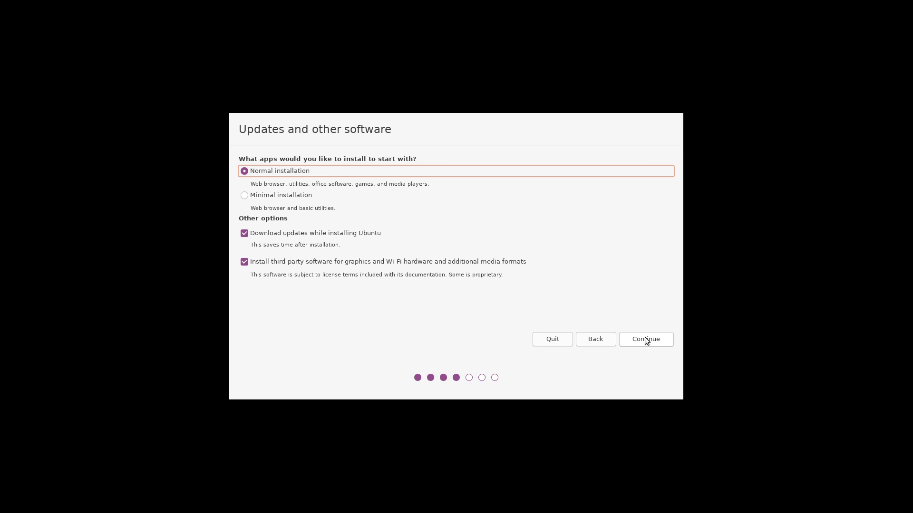
{"action": "left_click", "coordinate": [647, 340]}
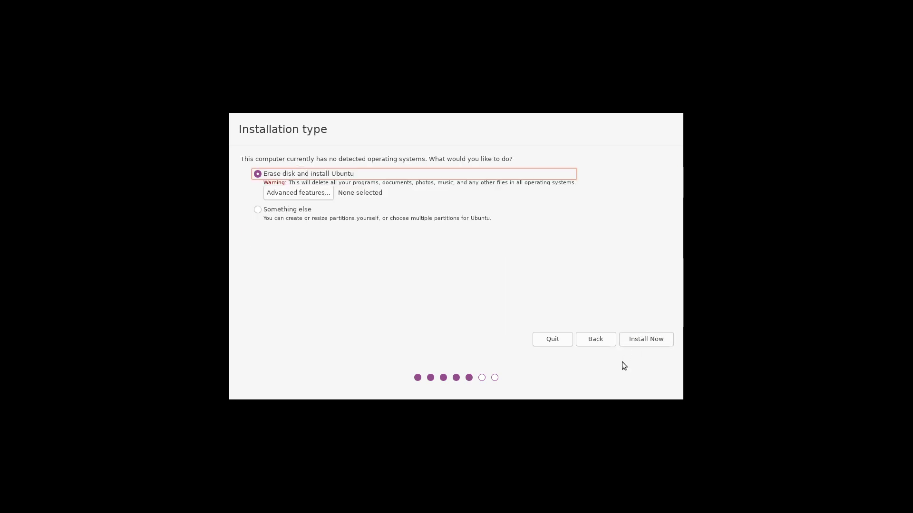
{"action": "left_click", "coordinate": [289, 215]}
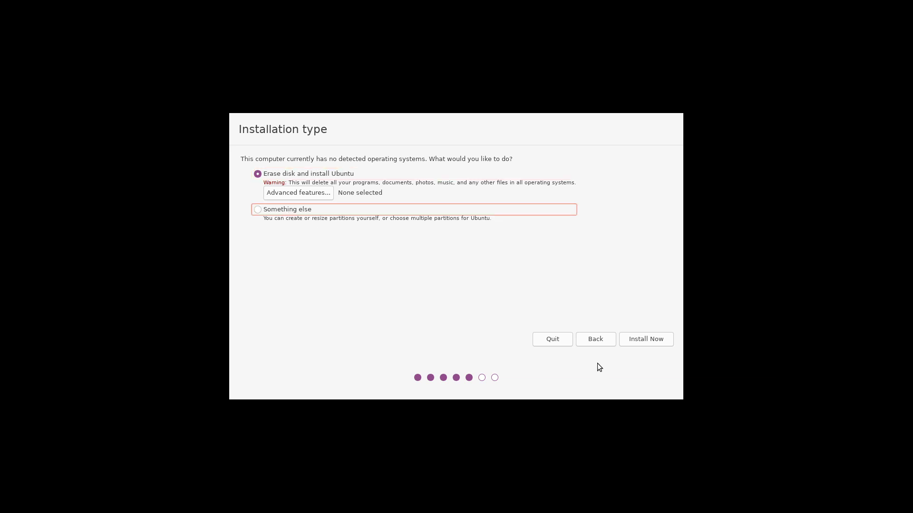
{"action": "left_click", "coordinate": [631, 339]}
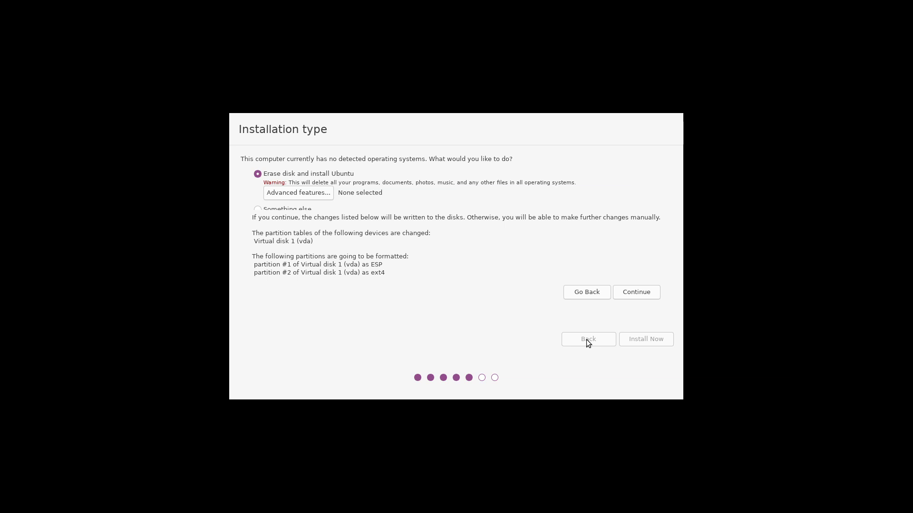
{"action": "left_click", "coordinate": [574, 297]}
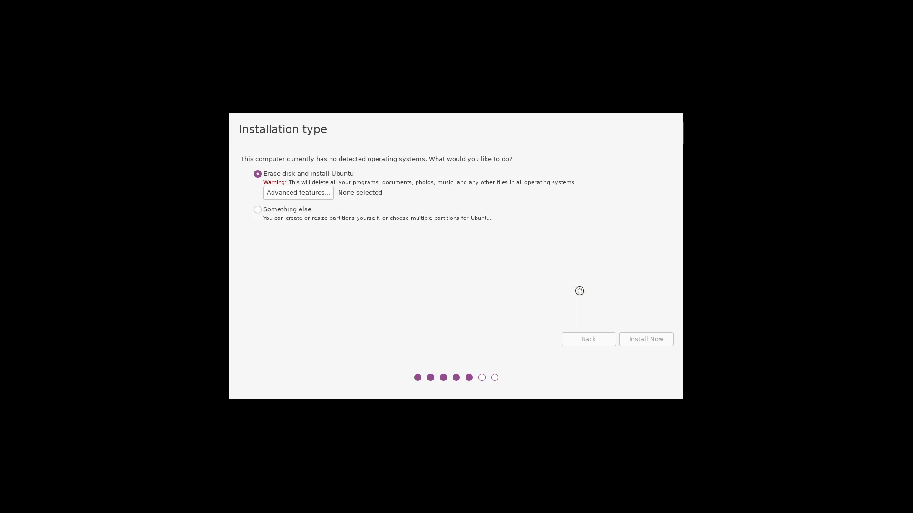
Choose Something else, create a new partition table on /dev/vda, and select the 64424 MB free space.
{"action": "left_click", "coordinate": [293, 210]}
{"action": "left_click", "coordinate": [645, 341]}
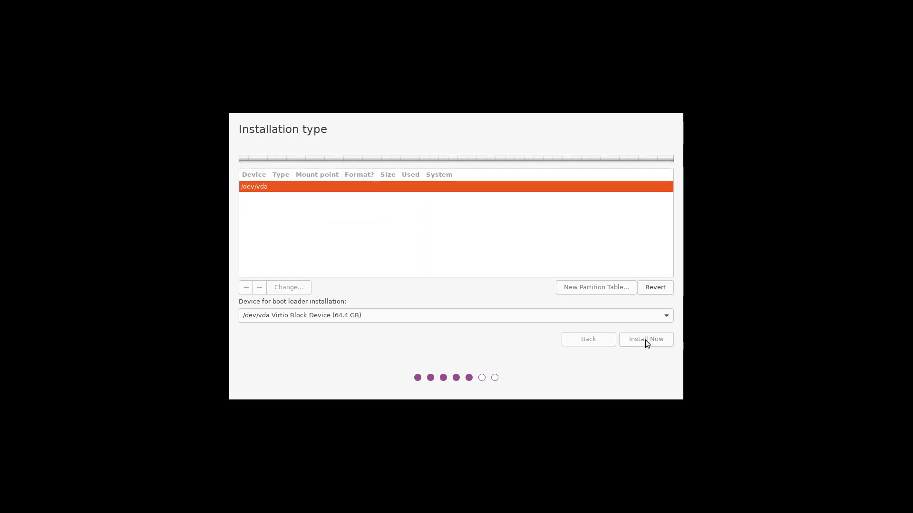
{"action": "left_click", "coordinate": [586, 288]}
{"action": "left_click", "coordinate": [674, 268]}
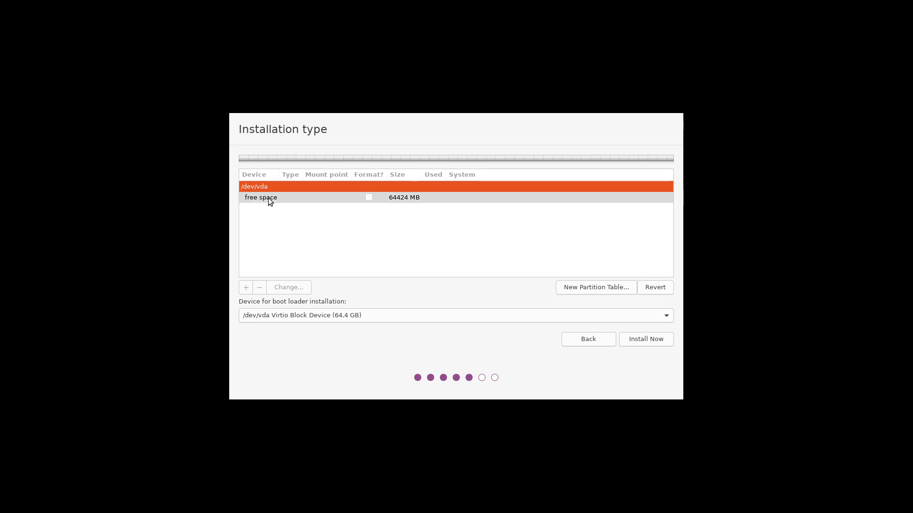
{"action": "left_click", "coordinate": [269, 198]}
Create /dev/vda1 as a 512 MB EFI System Partition.
{"action": "left_click", "coordinate": [246, 288]}
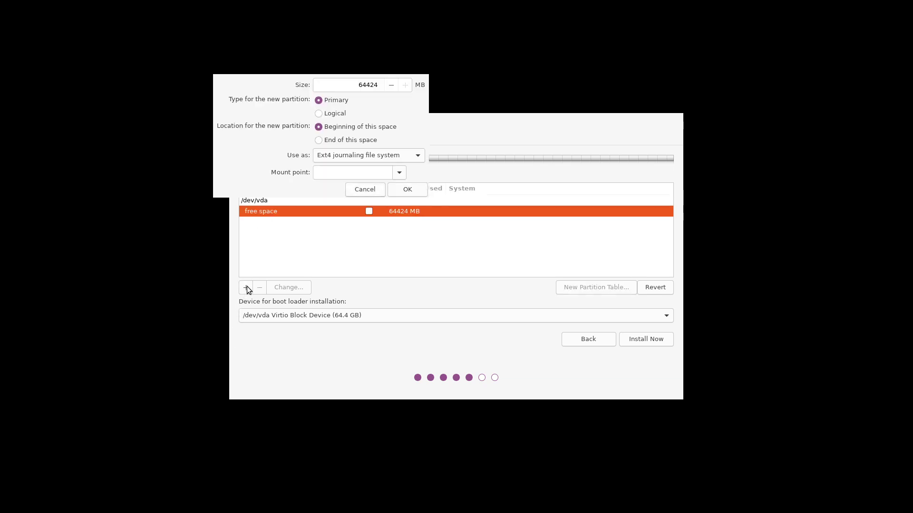
{"action": "double_click", "coordinate": [346, 82]}
{"action": "type", "text": "55"}
{"action": "left_click", "coordinate": [359, 157]}
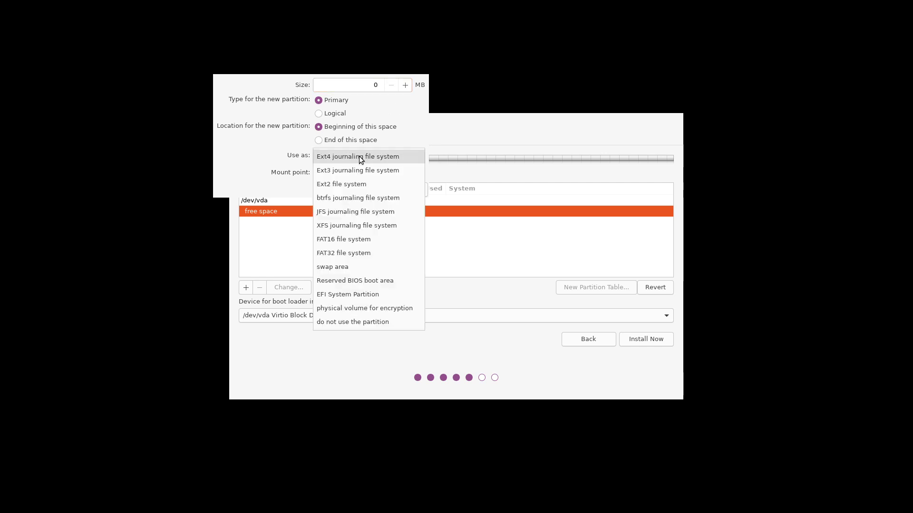
{"action": "left_click", "coordinate": [374, 294]}
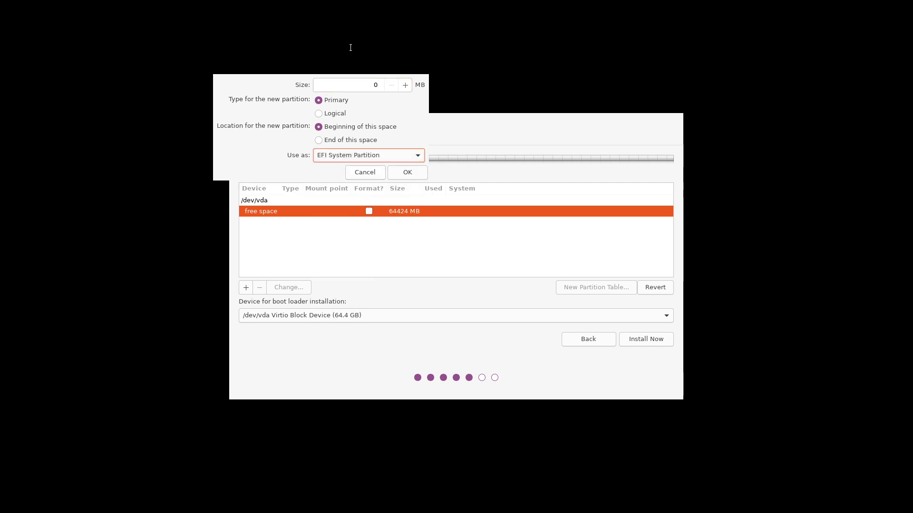
{"action": "double_click", "coordinate": [362, 86]}
{"action": "type", "text": "512"}
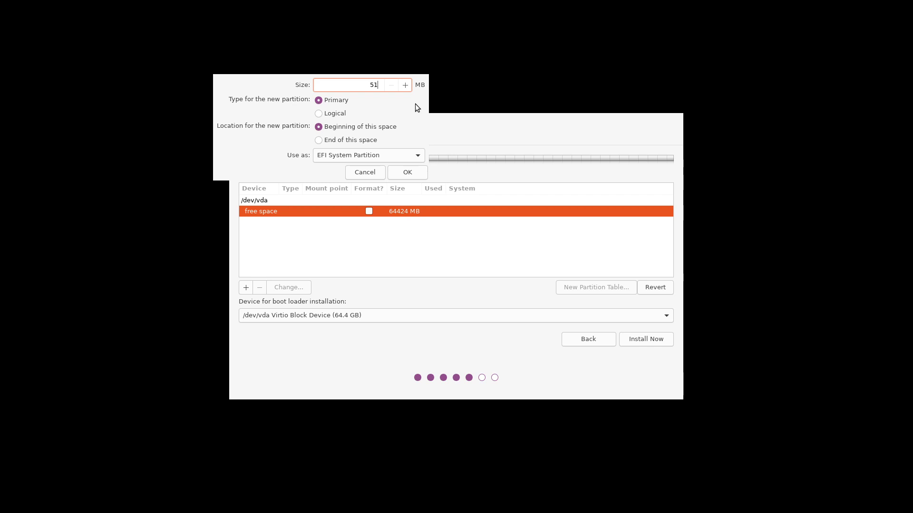
{"action": "left_click", "coordinate": [419, 173]}
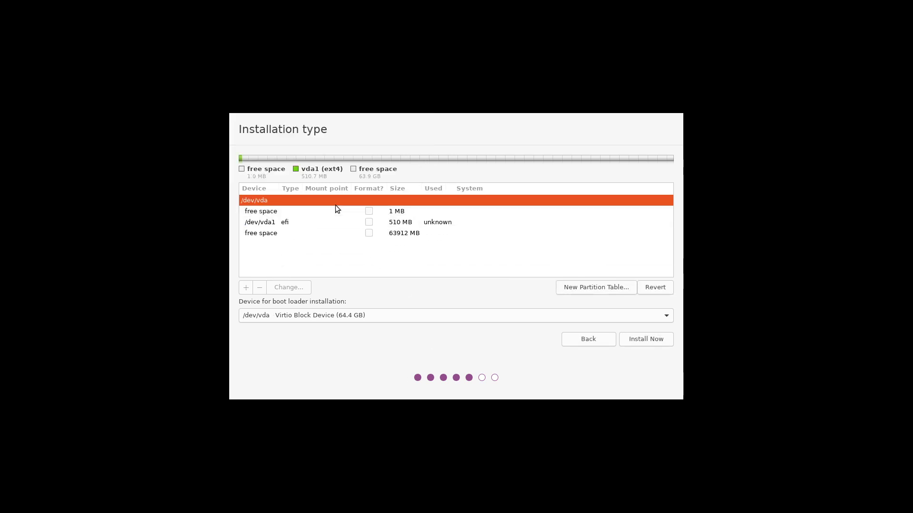
Start a new Ext4 partition on the 63912 MB free space with mount point /.
{"action": "left_click", "coordinate": [343, 215]}
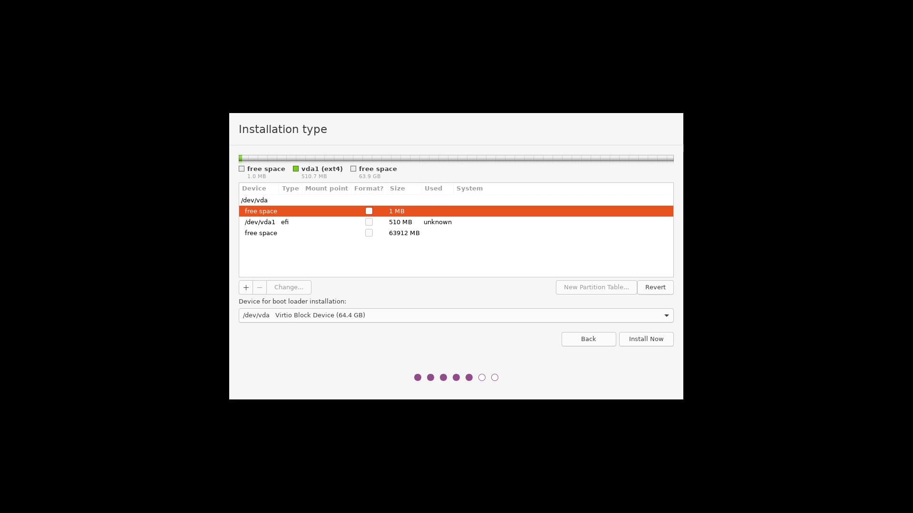
{"action": "left_click", "coordinate": [380, 233]}
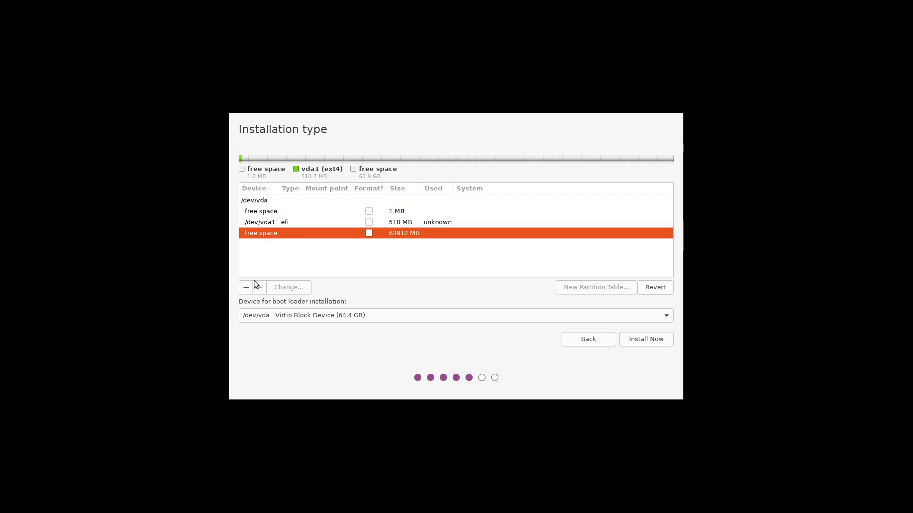
{"action": "left_click", "coordinate": [246, 287]}
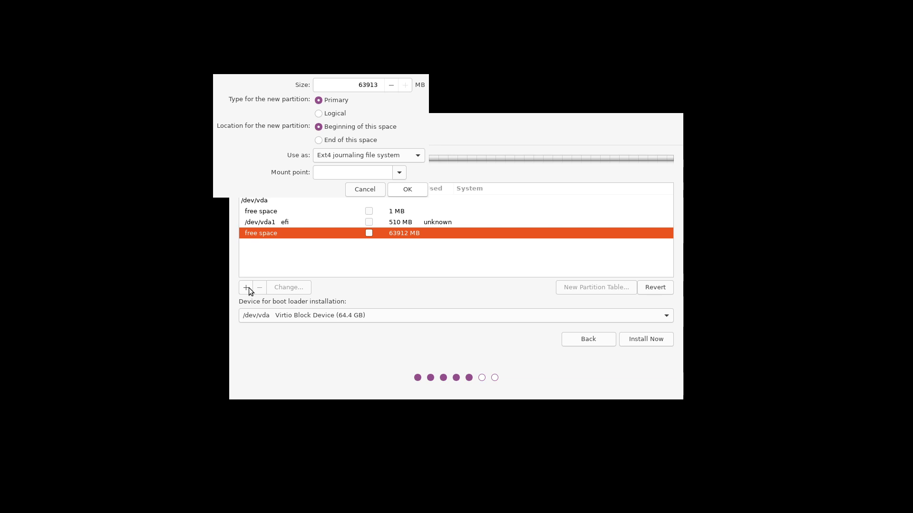
{"action": "left_click", "coordinate": [404, 172]}
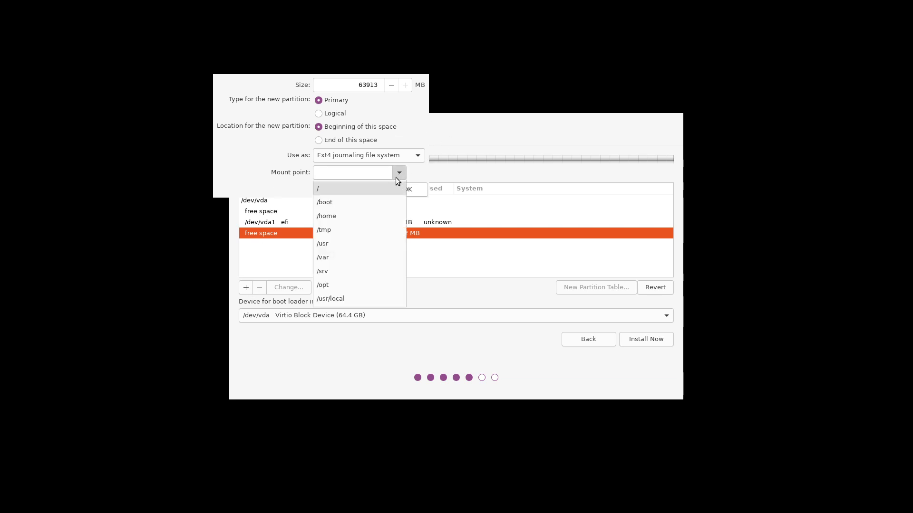
{"action": "left_click", "coordinate": [385, 187]}
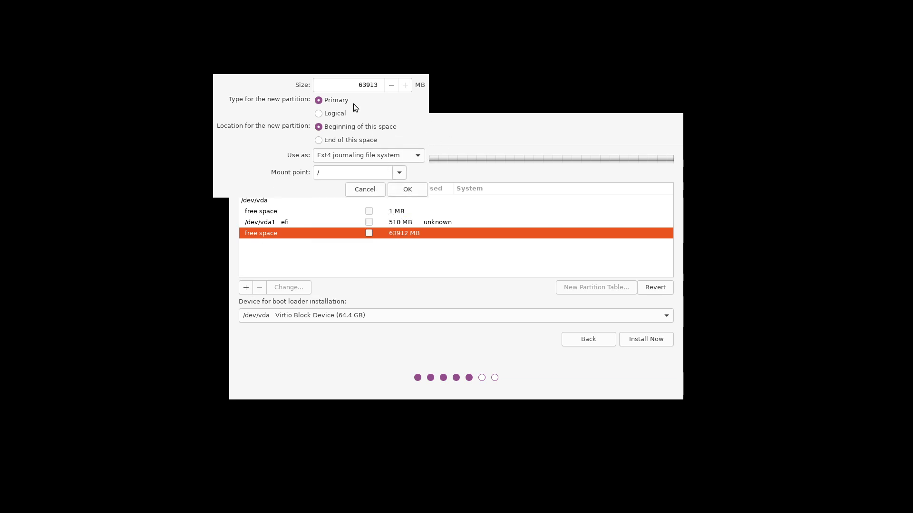
Drop the root partition setup and define a 4096 MB swap area at the start of the free space.
{"action": "left_click", "coordinate": [359, 189]}
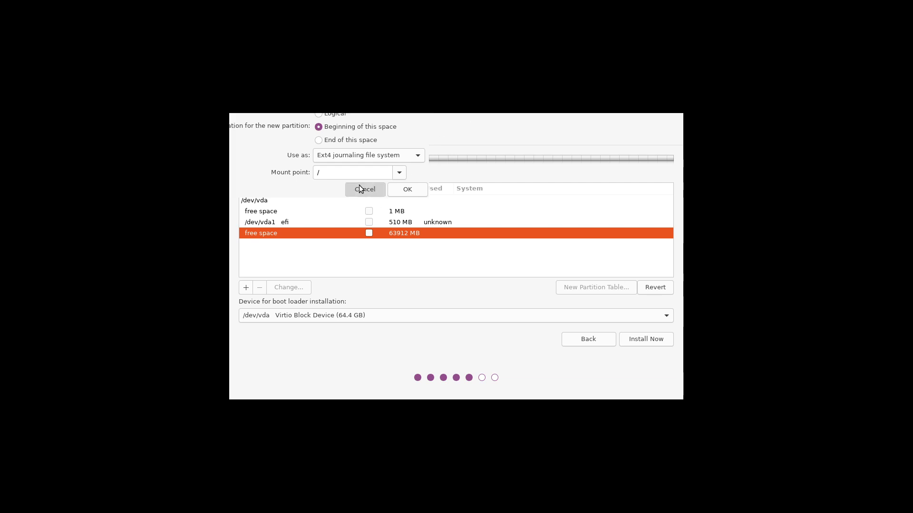
{"action": "left_click", "coordinate": [245, 287]}
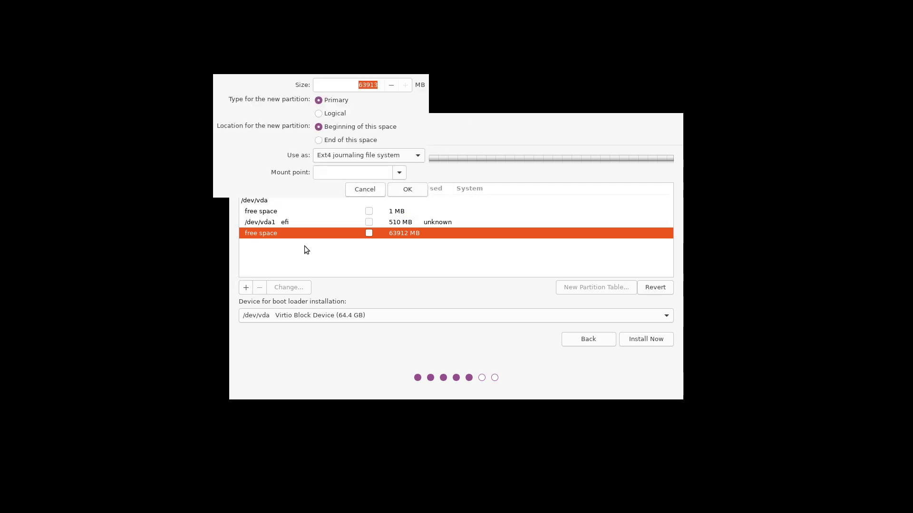
{"action": "left_click", "coordinate": [399, 153]}
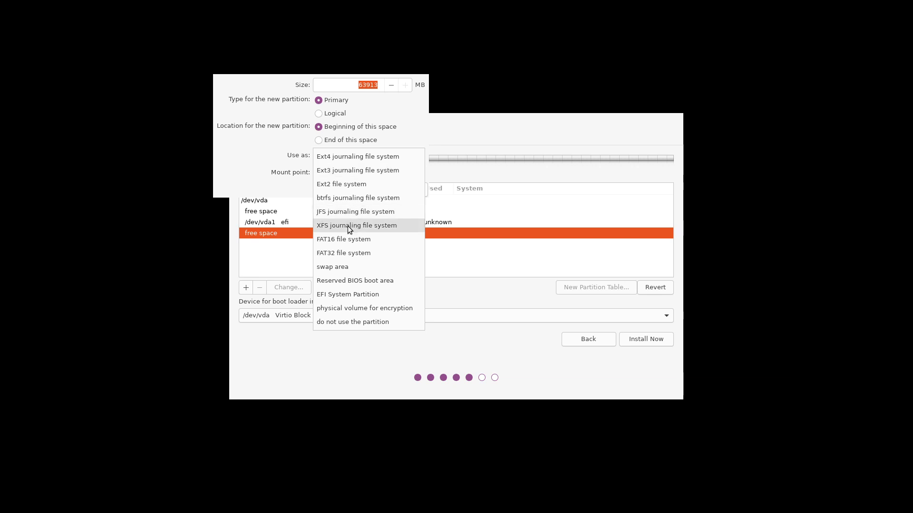
{"action": "left_click", "coordinate": [337, 267]}
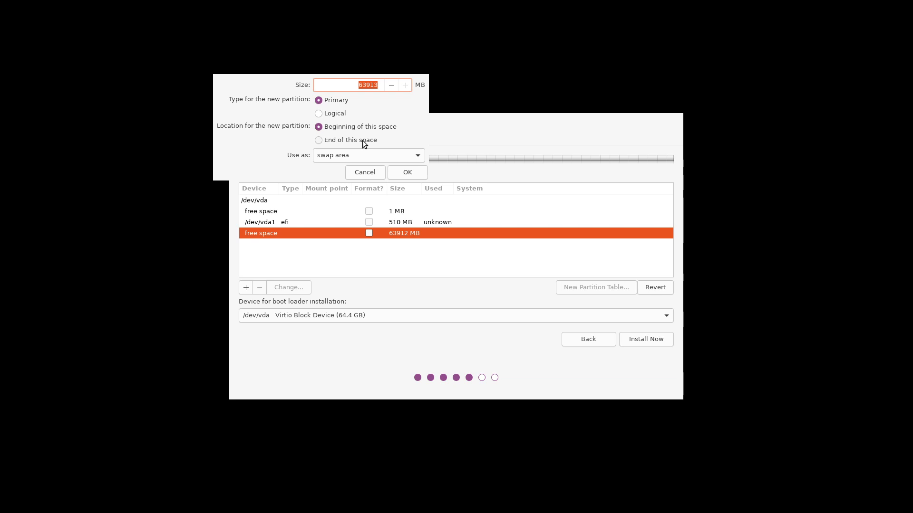
{"action": "type", "text": "4096"}
{"action": "mouse_move", "coordinate": [456, 1]}
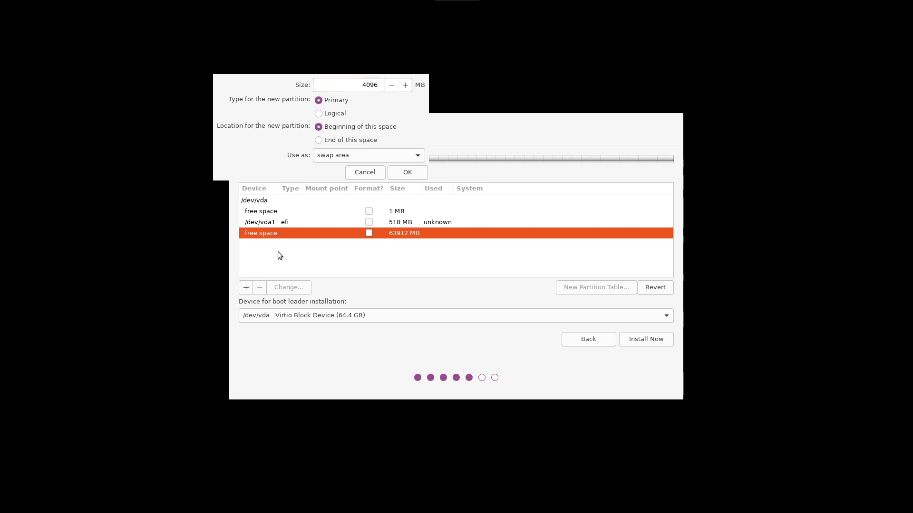
Confirm the 4096 MB swap, then make the remaining 59817 MB an ext4 partition mounted at /.
{"action": "left_click", "coordinate": [409, 174]}
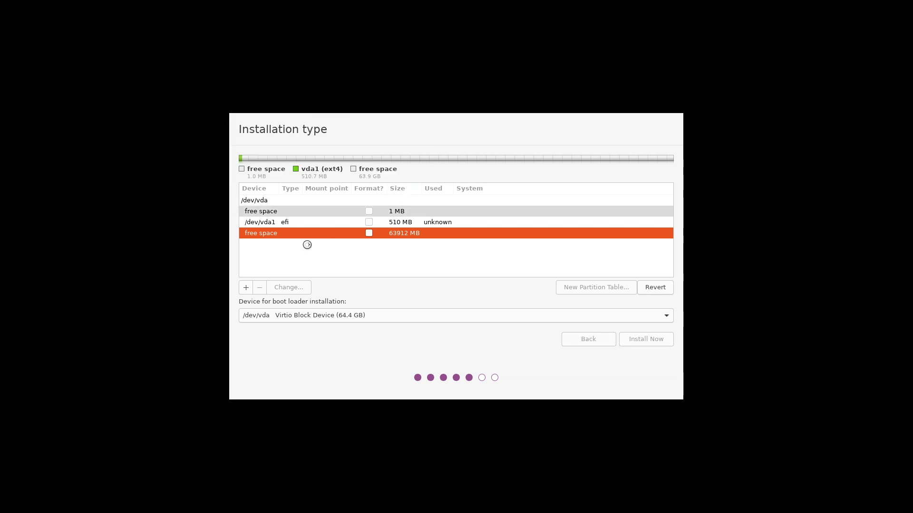
{"action": "left_click", "coordinate": [420, 242]}
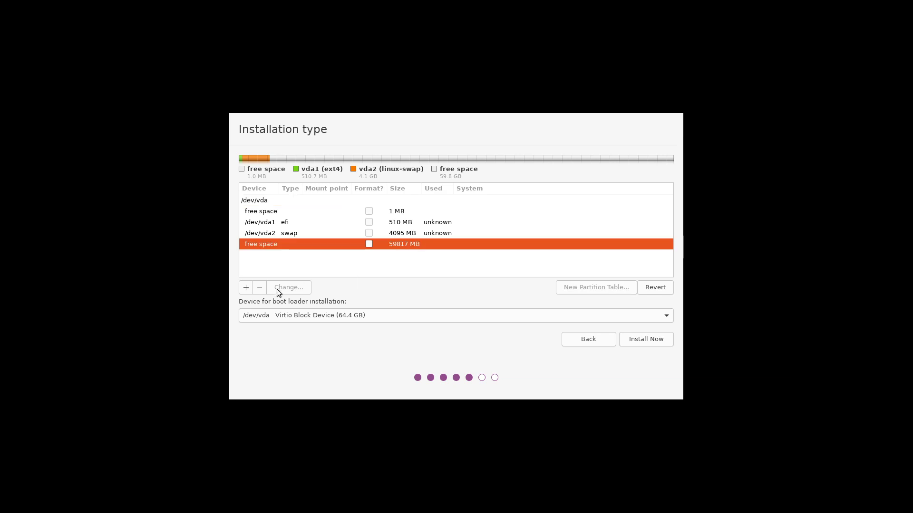
{"action": "left_click", "coordinate": [246, 288]}
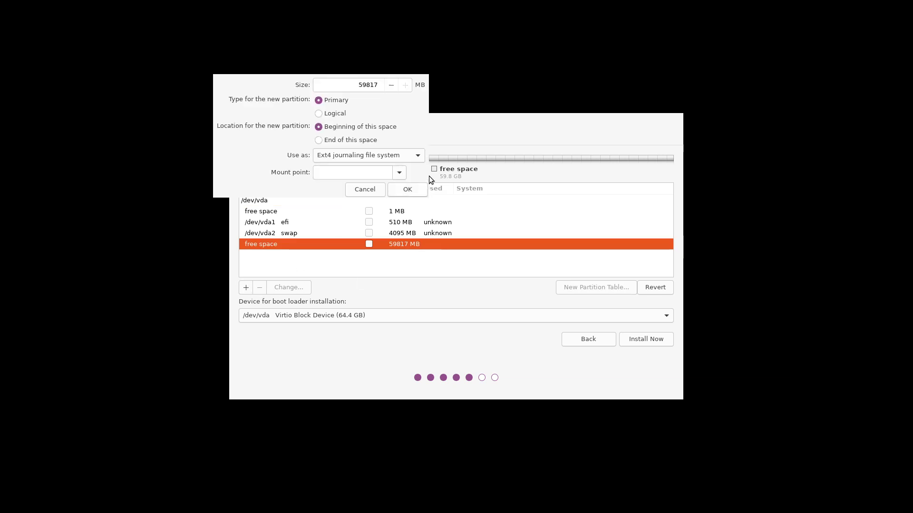
{"action": "left_click", "coordinate": [400, 173]}
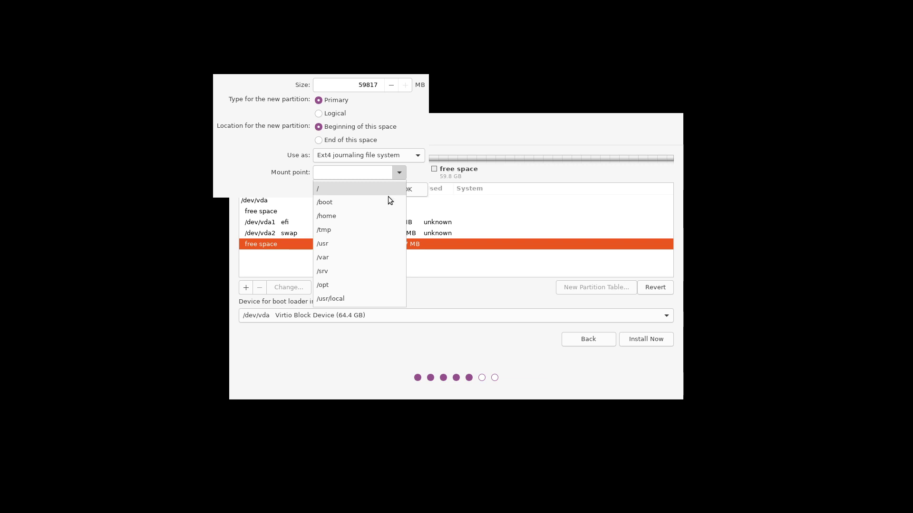
{"action": "left_click", "coordinate": [388, 189]}
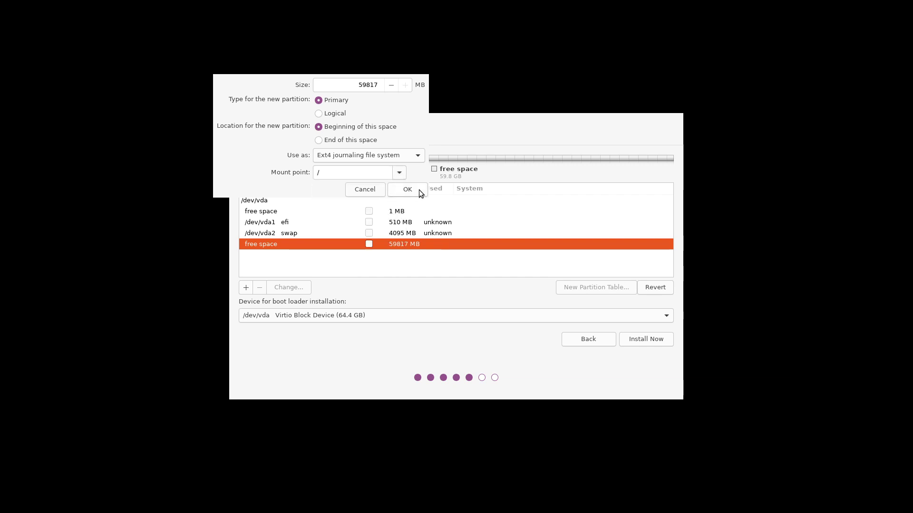
{"action": "left_click", "coordinate": [407, 190]}
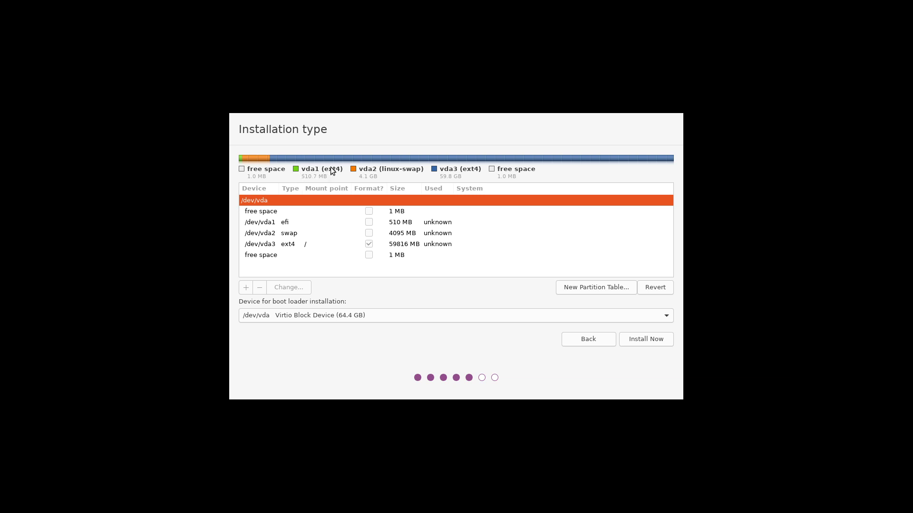
Start the installation and review the disk summary: vda #1 ESP, #2 swap, #3 ext4.
{"action": "left_click", "coordinate": [662, 339]}
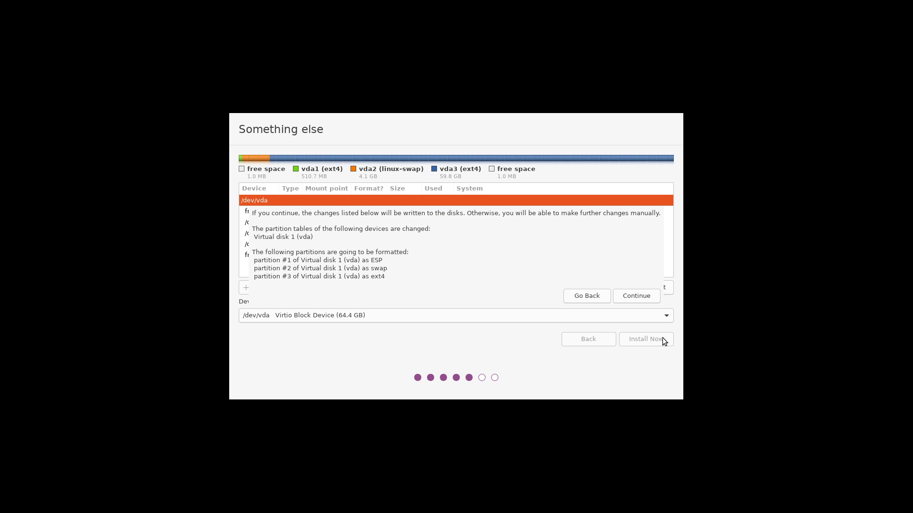
{"action": "left_click_drag", "start_coordinate": [464, 212], "coordinate": [415, 259]}
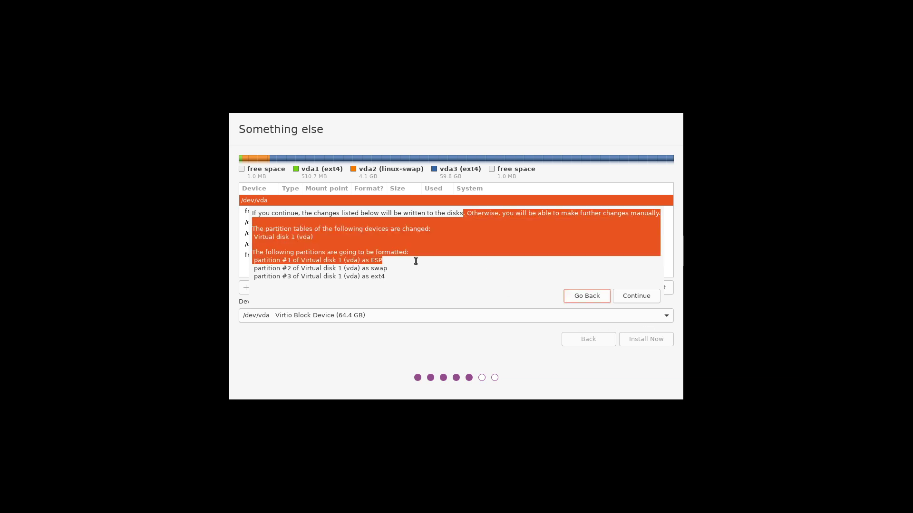
{"action": "left_click", "coordinate": [433, 242]}
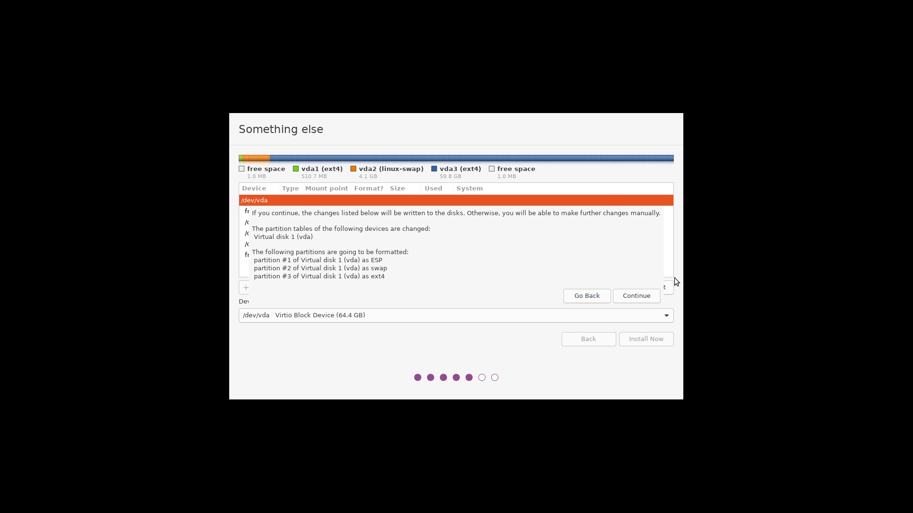
Write the partition changes, keep the Ljubljana time zone, and enter the name, computer name and password twice.
{"action": "left_click", "coordinate": [652, 300]}
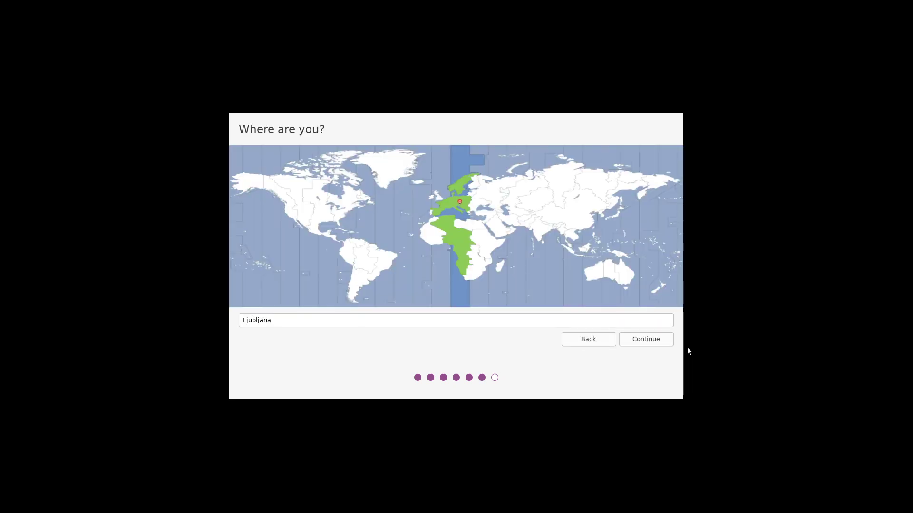
{"action": "left_click", "coordinate": [666, 339]}
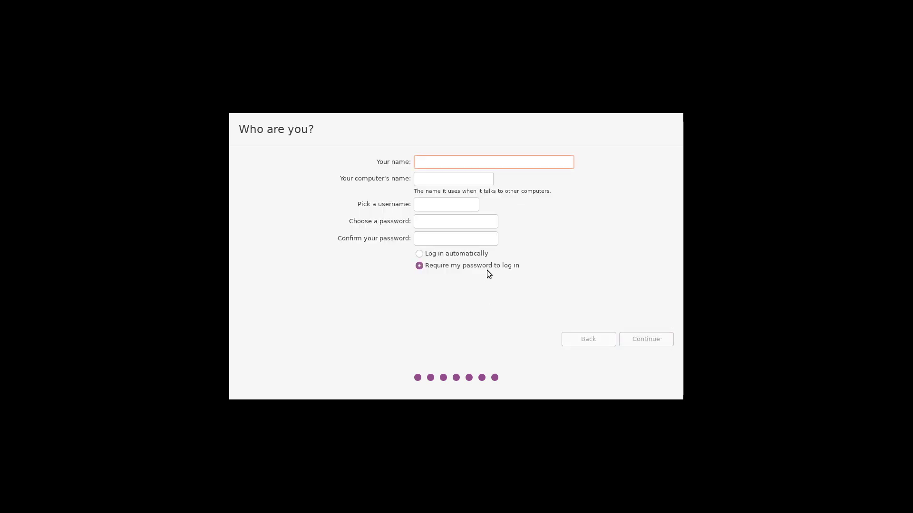
{"action": "type", "text": "bigpod"}
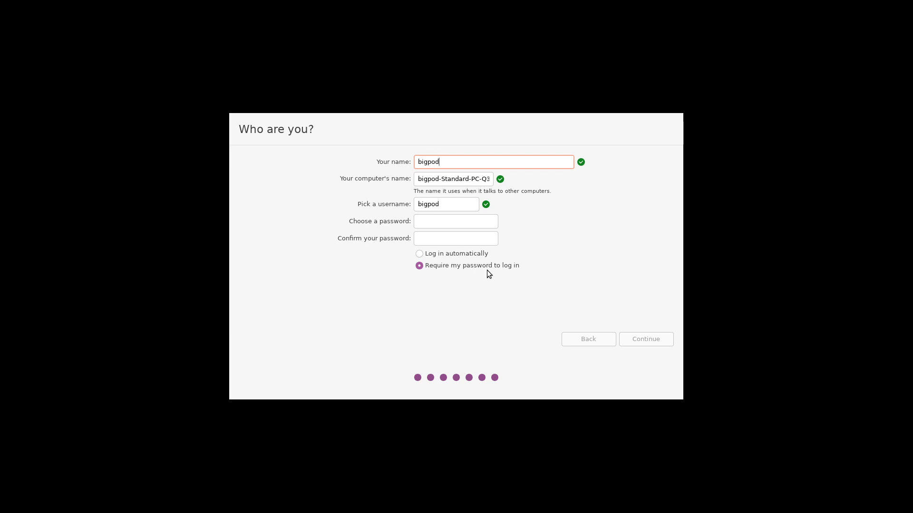
{"action": "key", "text": "Tab"}
{"action": "type", "text": "bigpod-"}
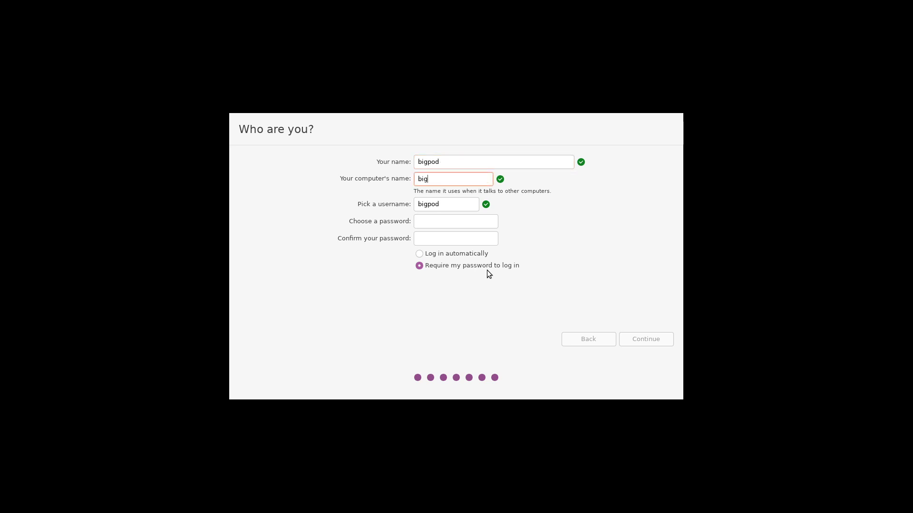
{"action": "type", "text": "streamVM"}
{"action": "key", "text": "Tab"}
{"action": "key", "text": "Tab"}
{"action": "type", "text": "●●●●"}
{"action": "key", "text": "Tab"}
{"action": "type", "text": "●●●●"}
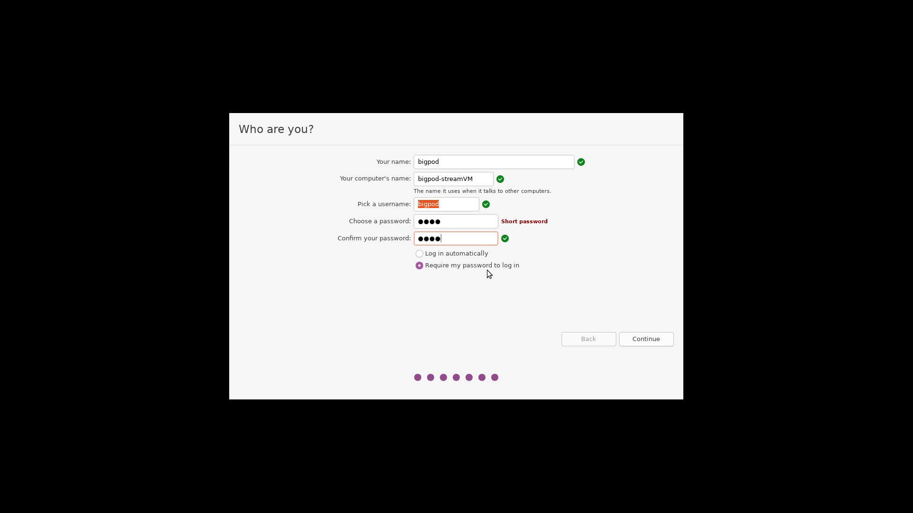
Begin installing with these account details and expand the detailed installation log.
{"action": "left_click", "coordinate": [657, 343]}
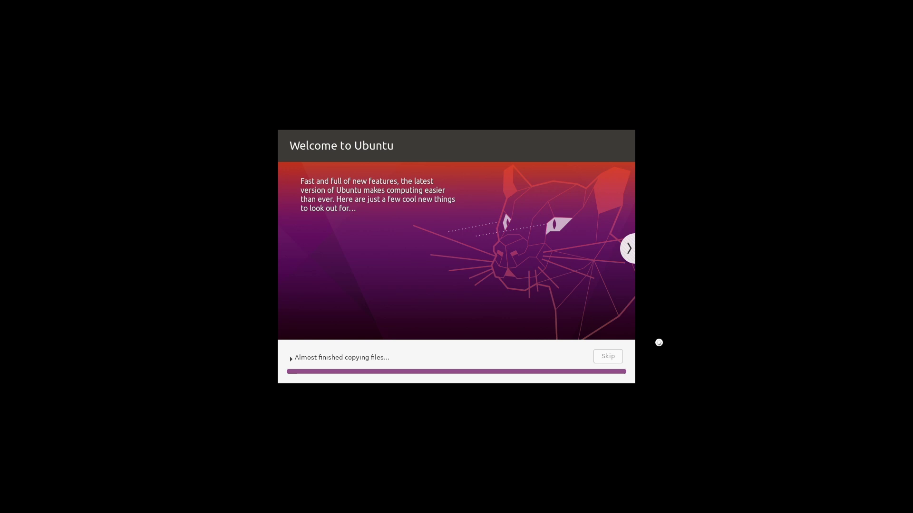
{"action": "left_click", "coordinate": [292, 359]}
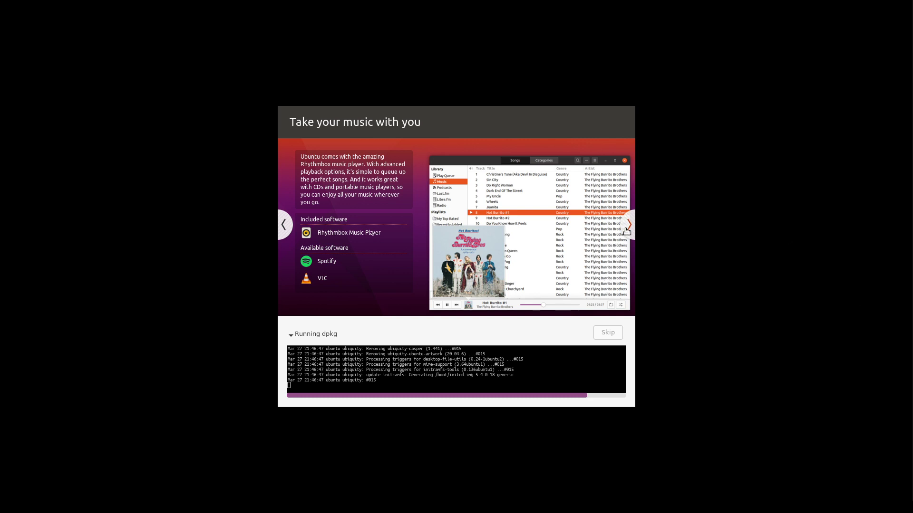
Advance the slideshow three slides, past the web and office slides.
{"action": "left_click", "coordinate": [627, 230]}
{"action": "left_click", "coordinate": [627, 228]}
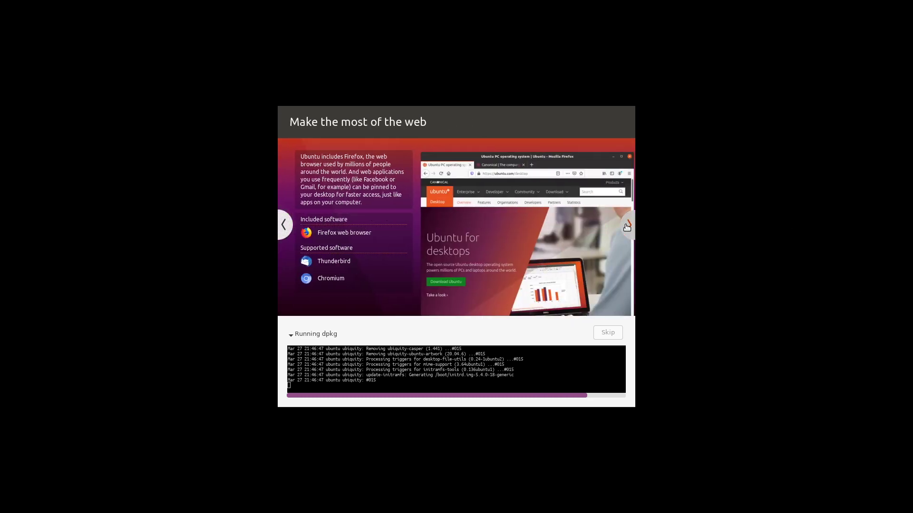
{"action": "left_click", "coordinate": [627, 228]}
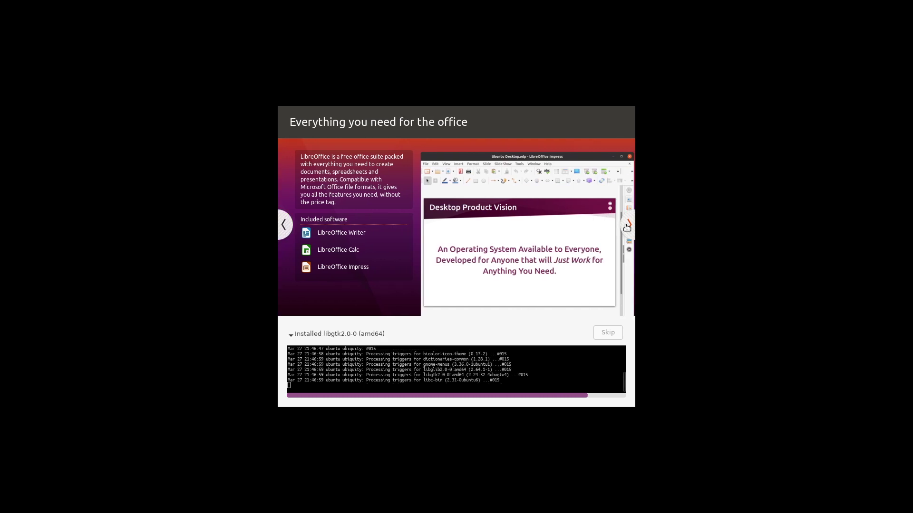
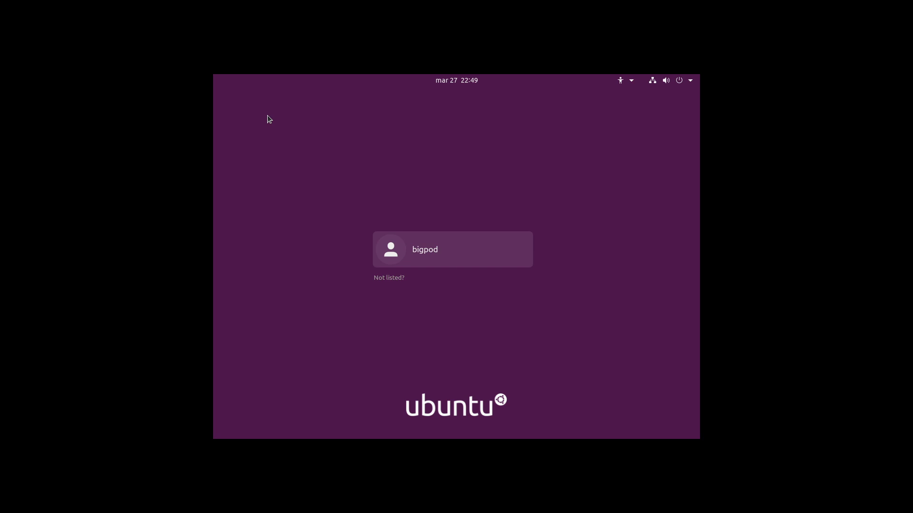
Try logging in to the listed user by entering the account password and submitting it twice.
{"action": "key", "text": "Return"}
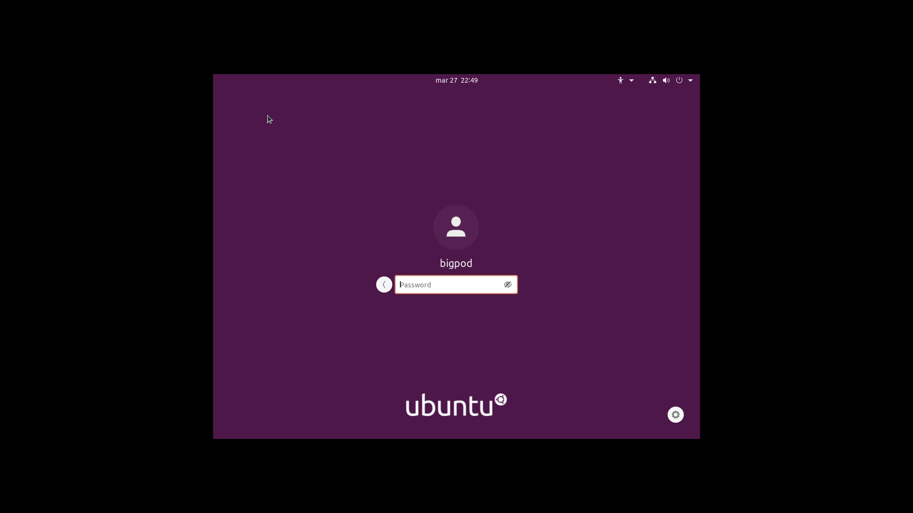
{"action": "type", "text": "****"}
{"action": "left_click", "coordinate": [675, 415]}
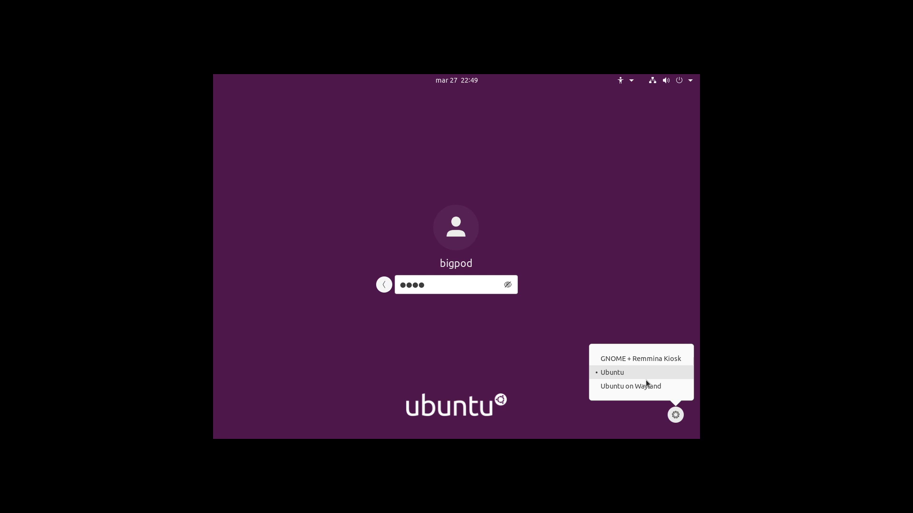
{"action": "left_click", "coordinate": [626, 242]}
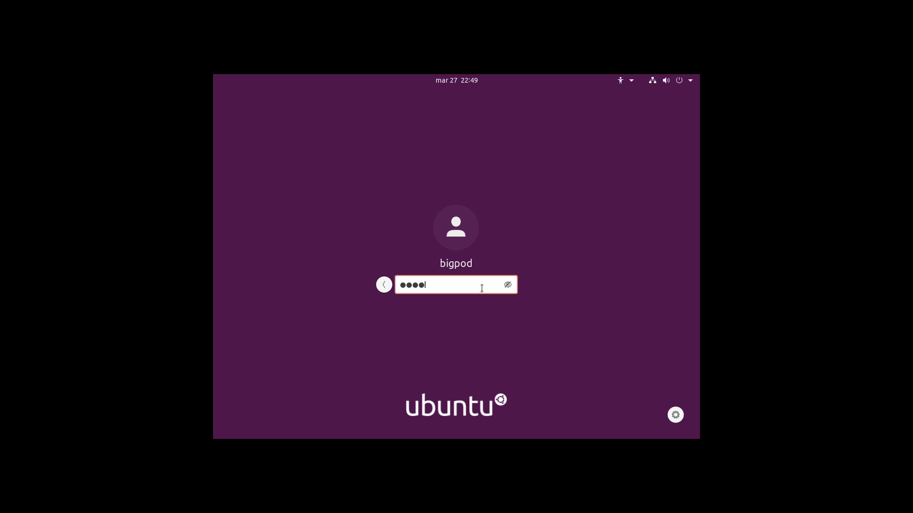
{"action": "key", "text": "Return"}
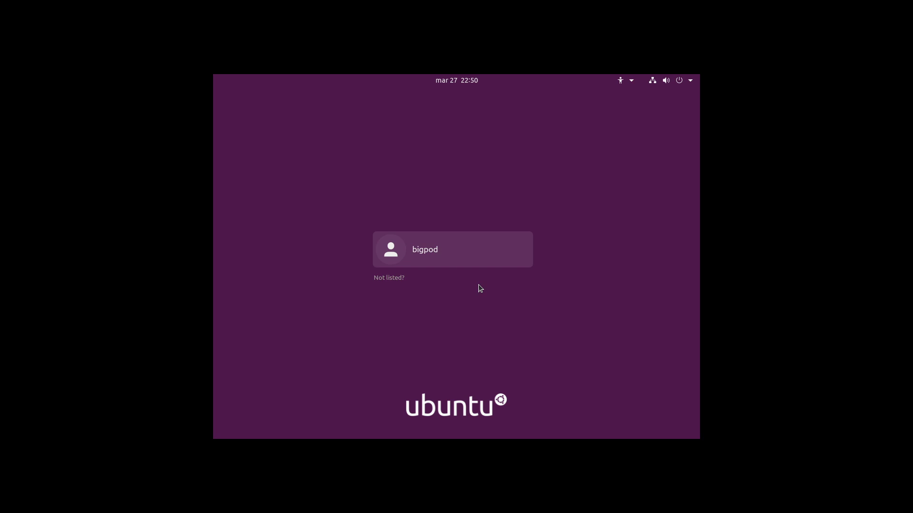
{"action": "key", "text": "Return"}
{"action": "type", "text": "password"}
{"action": "key", "text": "Return"}
Choose the Ubuntu on Wayland session for the user and log in with the password.
{"action": "left_click", "coordinate": [481, 258]}
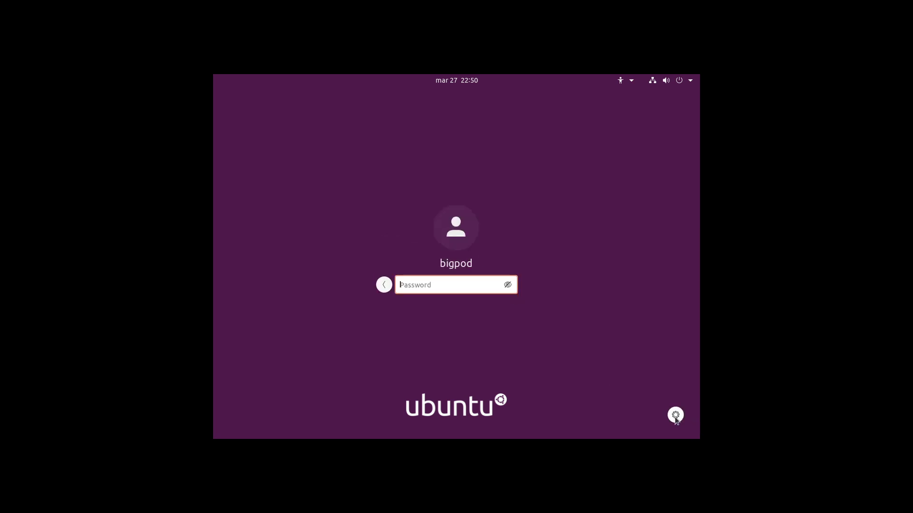
{"action": "left_click", "coordinate": [675, 415]}
{"action": "left_click", "coordinate": [652, 386]}
{"action": "type", "text": "****"}
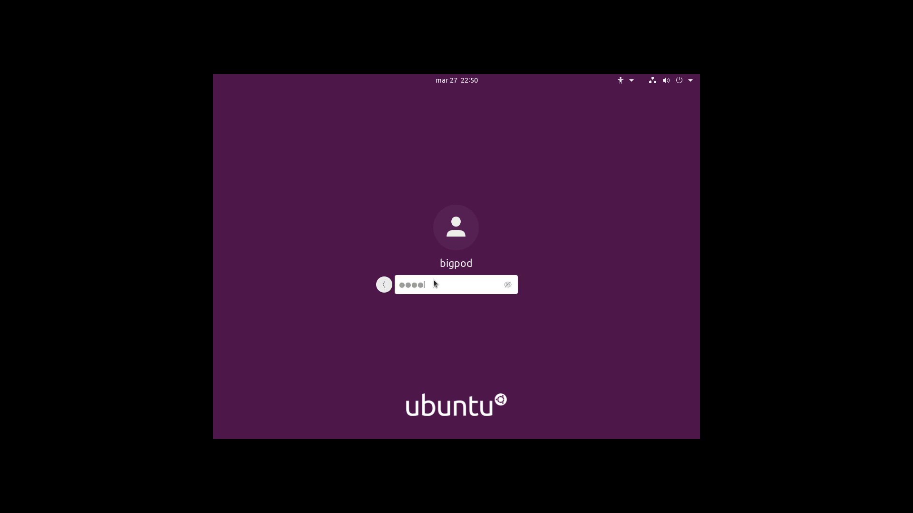
{"action": "key", "text": "Return"}
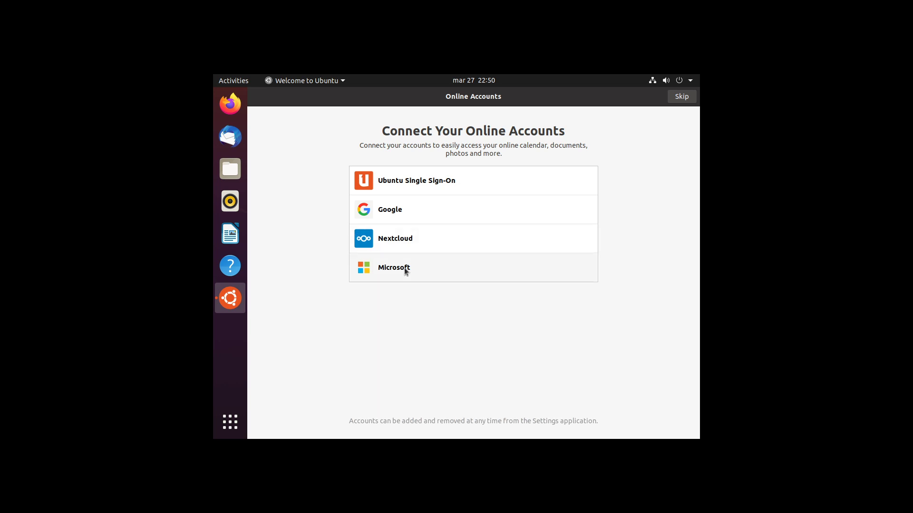
Skip the Online Accounts page without connecting any accounts.
{"action": "left_click", "coordinate": [690, 98]}
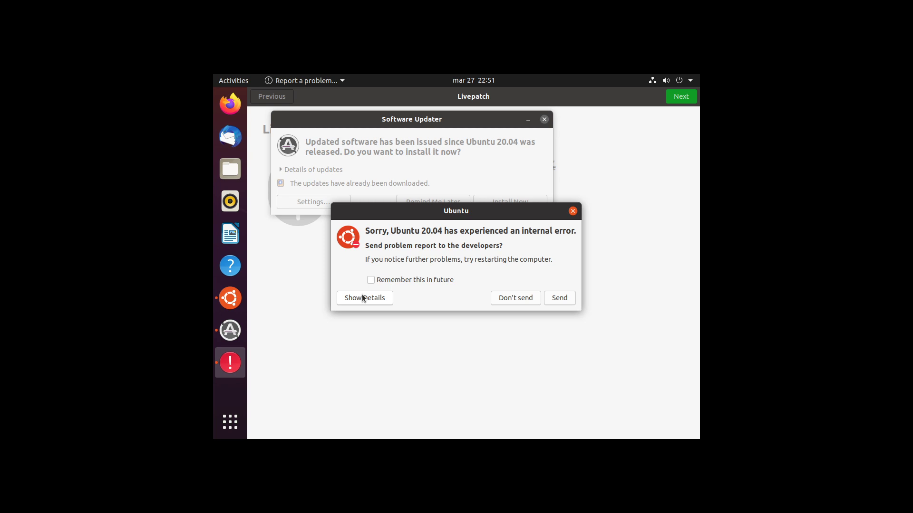
Show the Xorg crash report details, tick Remember this in future, and send it.
{"action": "left_click", "coordinate": [363, 298]}
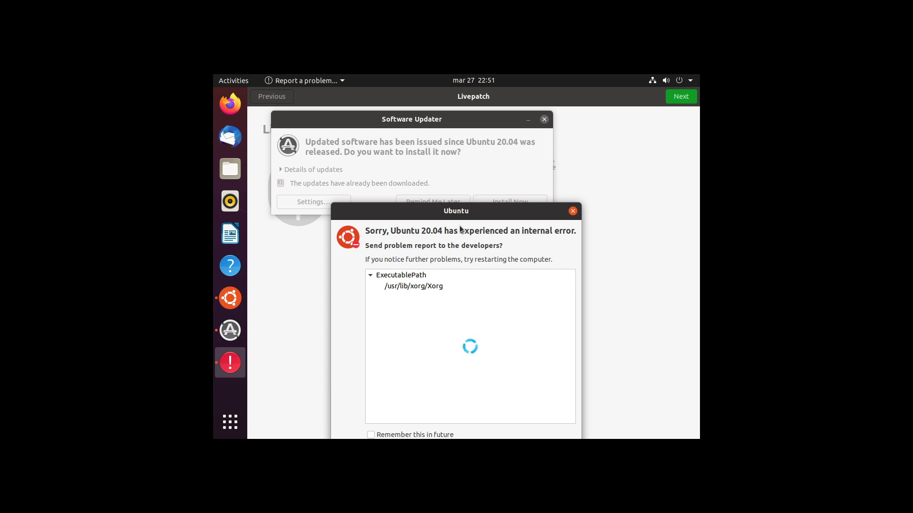
{"action": "left_click_drag", "start_coordinate": [465, 218], "coordinate": [524, 121]}
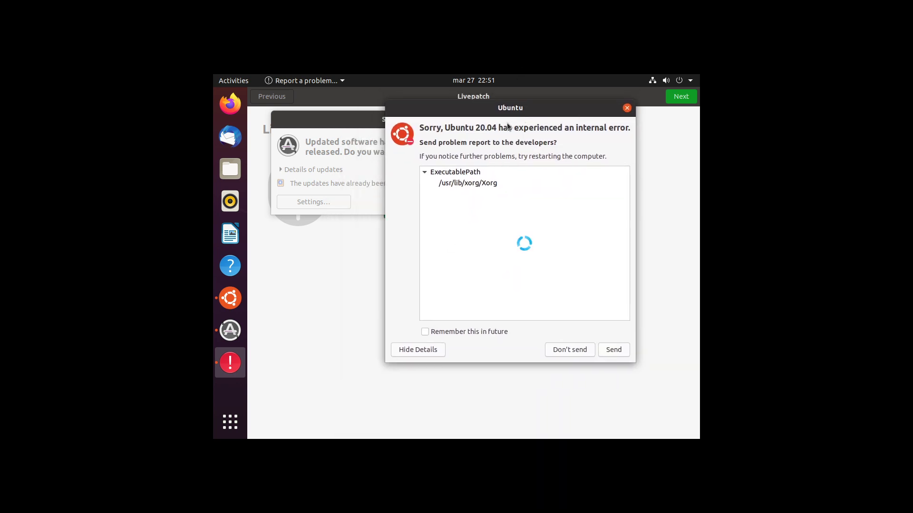
{"action": "left_click", "coordinate": [503, 335]}
{"action": "left_click", "coordinate": [608, 350]}
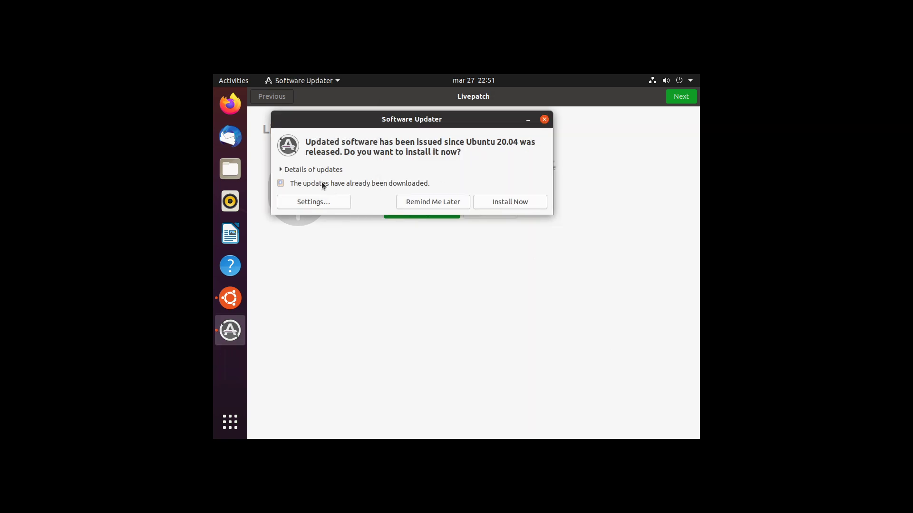
Confirm the report questions, include display manager logs after authenticating, and decline further debugging.
{"action": "left_click", "coordinate": [324, 170]}
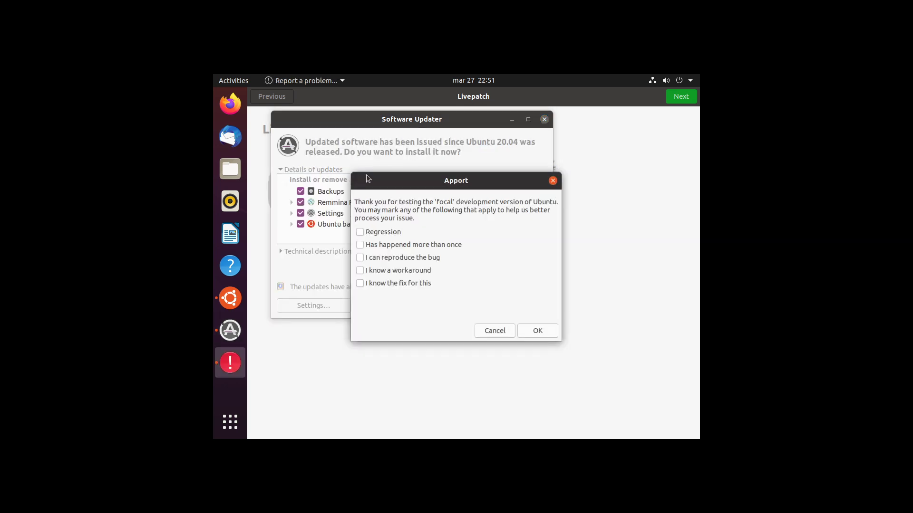
{"action": "left_click_drag", "start_coordinate": [394, 177], "coordinate": [510, 153]}
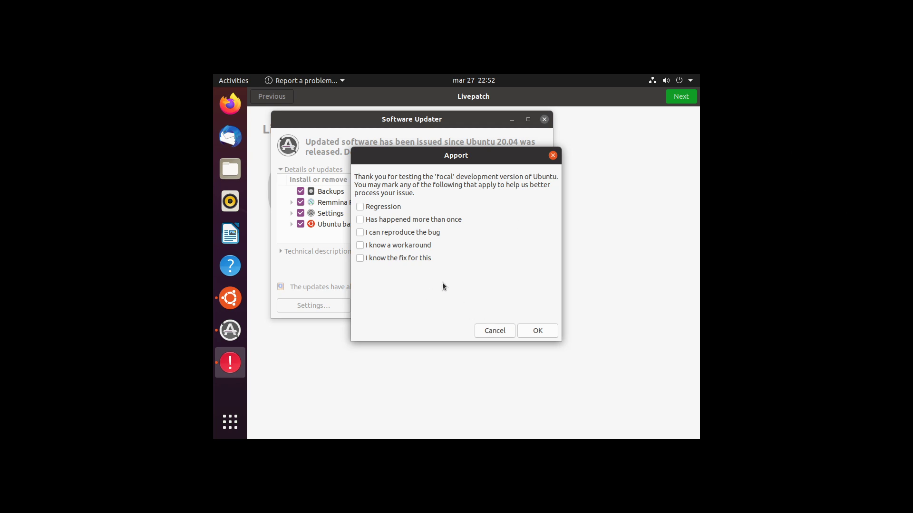
{"action": "left_click", "coordinate": [521, 332]}
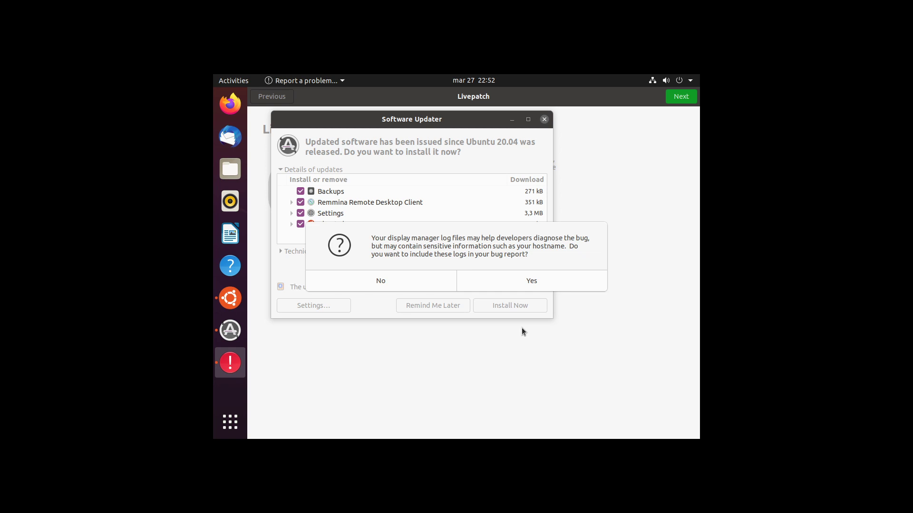
{"action": "left_click", "coordinate": [514, 283]}
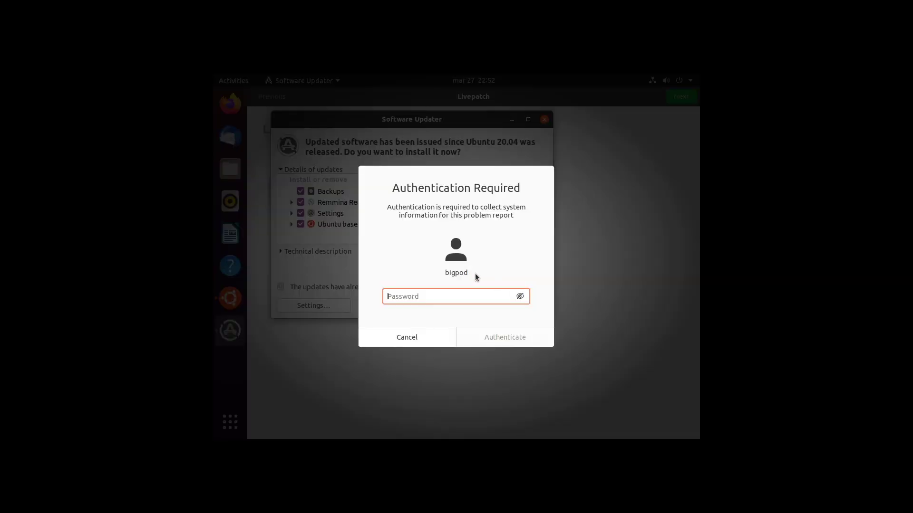
{"action": "type", "text": "•••••"}
{"action": "key", "text": "Return"}
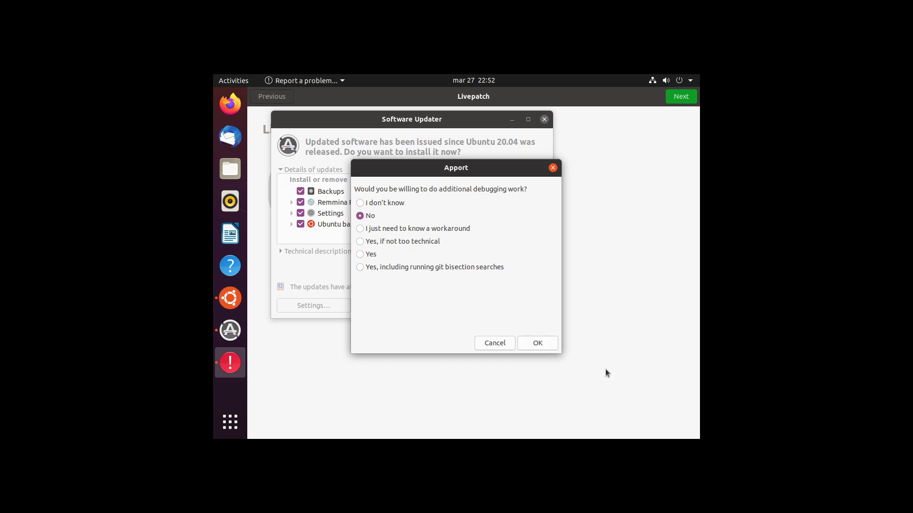
{"action": "left_click", "coordinate": [516, 347]}
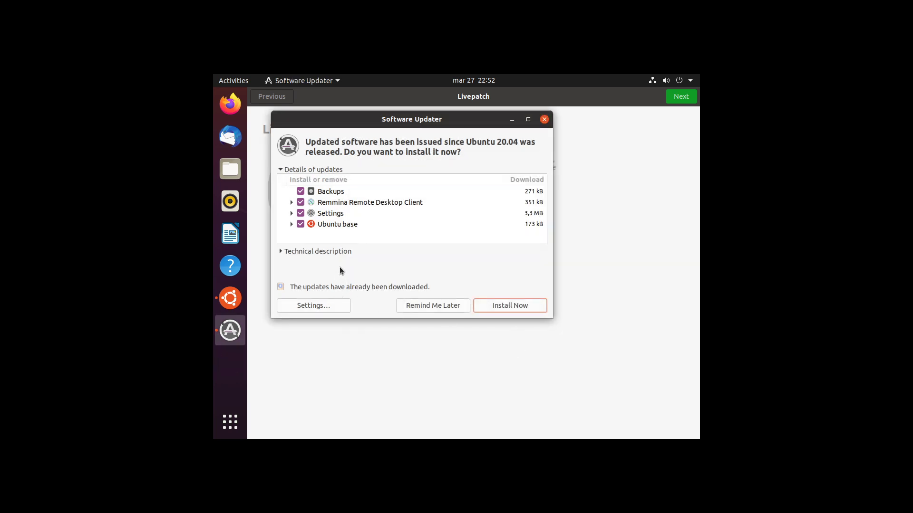
Expand and review the Ubuntu base and Settings update groups in Software Updater.
{"action": "left_click", "coordinate": [291, 224]}
{"action": "scroll", "coordinate": [302, 218], "scroll_direction": "down", "scroll_amount": 5}
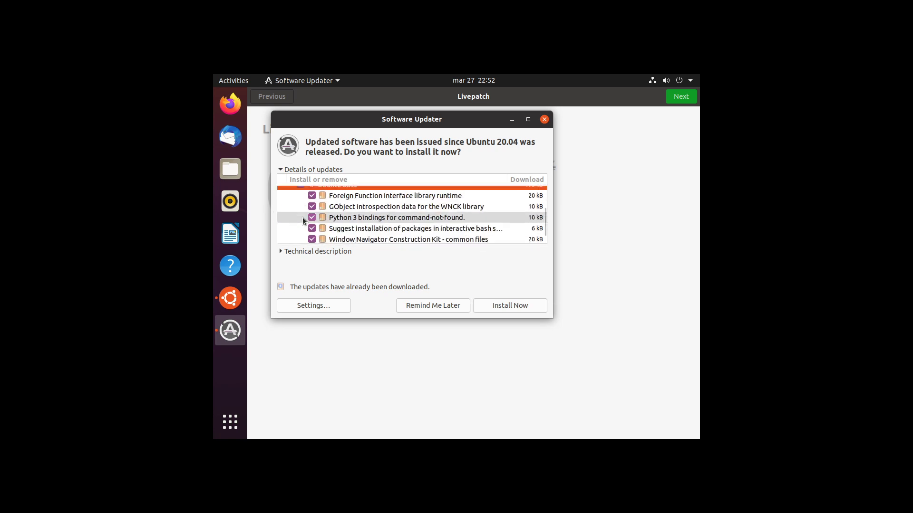
{"action": "scroll", "coordinate": [302, 217], "scroll_direction": "up", "scroll_amount": 5}
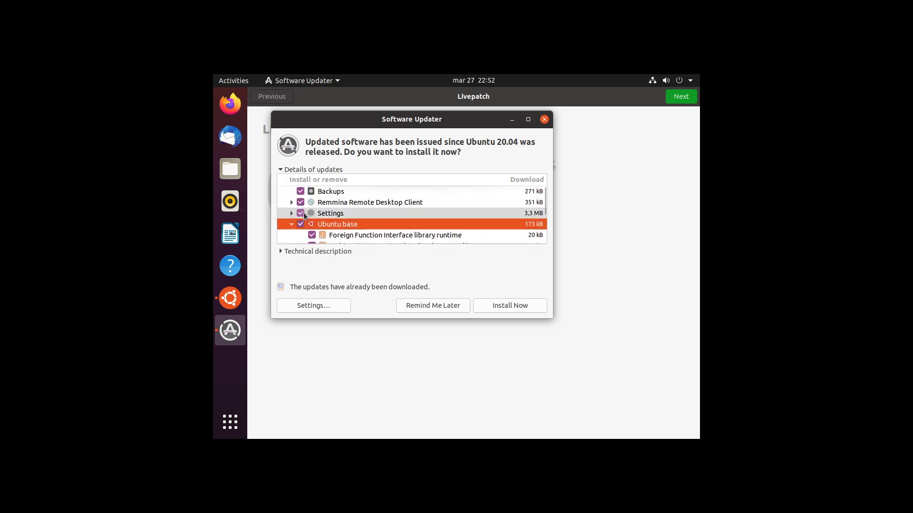
{"action": "left_click", "coordinate": [280, 215]}
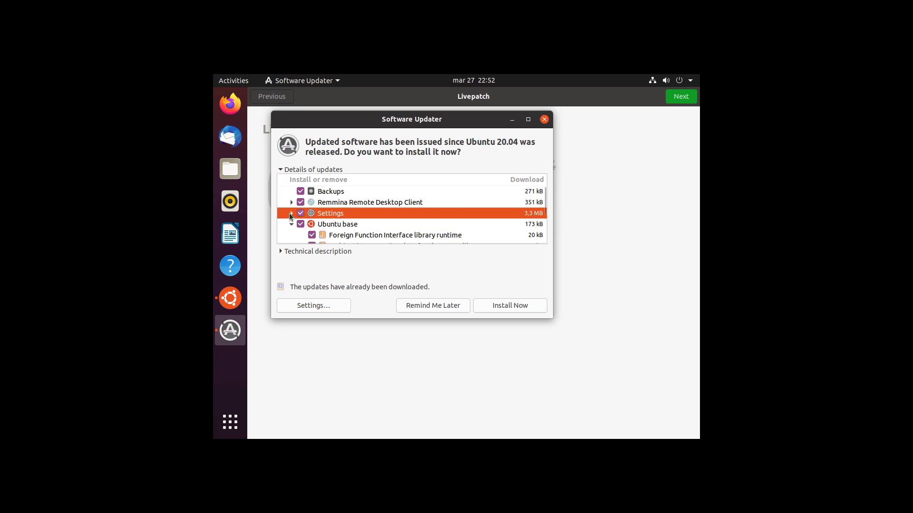
{"action": "left_click", "coordinate": [290, 213]}
{"action": "scroll", "coordinate": [289, 217], "scroll_direction": "down", "scroll_amount": 5}
{"action": "scroll", "coordinate": [287, 222], "scroll_direction": "up", "scroll_amount": 3}
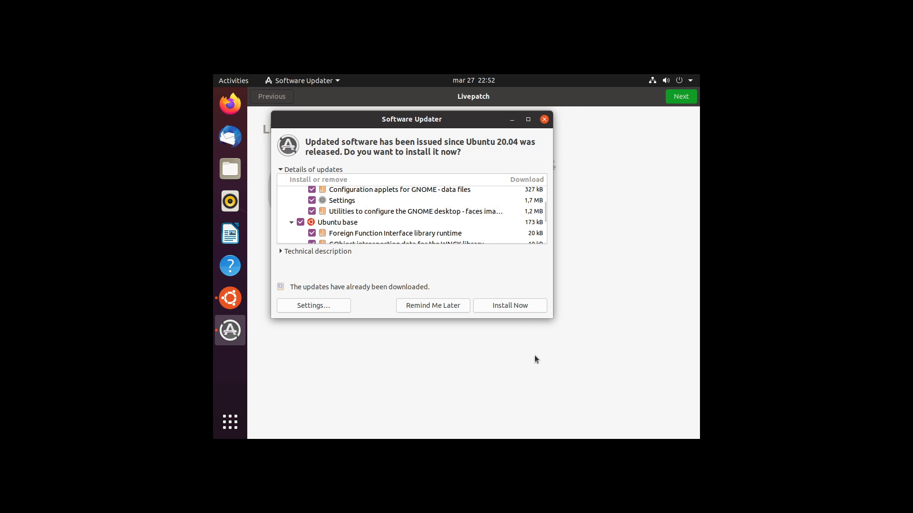
Install the updates, viewing the log, and dismiss the up-to-date notice.
{"action": "left_click", "coordinate": [521, 305]}
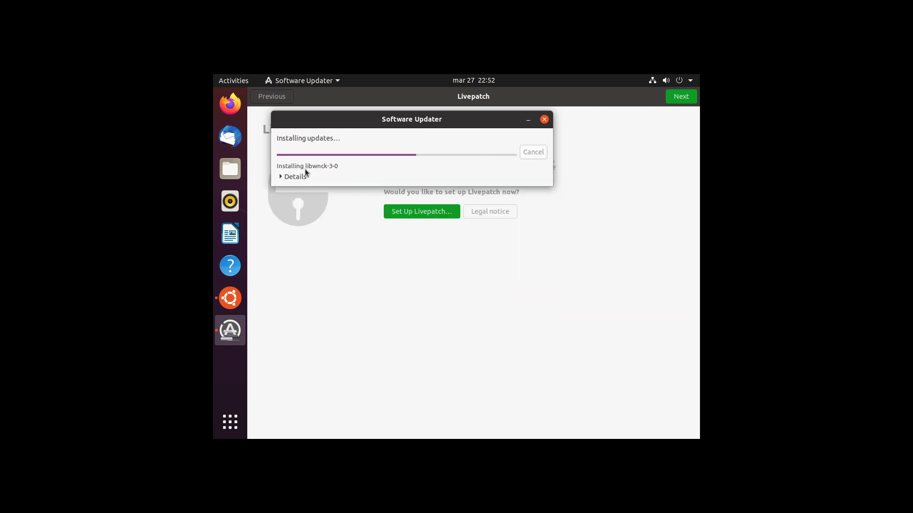
{"action": "left_click", "coordinate": [295, 176]}
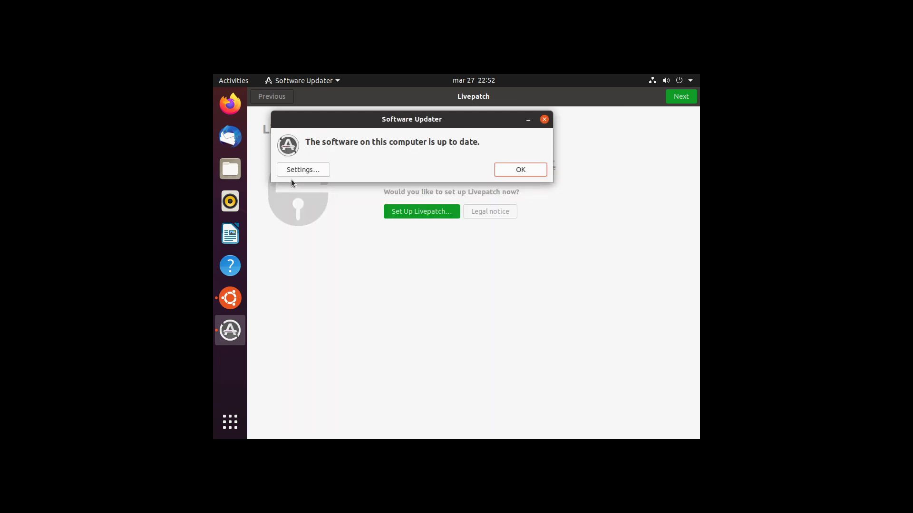
{"action": "left_click", "coordinate": [528, 174]}
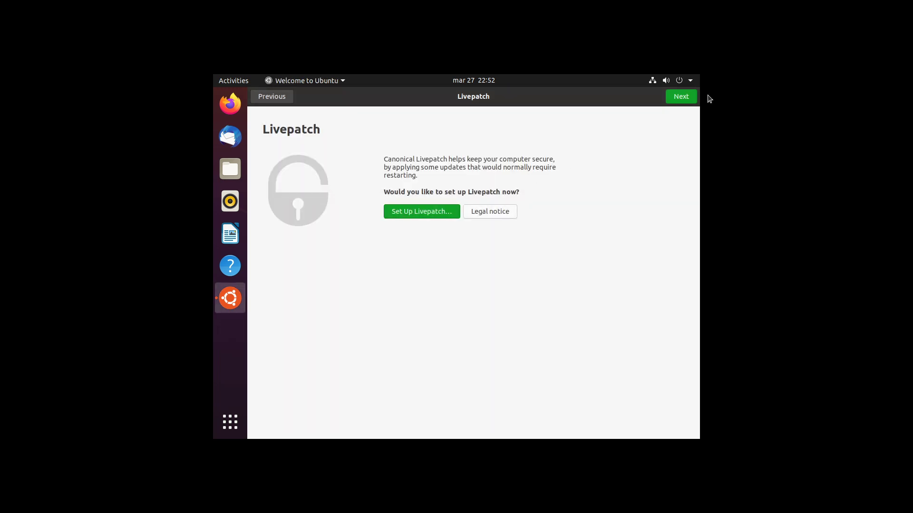
Leave Livepatch unset and advance to the Help improve Ubuntu page.
{"action": "left_click", "coordinate": [688, 99]}
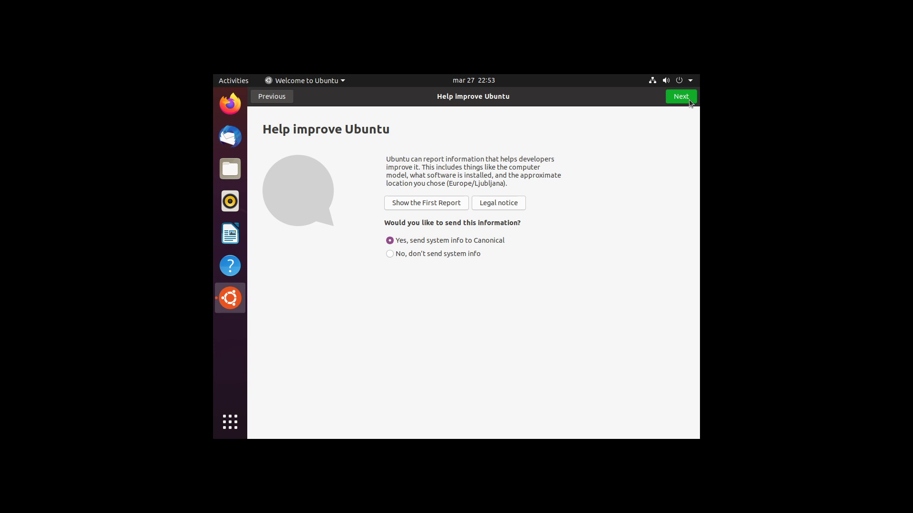
Open the first system-info report and inspect its OEM vendor, product and CPU lines.
{"action": "left_click", "coordinate": [426, 199]}
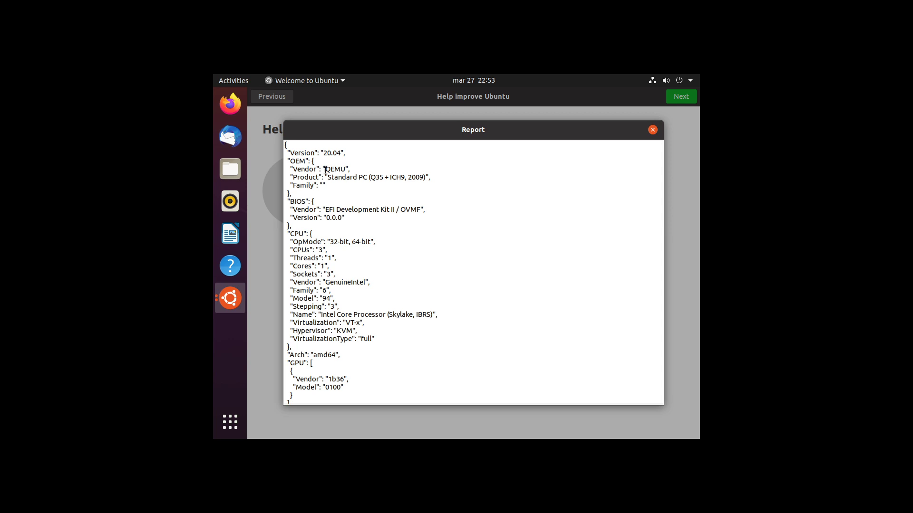
{"action": "left_click_drag", "start_coordinate": [325, 169], "coordinate": [316, 178]}
{"action": "left_click", "coordinate": [337, 180]}
{"action": "key", "text": "Return"}
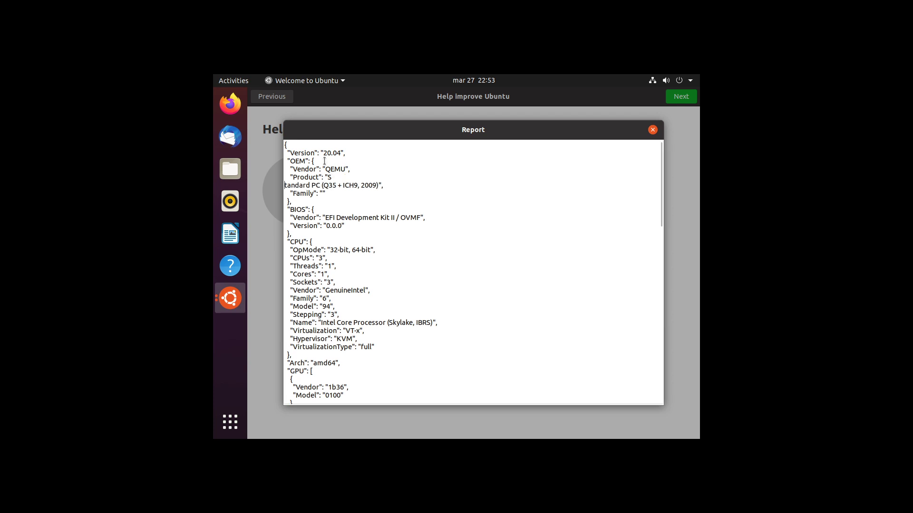
{"action": "key", "text": "BackSpace"}
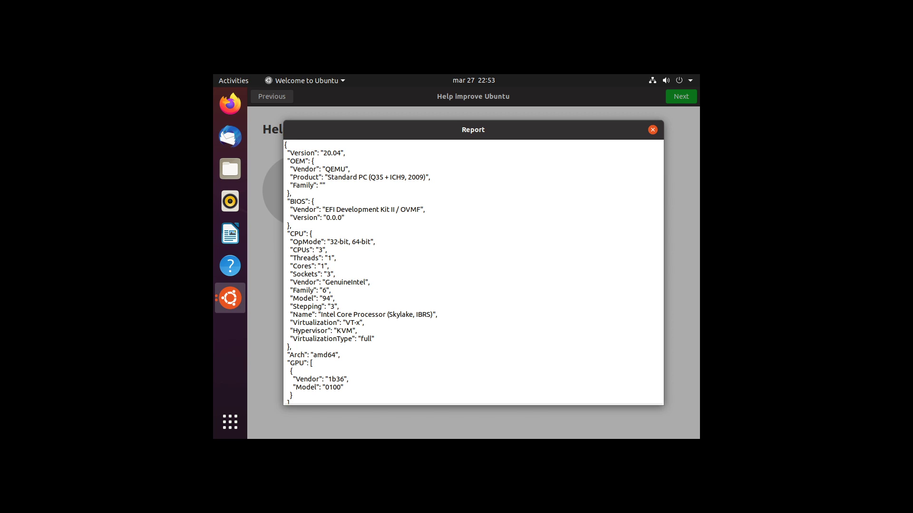
{"action": "left_click_drag", "start_coordinate": [419, 307], "coordinate": [423, 315]}
{"action": "left_click", "coordinate": [423, 316]}
{"action": "left_click_drag", "start_coordinate": [424, 318], "coordinate": [418, 343]}
{"action": "left_click", "coordinate": [415, 342]}
Scroll through the rest of the report's stage list and close the Report dialog.
{"action": "scroll", "coordinate": [350, 354], "scroll_direction": "down", "scroll_amount": 5}
{"action": "scroll", "coordinate": [306, 329], "scroll_direction": "up", "scroll_amount": 6}
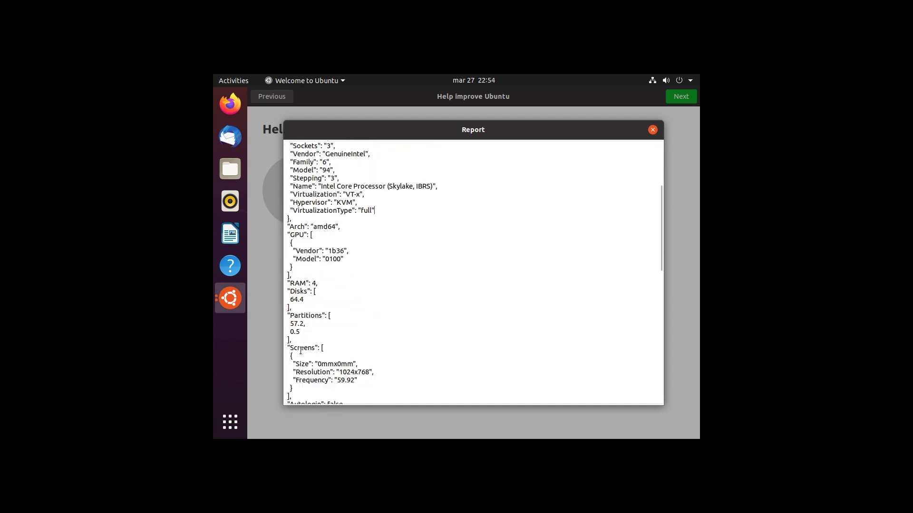
{"action": "scroll", "coordinate": [300, 354], "scroll_direction": "down", "scroll_amount": 3}
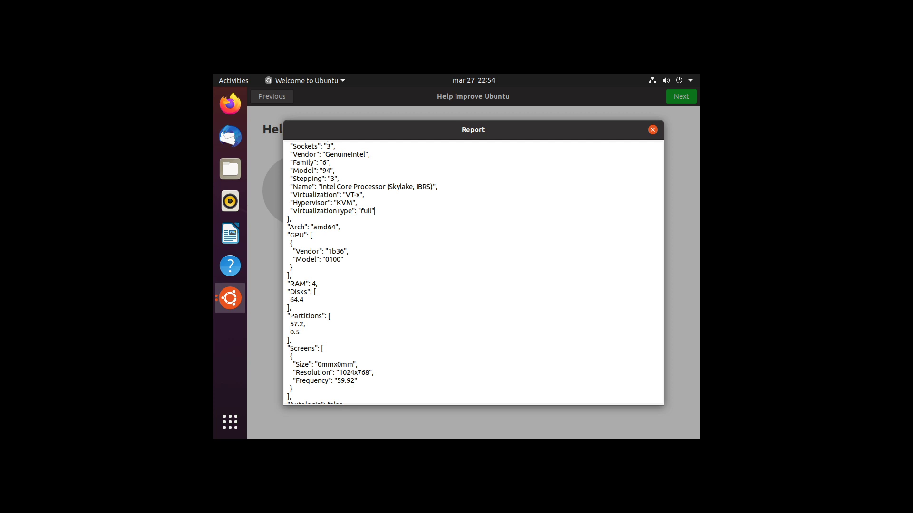
{"action": "scroll", "coordinate": [602, 297], "scroll_direction": "down", "scroll_amount": 5}
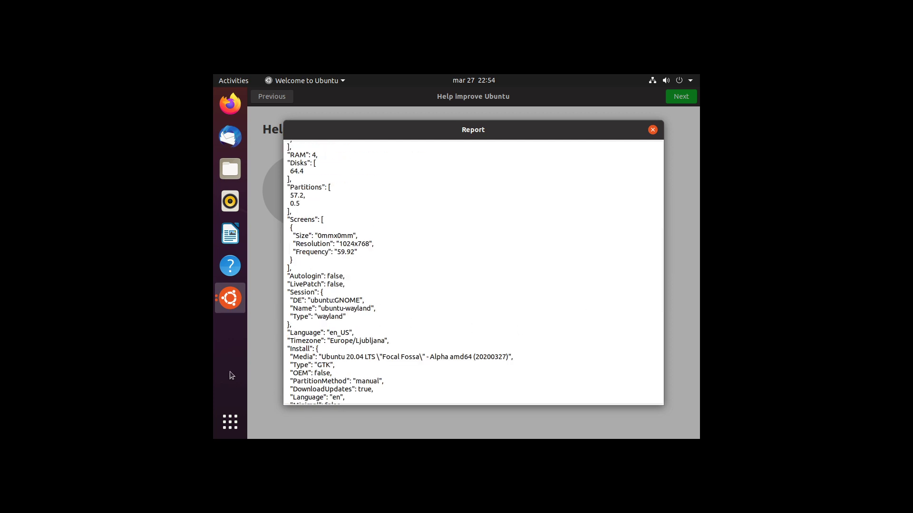
{"action": "scroll", "coordinate": [451, 272], "scroll_direction": "down", "scroll_amount": 10}
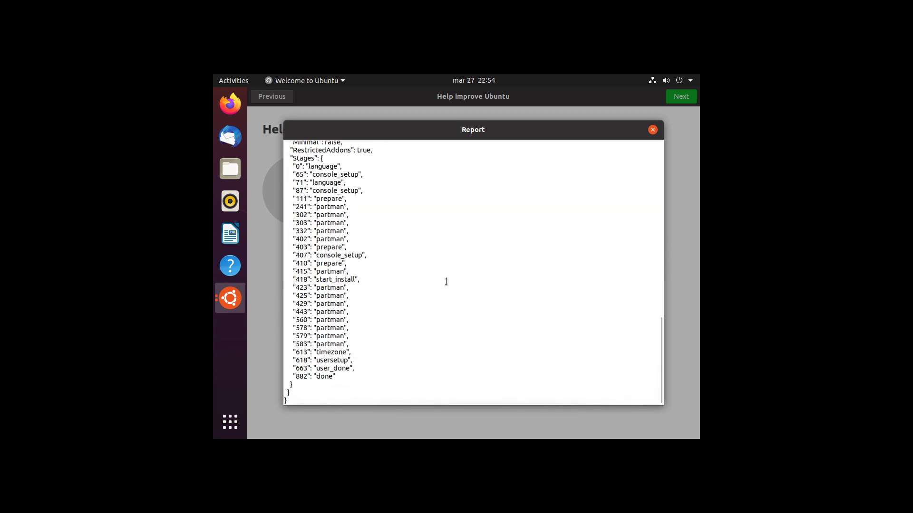
{"action": "left_click_drag", "start_coordinate": [346, 191], "coordinate": [346, 271]}
{"action": "left_click", "coordinate": [346, 271]}
{"action": "left_click", "coordinate": [653, 129]}
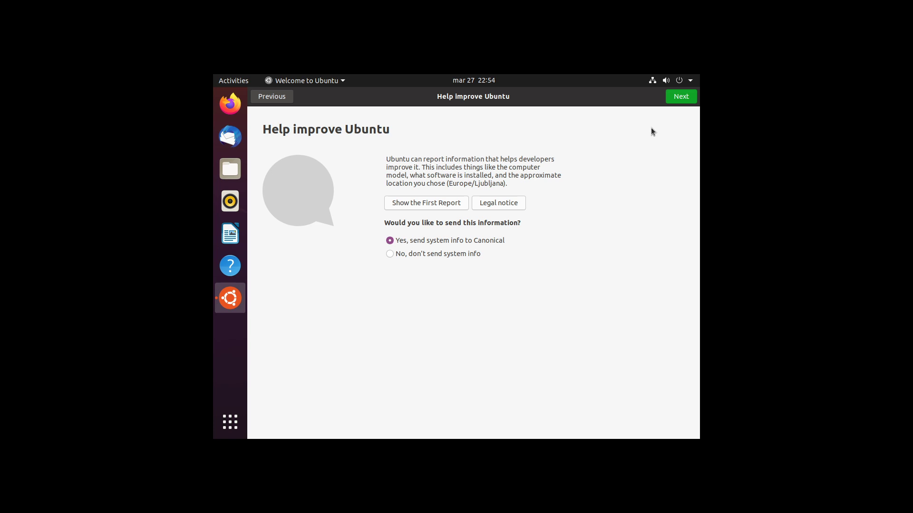
Advance past the data-sharing and privacy pages, browse the suggested apps, and launch Software.
{"action": "left_click", "coordinate": [667, 100]}
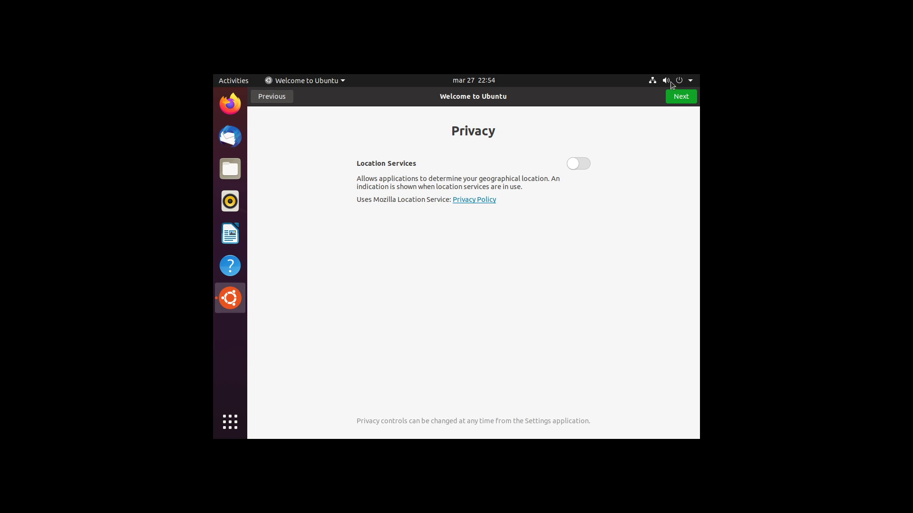
{"action": "left_click", "coordinate": [676, 99]}
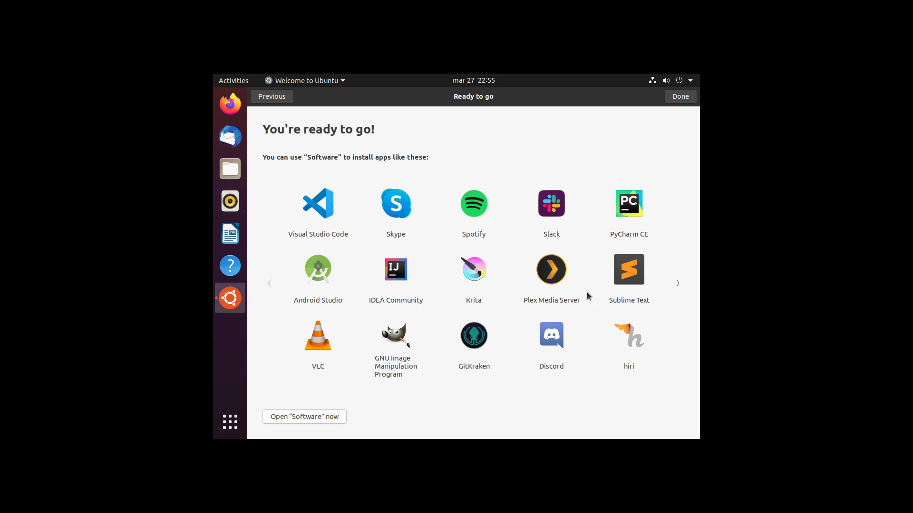
{"action": "left_click", "coordinate": [679, 288]}
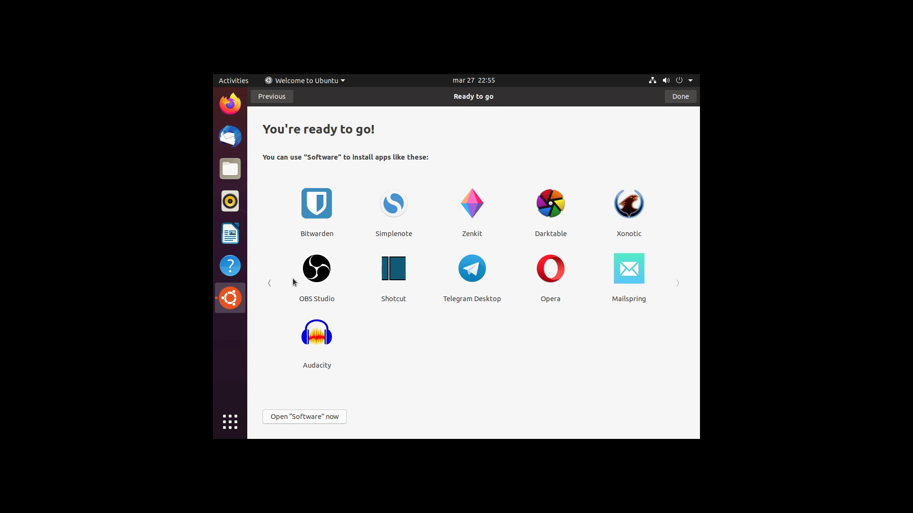
{"action": "left_click", "coordinate": [269, 284]}
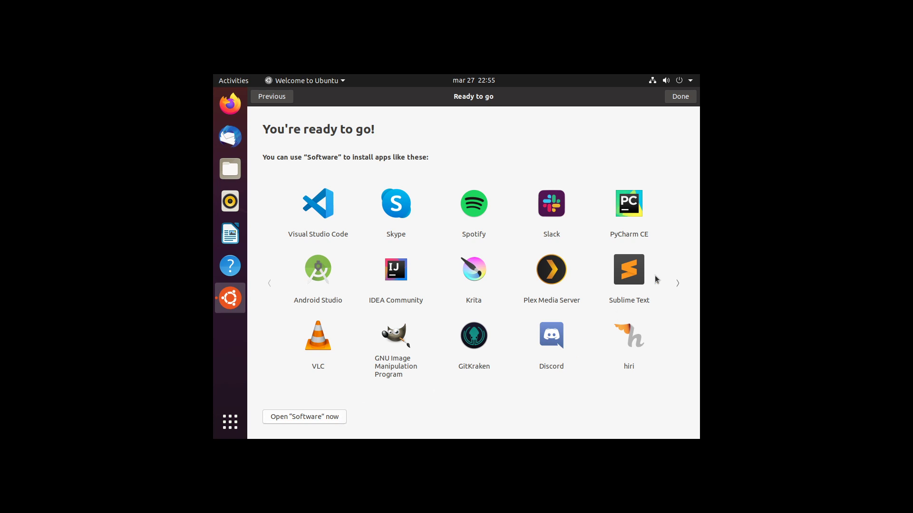
{"action": "left_click", "coordinate": [680, 281]}
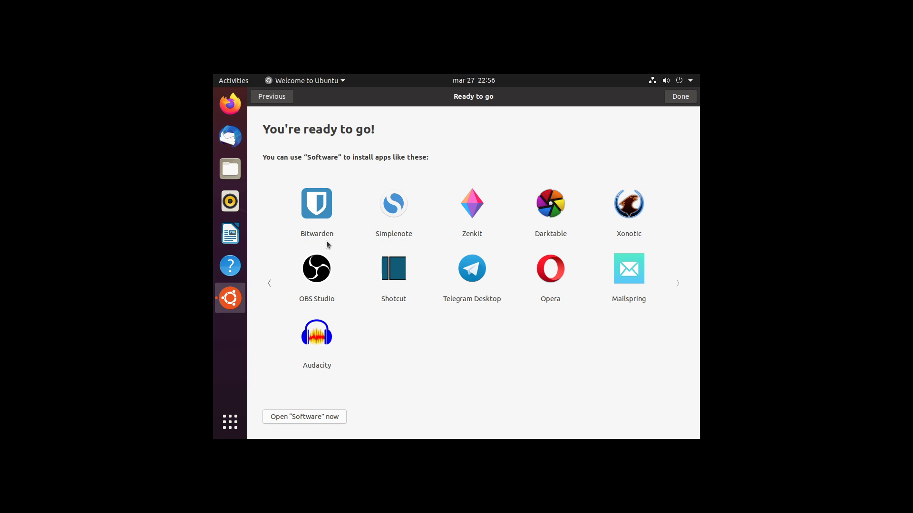
{"action": "left_click", "coordinate": [300, 417]}
{"action": "left_click", "coordinate": [232, 419]}
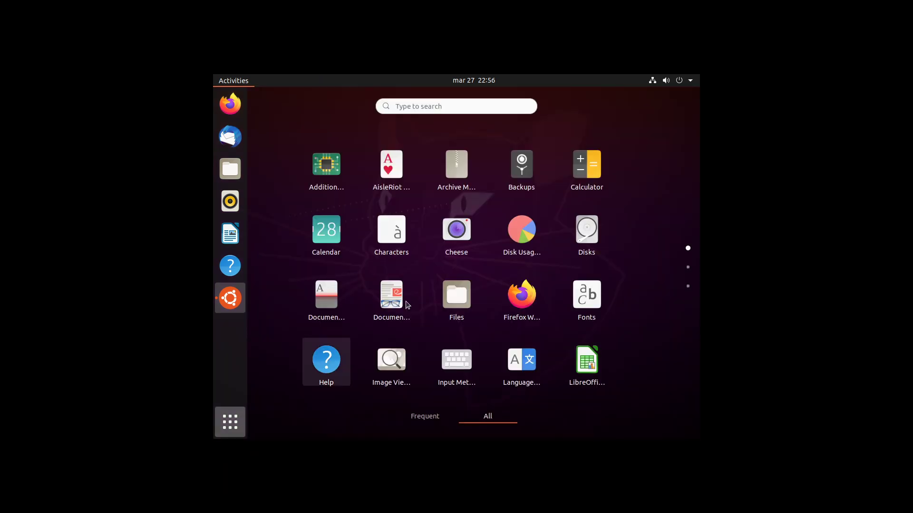
{"action": "scroll", "coordinate": [591, 205], "scroll_direction": "down", "scroll_amount": 1}
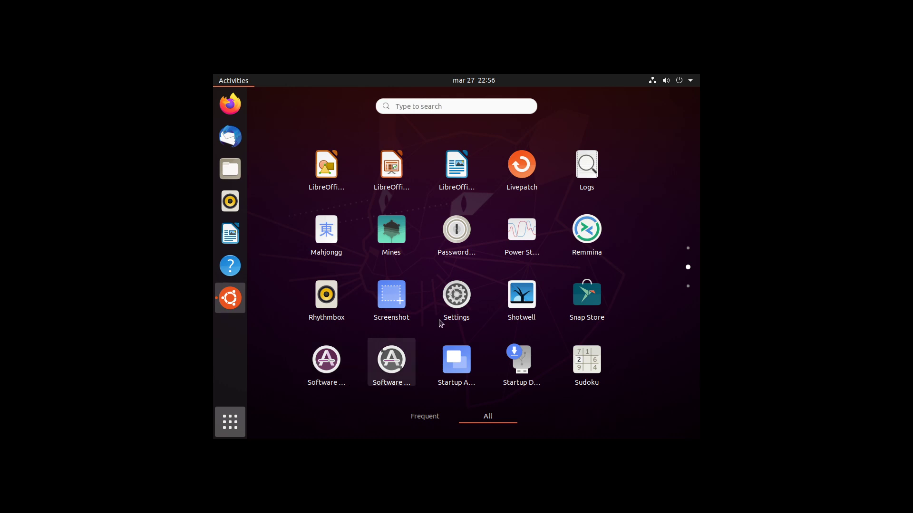
{"action": "scroll", "coordinate": [444, 300], "scroll_direction": "down", "scroll_amount": 1}
{"action": "left_click", "coordinate": [452, 112]}
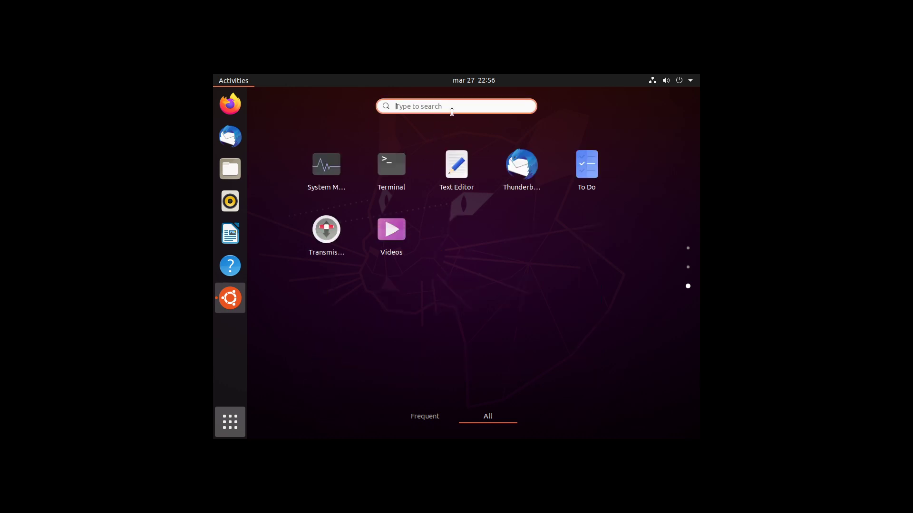
{"action": "type", "text": "software"}
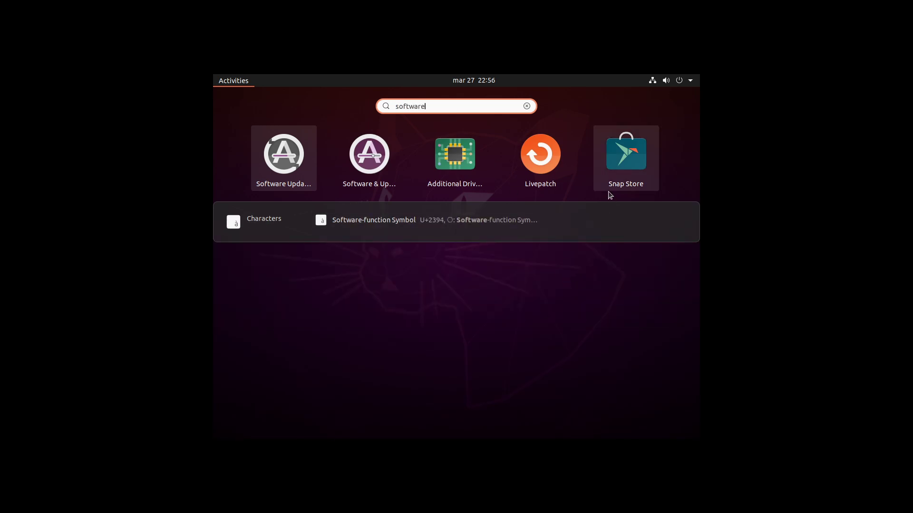
{"action": "key", "text": "Escape"}
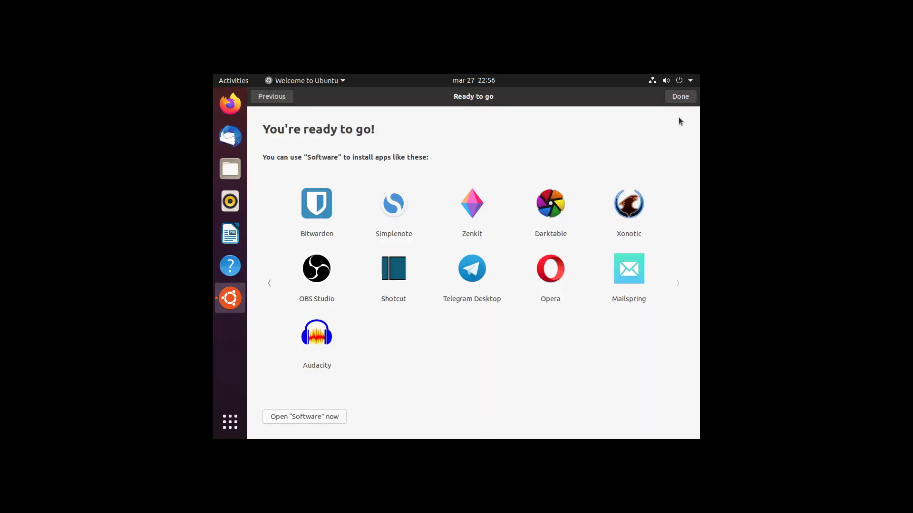
Close the welcome setup with Done and launch Settings from the second app-grid page.
{"action": "left_click", "coordinate": [686, 98]}
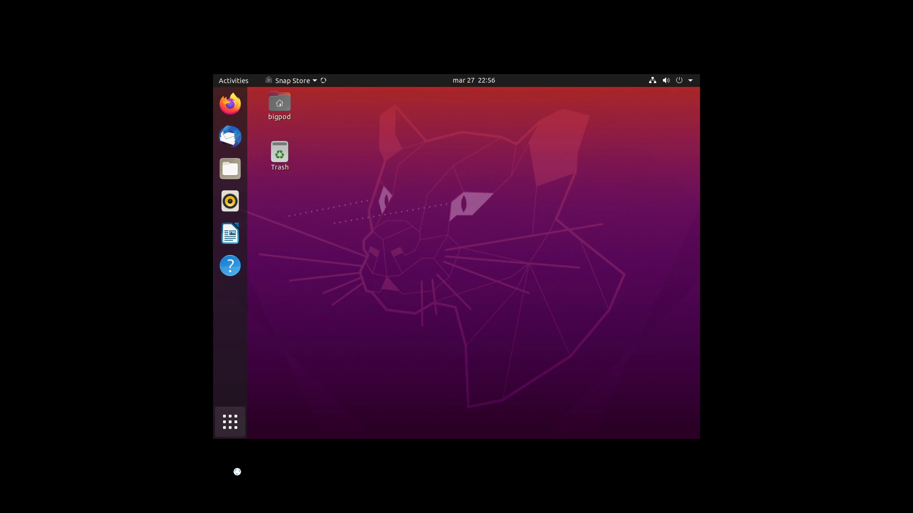
{"action": "left_click", "coordinate": [223, 422]}
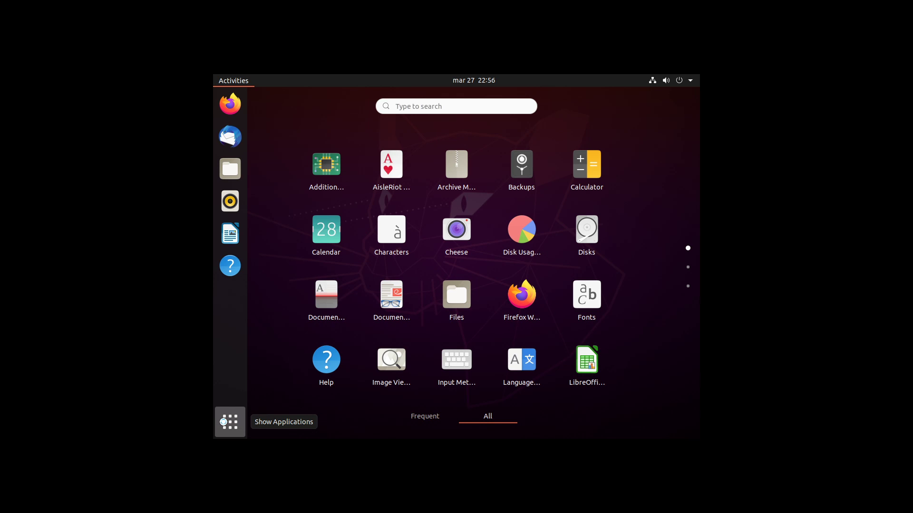
{"action": "scroll", "coordinate": [434, 253], "scroll_direction": "down", "scroll_amount": 1}
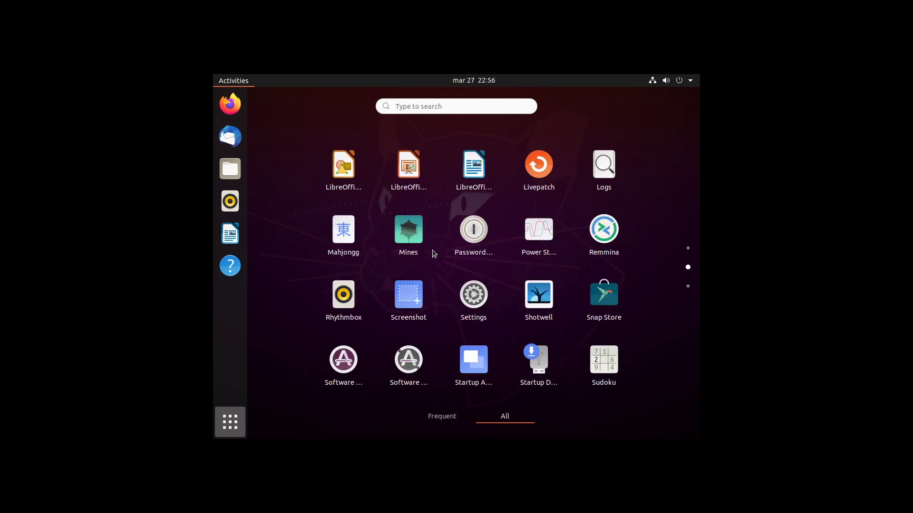
{"action": "left_click", "coordinate": [496, 285]}
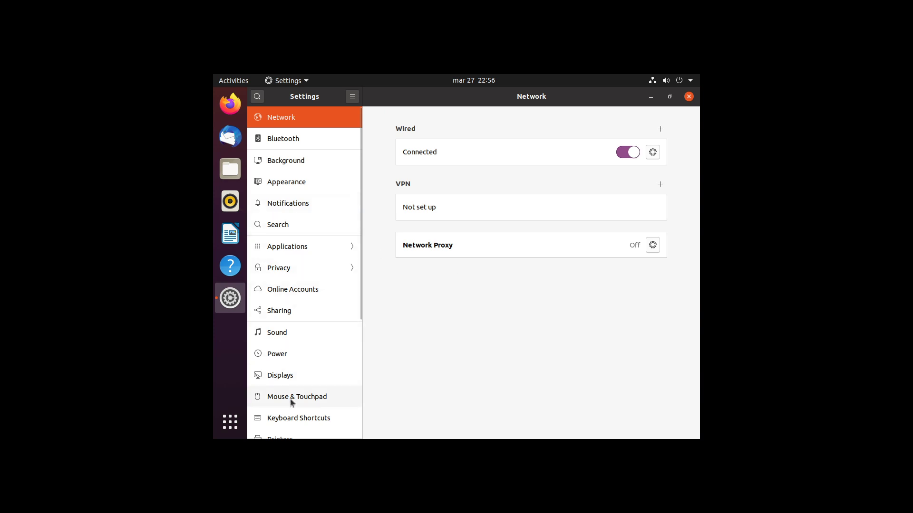
Set the display resolution to 1920 × 1080 (16:9), keep the changes, then view Mouse & Touchpad.
{"action": "left_click", "coordinate": [312, 380]}
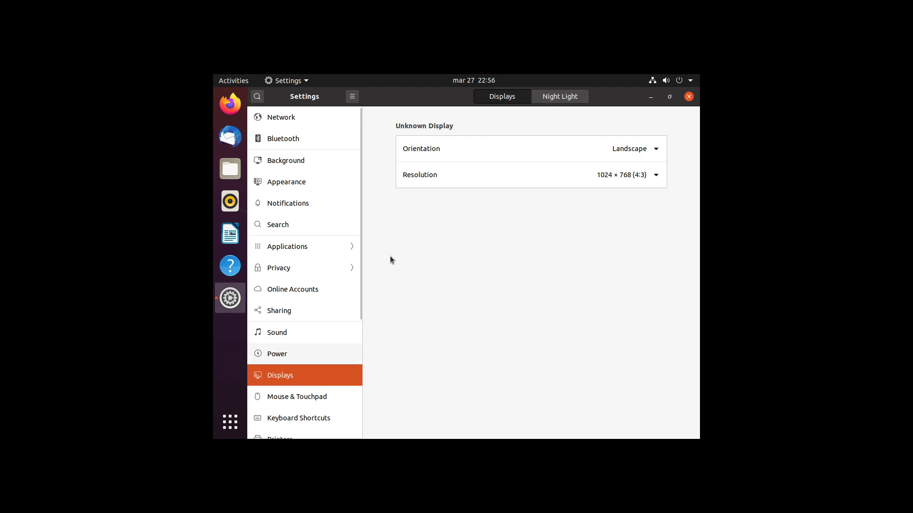
{"action": "left_click", "coordinate": [483, 175]}
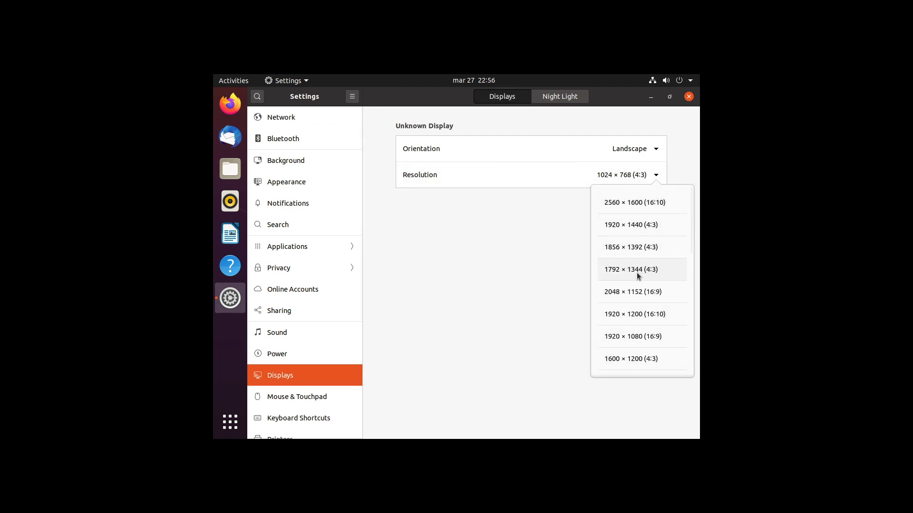
{"action": "left_click", "coordinate": [638, 339]}
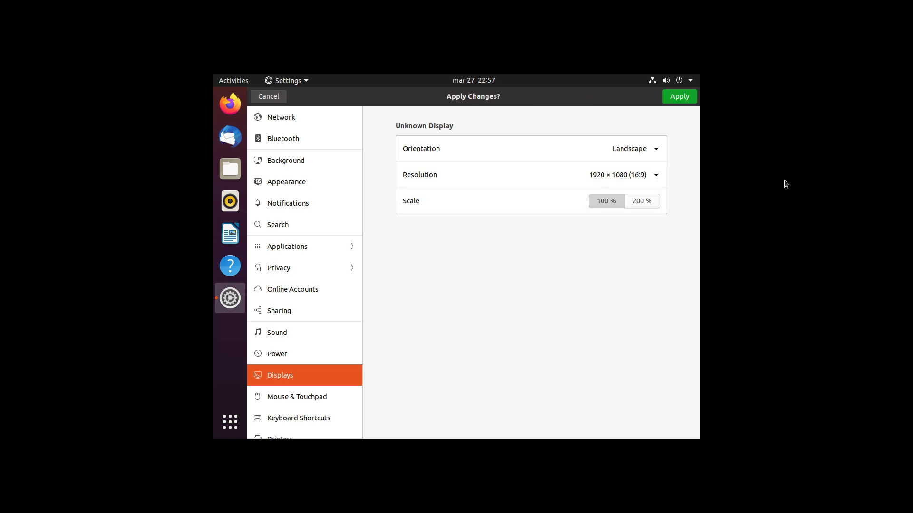
{"action": "left_click", "coordinate": [690, 95]}
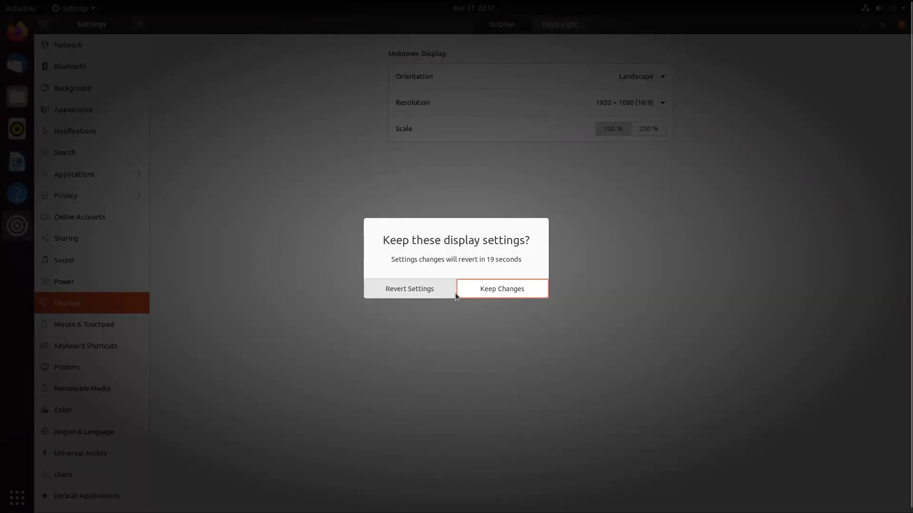
{"action": "left_click", "coordinate": [464, 294]}
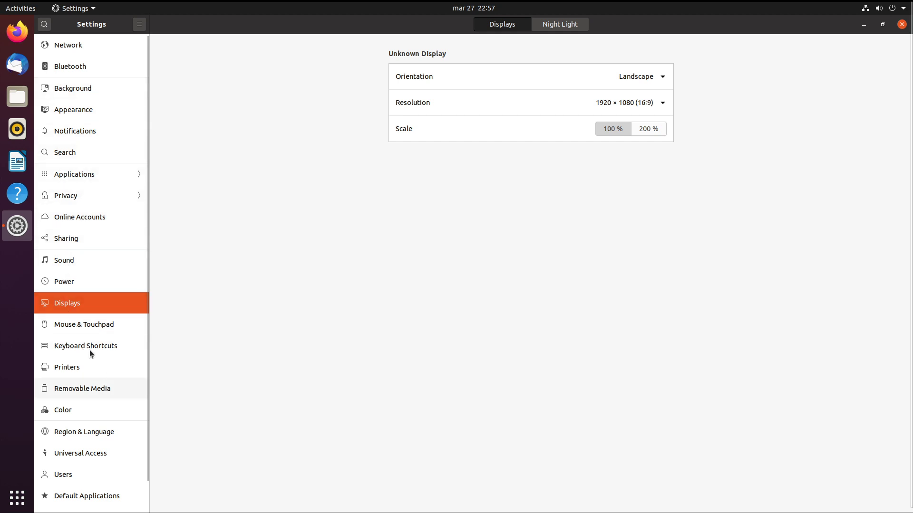
{"action": "left_click", "coordinate": [99, 326]}
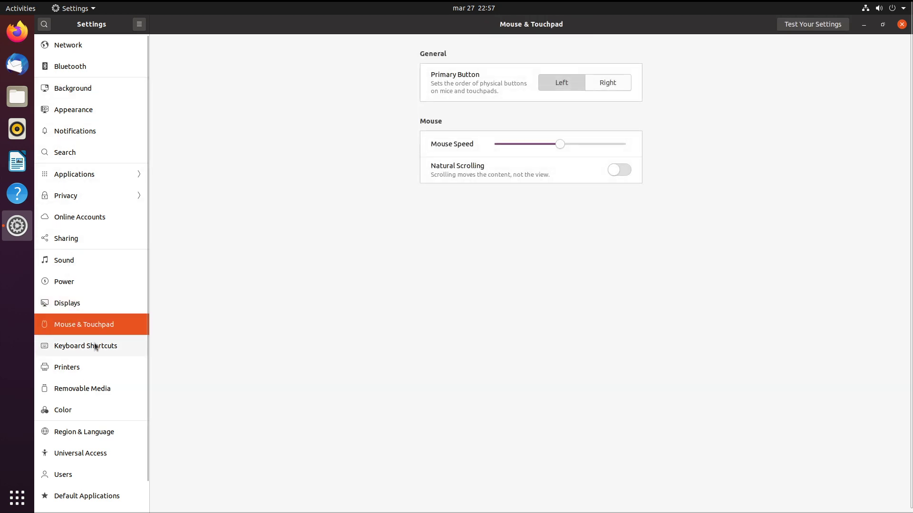
Look through the Keyboard Shortcuts and Applications settings pages.
{"action": "left_click", "coordinate": [94, 345]}
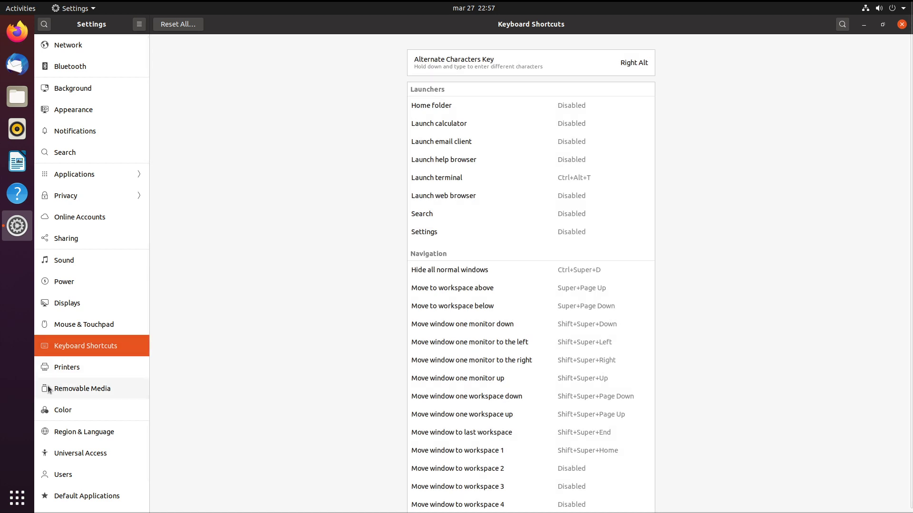
{"action": "left_click", "coordinate": [99, 173]}
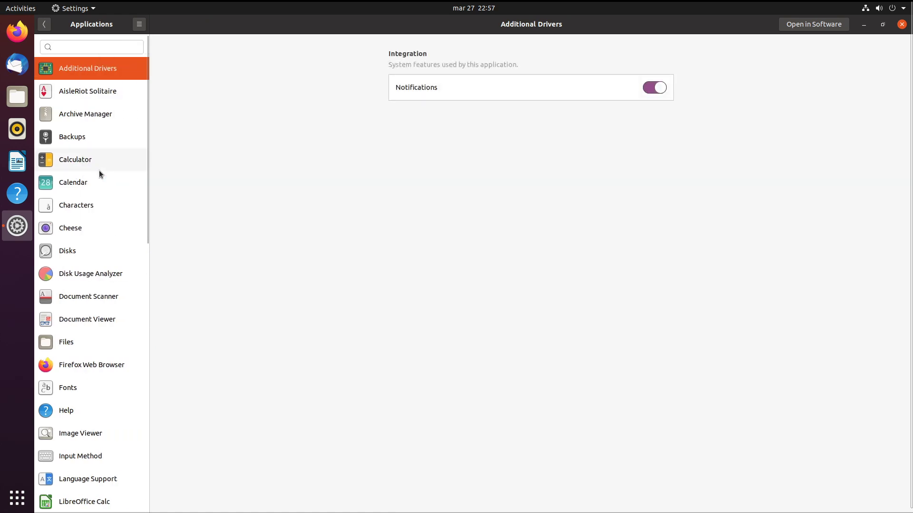
{"action": "left_click", "coordinate": [44, 24]}
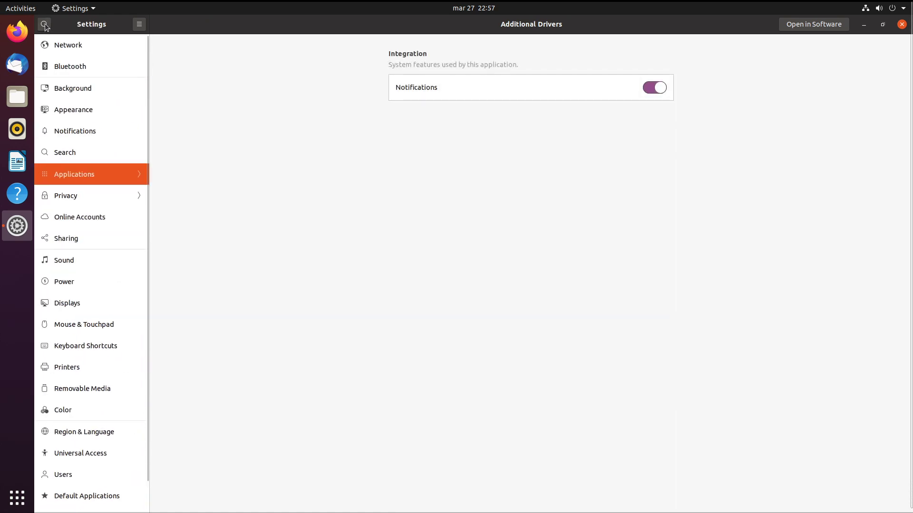
In Appearance, set Dark window colours and dock icon size 16, then close Settings.
{"action": "left_click", "coordinate": [77, 110]}
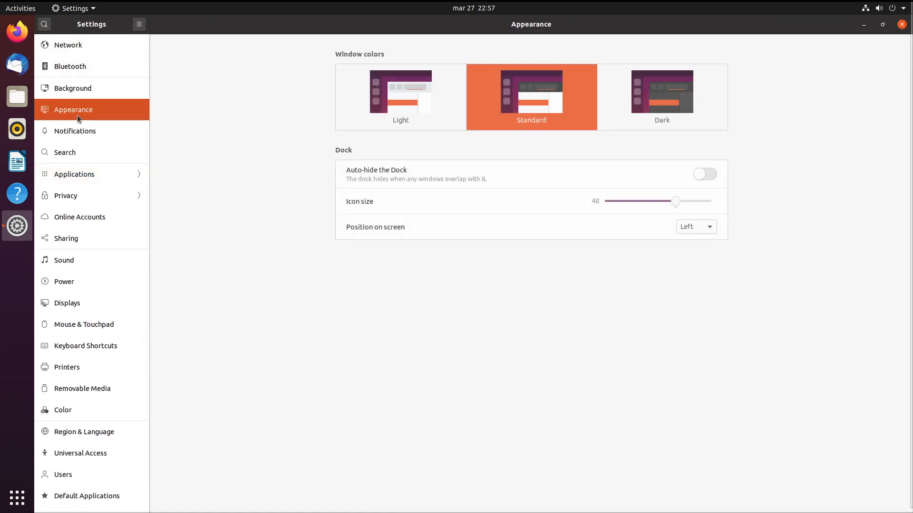
{"action": "left_click", "coordinate": [660, 81]}
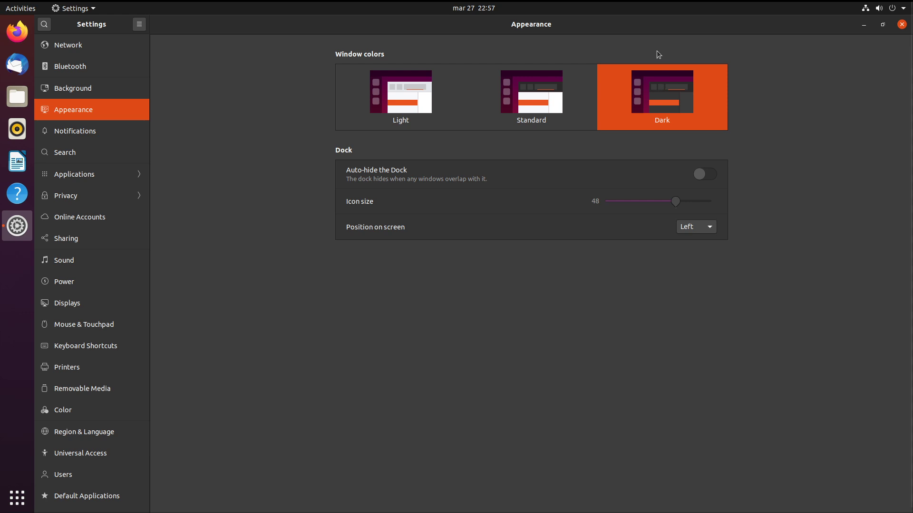
{"action": "left_click", "coordinate": [416, 103]}
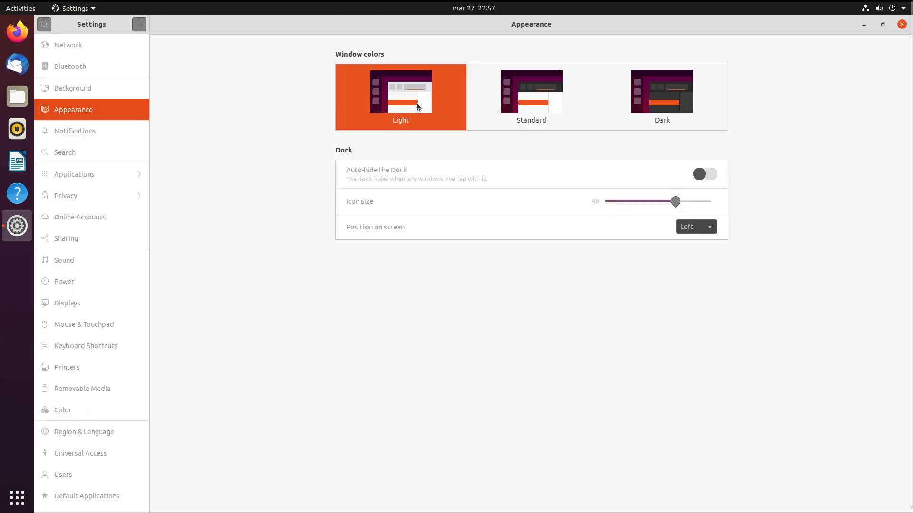
{"action": "left_click", "coordinate": [486, 102]}
{"action": "left_click", "coordinate": [658, 102]}
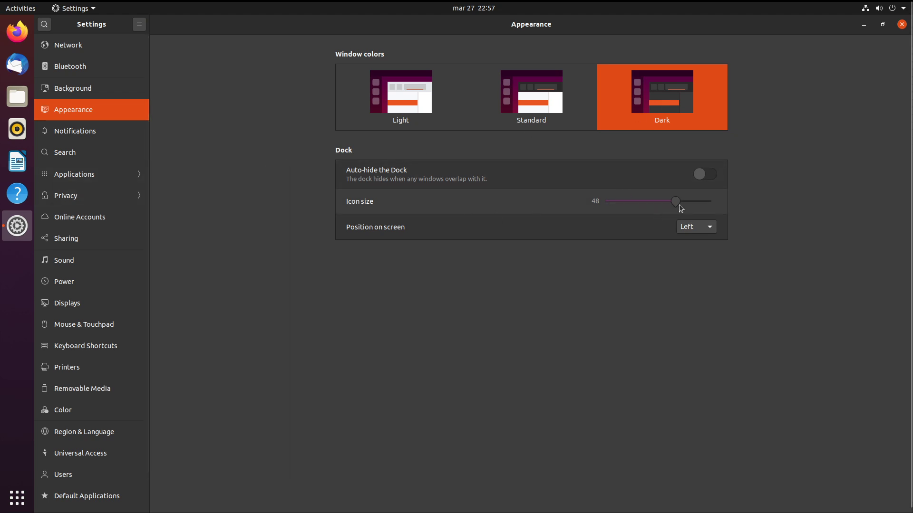
{"action": "left_click_drag", "start_coordinate": [678, 203], "coordinate": [558, 229]}
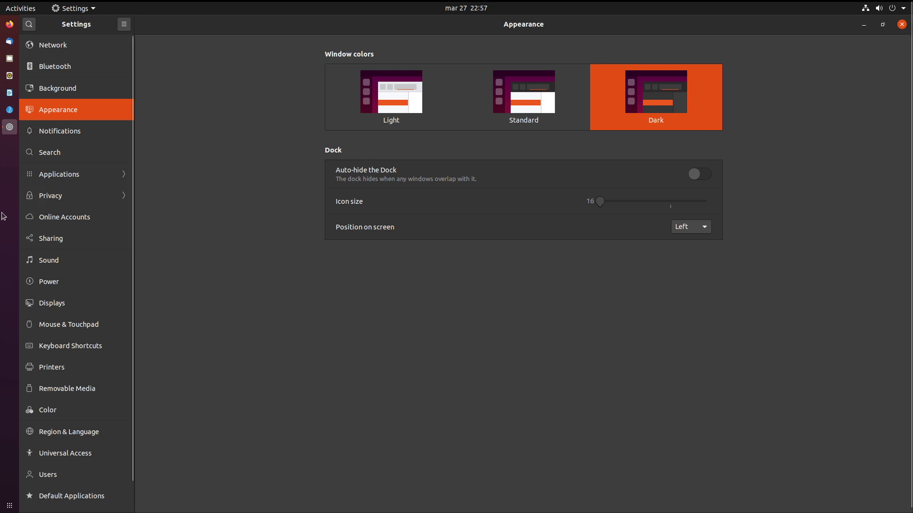
{"action": "left_click", "coordinate": [902, 25]}
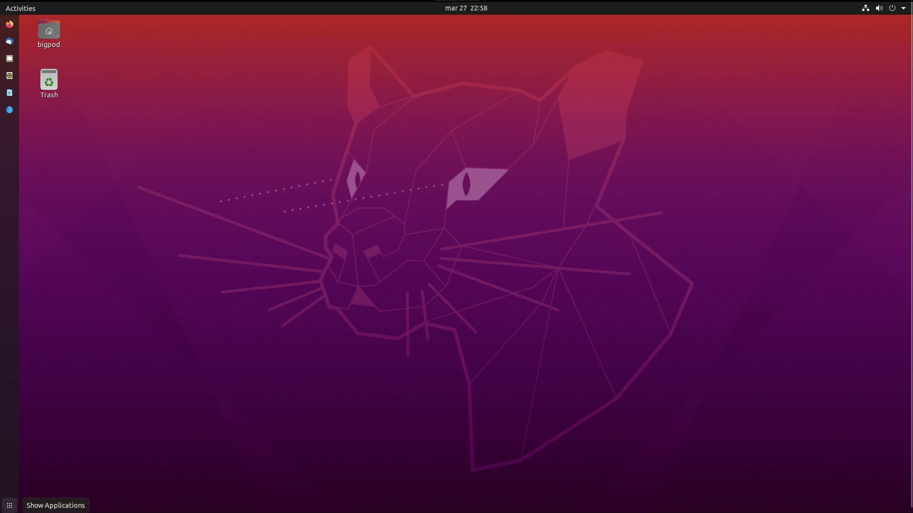
Open the All applications grid through Activities and launch Additional Drivers from it.
{"action": "left_click", "coordinate": [9, 506]}
{"action": "left_click", "coordinate": [9, 505]}
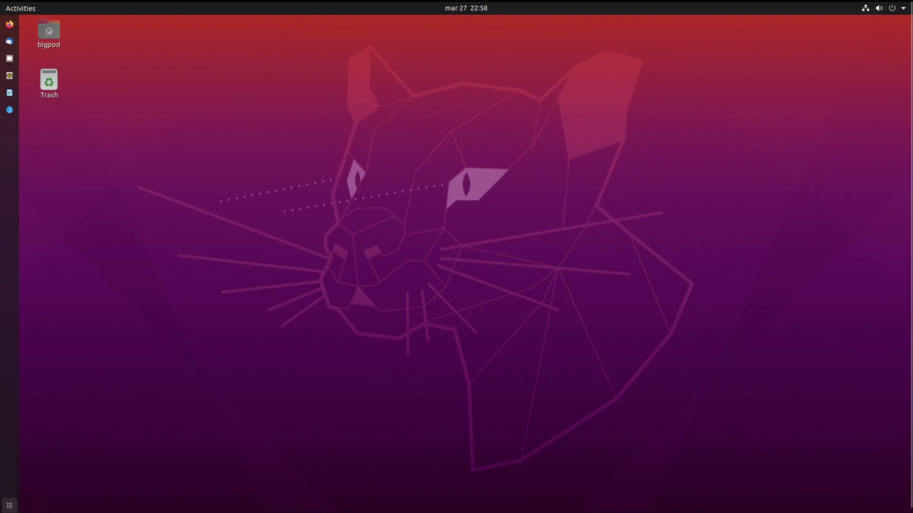
{"action": "left_click", "coordinate": [9, 506]}
{"action": "left_click", "coordinate": [9, 506]}
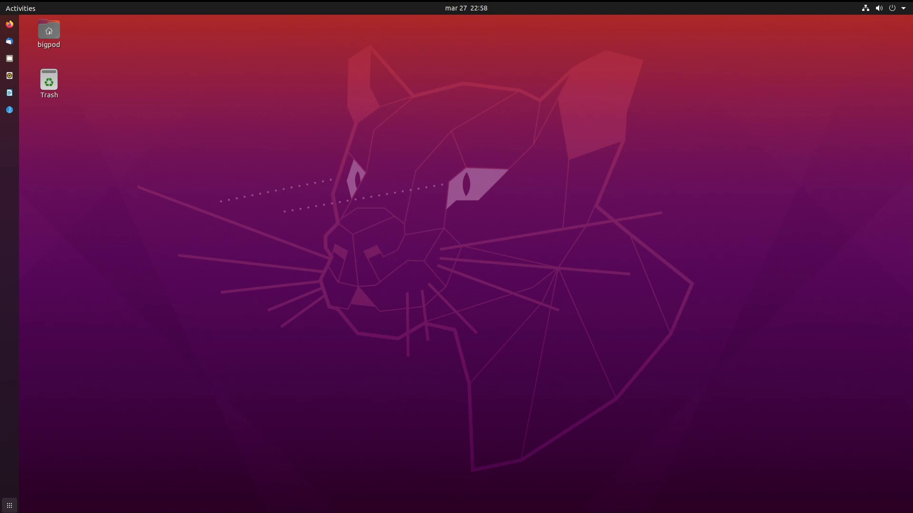
{"action": "left_click", "coordinate": [9, 505]}
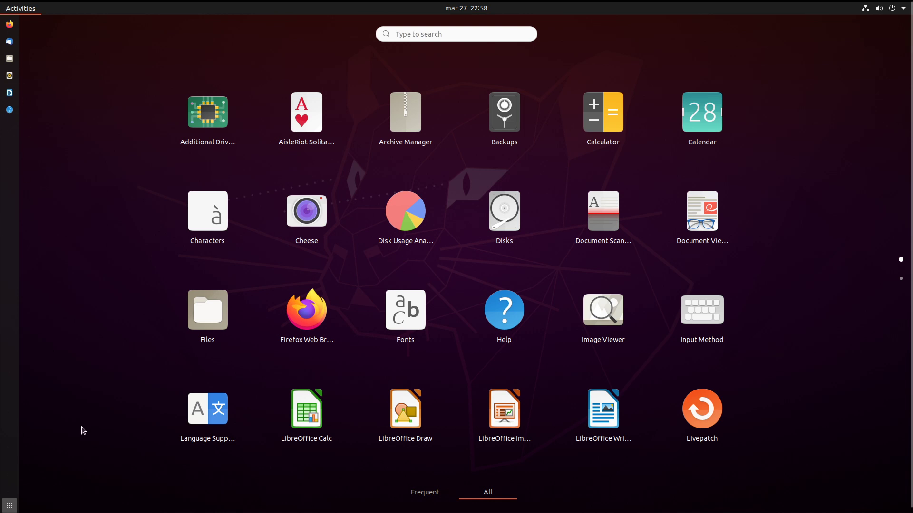
{"action": "left_click", "coordinate": [9, 506]}
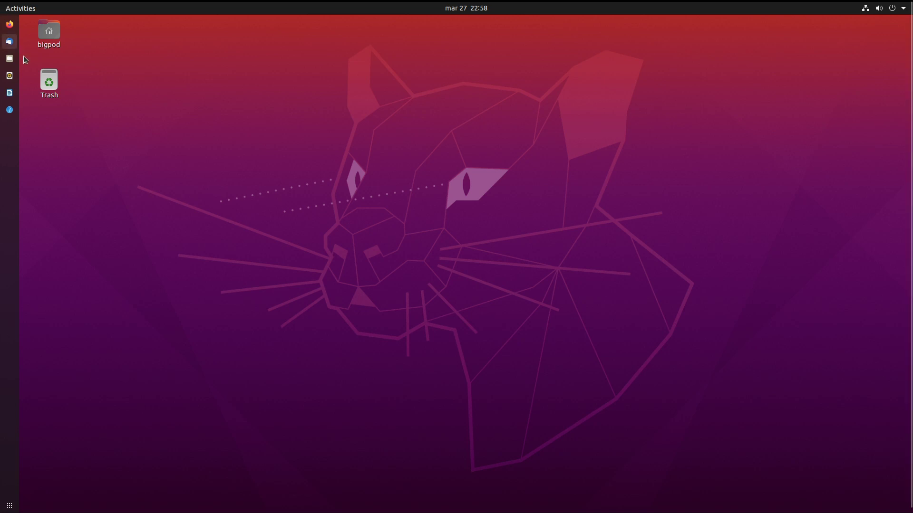
{"action": "left_click", "coordinate": [3, 6]}
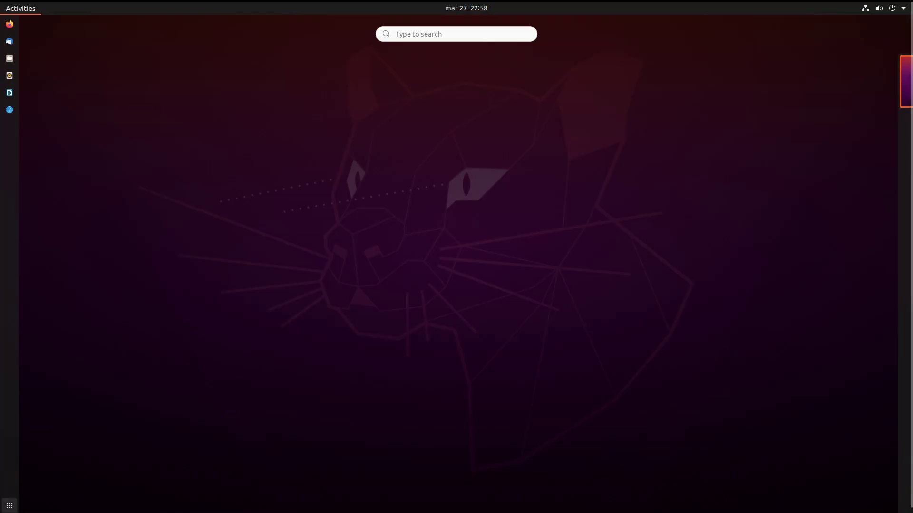
{"action": "left_click", "coordinate": [9, 505]}
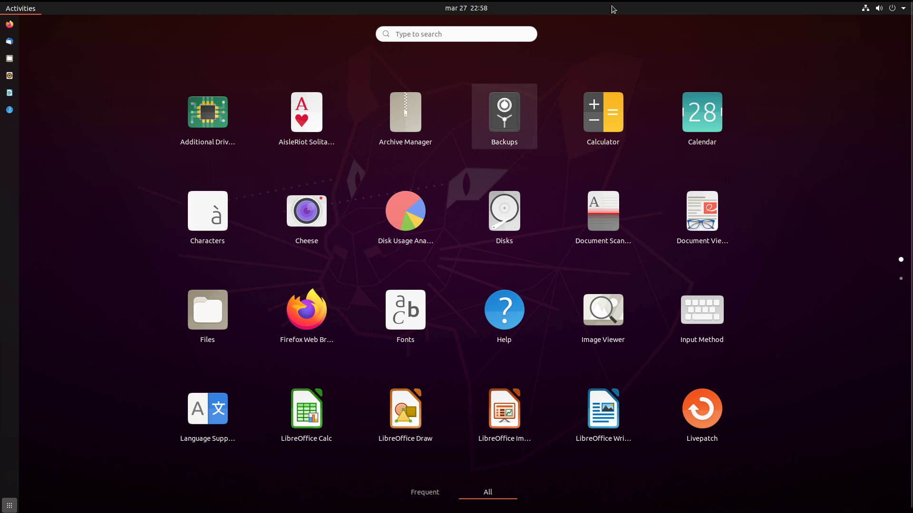
{"action": "left_click", "coordinate": [207, 113]}
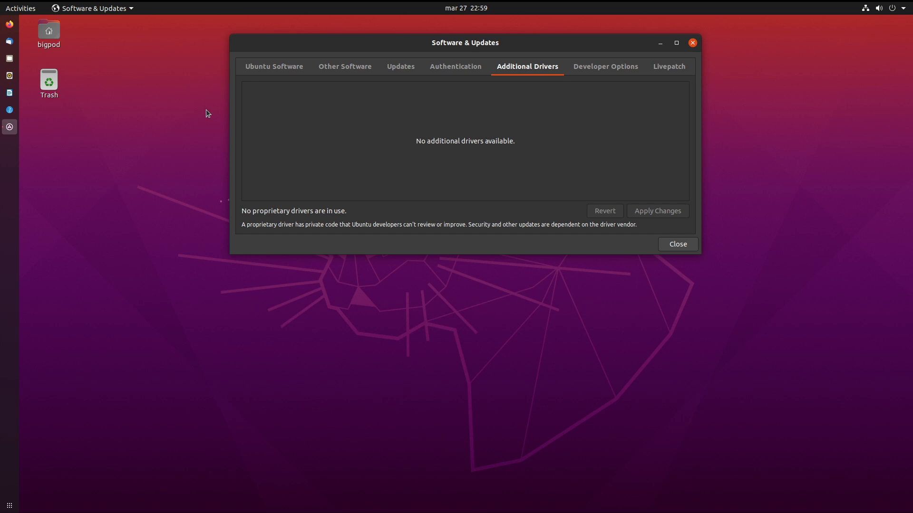
Review the Ubuntu Software, Other Software and Updates pages of Software & Updates.
{"action": "left_click", "coordinate": [298, 72]}
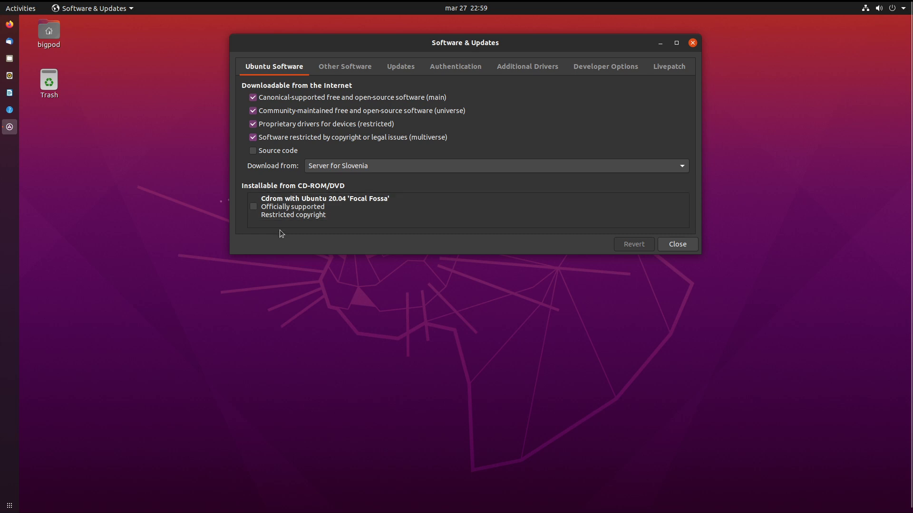
{"action": "left_click", "coordinate": [346, 70]}
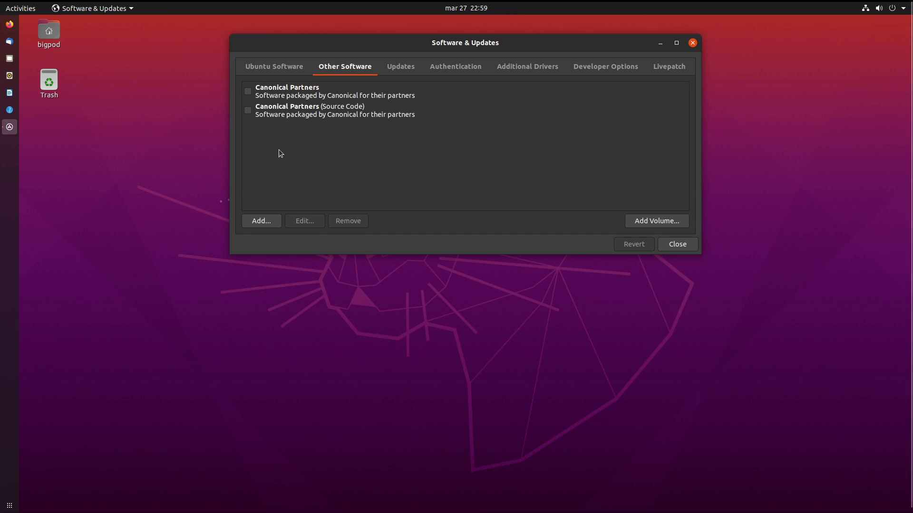
{"action": "left_click", "coordinate": [403, 70]}
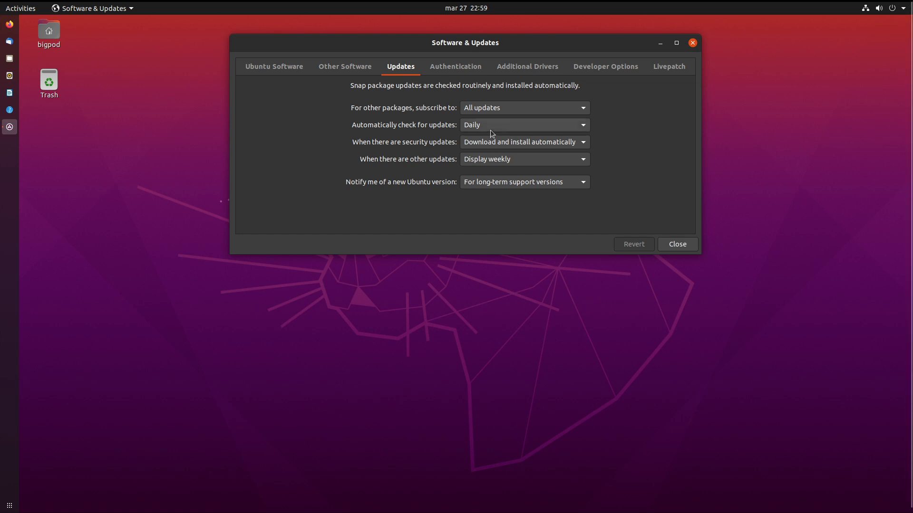
Inspect the trusted signing keys under Authentication, then view Additional Drivers and Developer Options.
{"action": "left_click", "coordinate": [461, 64]}
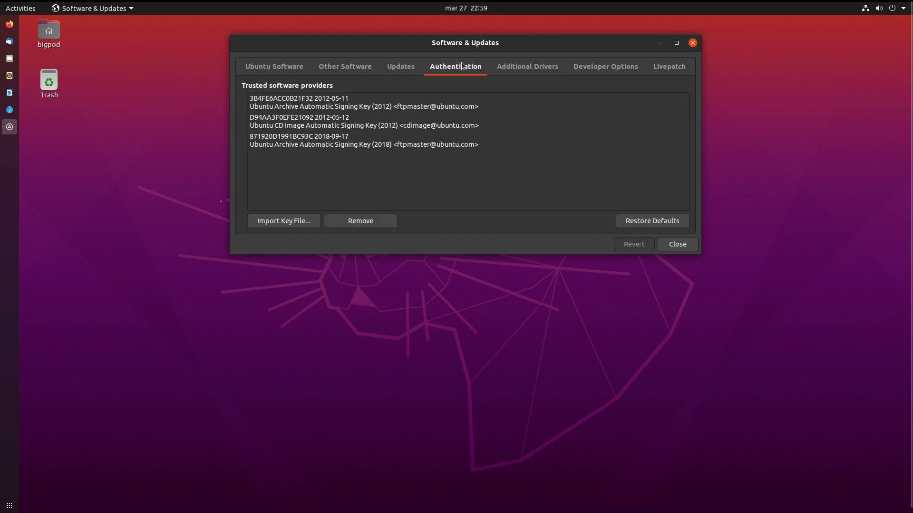
{"action": "left_click", "coordinate": [445, 107]}
{"action": "left_click", "coordinate": [442, 125]}
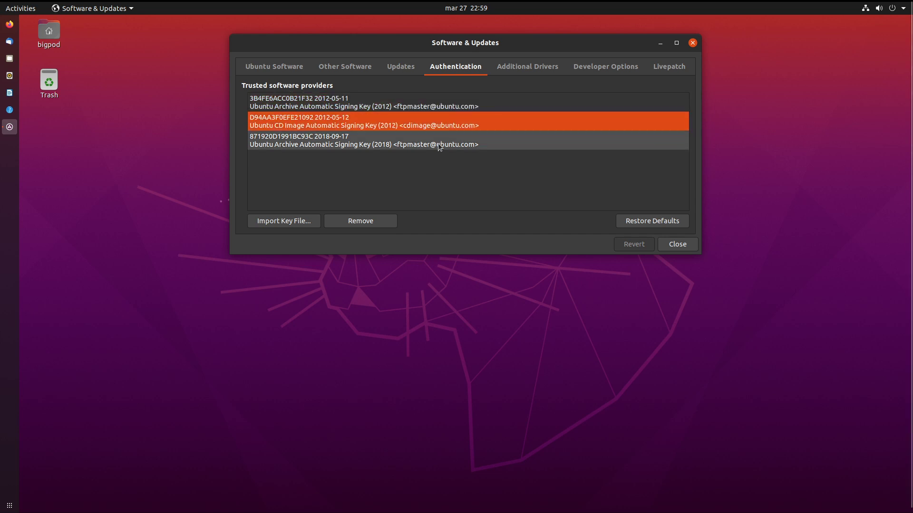
{"action": "left_click", "coordinate": [437, 141]}
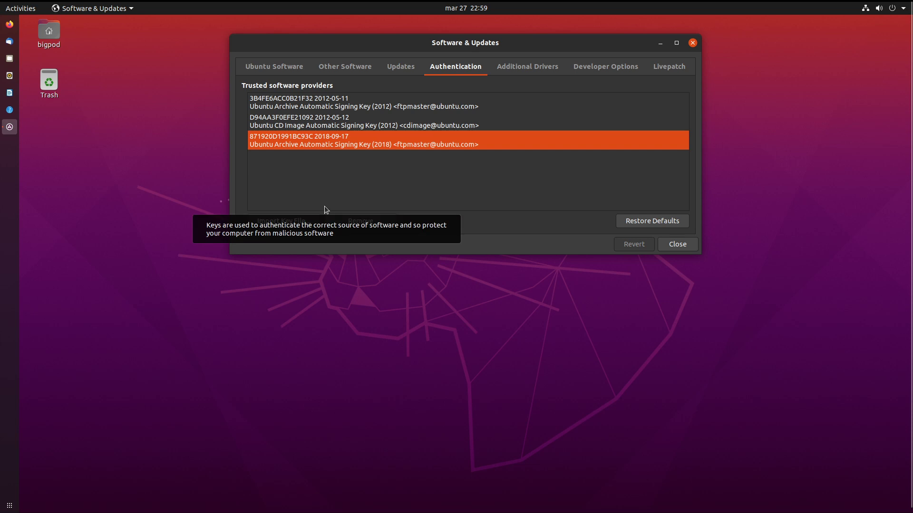
{"action": "left_click", "coordinate": [533, 67]}
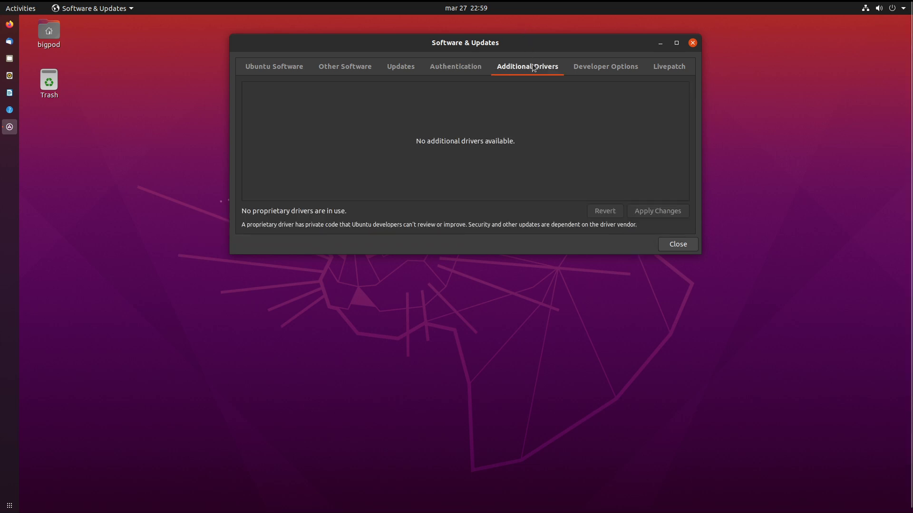
{"action": "left_click", "coordinate": [584, 70]}
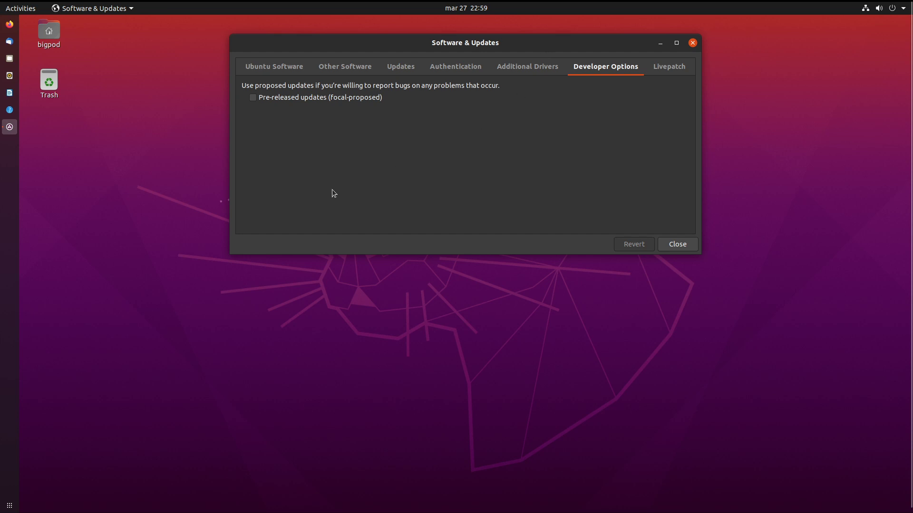
Enable Pre-released updates (focal-proposed), authorizing the change with the account password.
{"action": "left_click", "coordinate": [355, 101]}
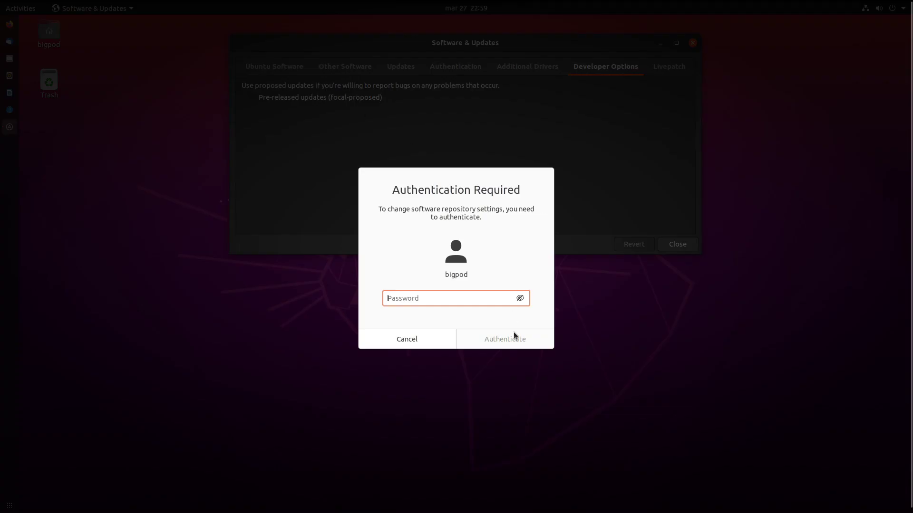
{"action": "type", "text": "*****"}
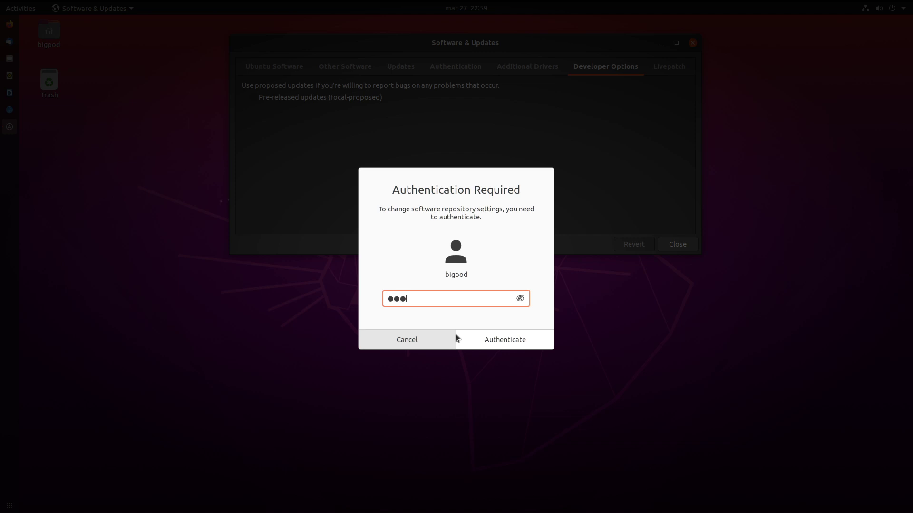
{"action": "key", "text": "Return"}
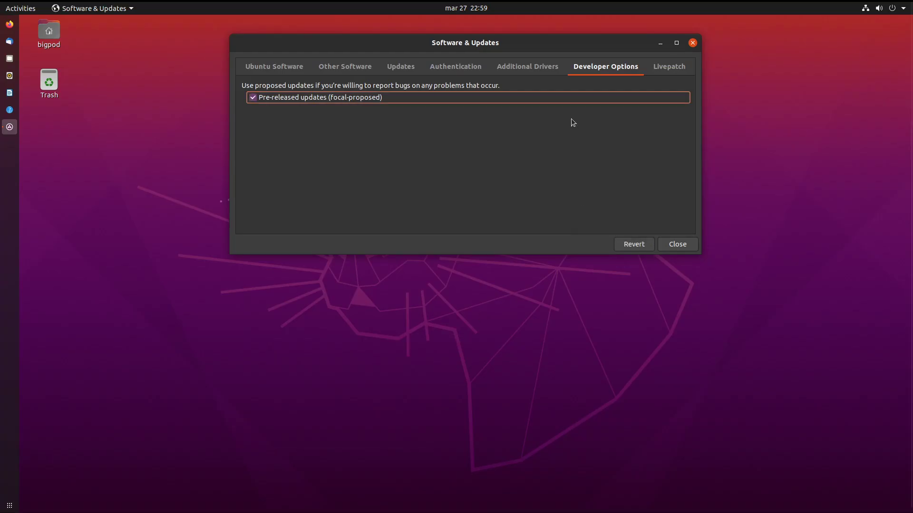
Check the Livepatch page, close Software & Updates and reload the software information.
{"action": "left_click", "coordinate": [670, 67]}
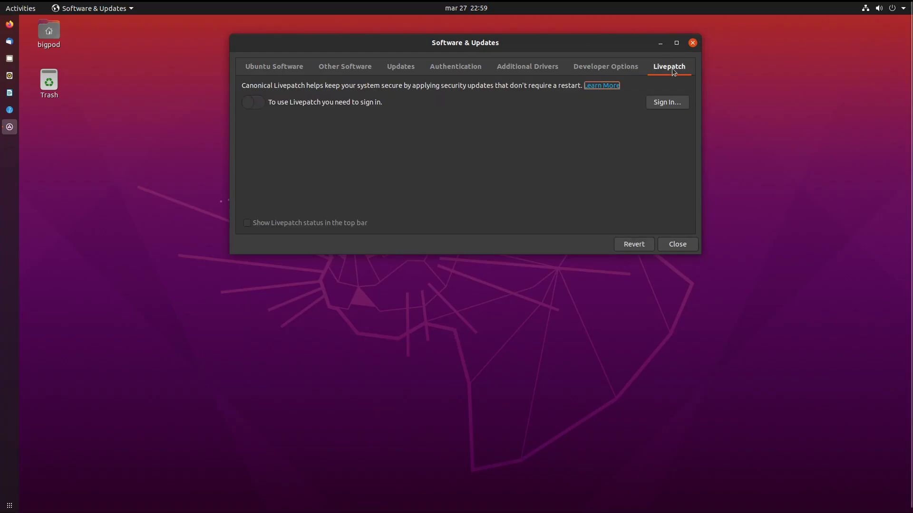
{"action": "left_click", "coordinate": [678, 245]}
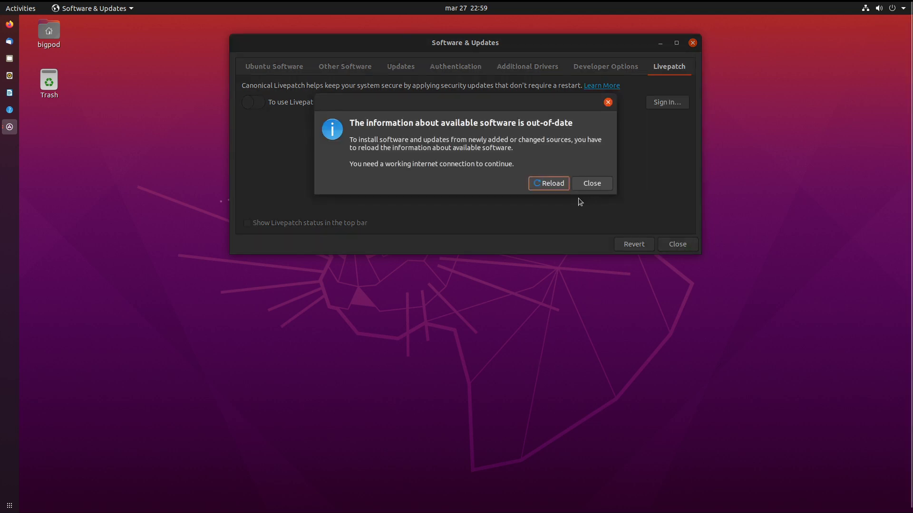
{"action": "left_click", "coordinate": [530, 182]}
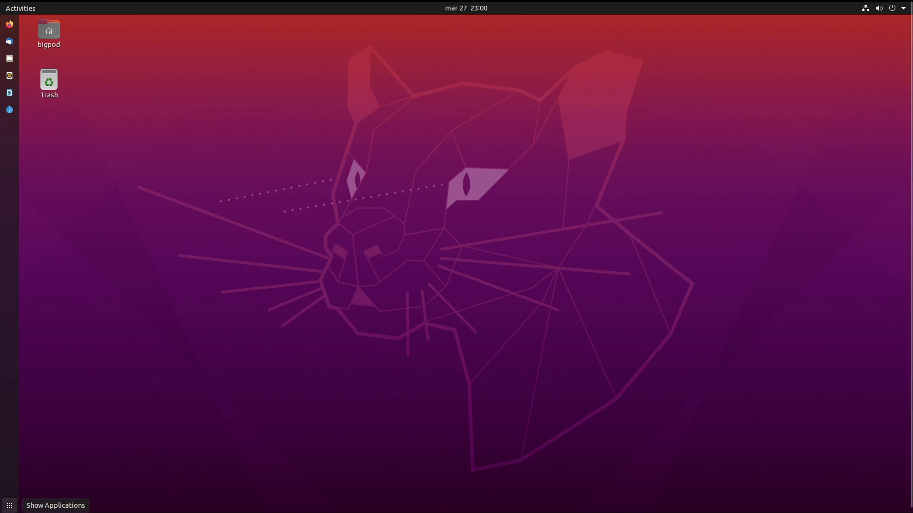
Launch AisleRiot Solitaire, put the Queen of diamonds on the King of spades and send the Ace of diamonds up.
{"action": "left_click", "coordinate": [9, 505]}
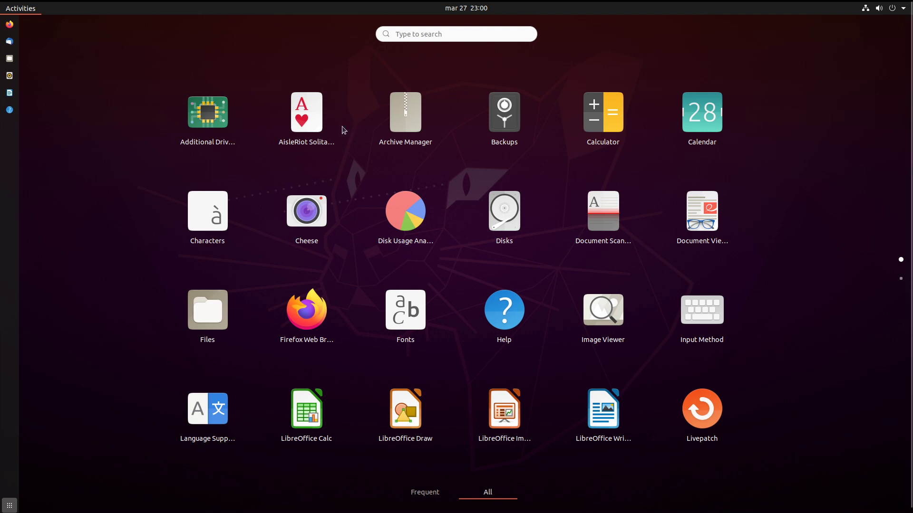
{"action": "left_click", "coordinate": [305, 132]}
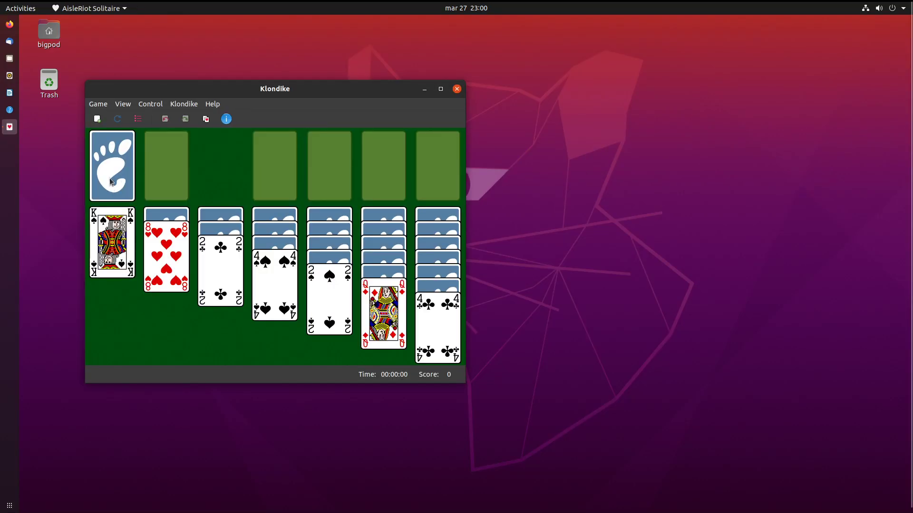
{"action": "left_click", "coordinate": [109, 181]}
{"action": "left_click", "coordinate": [108, 188]}
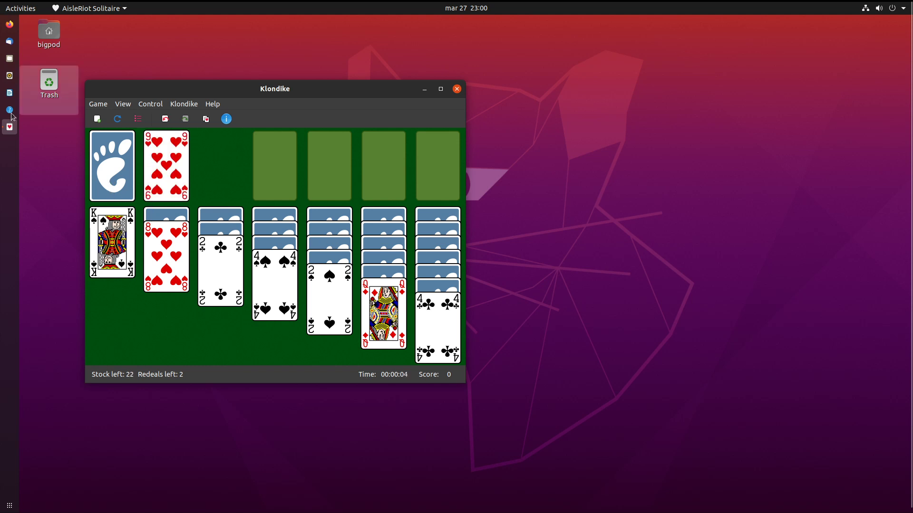
{"action": "left_click_drag", "start_coordinate": [400, 294], "coordinate": [122, 252]}
{"action": "left_click", "coordinate": [105, 167]}
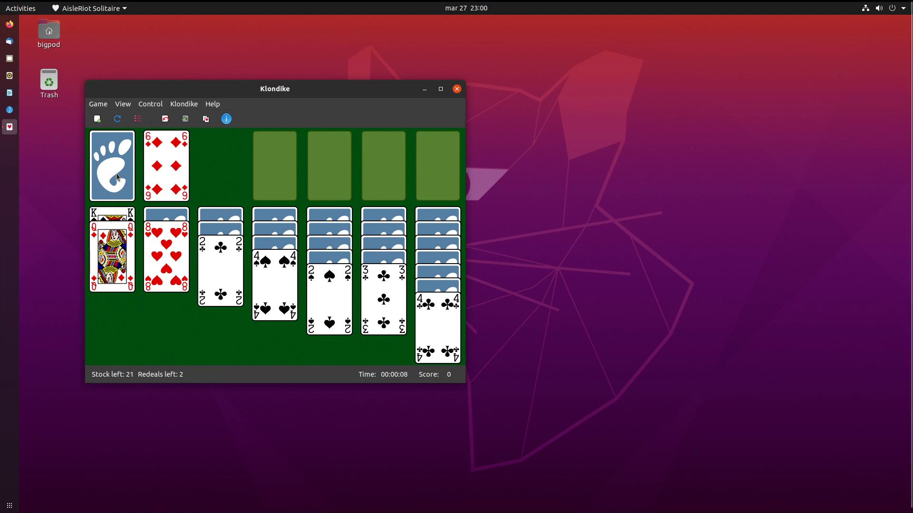
{"action": "left_click", "coordinate": [116, 173]}
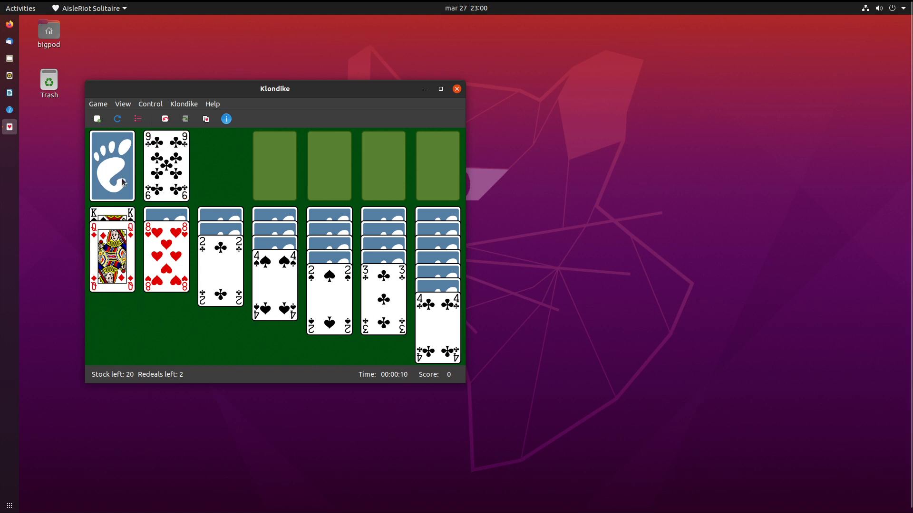
{"action": "left_click", "coordinate": [123, 182]}
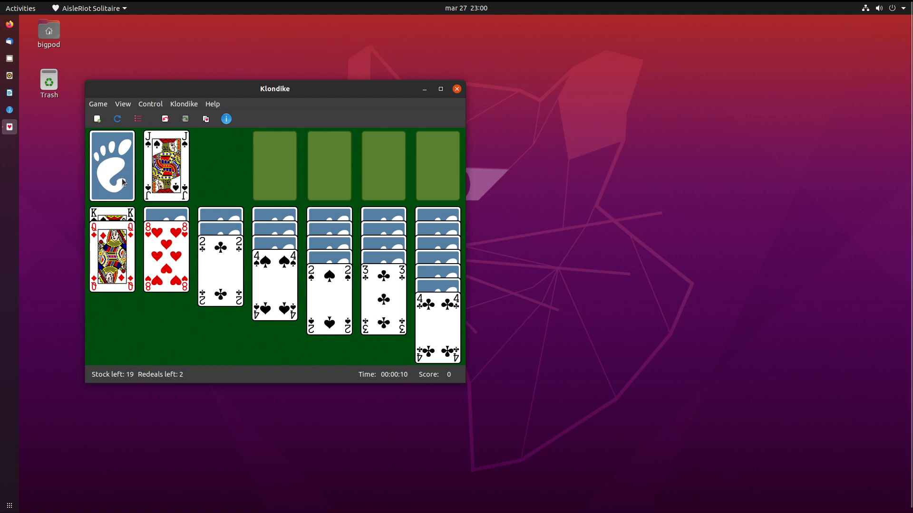
{"action": "left_click", "coordinate": [98, 161]}
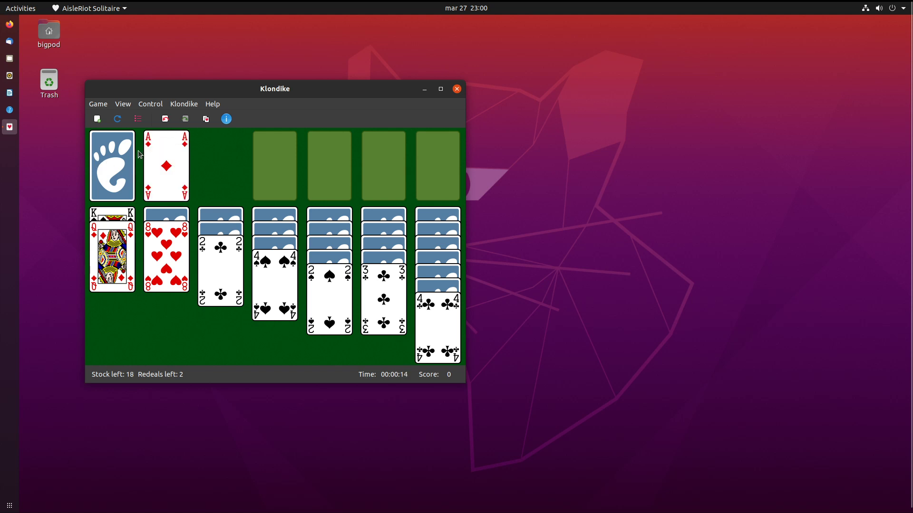
{"action": "double_click", "coordinate": [153, 156]}
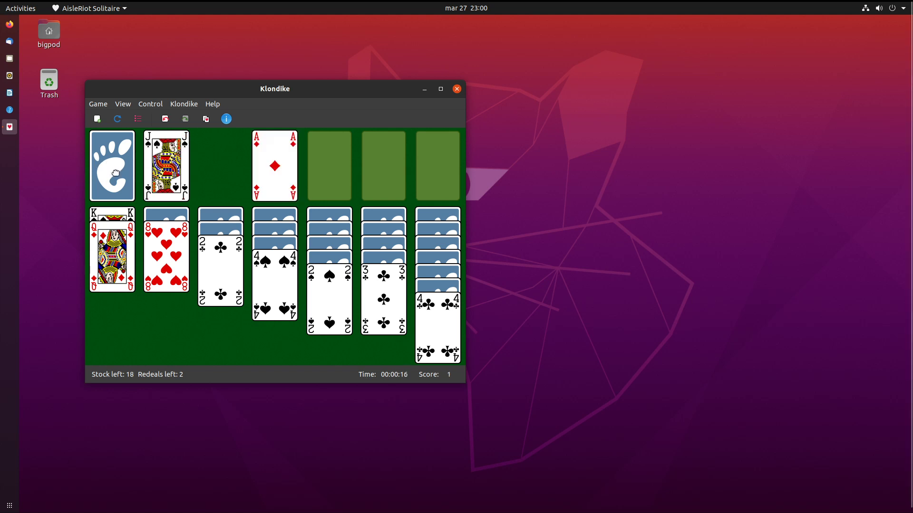
Place the Jack of spades on the Queen of diamonds and send the Ace of hearts to a foundation.
{"action": "left_click_drag", "start_coordinate": [157, 162], "coordinate": [109, 281]}
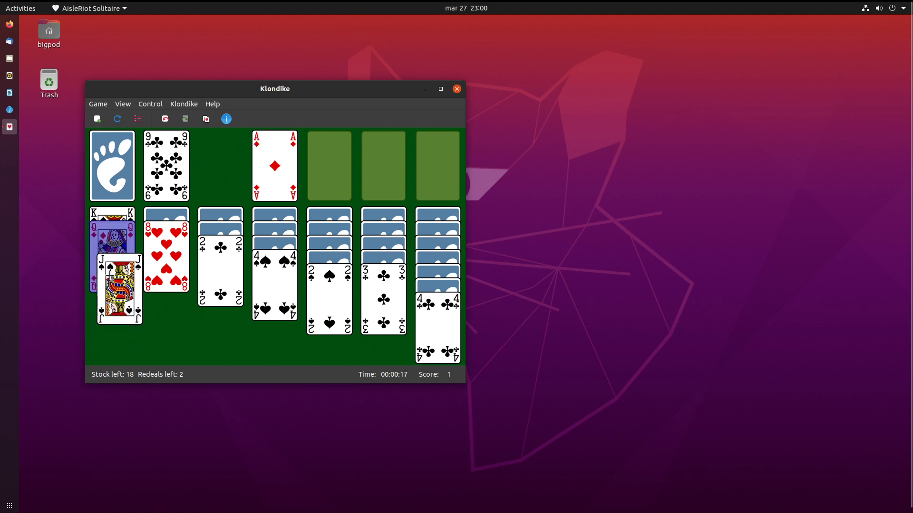
{"action": "left_click", "coordinate": [114, 176]}
{"action": "left_click", "coordinate": [114, 176]}
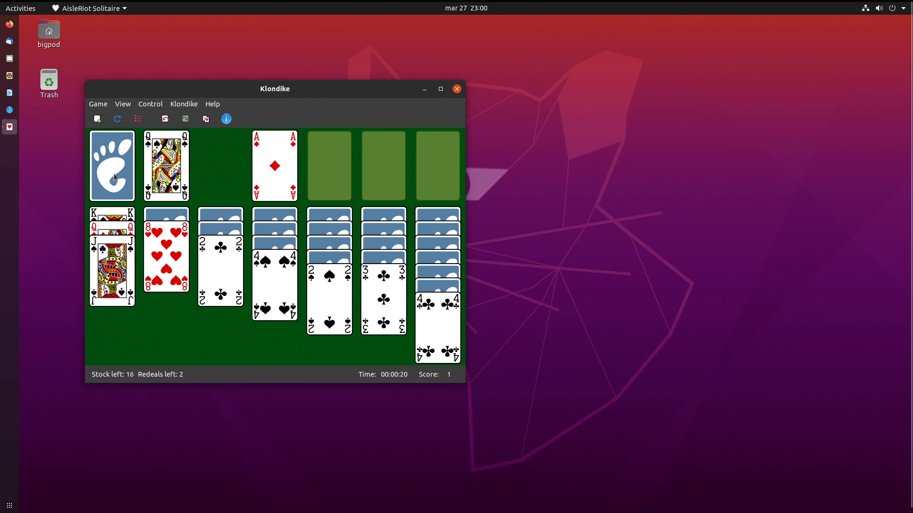
{"action": "left_click", "coordinate": [114, 177]}
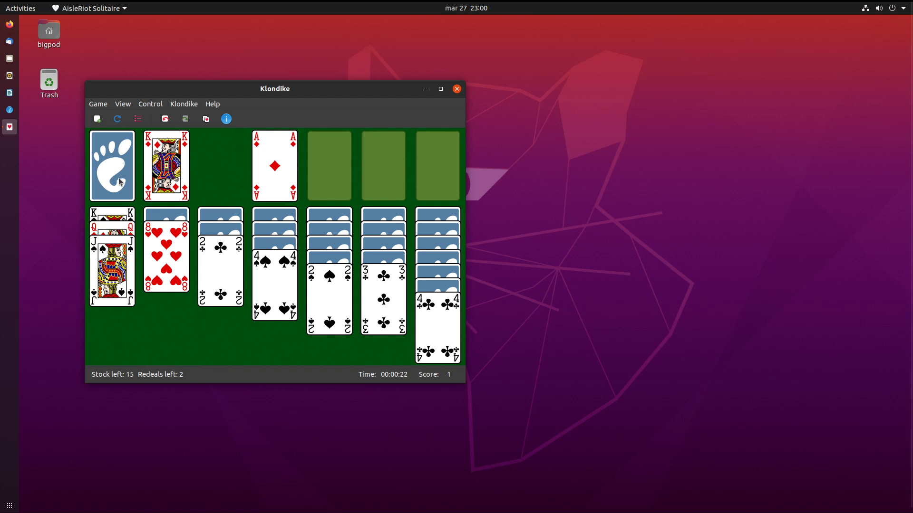
{"action": "left_click", "coordinate": [120, 182]}
{"action": "mouse_move", "coordinate": [151, 192]}
{"action": "left_mouse_down"}
{"action": "mouse_move", "coordinate": [136, 216]}
{"action": "mouse_move", "coordinate": [117, 162]}
{"action": "left_mouse_up"}
{"action": "left_click", "coordinate": [117, 162]}
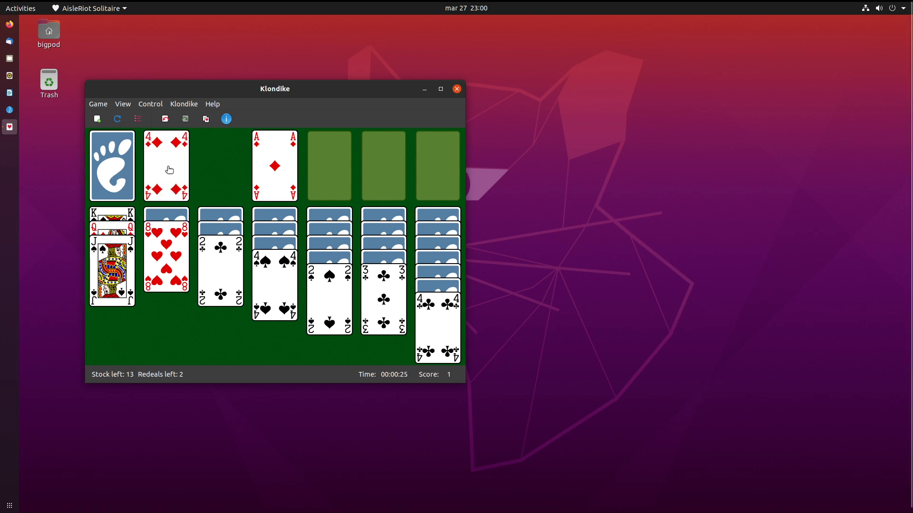
{"action": "left_click", "coordinate": [124, 165]}
{"action": "left_click", "coordinate": [126, 166]}
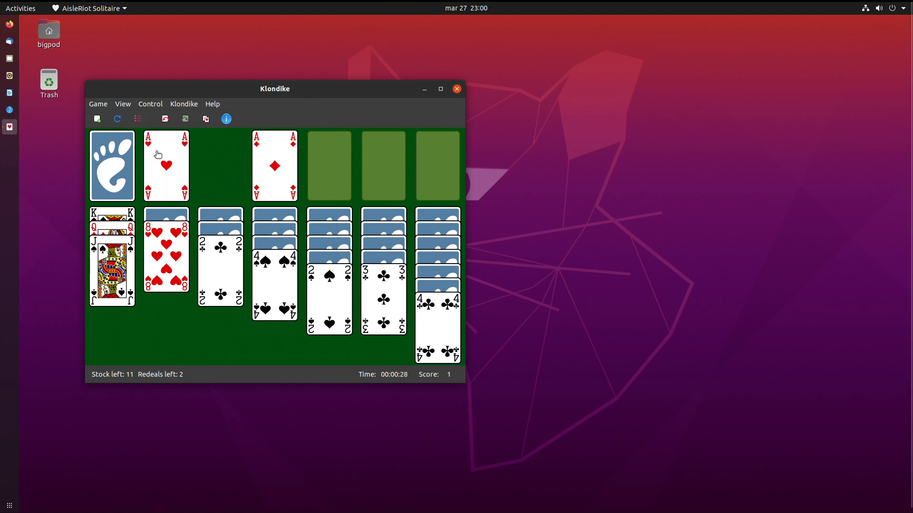
{"action": "double_click", "coordinate": [167, 151]}
Deal through the remaining stock down to its last card.
{"action": "left_click", "coordinate": [118, 160]}
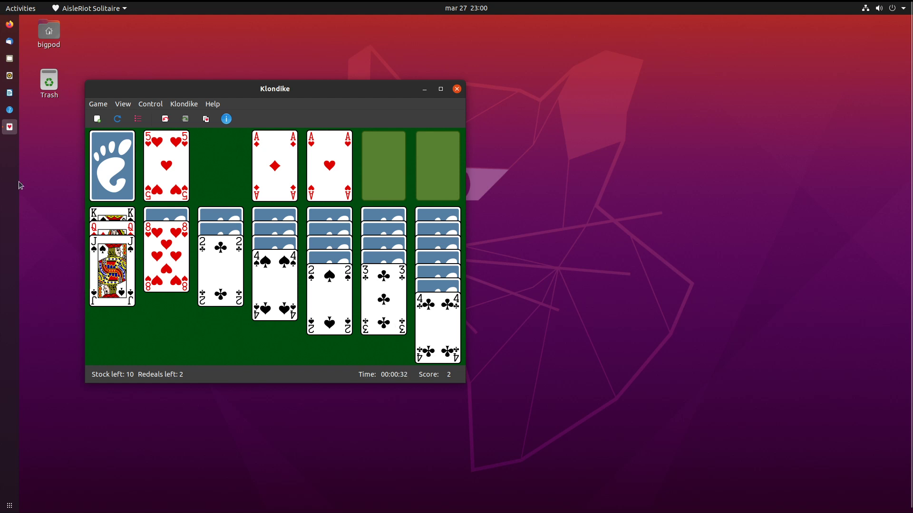
{"action": "left_click", "coordinate": [93, 159]}
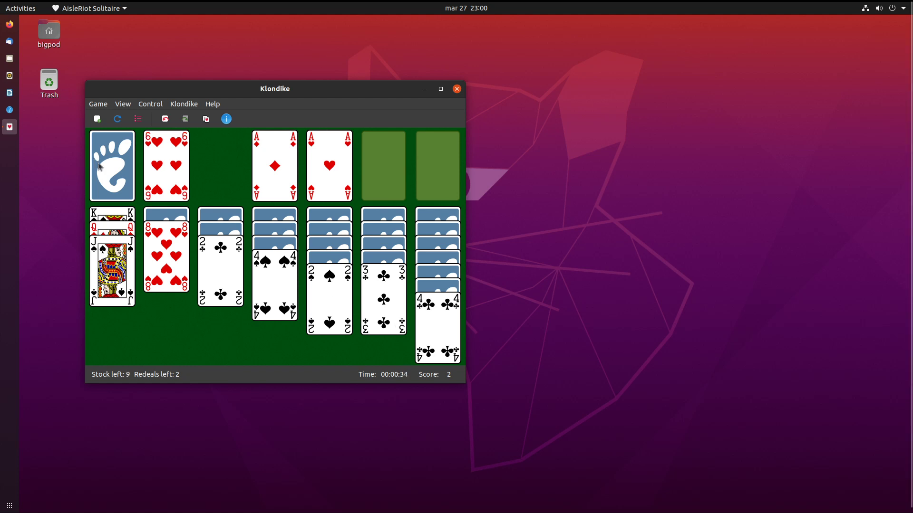
{"action": "left_click", "coordinate": [98, 162]}
{"action": "left_click", "coordinate": [97, 163]}
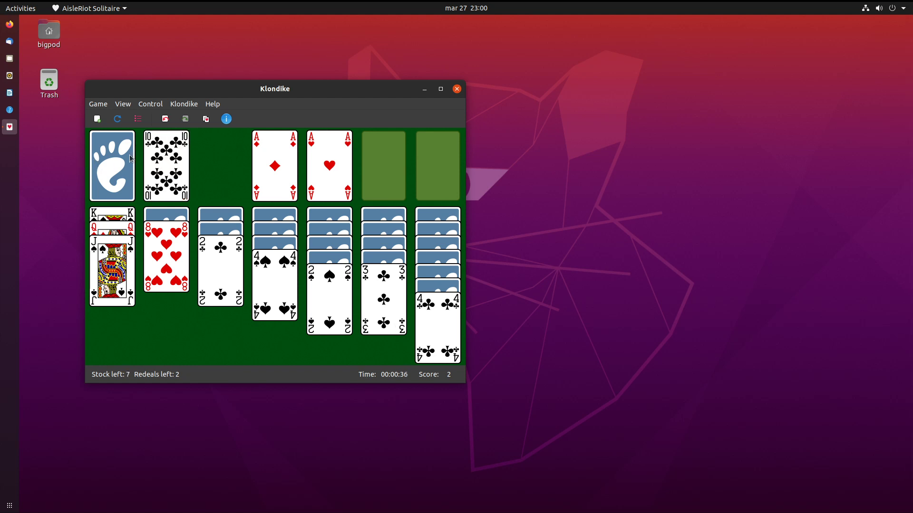
{"action": "left_click", "coordinate": [105, 176]}
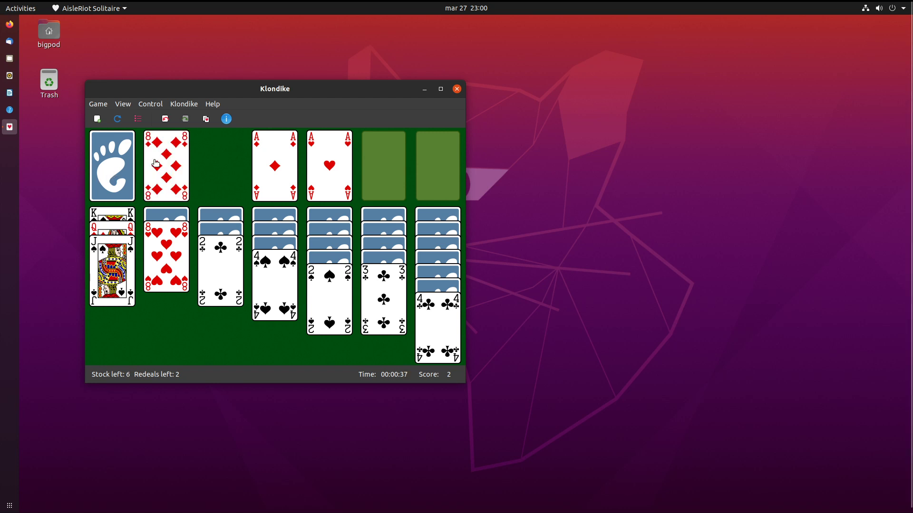
{"action": "left_click", "coordinate": [94, 166]}
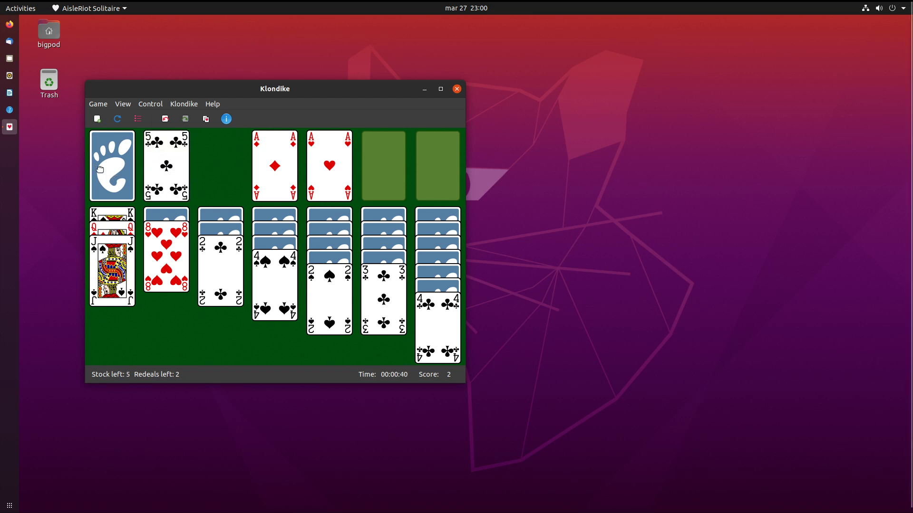
{"action": "left_click", "coordinate": [95, 168]}
{"action": "left_click", "coordinate": [95, 169]}
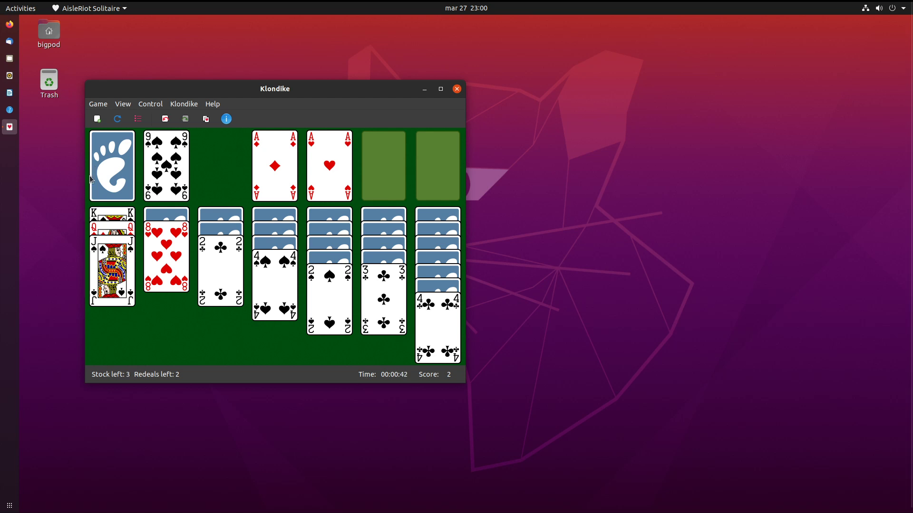
{"action": "left_click", "coordinate": [103, 170]}
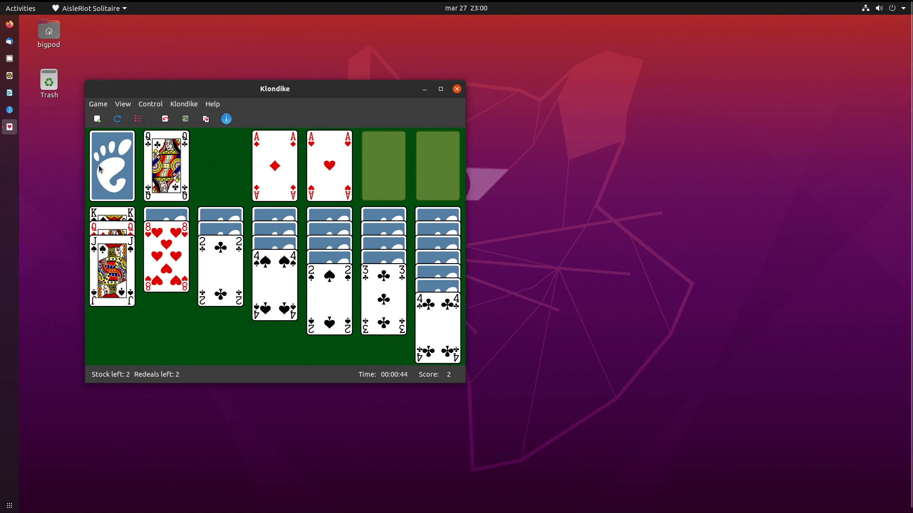
{"action": "left_click", "coordinate": [99, 169]}
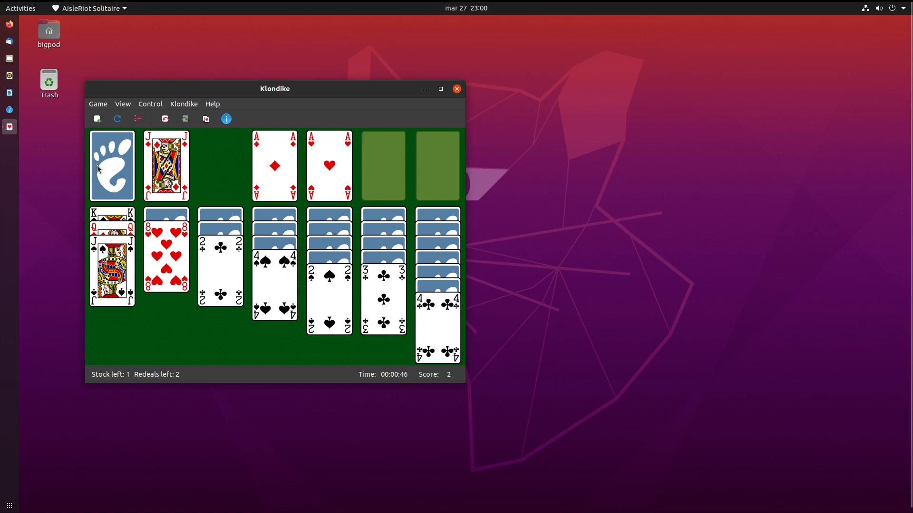
{"action": "left_click", "coordinate": [97, 169]}
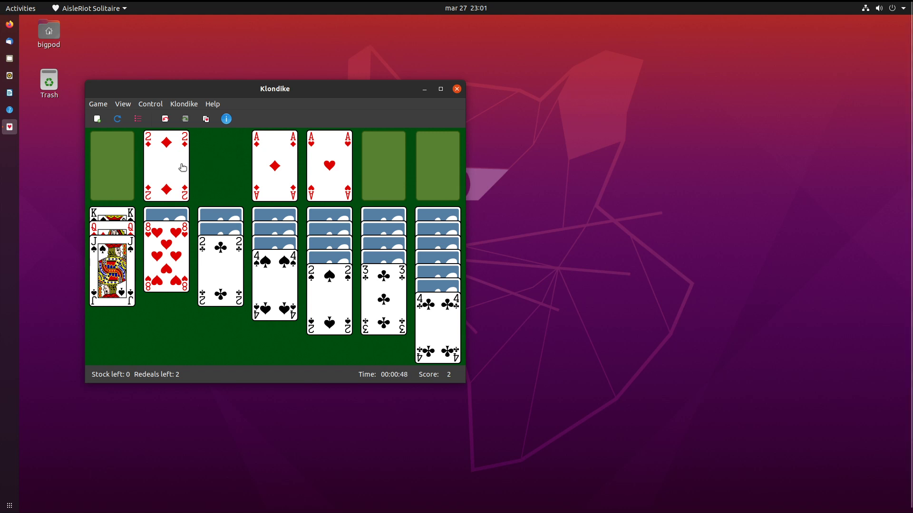
Send the 2 of diamonds to its foundation, recycle the waste and start dealing again.
{"action": "double_click", "coordinate": [156, 155]}
{"action": "left_click", "coordinate": [103, 185]}
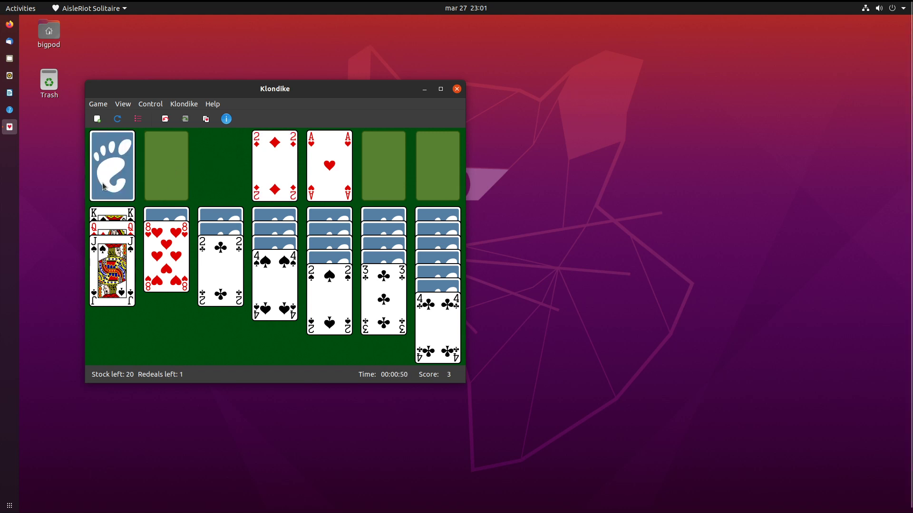
{"action": "left_click", "coordinate": [104, 185]}
{"action": "left_click", "coordinate": [109, 185]}
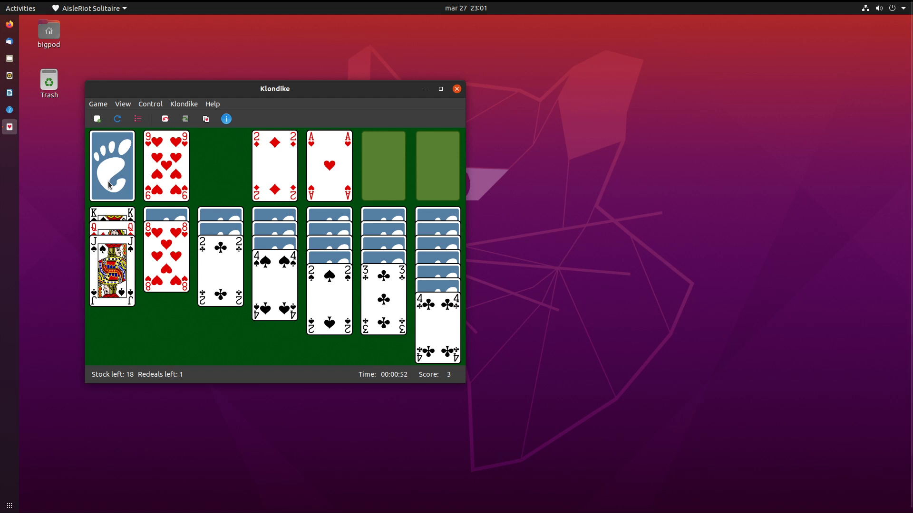
{"action": "left_click", "coordinate": [109, 185]}
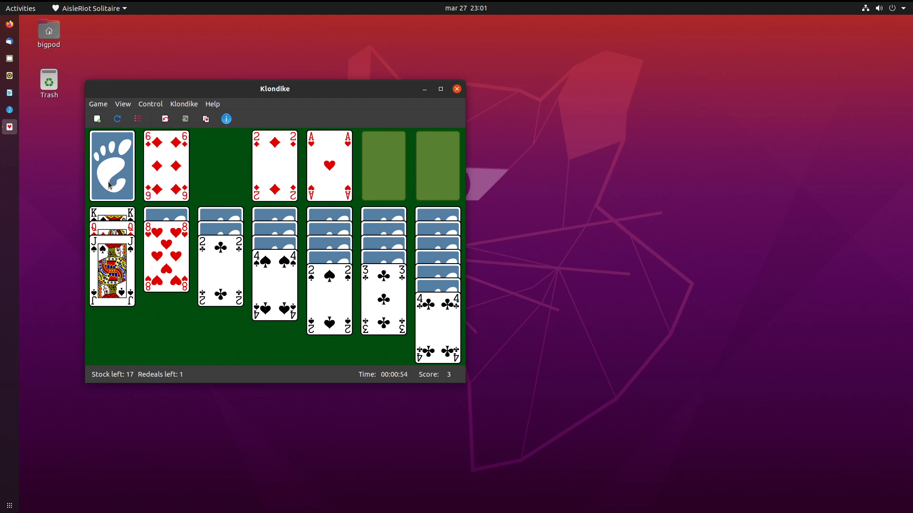
{"action": "left_click", "coordinate": [109, 185]}
{"action": "left_click", "coordinate": [109, 185]}
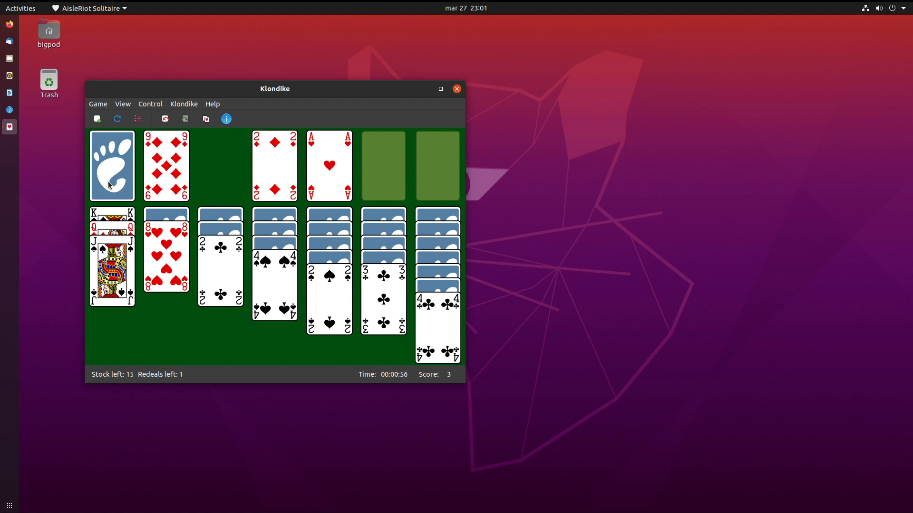
{"action": "left_click", "coordinate": [109, 185]}
{"action": "left_click", "coordinate": [109, 185]}
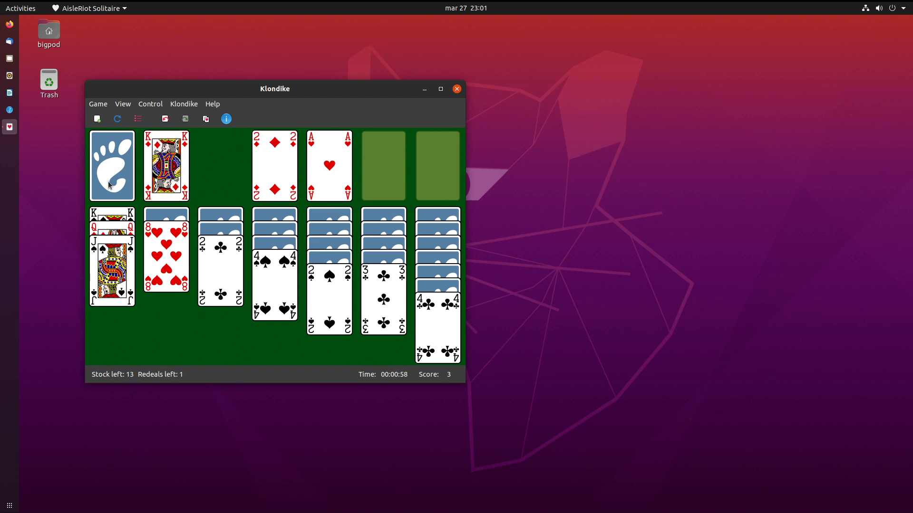
{"action": "left_click", "coordinate": [109, 184]}
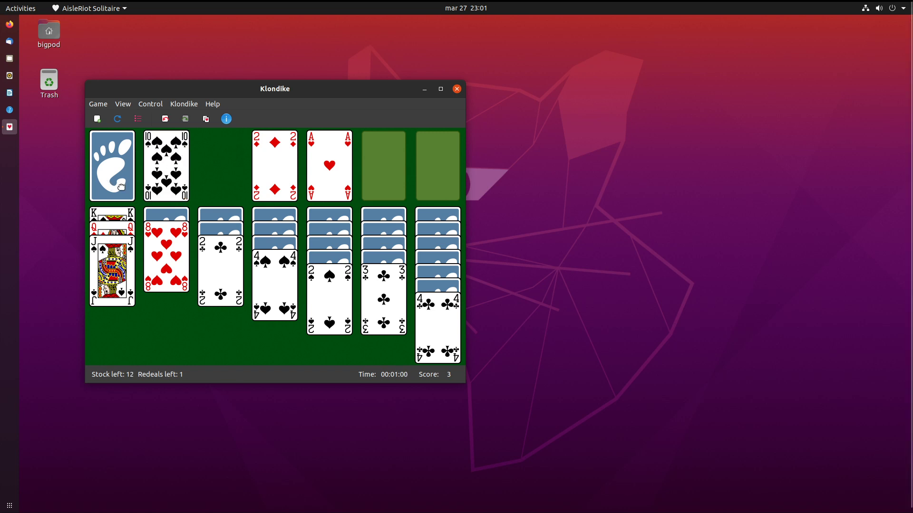
Keep drawing from the stock, try the 2 of clubs on the 3 of clubs, then start a fresh Klondike game.
{"action": "left_click", "coordinate": [108, 185]}
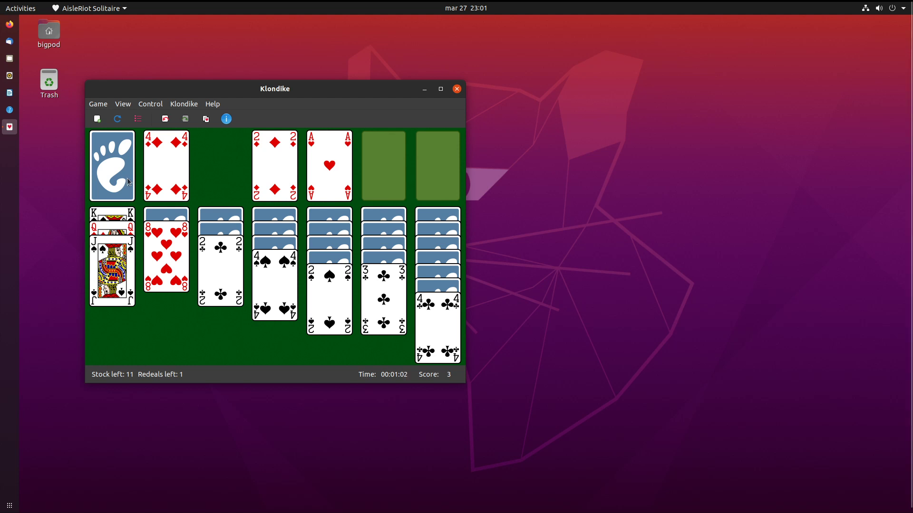
{"action": "left_click", "coordinate": [122, 185]}
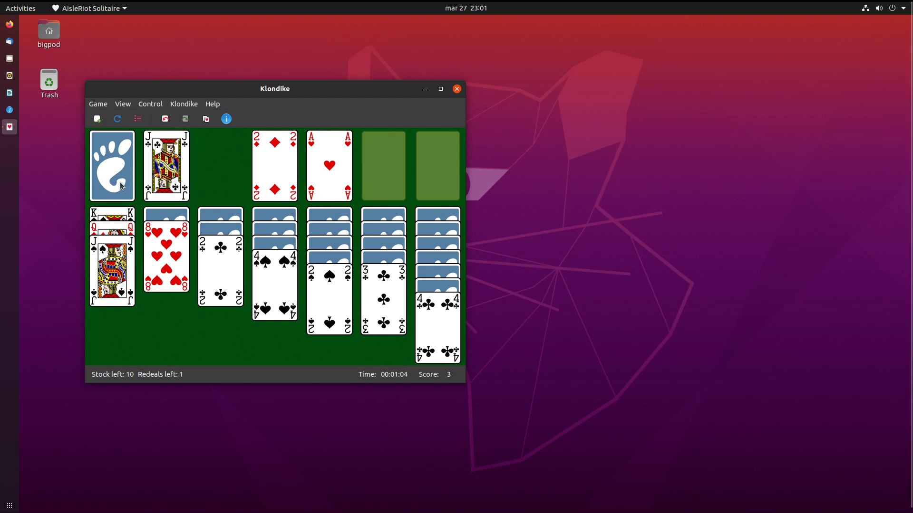
{"action": "left_click", "coordinate": [122, 186]}
{"action": "left_click", "coordinate": [122, 186]}
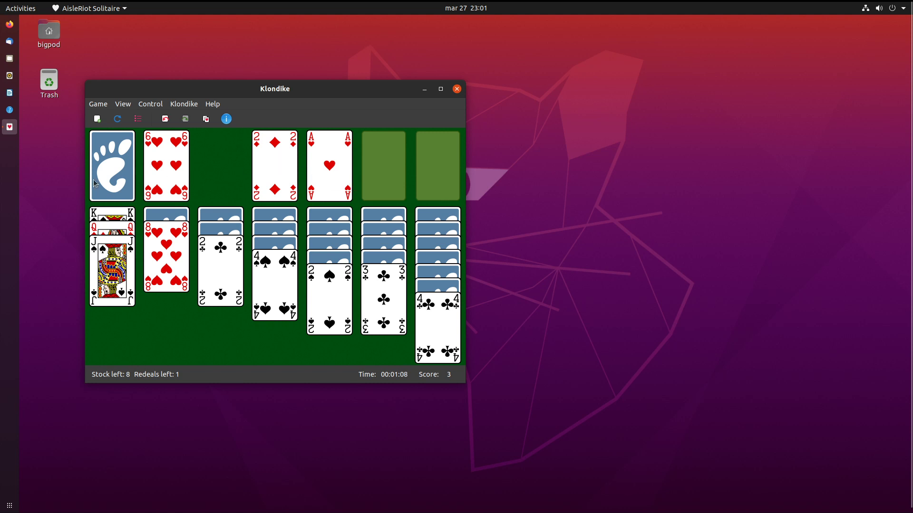
{"action": "left_click", "coordinate": [119, 165]}
{"action": "left_click", "coordinate": [120, 165]}
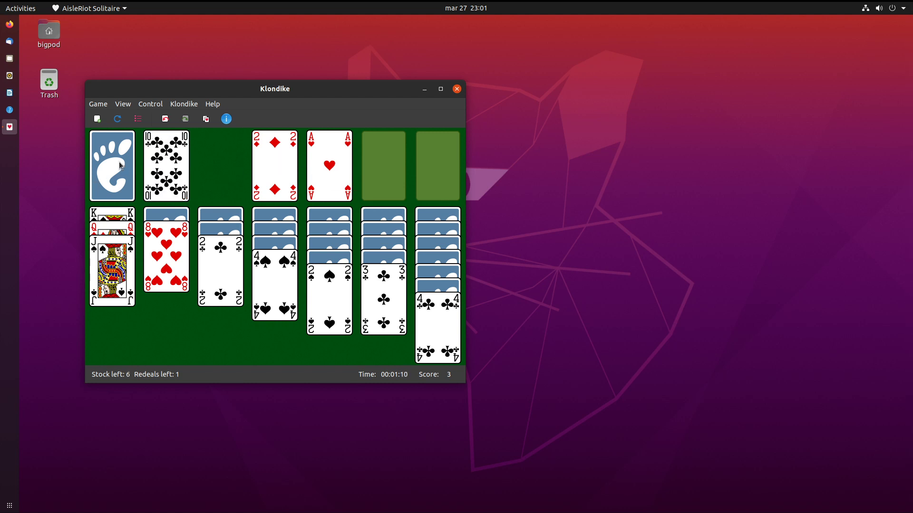
{"action": "left_click_drag", "start_coordinate": [228, 263], "coordinate": [400, 312]}
{"action": "left_click", "coordinate": [133, 160]}
{"action": "left_click", "coordinate": [133, 161]}
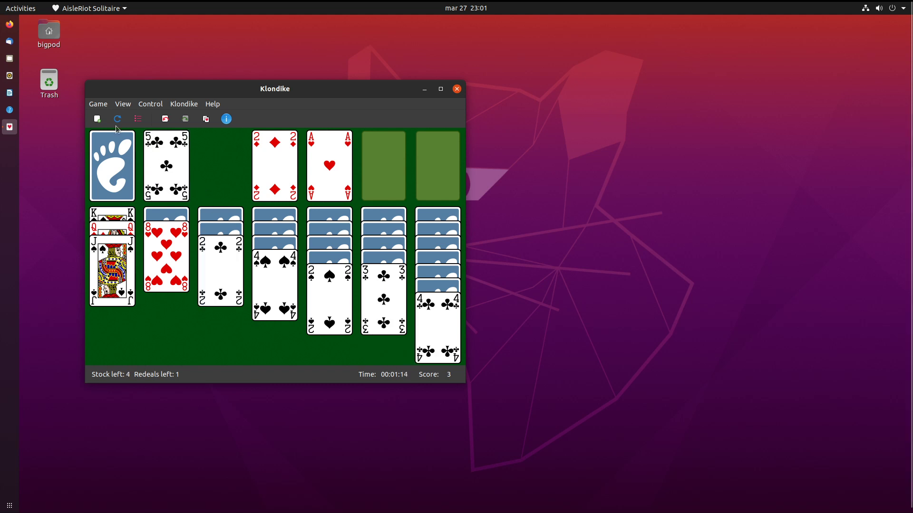
{"action": "left_click", "coordinate": [99, 113]}
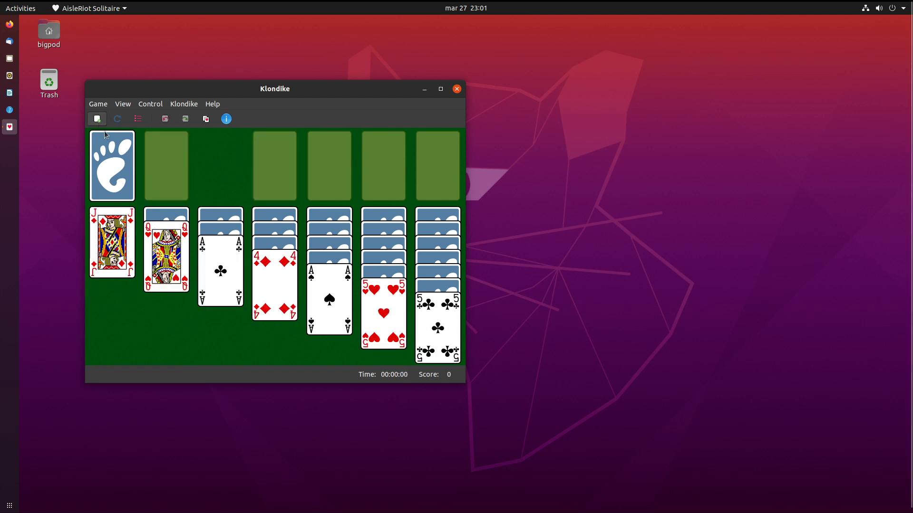
Send the spade, club and heart aces to foundations and build 3♠/4♦ onto 5♣, 7♥ onto 8♣, 10♠ onto J♦.
{"action": "double_click", "coordinate": [328, 300]}
{"action": "double_click", "coordinate": [238, 271]}
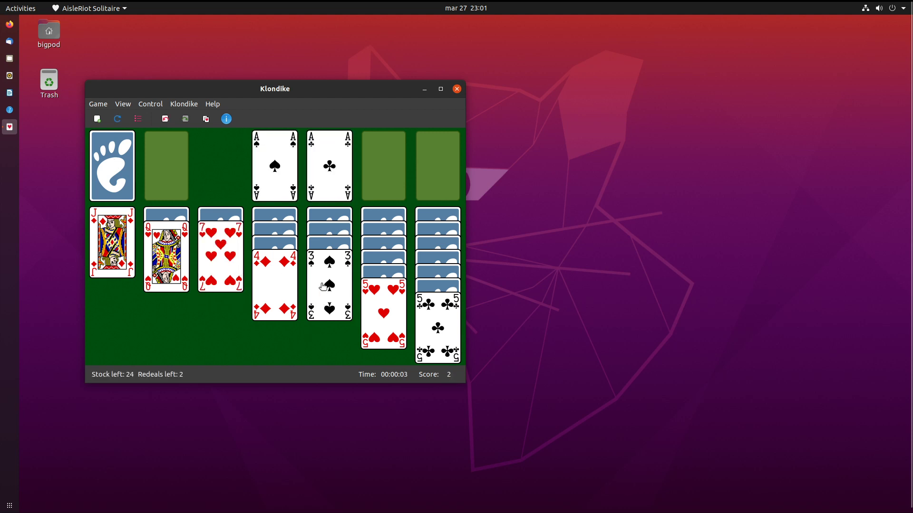
{"action": "left_click_drag", "start_coordinate": [323, 288], "coordinate": [269, 291]}
{"action": "left_click_drag", "start_coordinate": [263, 260], "coordinate": [427, 337]}
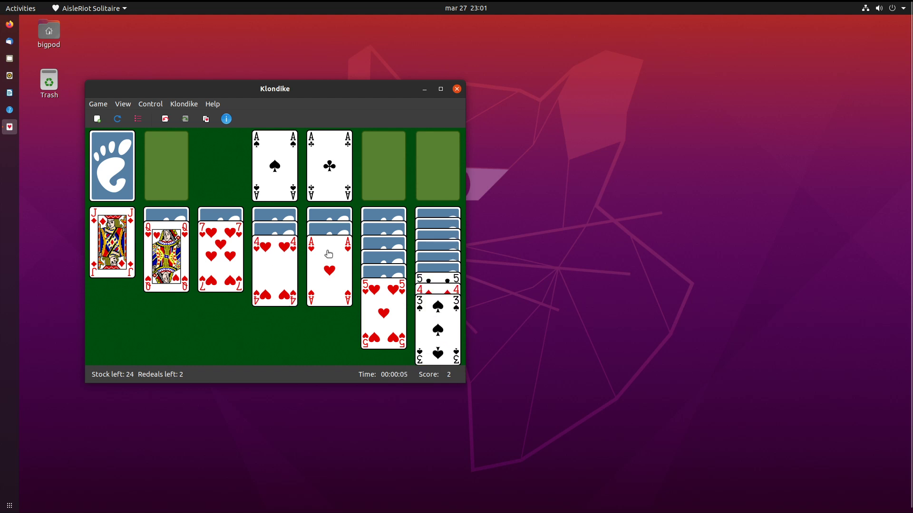
{"action": "double_click", "coordinate": [317, 265]}
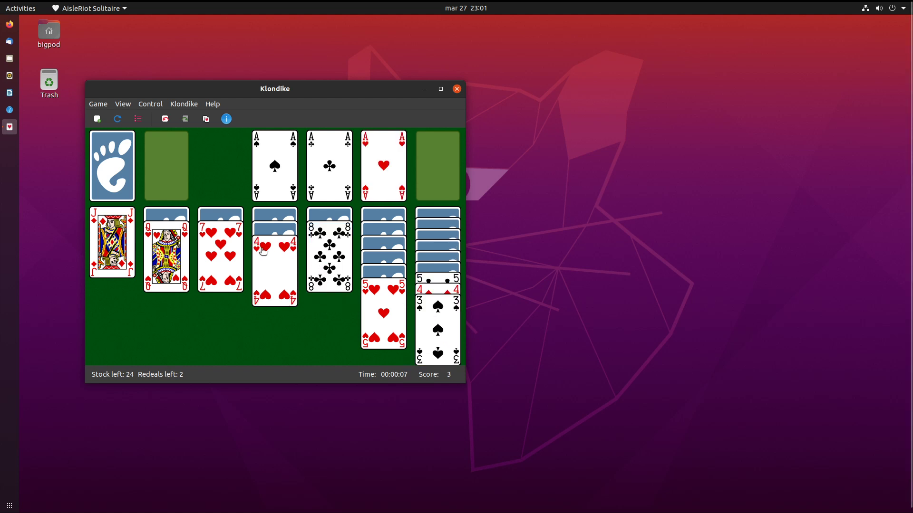
{"action": "left_click_drag", "start_coordinate": [223, 235], "coordinate": [347, 260]}
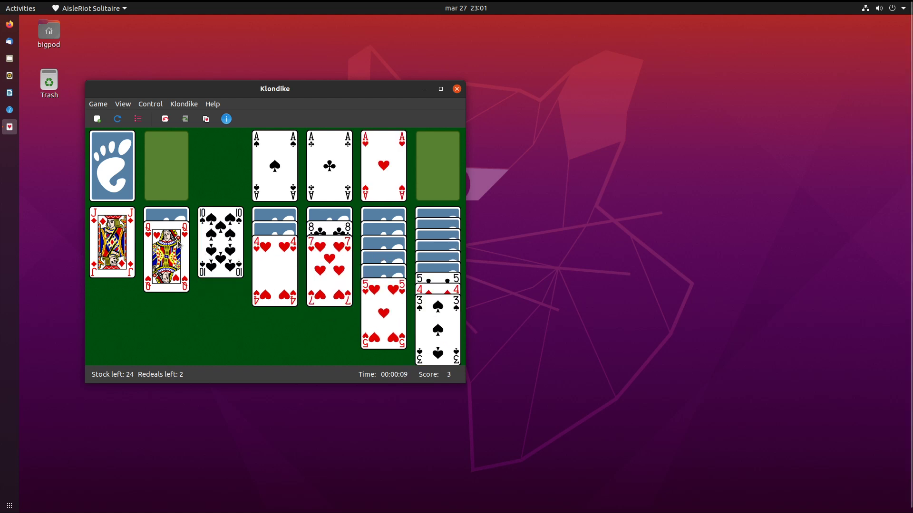
{"action": "double_click", "coordinate": [200, 249]}
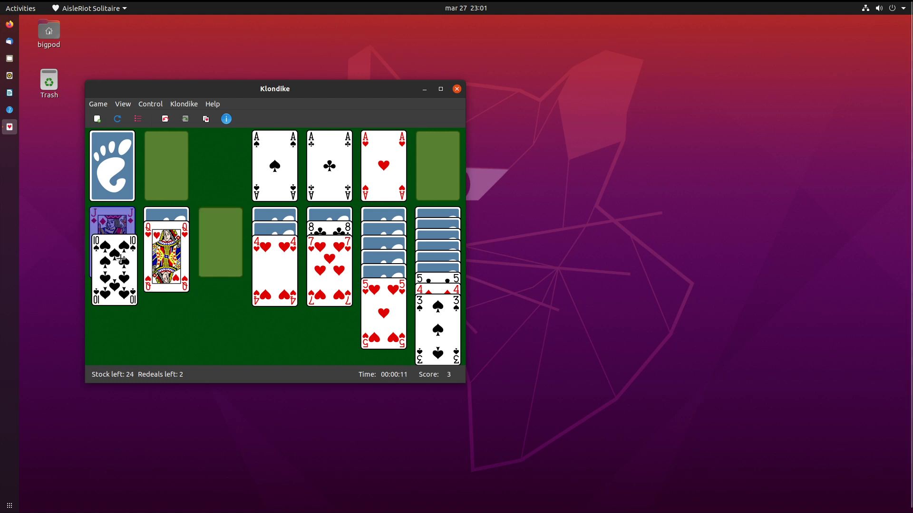
Draw from the stock, move the 4 of clubs onto the 5 of hearts and play the 2 of hearts up.
{"action": "left_click", "coordinate": [122, 192]}
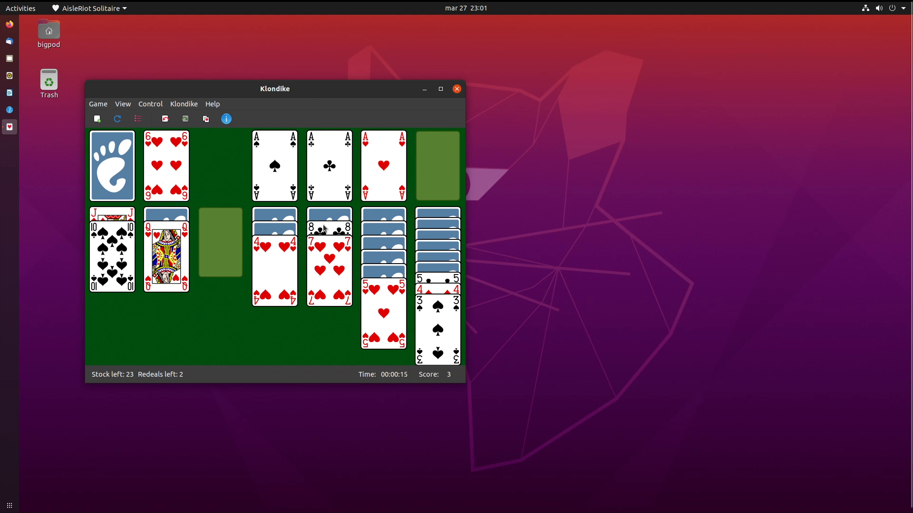
{"action": "left_click", "coordinate": [116, 189]}
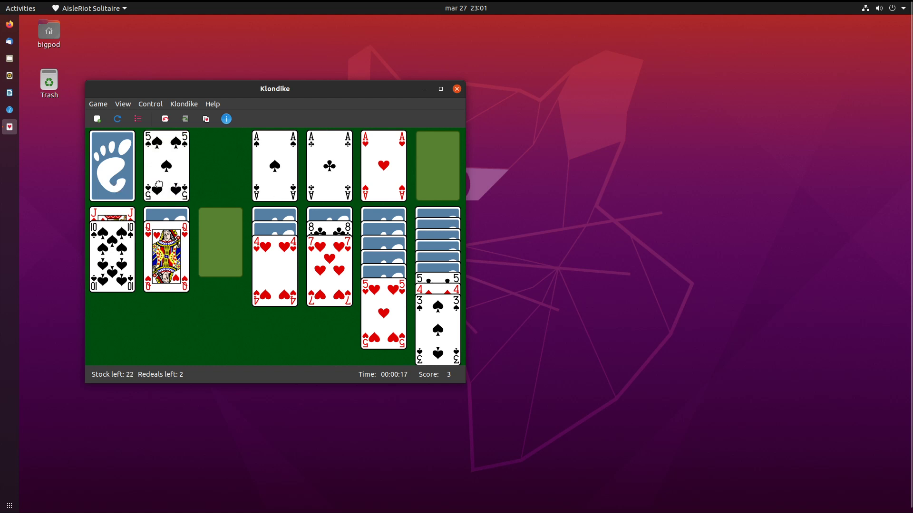
{"action": "left_click", "coordinate": [117, 170]}
{"action": "left_click", "coordinate": [110, 182]}
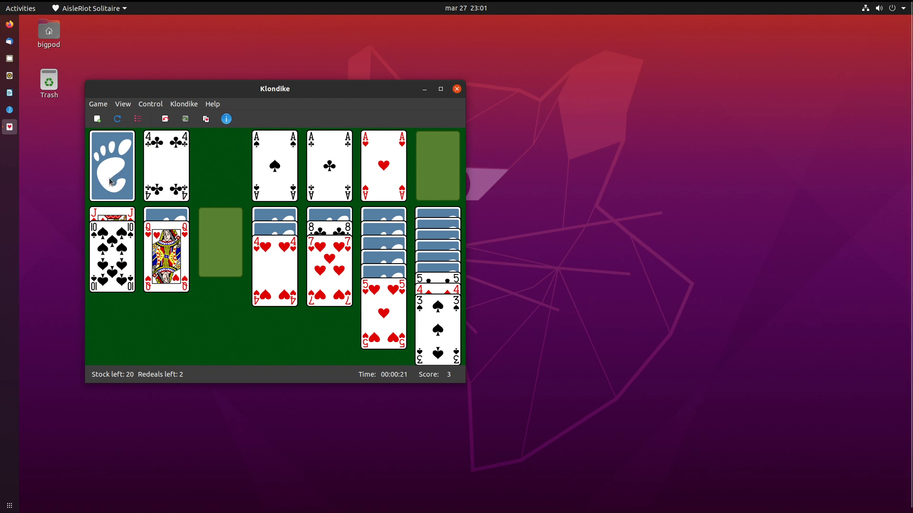
{"action": "left_click_drag", "start_coordinate": [157, 166], "coordinate": [376, 327]}
{"action": "left_click", "coordinate": [128, 165]}
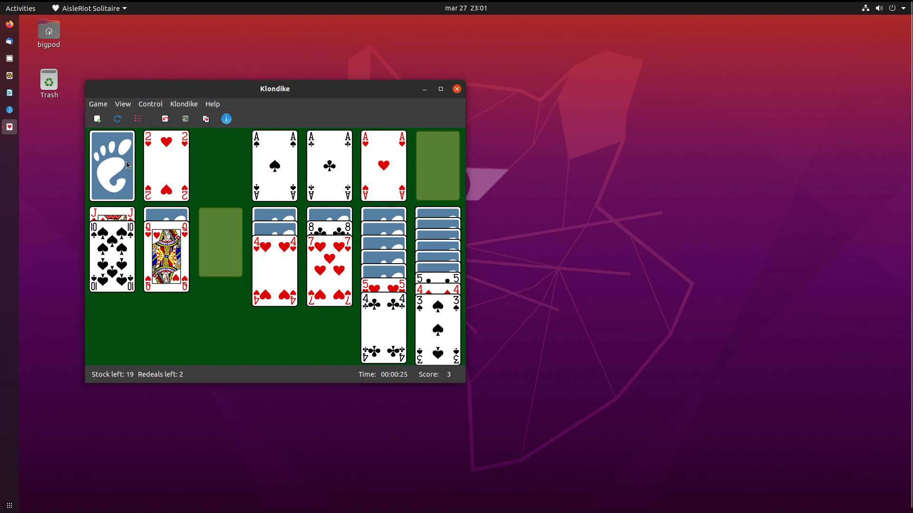
{"action": "double_click", "coordinate": [158, 157]}
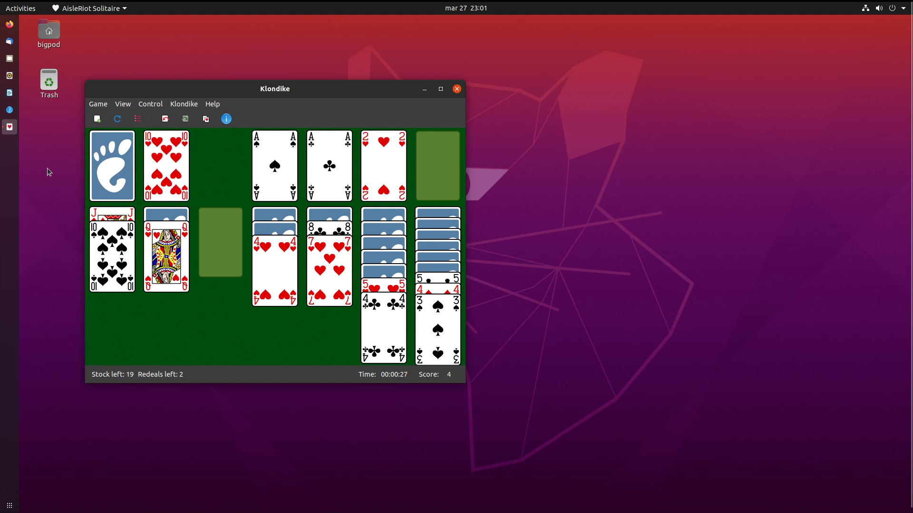
{"action": "left_click", "coordinate": [103, 158]}
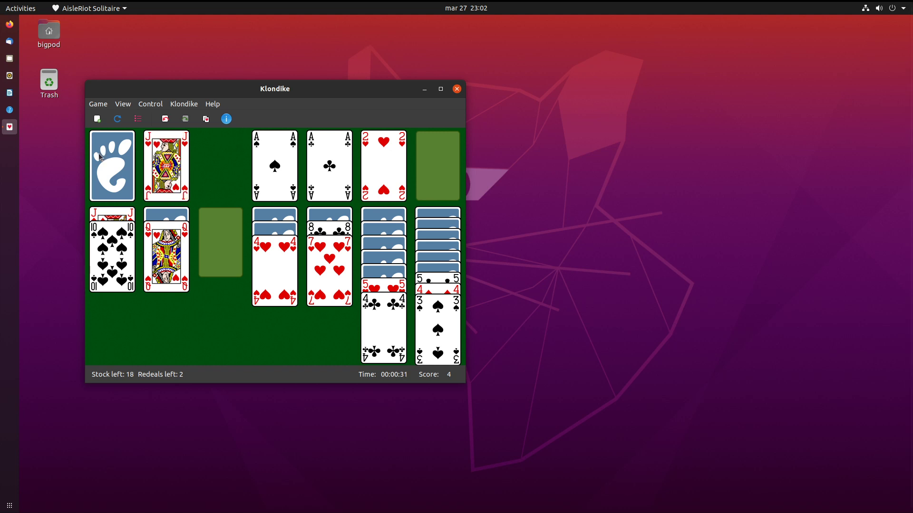
{"action": "left_click", "coordinate": [123, 165]}
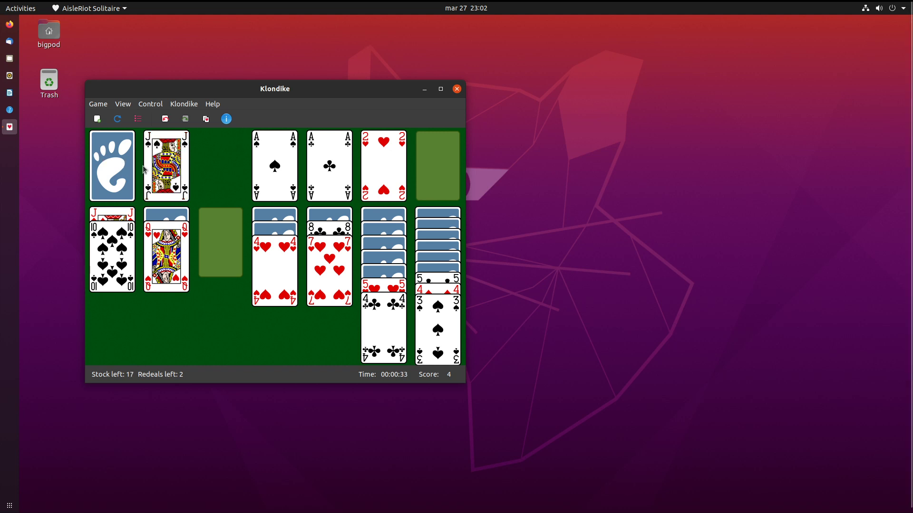
Put the King of spades in the empty column and move the J♠–10♠ run onto the Queen of clubs.
{"action": "left_click_drag", "start_coordinate": [169, 238], "coordinate": [217, 236]}
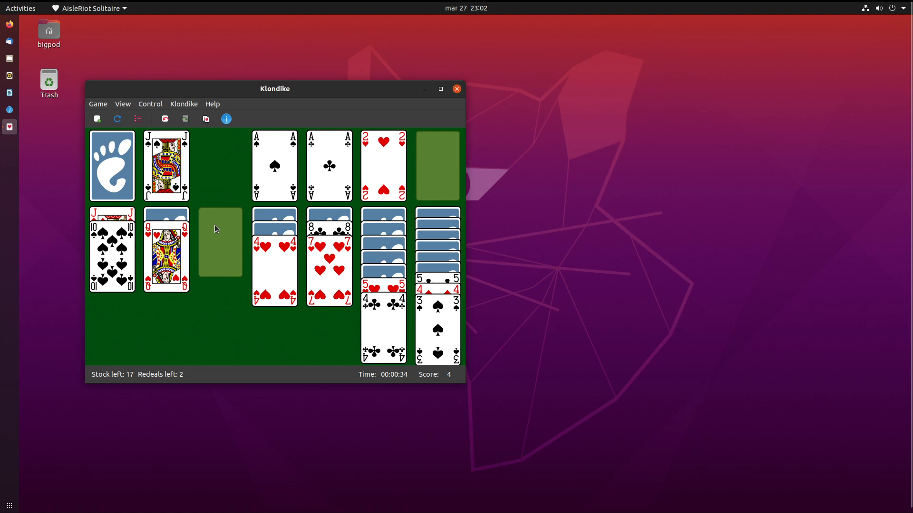
{"action": "left_click", "coordinate": [123, 166]}
{"action": "left_click", "coordinate": [123, 165]}
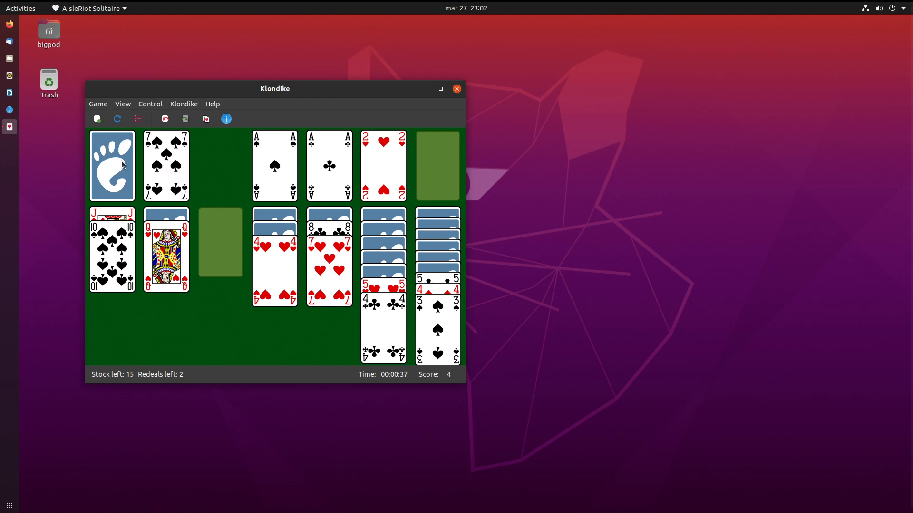
{"action": "left_click", "coordinate": [123, 166]}
{"action": "left_click_drag", "start_coordinate": [164, 164], "coordinate": [219, 235]}
{"action": "left_click_drag", "start_coordinate": [150, 250], "coordinate": [209, 242]}
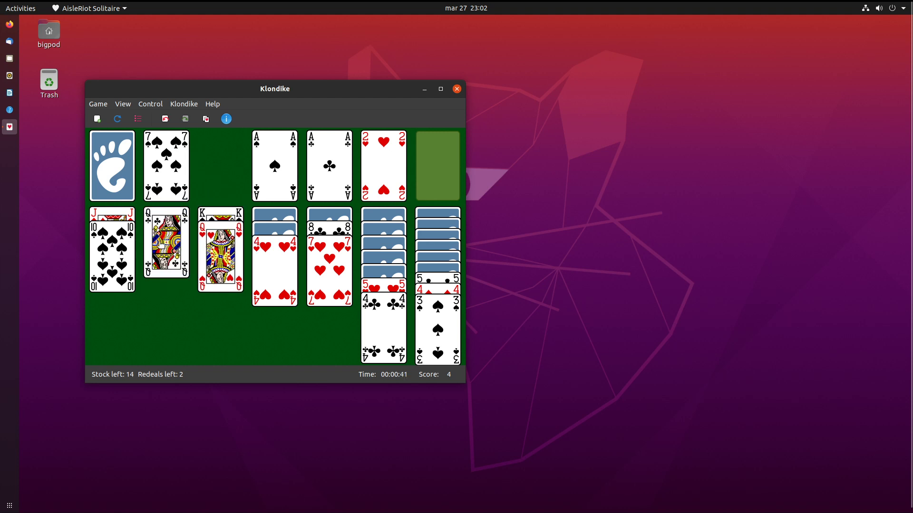
{"action": "left_click_drag", "start_coordinate": [127, 220], "coordinate": [154, 219]}
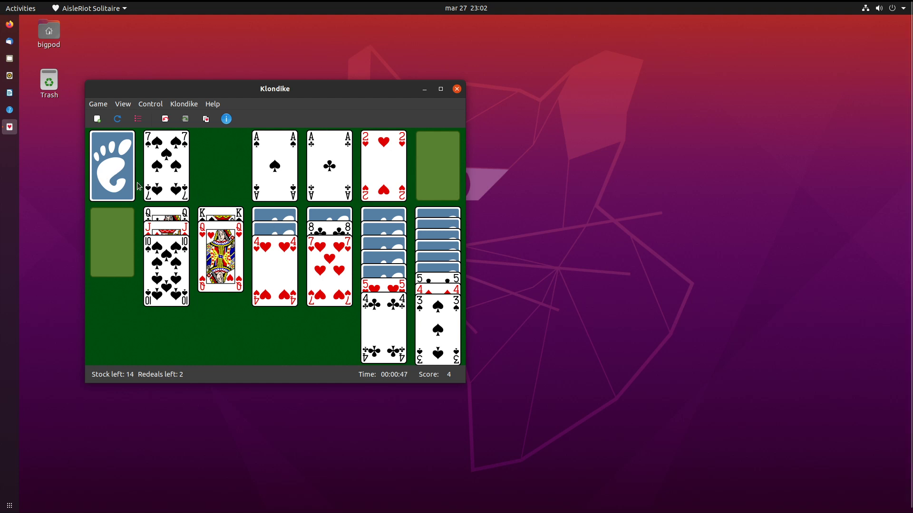
Draw more cards and send 2♠, 3♥, 4♥ and 3♠ to their foundations.
{"action": "left_click", "coordinate": [123, 190]}
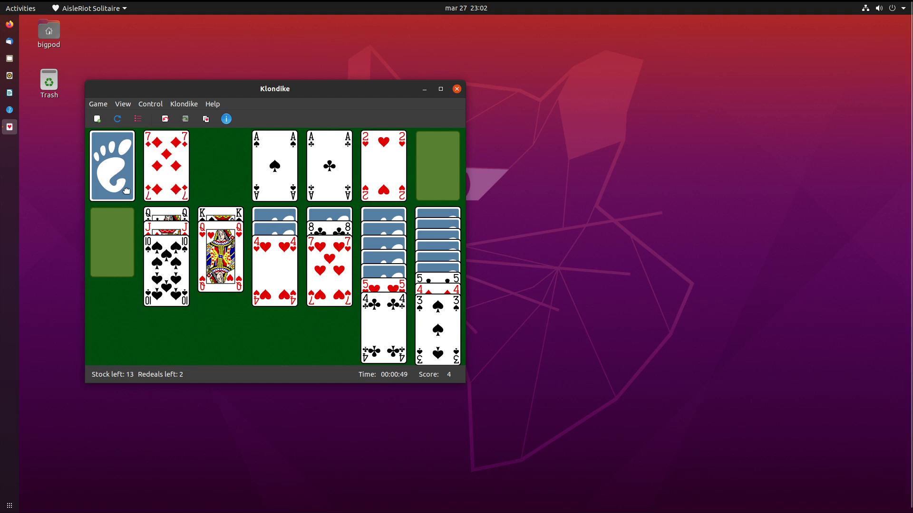
{"action": "left_click", "coordinate": [125, 191]}
{"action": "left_click", "coordinate": [114, 192]}
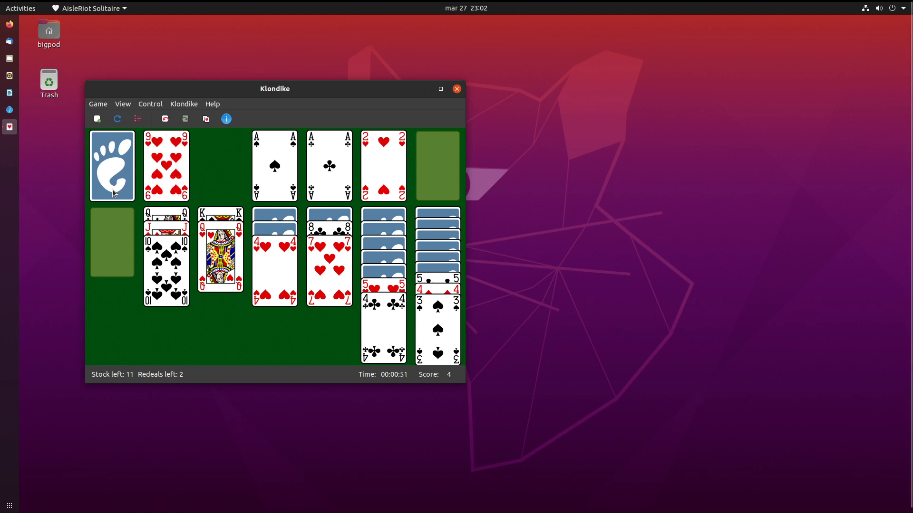
{"action": "left_click", "coordinate": [113, 190]}
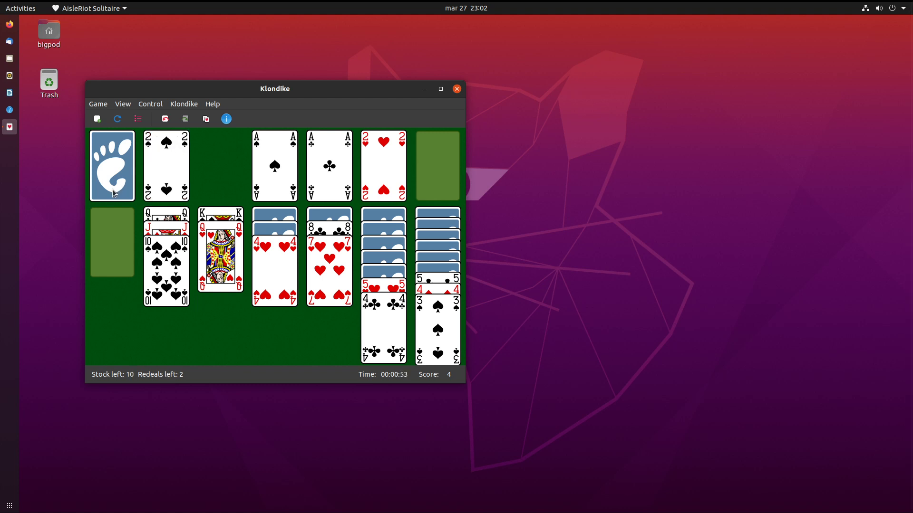
{"action": "double_click", "coordinate": [166, 172]}
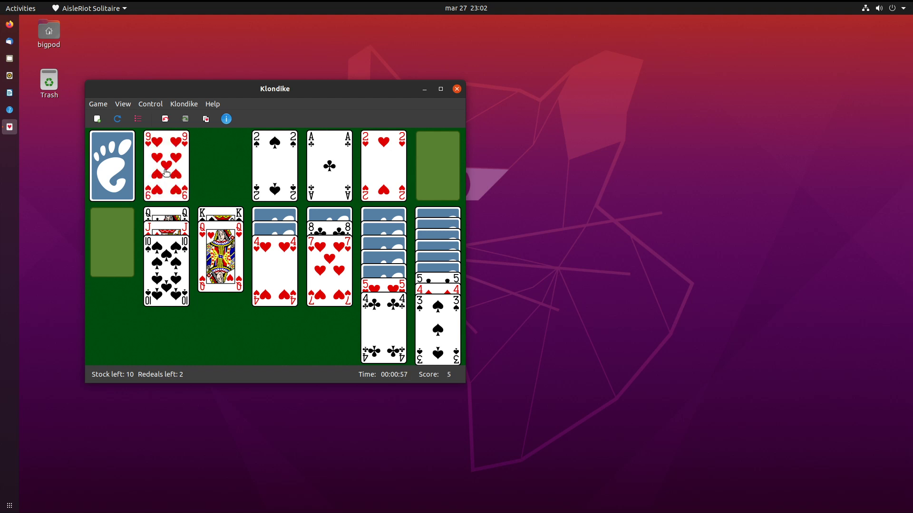
{"action": "left_click", "coordinate": [106, 180]}
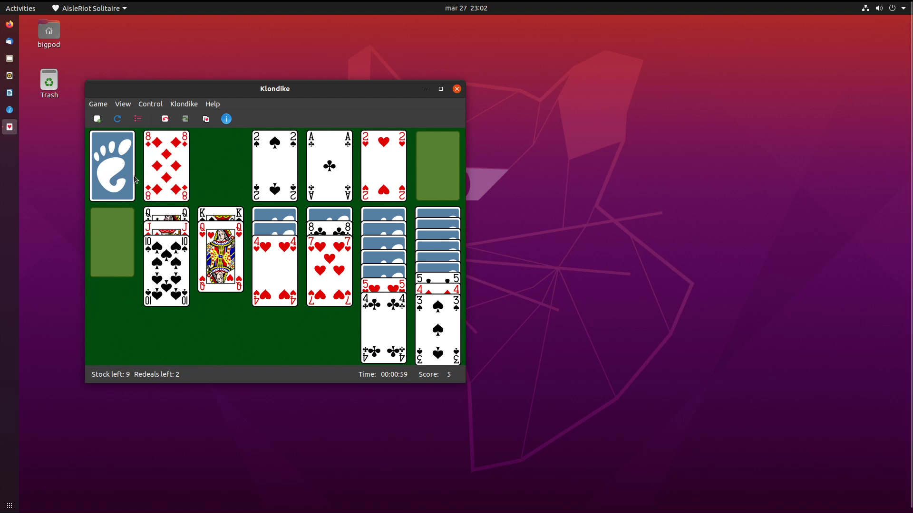
{"action": "left_click", "coordinate": [133, 177]}
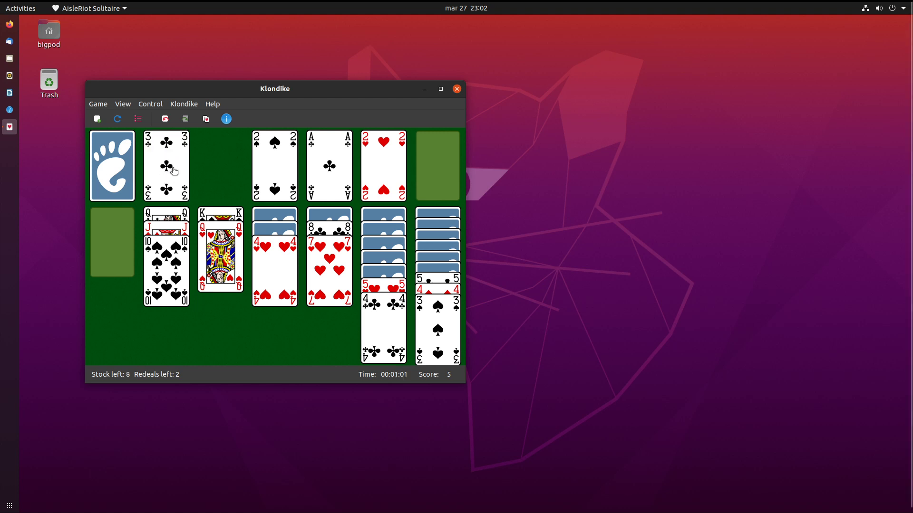
{"action": "left_click", "coordinate": [116, 165]}
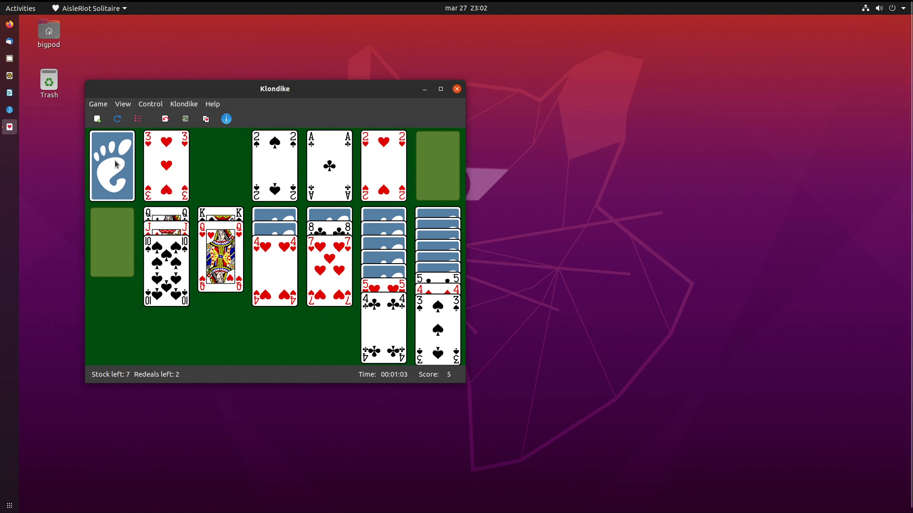
{"action": "double_click", "coordinate": [166, 177]}
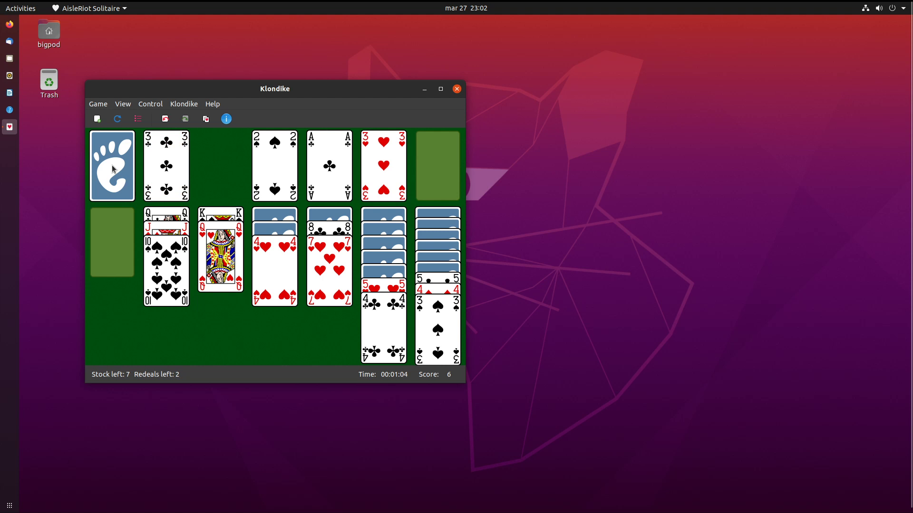
{"action": "double_click", "coordinate": [283, 264]}
{"action": "double_click", "coordinate": [445, 317]}
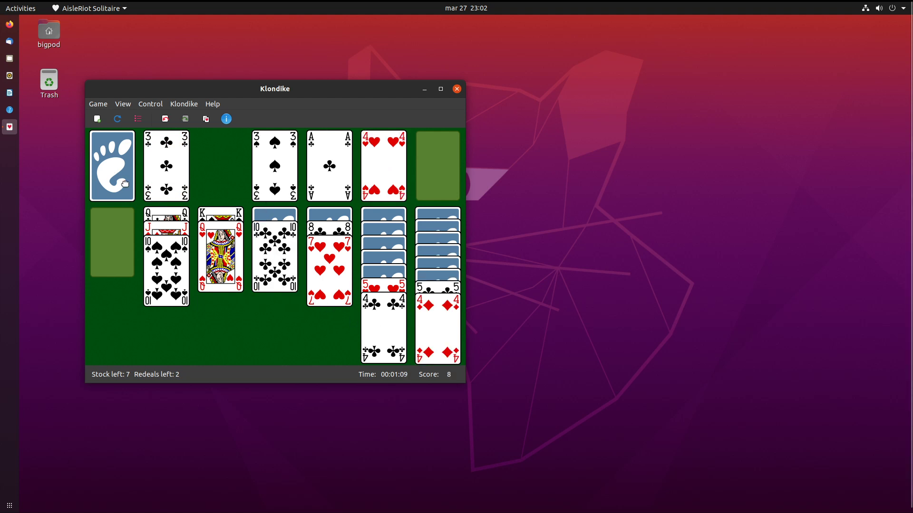
Play the 2 of clubs to its foundation and place the King of hearts and king-queen run in empty columns.
{"action": "left_click", "coordinate": [101, 176]}
{"action": "left_click", "coordinate": [102, 177]}
{"action": "double_click", "coordinate": [172, 160]}
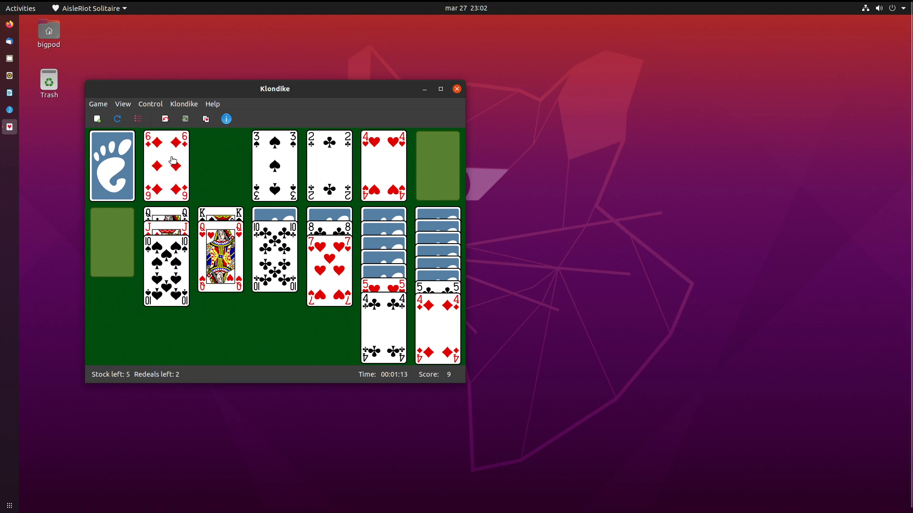
{"action": "left_click", "coordinate": [129, 171]}
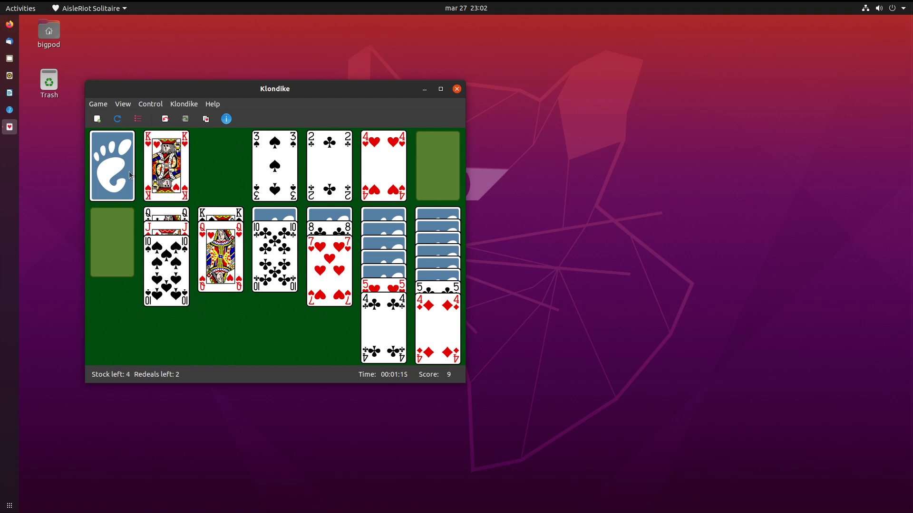
{"action": "left_click_drag", "start_coordinate": [172, 181], "coordinate": [114, 224]}
{"action": "left_click_drag", "start_coordinate": [241, 212], "coordinate": [213, 218]}
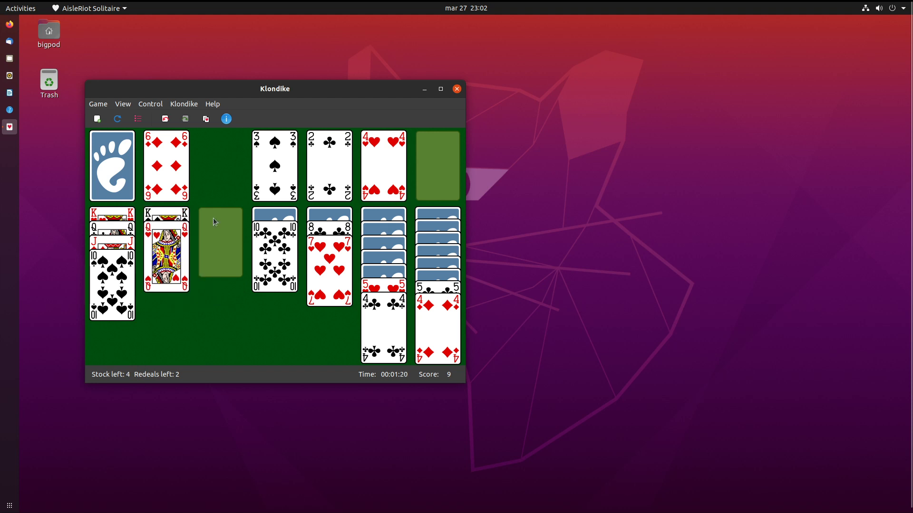
Deal the last stock cards, move the 6 of clubs onto the 7 of hearts, and recycle the waste.
{"action": "left_click", "coordinate": [122, 165]}
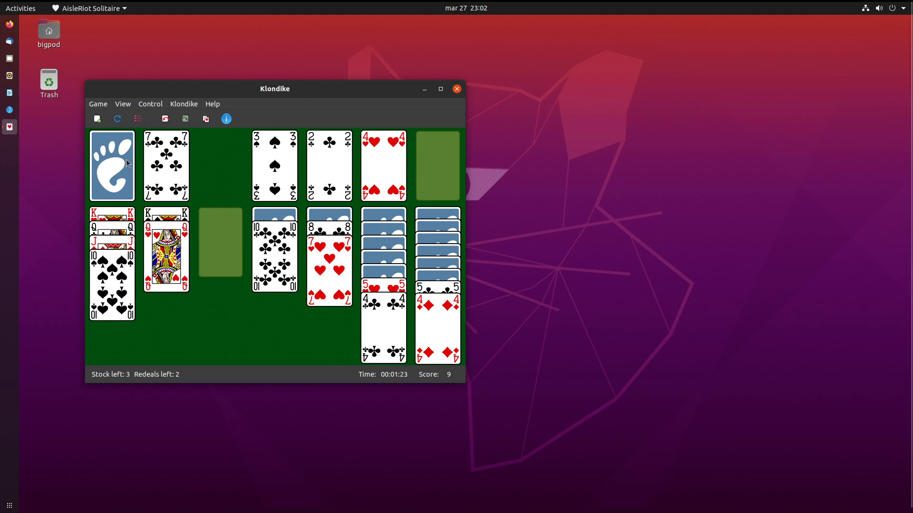
{"action": "left_click", "coordinate": [115, 170]}
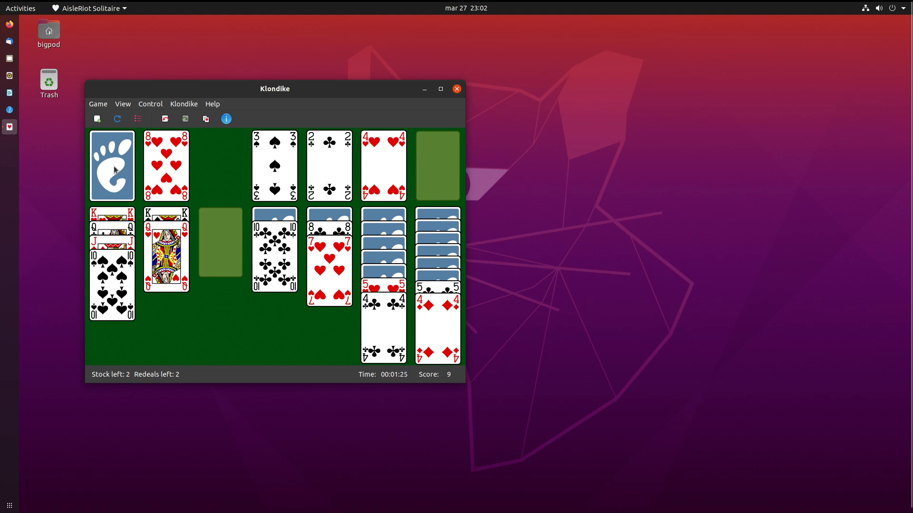
{"action": "left_click", "coordinate": [113, 174]}
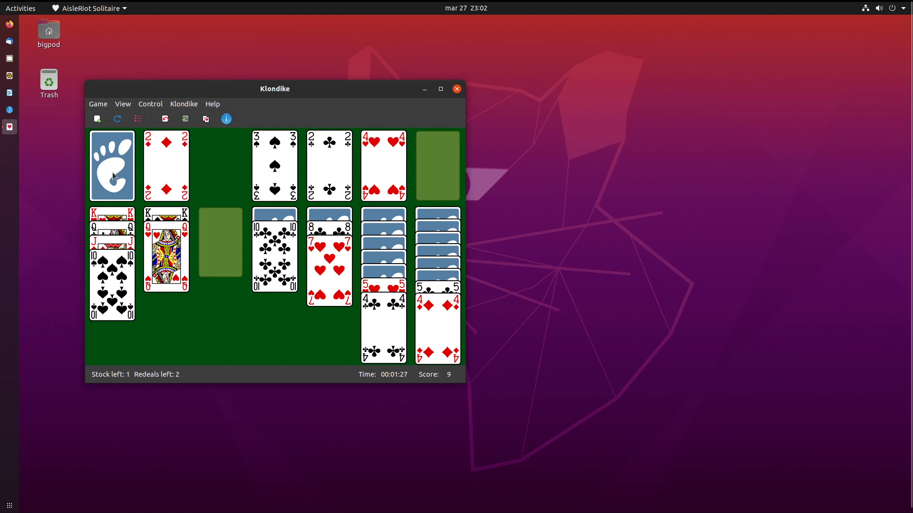
{"action": "left_click", "coordinate": [110, 180]}
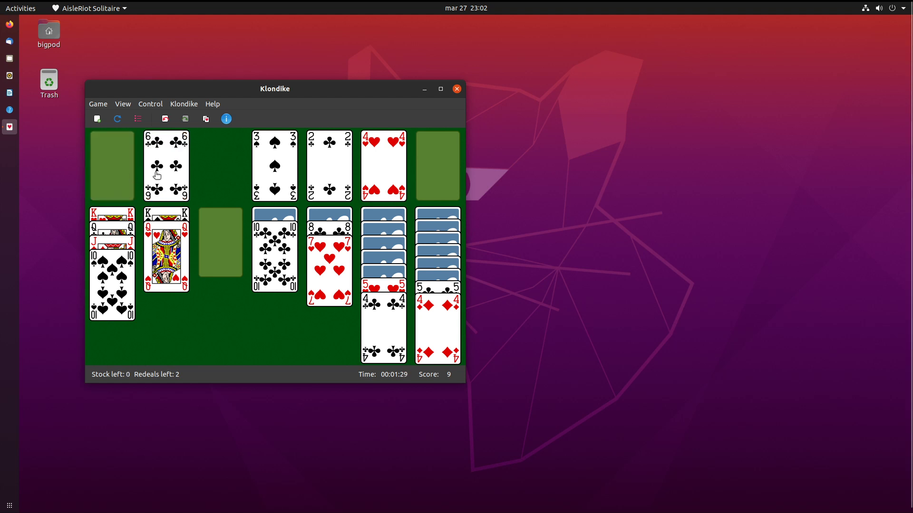
{"action": "left_click_drag", "start_coordinate": [156, 176], "coordinate": [340, 293]}
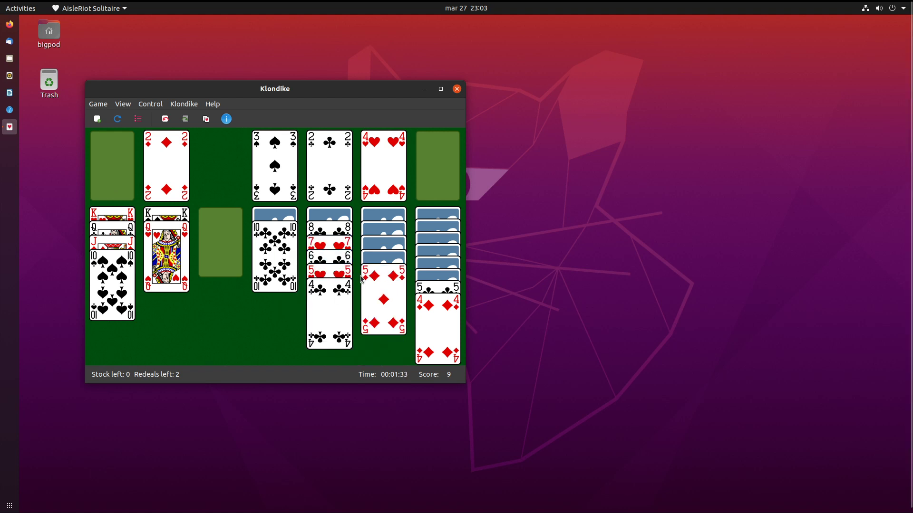
{"action": "left_click", "coordinate": [108, 160]}
Deal through the stock and move the J♠ onto the Q♥ in column two.
{"action": "left_click", "coordinate": [108, 160]}
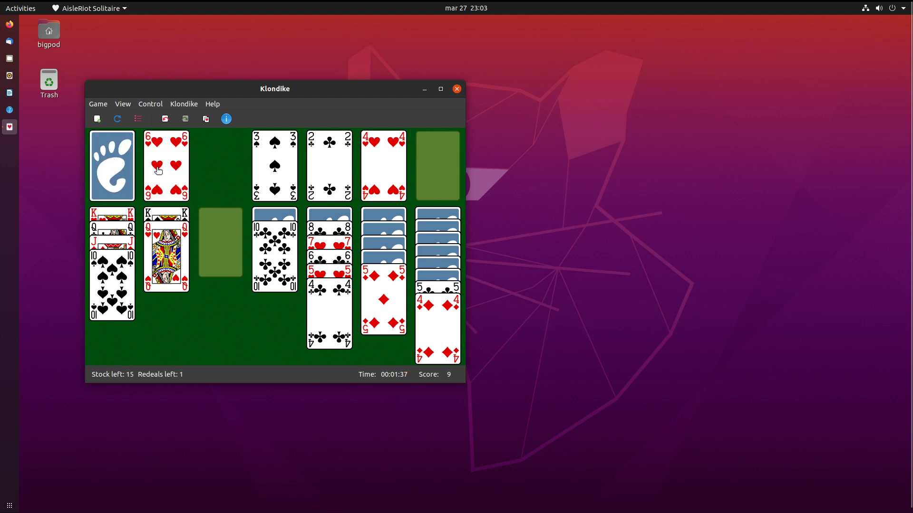
{"action": "left_click", "coordinate": [120, 185]}
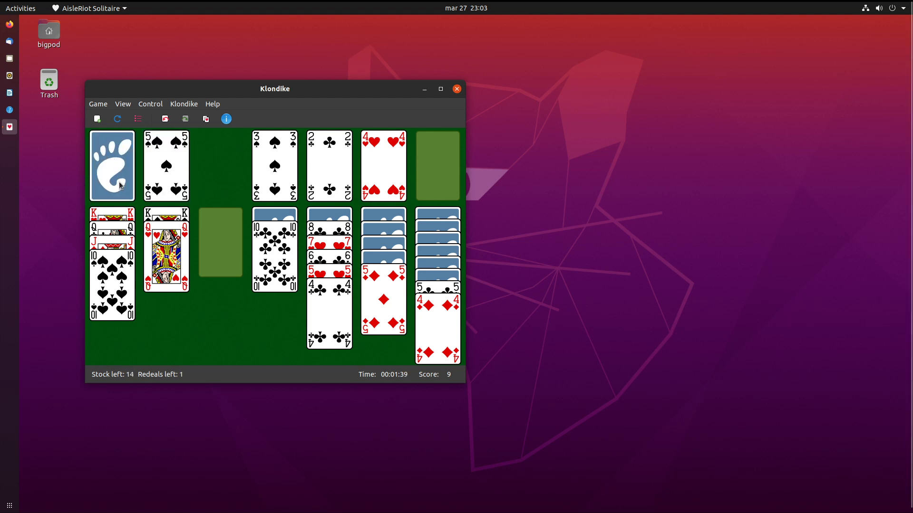
{"action": "left_click", "coordinate": [121, 185]}
{"action": "left_click", "coordinate": [120, 186]}
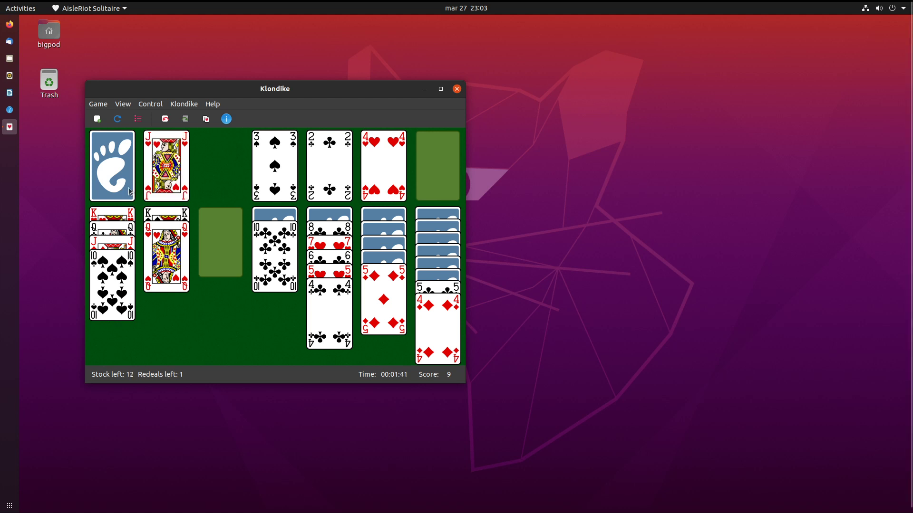
{"action": "left_click", "coordinate": [106, 165]}
{"action": "left_click_drag", "start_coordinate": [151, 151], "coordinate": [155, 246]}
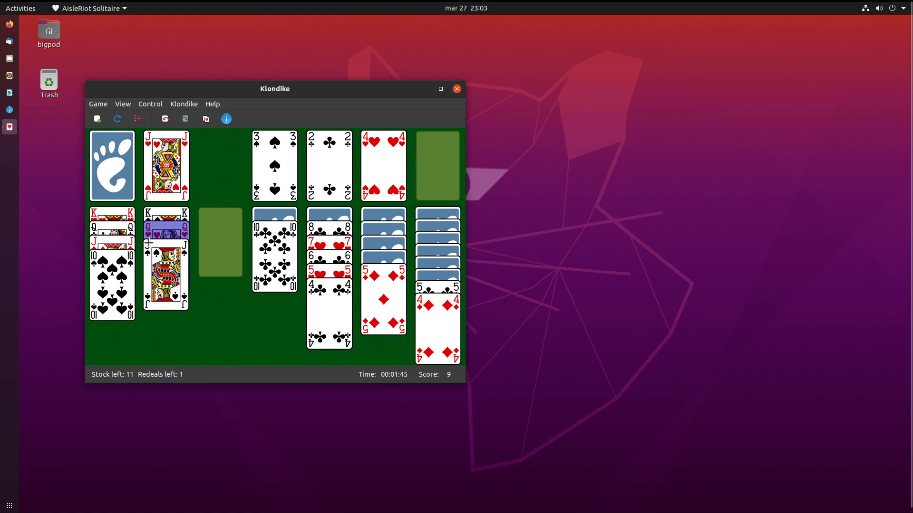
Keep dealing, put the 9♥ on the 10♠, then move the 8♣–4♣ run onto it.
{"action": "left_click", "coordinate": [111, 154]}
{"action": "left_click", "coordinate": [126, 169]}
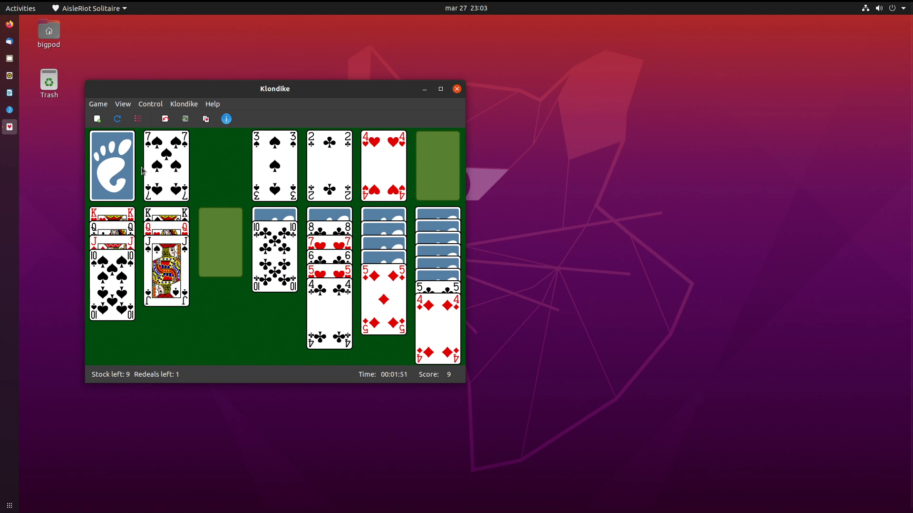
{"action": "left_click", "coordinate": [110, 182]}
{"action": "left_click", "coordinate": [113, 182]}
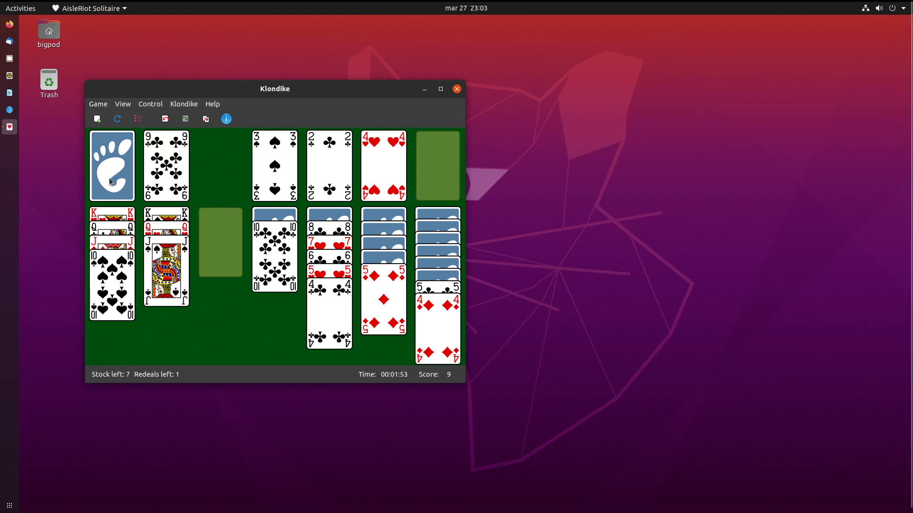
{"action": "left_click", "coordinate": [115, 175]}
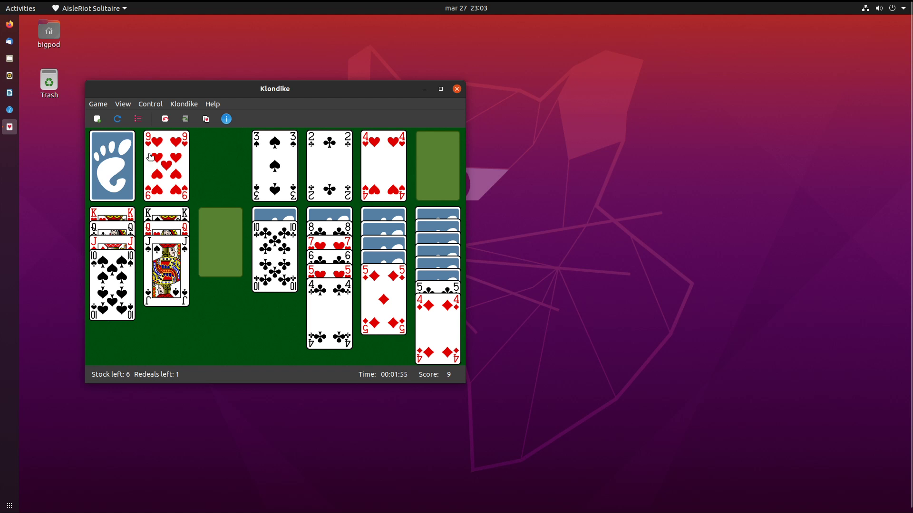
{"action": "left_click_drag", "start_coordinate": [150, 157], "coordinate": [97, 291]}
{"action": "left_click", "coordinate": [114, 153]}
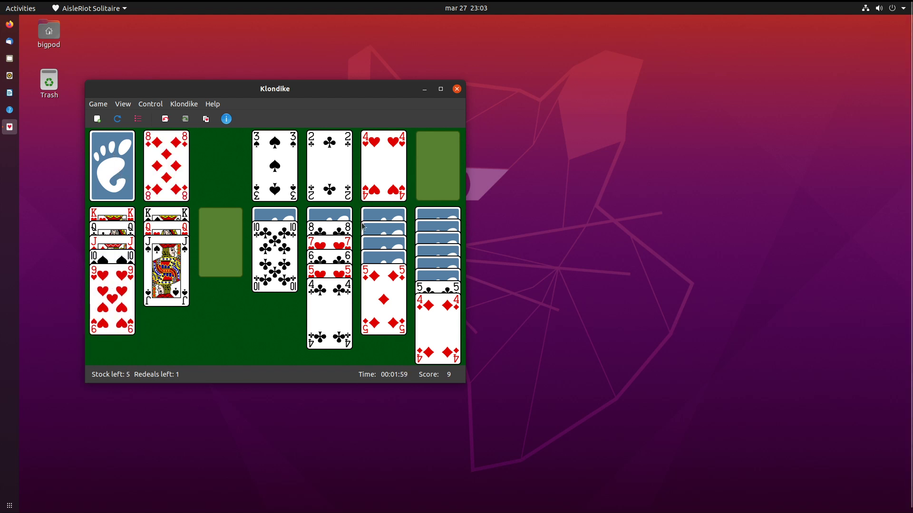
{"action": "left_click_drag", "start_coordinate": [313, 232], "coordinate": [117, 306]}
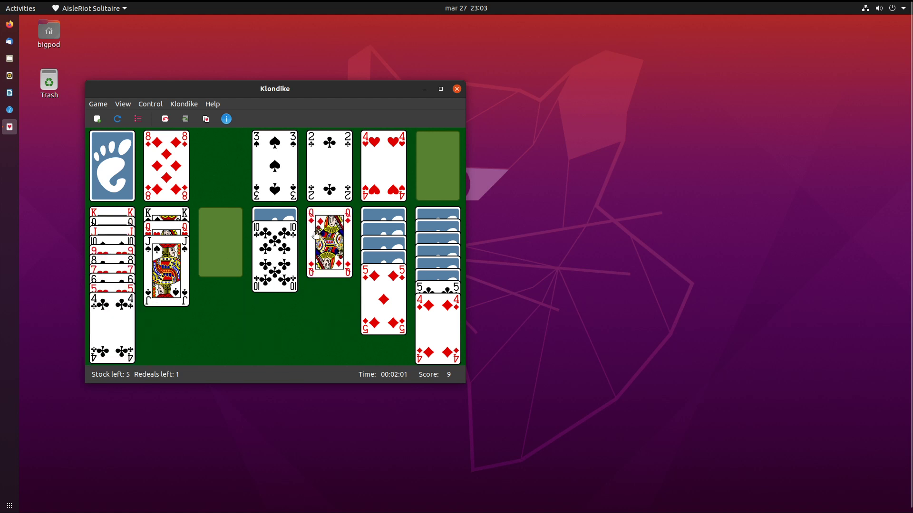
Send the 3♣, 4♣ and 5♥ up to their foundations.
{"action": "left_click", "coordinate": [130, 168]}
{"action": "double_click", "coordinate": [152, 164]}
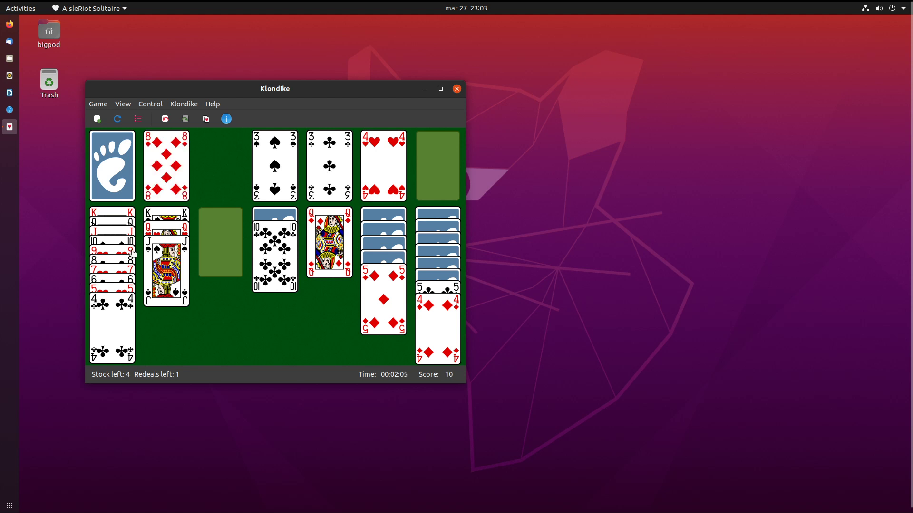
{"action": "double_click", "coordinate": [121, 302]}
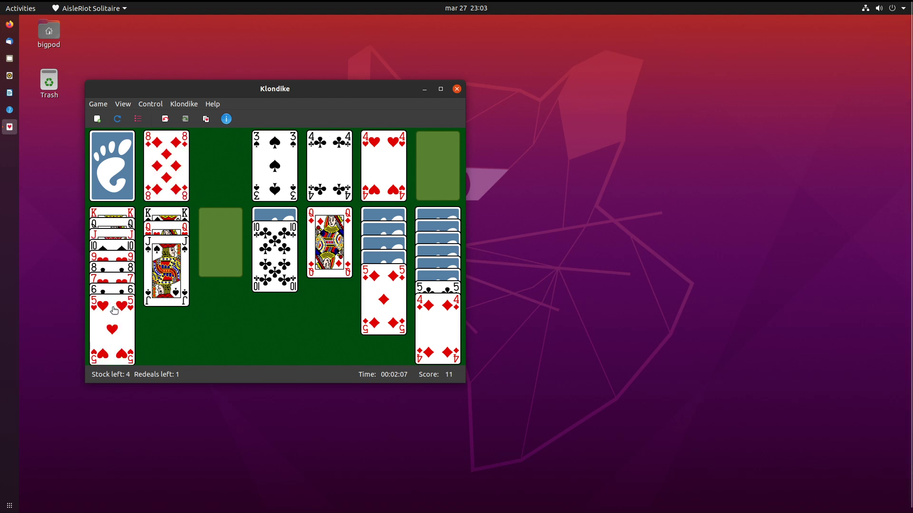
{"action": "double_click", "coordinate": [114, 310]}
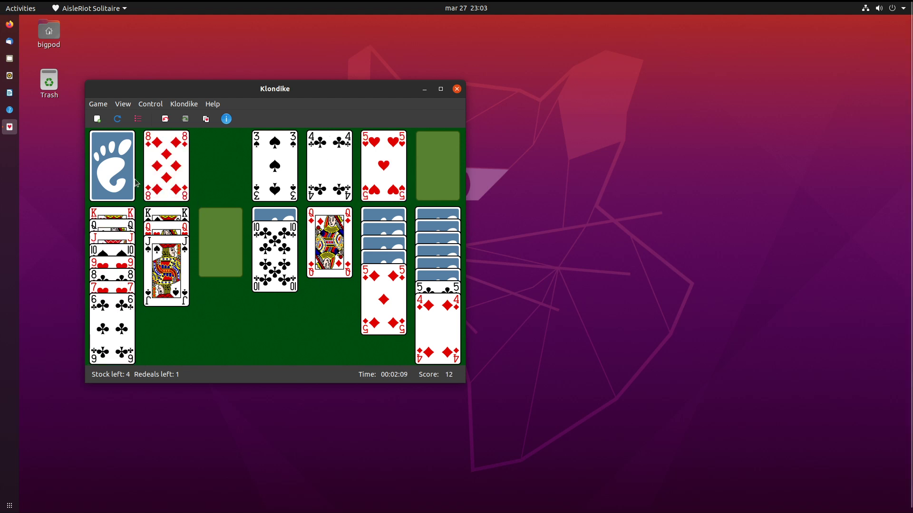
Play the 5♦ onto the 6♣, K♣ and Q♦ into the empty column, and 10♦ onto J♠.
{"action": "double_click", "coordinate": [121, 172]}
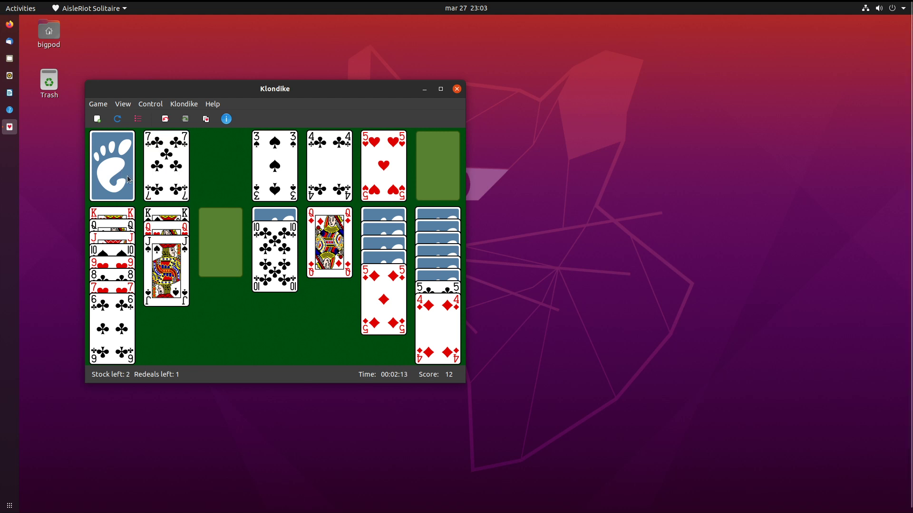
{"action": "left_click", "coordinate": [128, 176]}
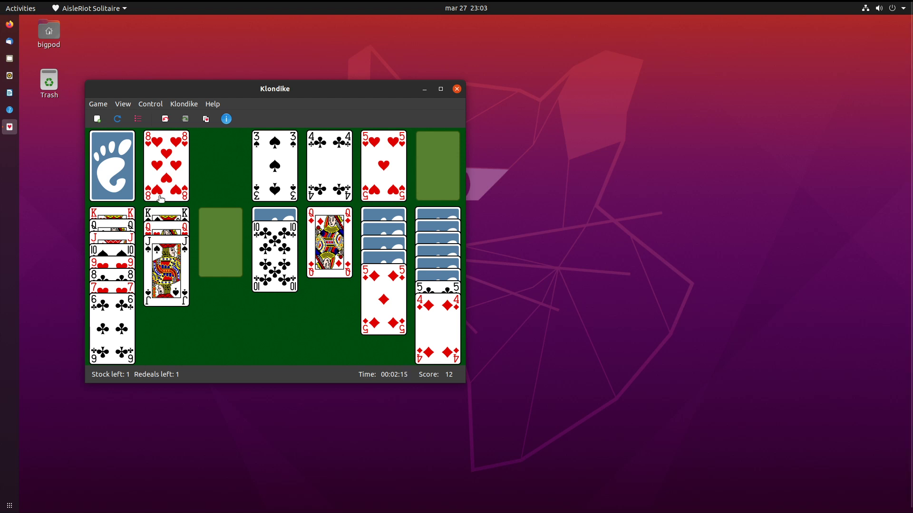
{"action": "left_click_drag", "start_coordinate": [397, 291], "coordinate": [152, 328]}
{"action": "left_click_drag", "start_coordinate": [378, 280], "coordinate": [214, 236]}
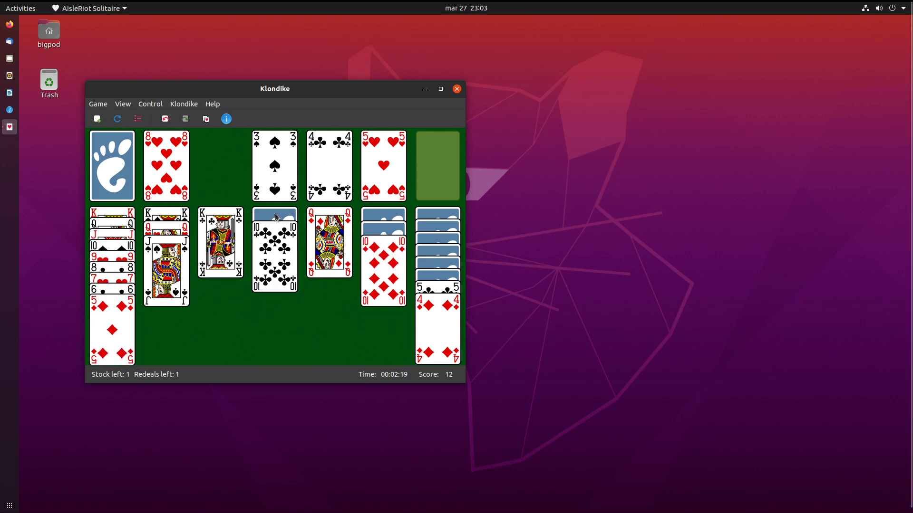
{"action": "left_click_drag", "start_coordinate": [321, 219], "coordinate": [212, 233]}
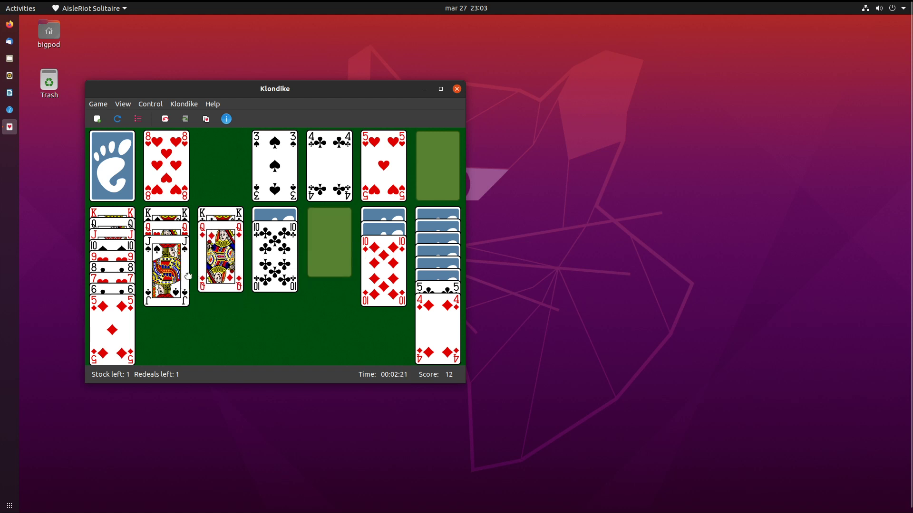
{"action": "left_click_drag", "start_coordinate": [361, 249], "coordinate": [176, 266]}
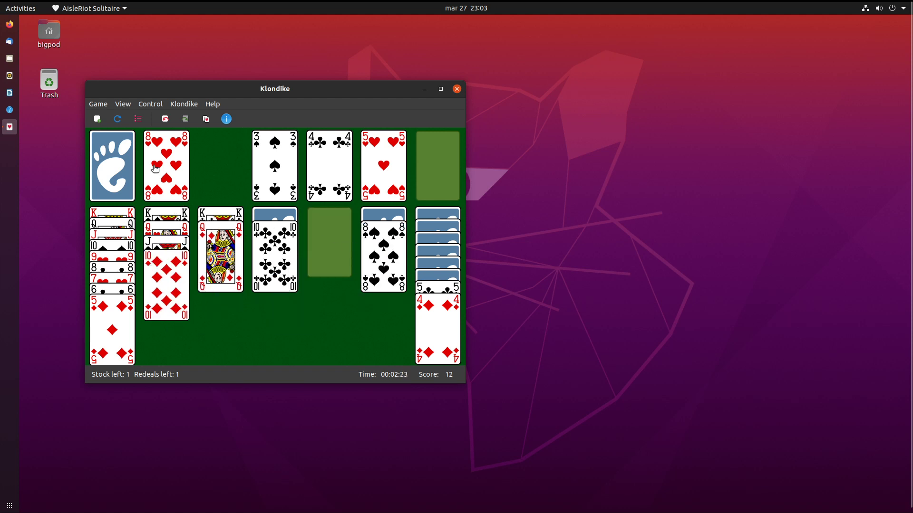
Deal the last stock card, recycle the waste into a new stock, and deal again.
{"action": "left_click", "coordinate": [118, 174]}
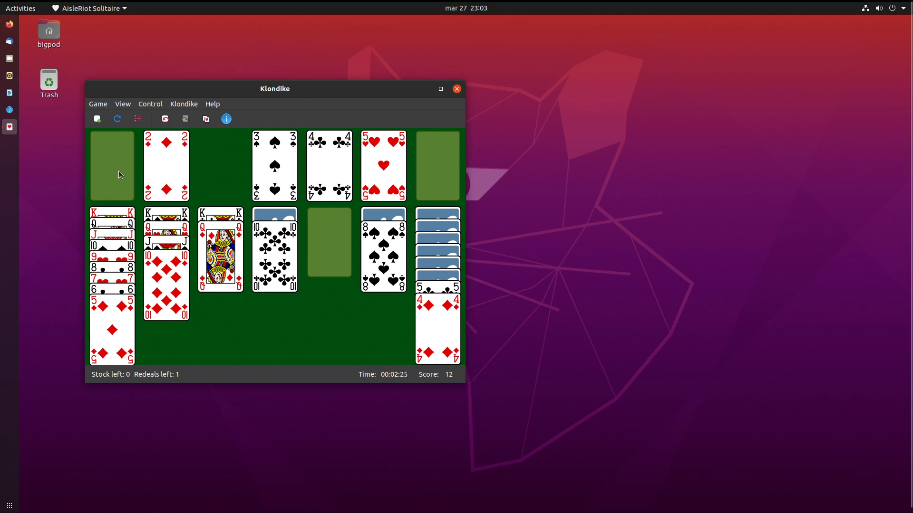
{"action": "left_click", "coordinate": [98, 176]}
{"action": "left_click", "coordinate": [110, 176]}
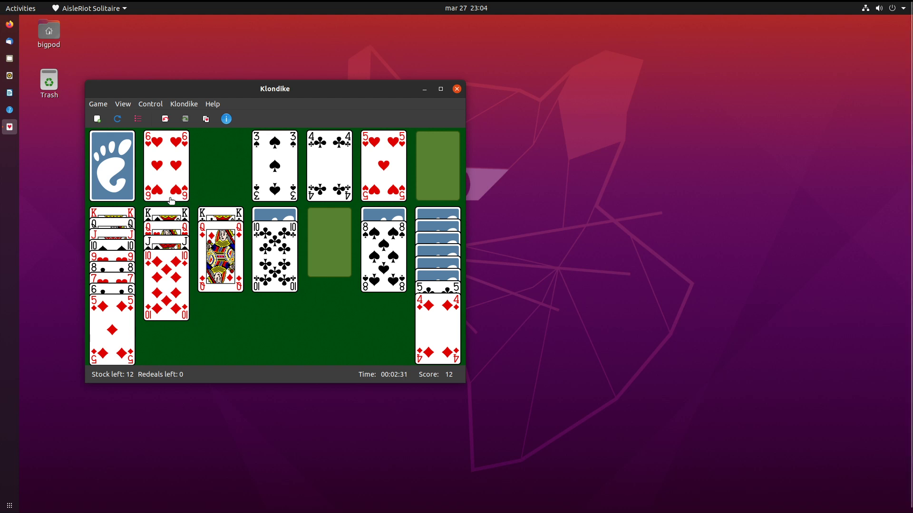
Deal from the stock, placing the J♣ on the Q♦ and the 7♦ on the 8♠.
{"action": "left_click", "coordinate": [122, 180]}
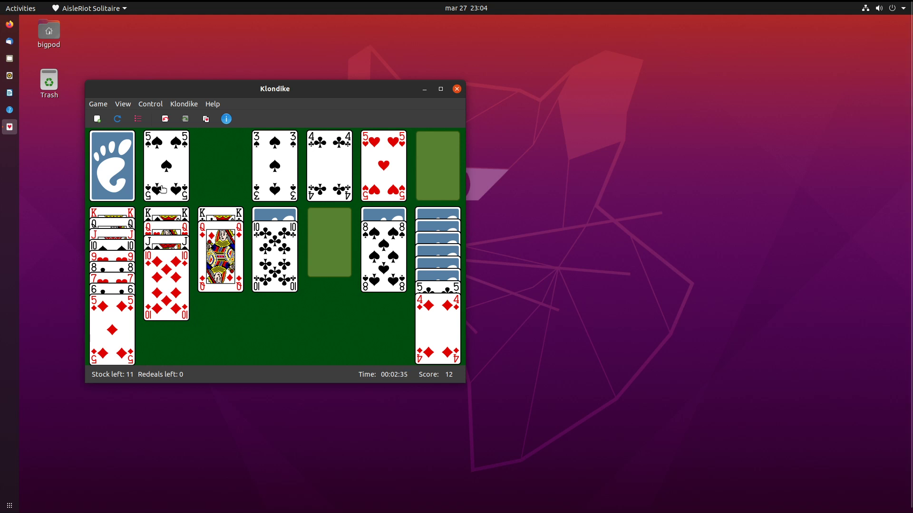
{"action": "left_click", "coordinate": [132, 193]}
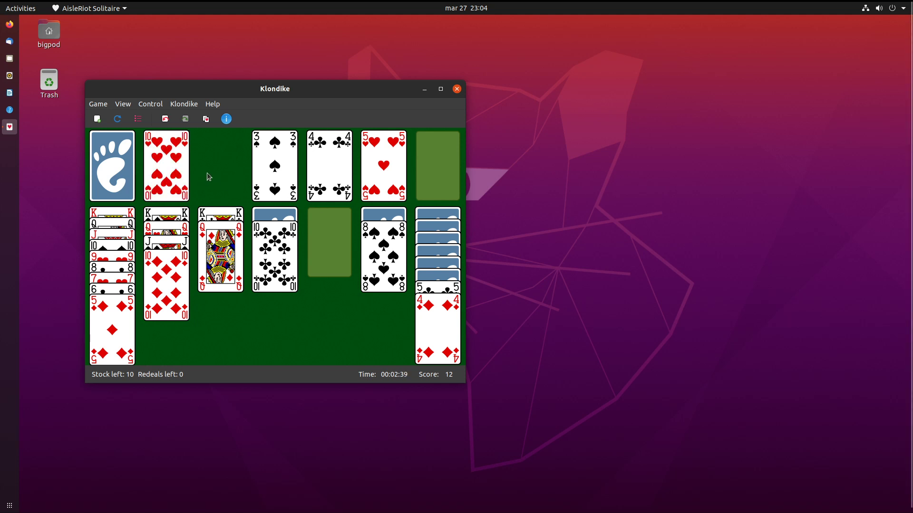
{"action": "left_click", "coordinate": [105, 151]}
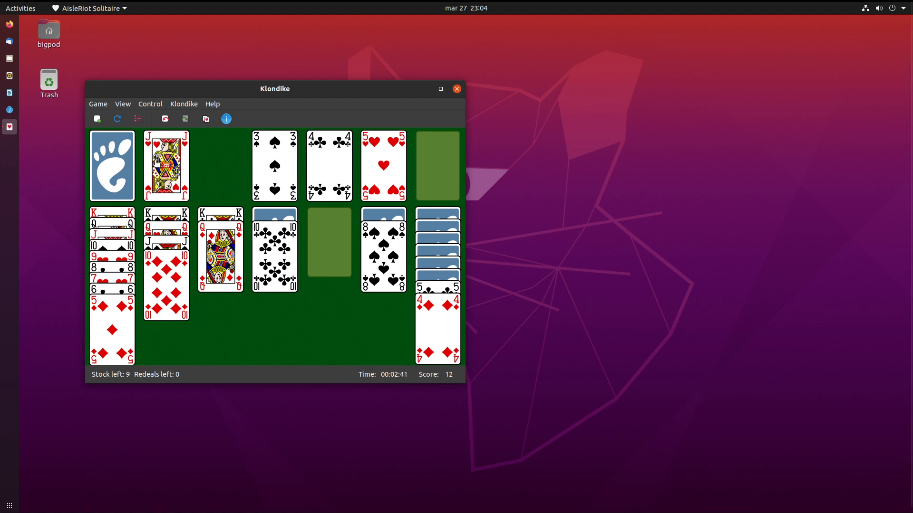
{"action": "left_click_drag", "start_coordinate": [174, 192], "coordinate": [203, 186]}
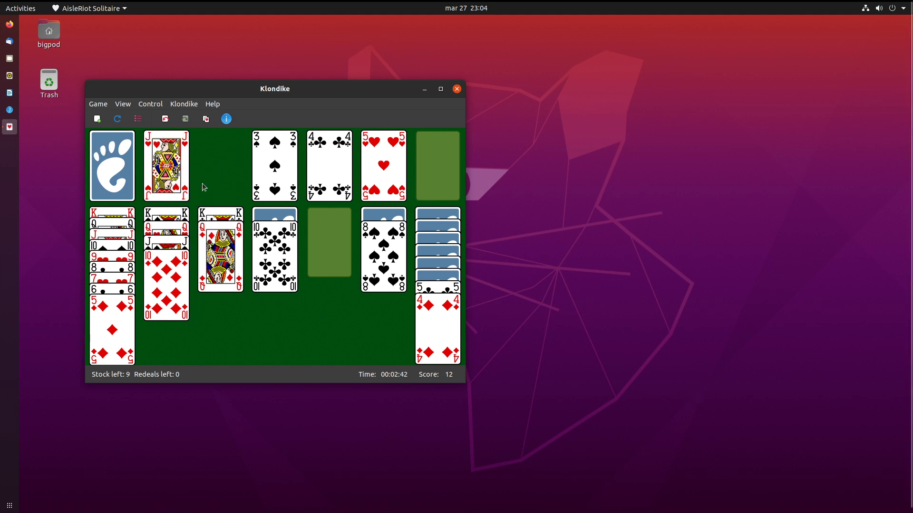
{"action": "left_click", "coordinate": [119, 161]}
{"action": "left_click_drag", "start_coordinate": [162, 164], "coordinate": [221, 259]}
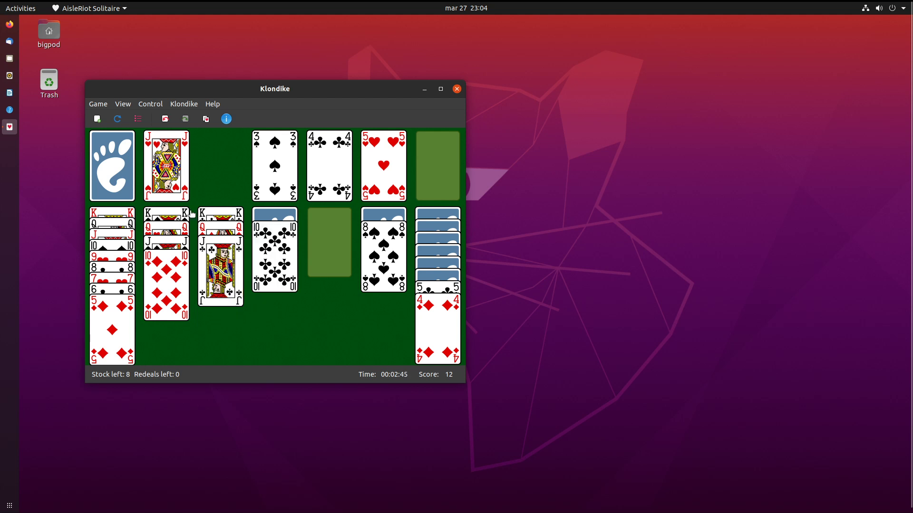
{"action": "left_click", "coordinate": [114, 165]}
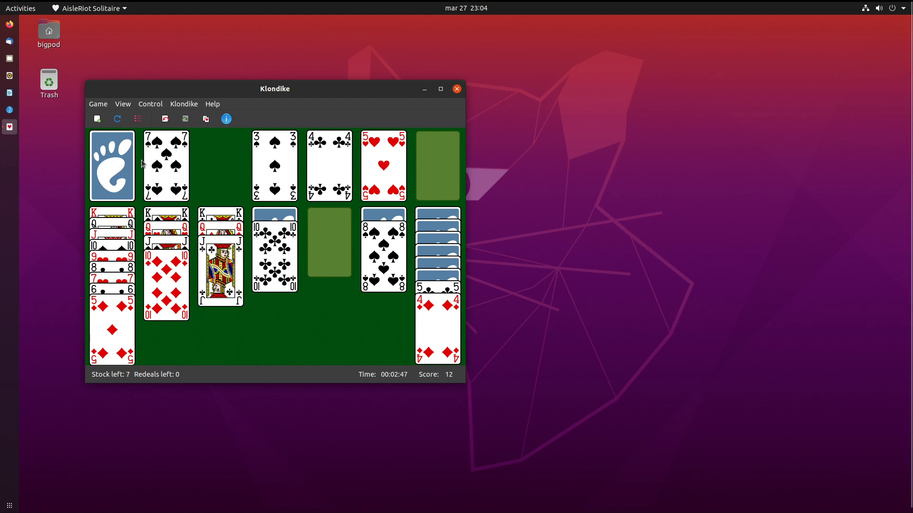
{"action": "left_click", "coordinate": [101, 192]}
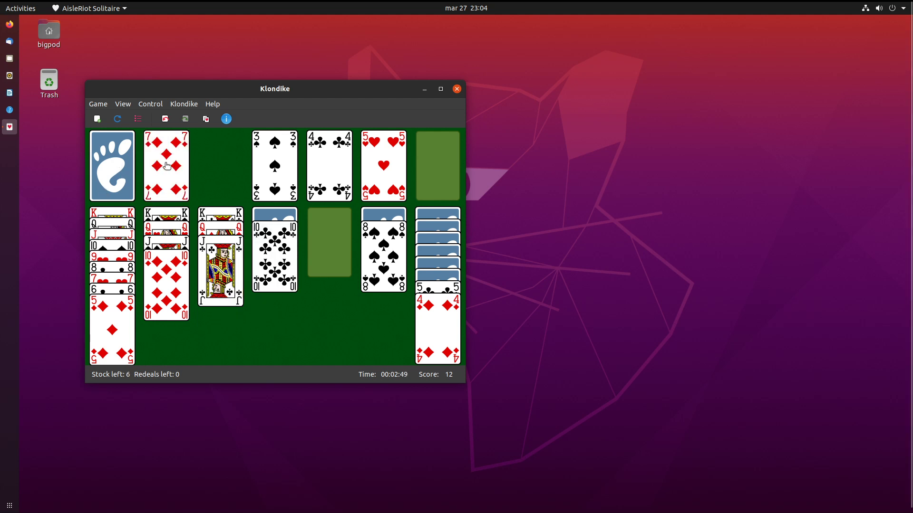
{"action": "left_click_drag", "start_coordinate": [166, 166], "coordinate": [353, 262]}
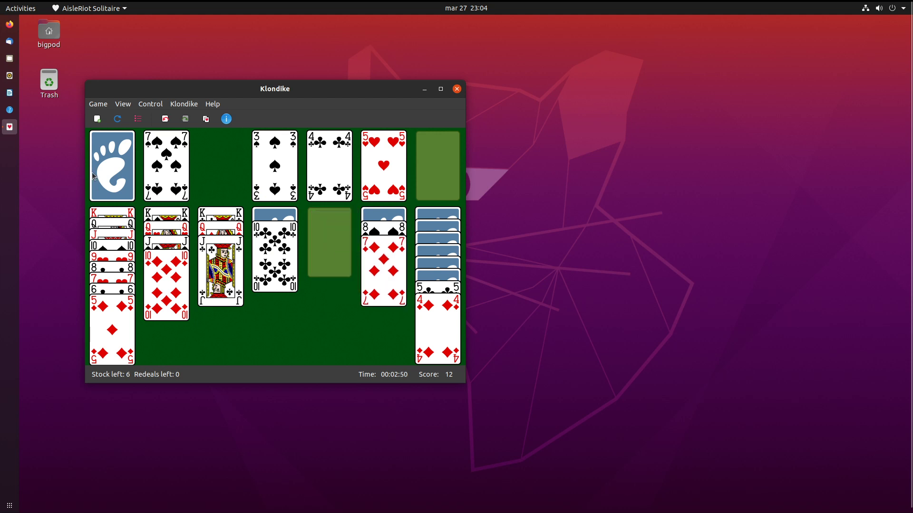
Build the second column down with 9♣, 8♦, 7♠ and 6♦ onto the 10♦.
{"action": "left_click", "coordinate": [100, 145]}
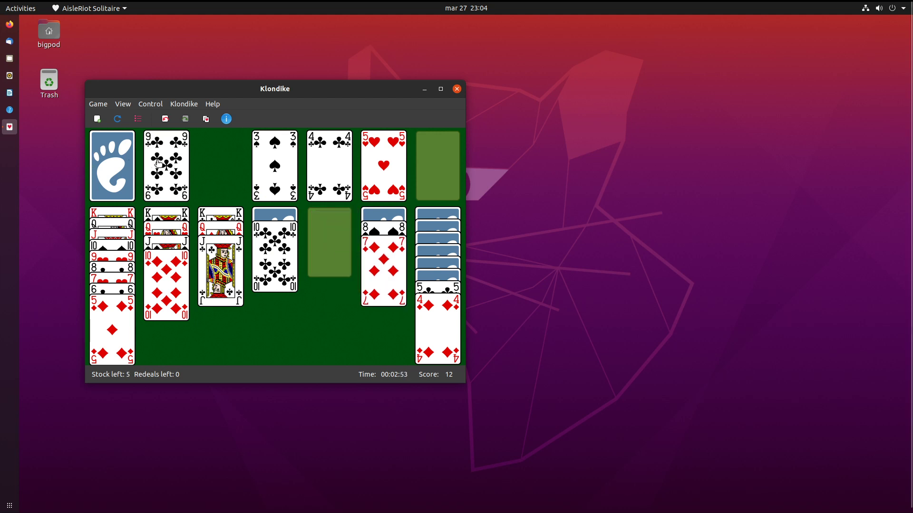
{"action": "left_click_drag", "start_coordinate": [159, 163], "coordinate": [168, 281]}
{"action": "left_click", "coordinate": [117, 167]}
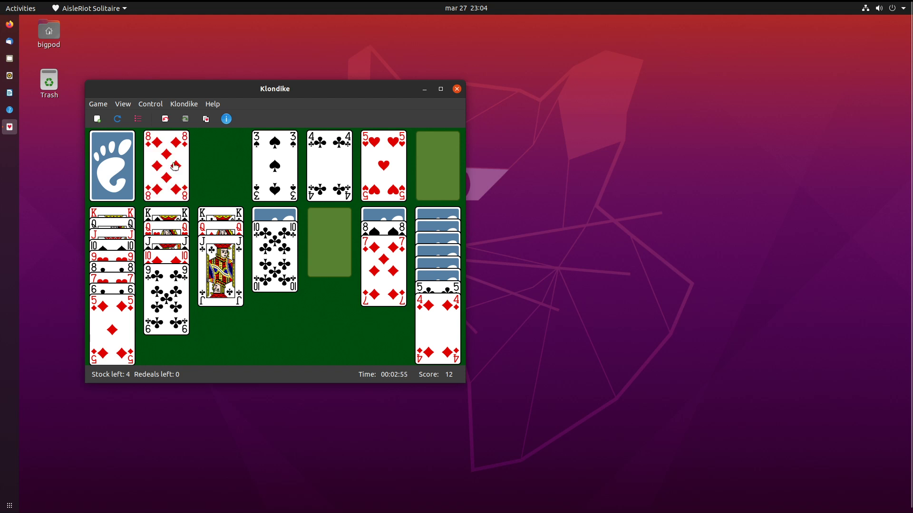
{"action": "left_click_drag", "start_coordinate": [175, 166], "coordinate": [176, 286]}
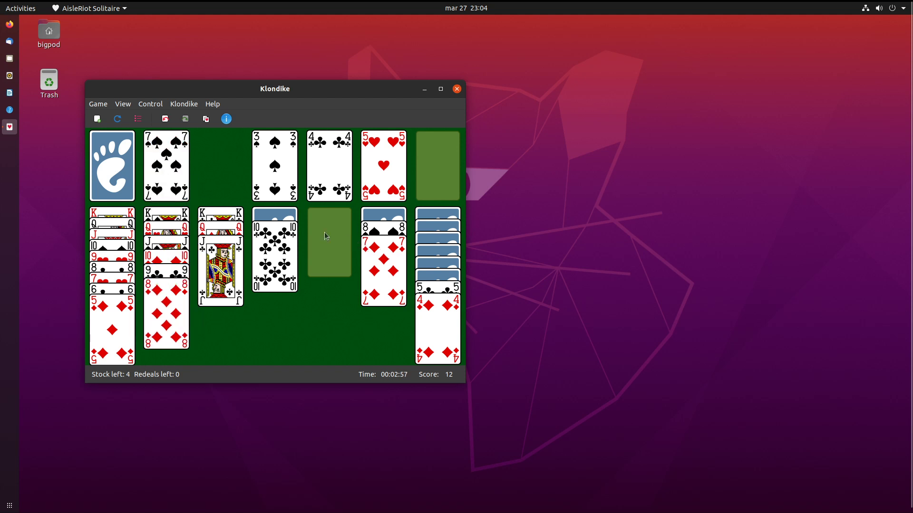
{"action": "left_click_drag", "start_coordinate": [173, 168], "coordinate": [172, 328]}
{"action": "left_click", "coordinate": [130, 152]}
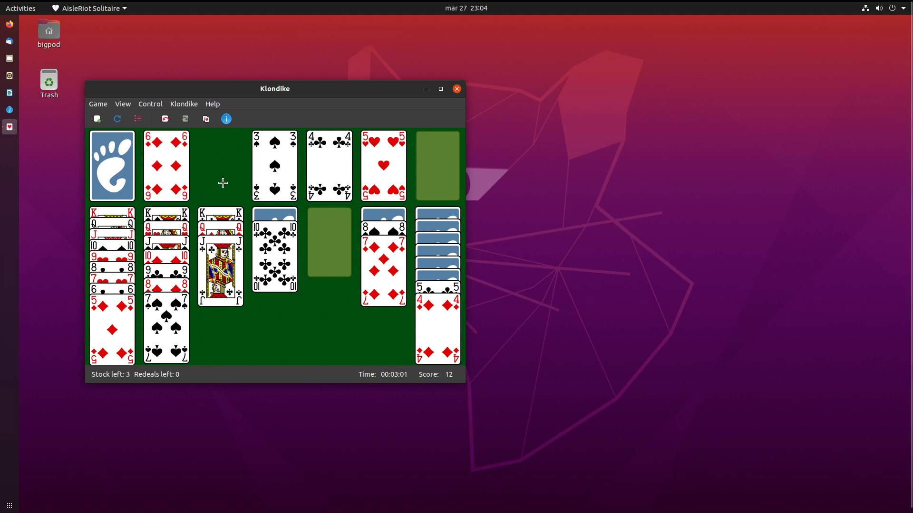
{"action": "left_click_drag", "start_coordinate": [169, 166], "coordinate": [176, 333]}
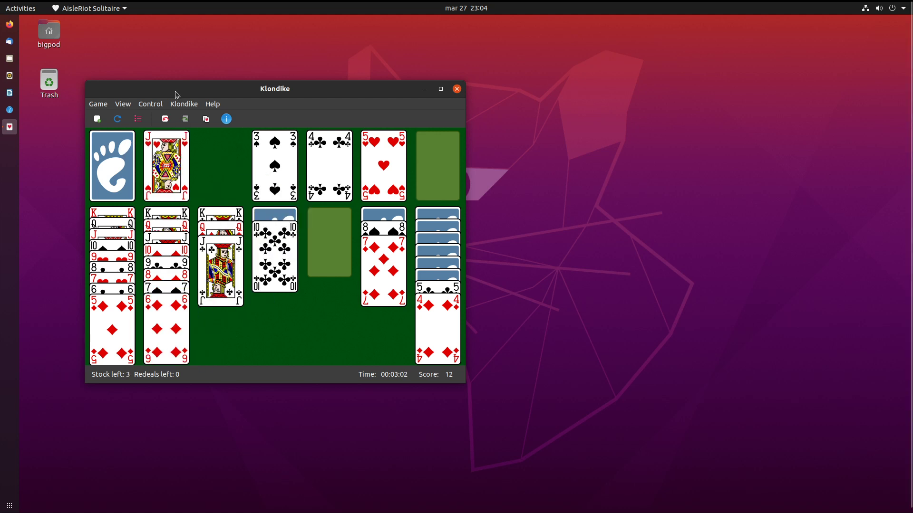
Deal the remaining cards until the stock is empty, leaving the 2♦ on the waste.
{"action": "left_click", "coordinate": [120, 162]}
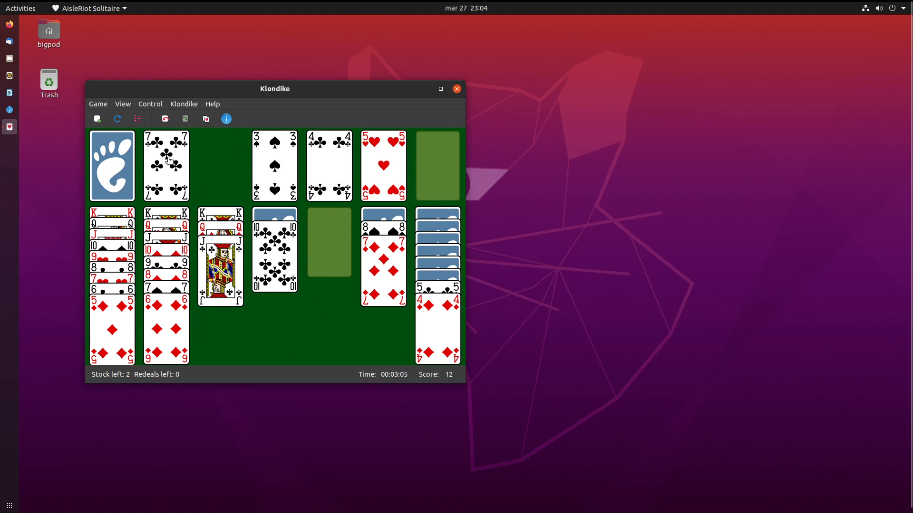
{"action": "left_click", "coordinate": [116, 179]}
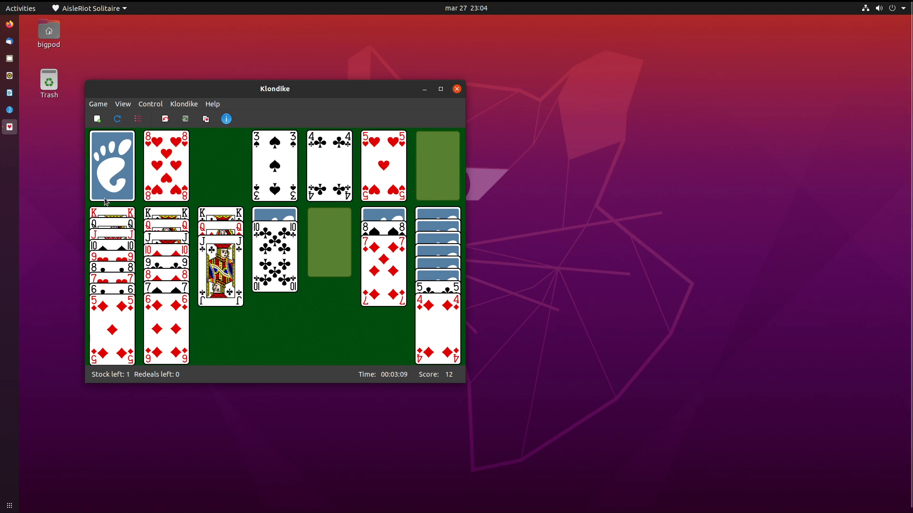
{"action": "left_click", "coordinate": [122, 178]}
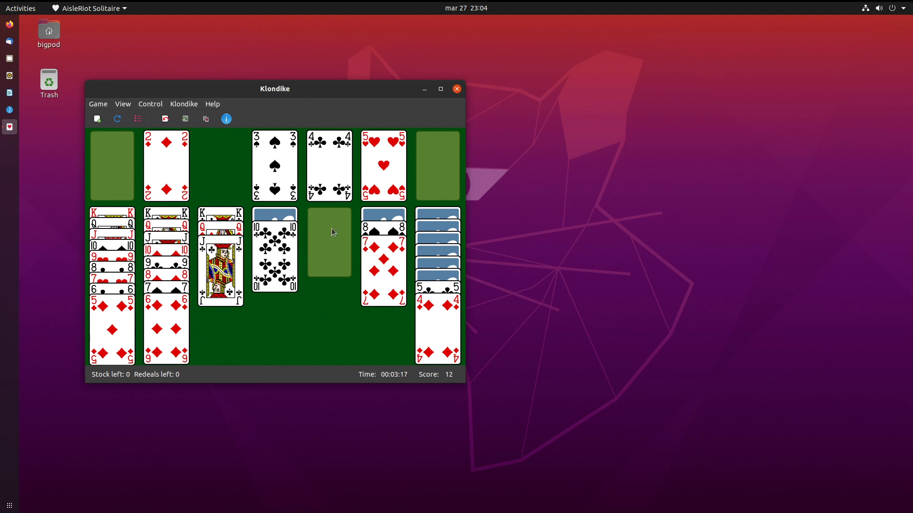
Close the Klondike window and bring up the full application grid.
{"action": "left_click", "coordinate": [456, 90]}
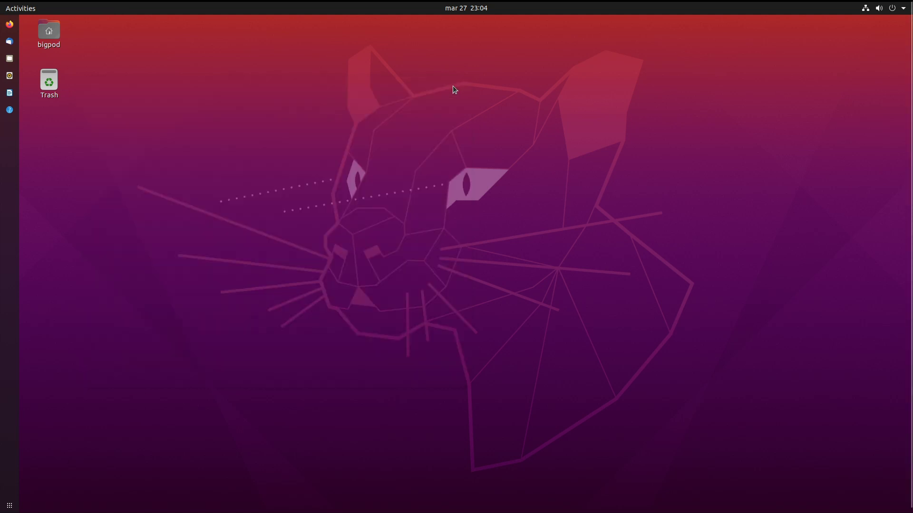
{"action": "left_click", "coordinate": [9, 507]}
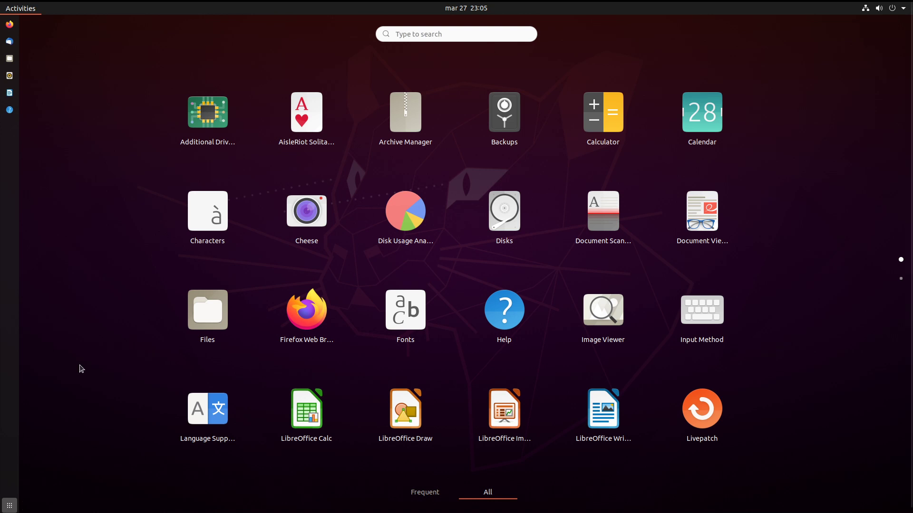
Launch Archive Manager, view its help pages, then close the help window.
{"action": "left_click", "coordinate": [403, 117]}
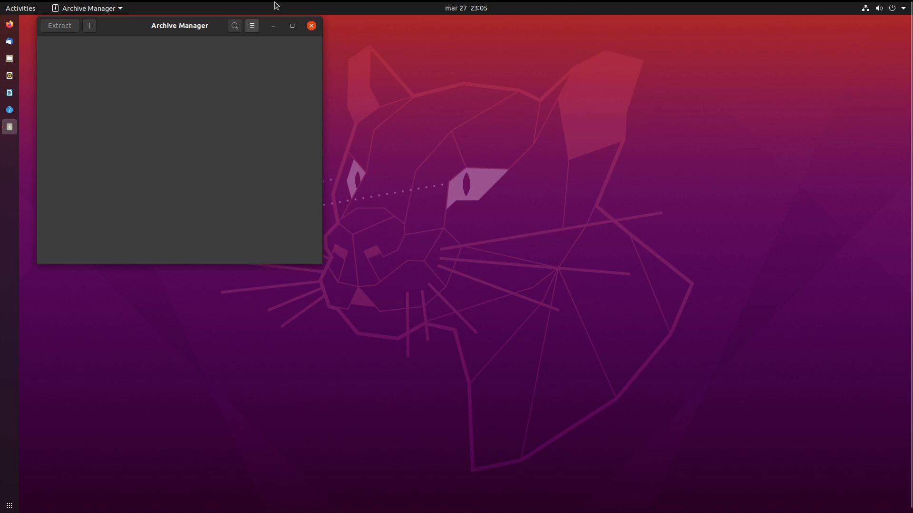
{"action": "left_click", "coordinate": [253, 26]}
{"action": "left_click", "coordinate": [247, 174]}
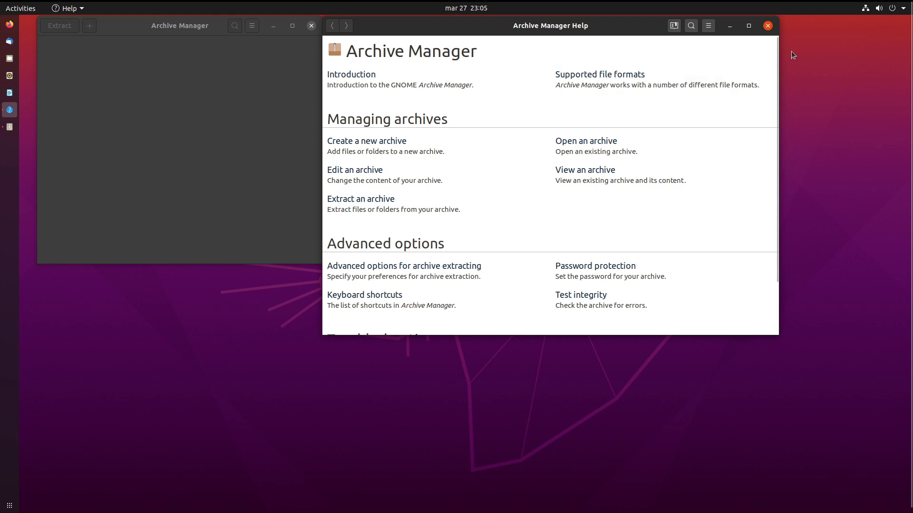
{"action": "left_click", "coordinate": [767, 26]}
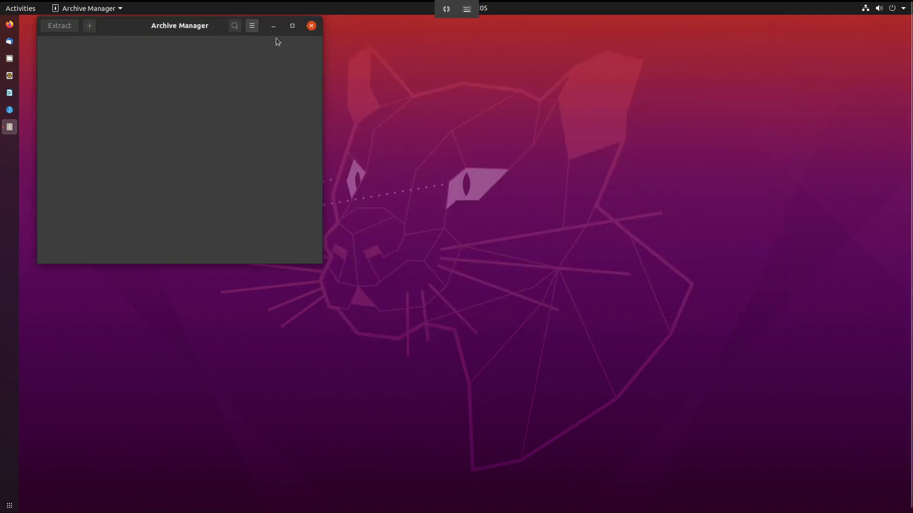
View Archive Manager's About info (version 3.36.0), close it and the app, and show all applications.
{"action": "left_click", "coordinate": [253, 26]}
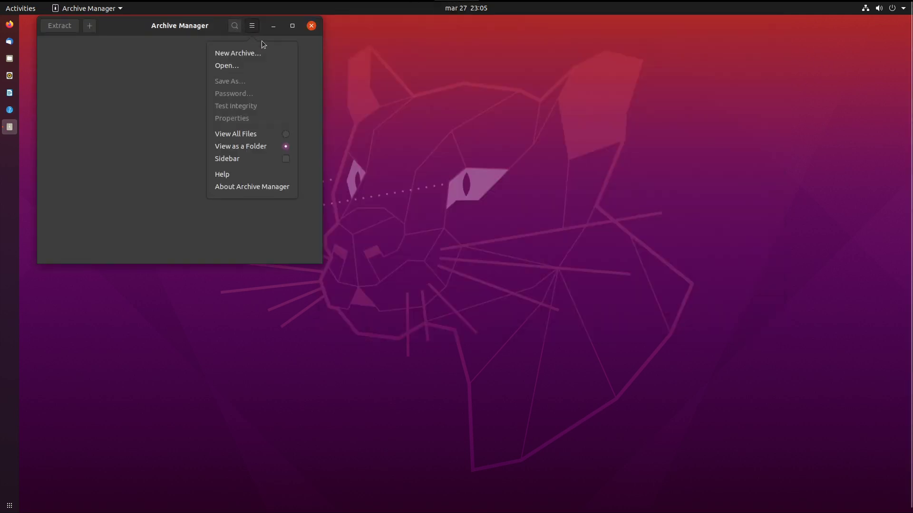
{"action": "left_click", "coordinate": [266, 194]}
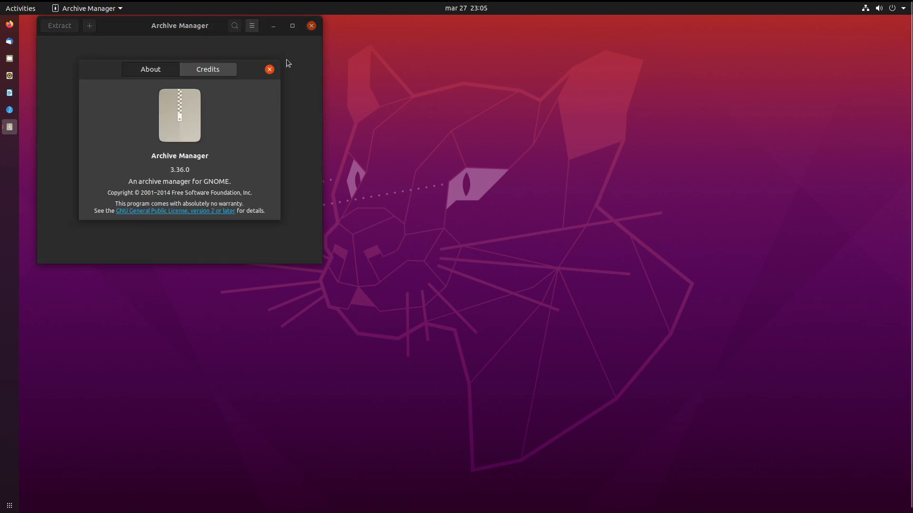
{"action": "left_click", "coordinate": [270, 70]}
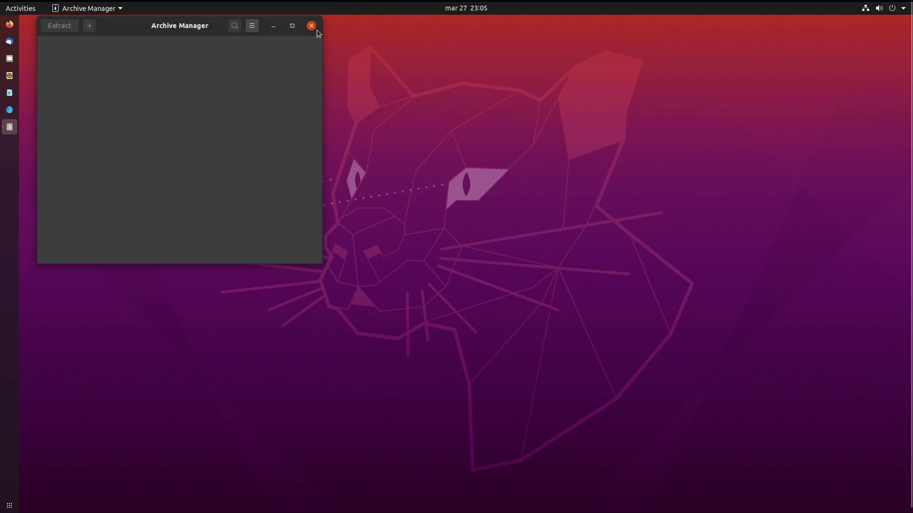
{"action": "left_click", "coordinate": [316, 29]}
{"action": "left_click", "coordinate": [9, 505]}
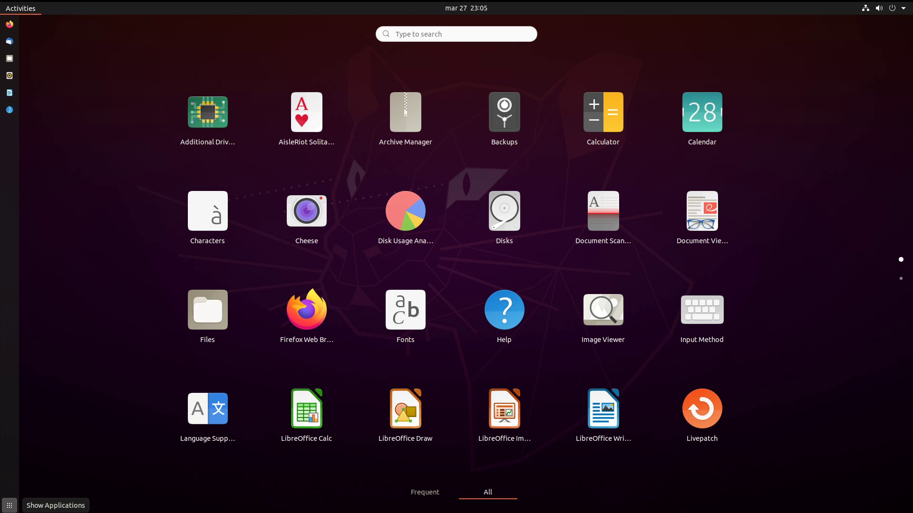
{"action": "left_click", "coordinate": [531, 95]}
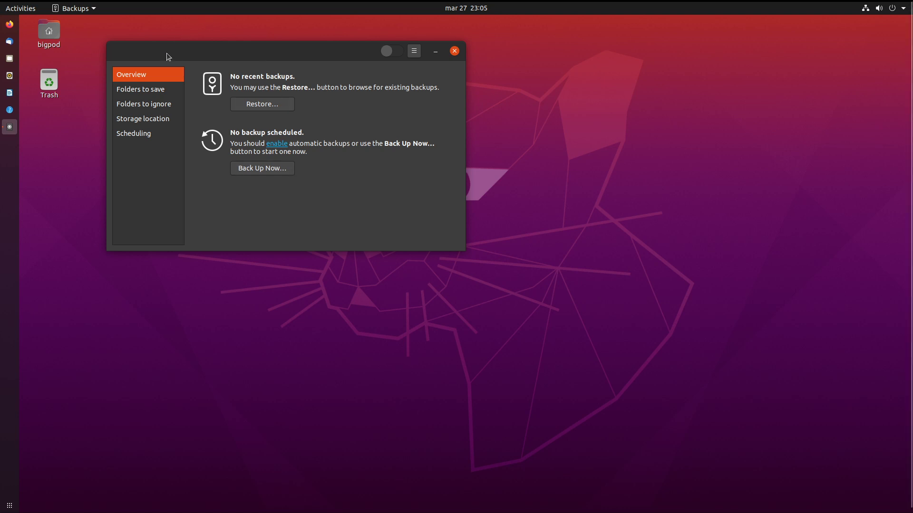
{"action": "left_click", "coordinate": [145, 93]}
{"action": "left_click", "coordinate": [143, 104]}
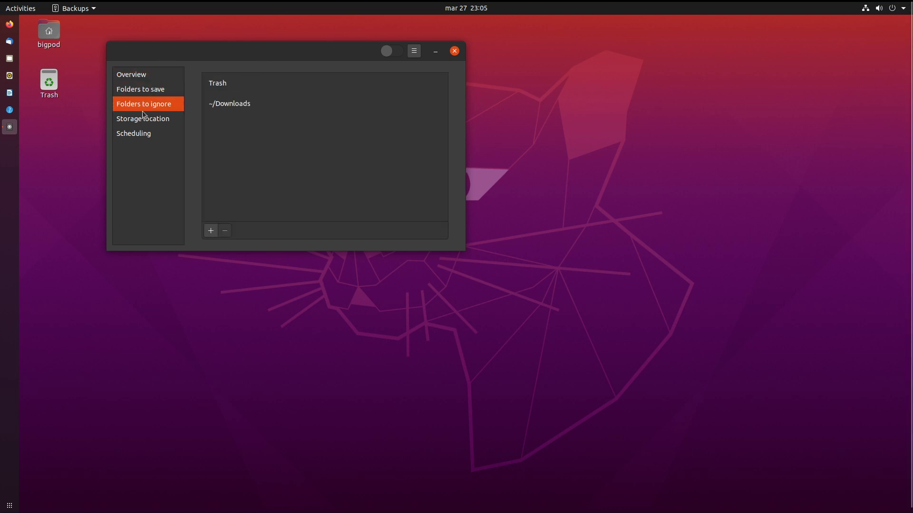
{"action": "left_click", "coordinate": [144, 118]}
{"action": "left_click", "coordinate": [147, 135]}
{"action": "left_click", "coordinate": [167, 78]}
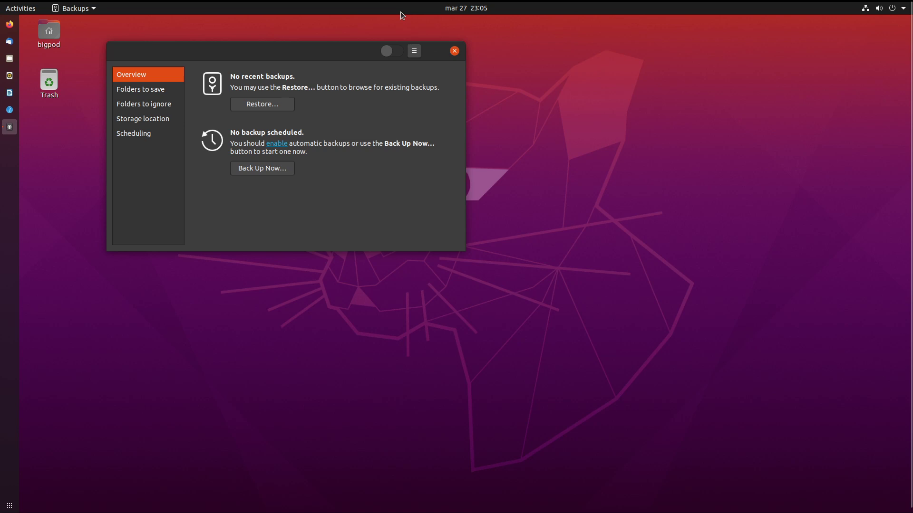
{"action": "left_click", "coordinate": [454, 52]}
{"action": "left_click", "coordinate": [10, 505]}
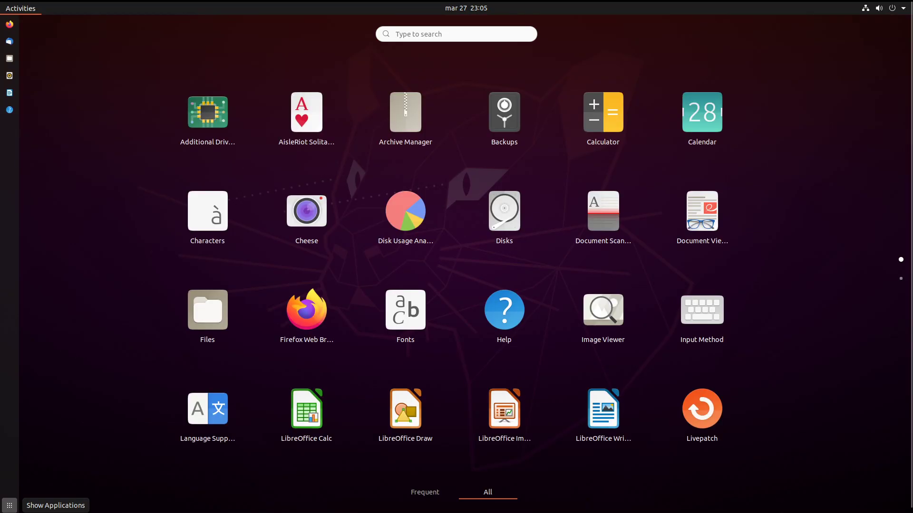
{"action": "left_click", "coordinate": [610, 111]}
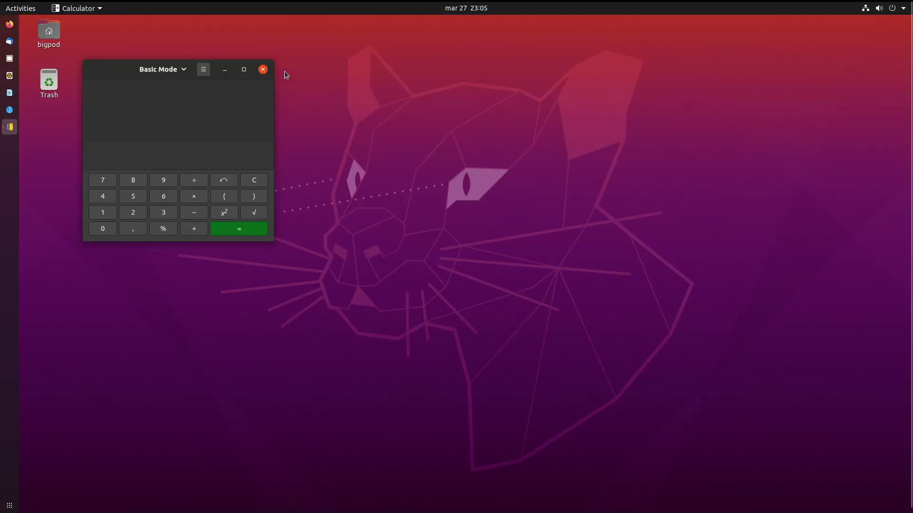
{"action": "left_click", "coordinate": [265, 70]}
{"action": "left_click", "coordinate": [10, 505]}
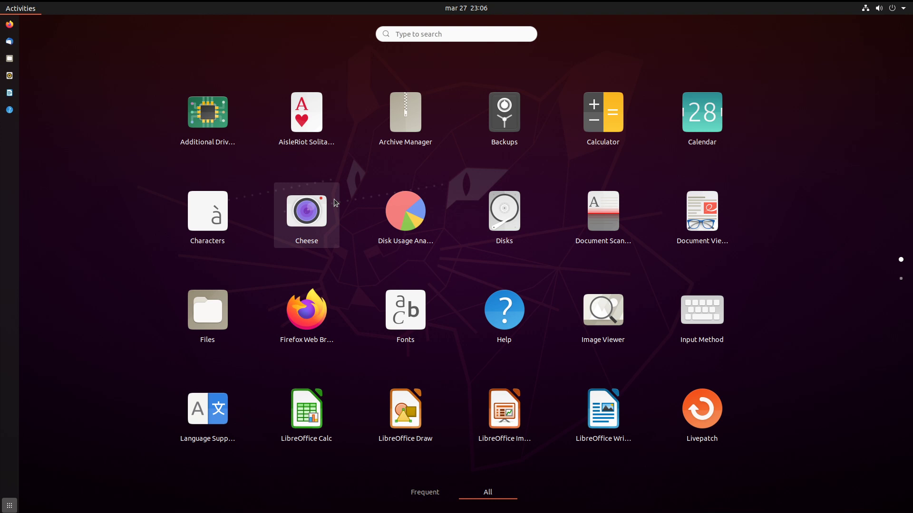
Scan the bigpod-streamVM drive in Disk Usage Analyzer (5,3 GB, 134946 items), then close it.
{"action": "left_click", "coordinate": [397, 209]}
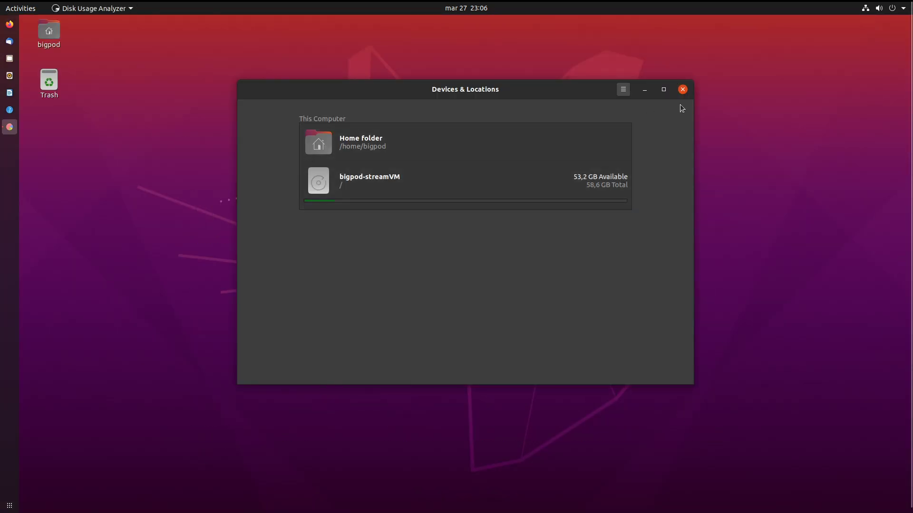
{"action": "left_click", "coordinate": [485, 206]}
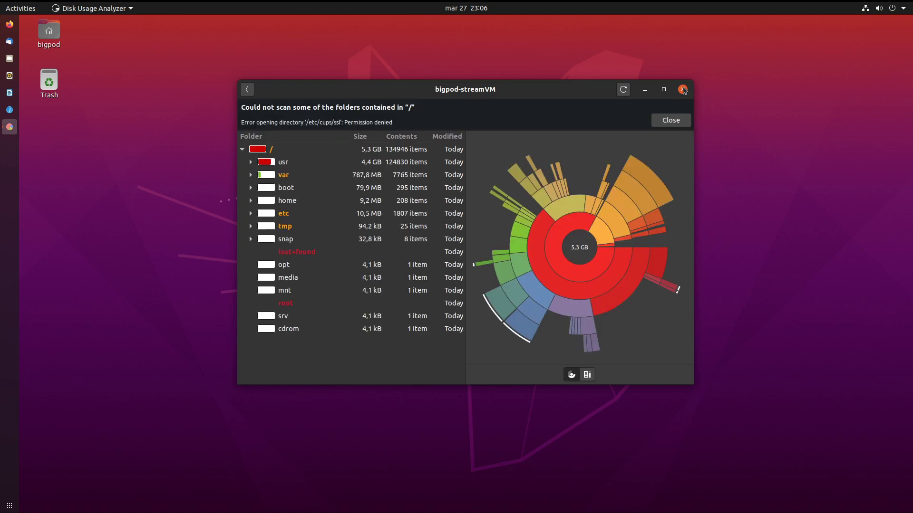
{"action": "left_click", "coordinate": [683, 91]}
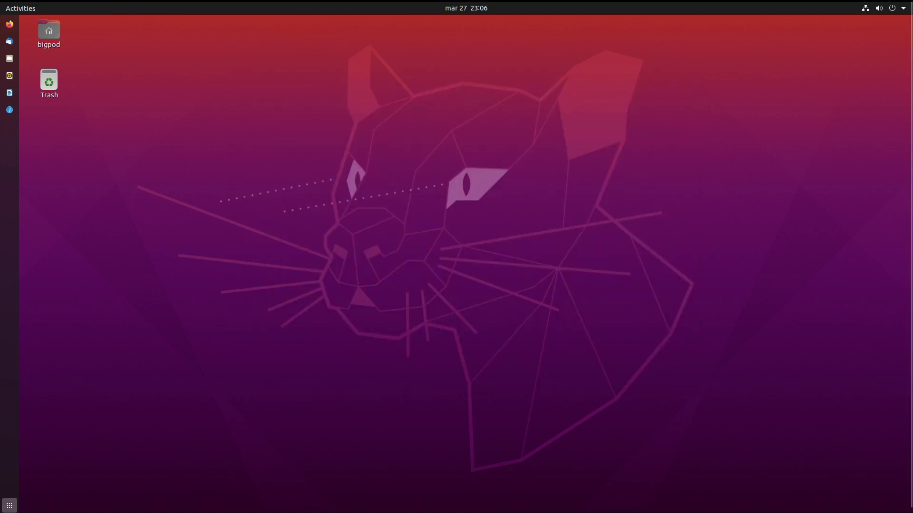
Open Disks and select the 4,1 GB swap partition on the 64 GB hard disk.
{"action": "left_click", "coordinate": [10, 506]}
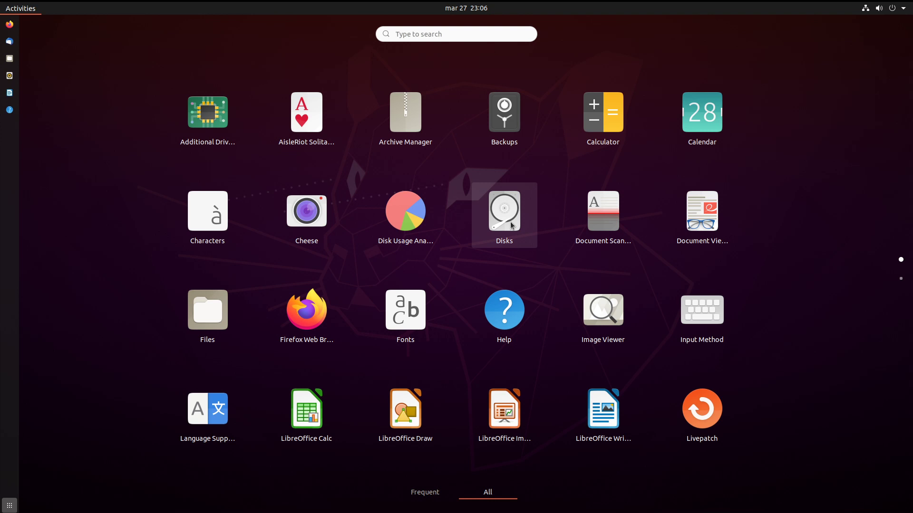
{"action": "left_click", "coordinate": [511, 225]}
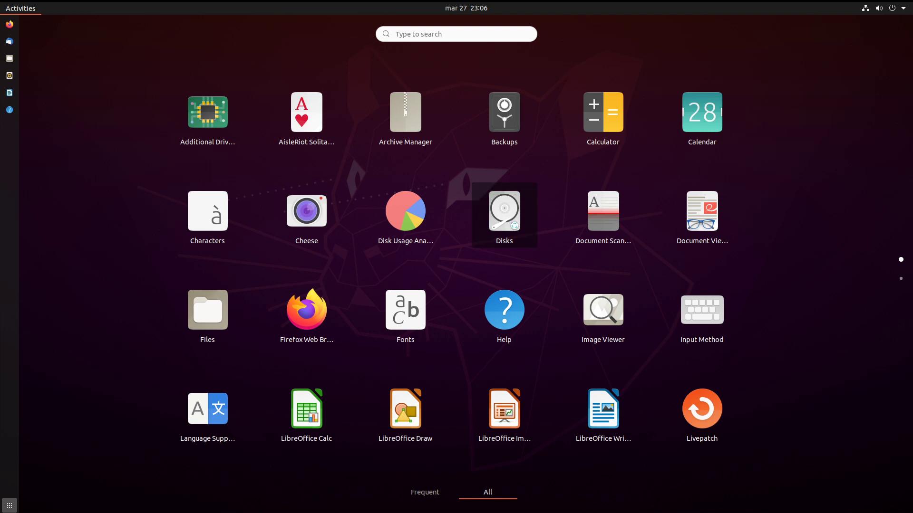
{"action": "left_click", "coordinate": [98, 131]}
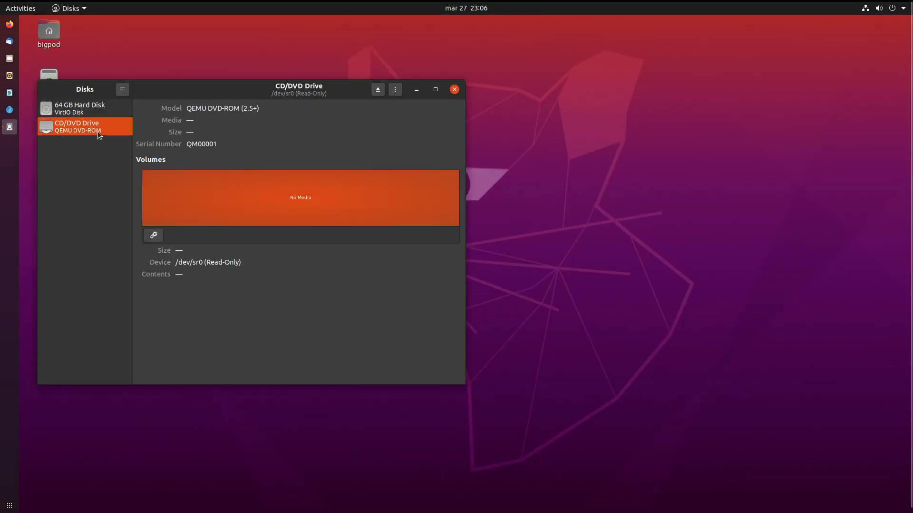
{"action": "left_click", "coordinate": [107, 108]}
{"action": "left_click", "coordinate": [222, 191]}
{"action": "left_click", "coordinate": [193, 193]}
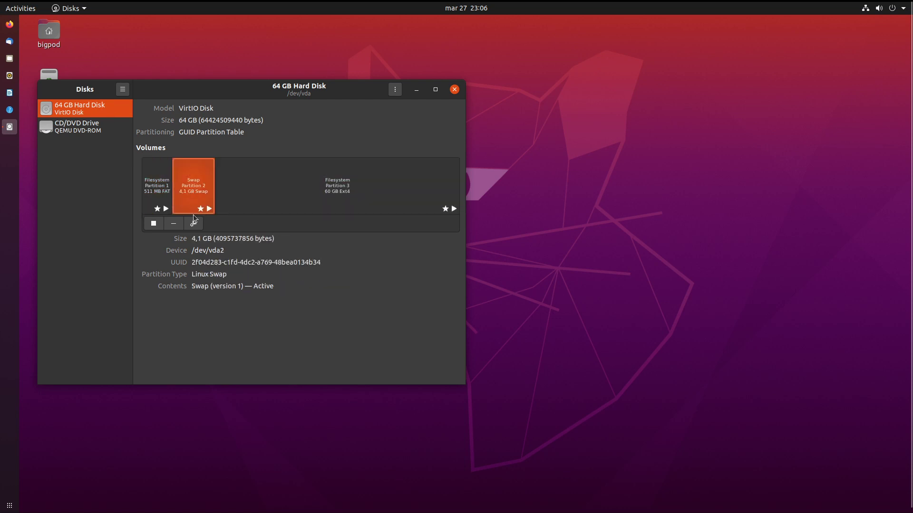
Review the swap partition's type and flags settings, then dismiss them unchanged.
{"action": "left_click", "coordinate": [186, 218]}
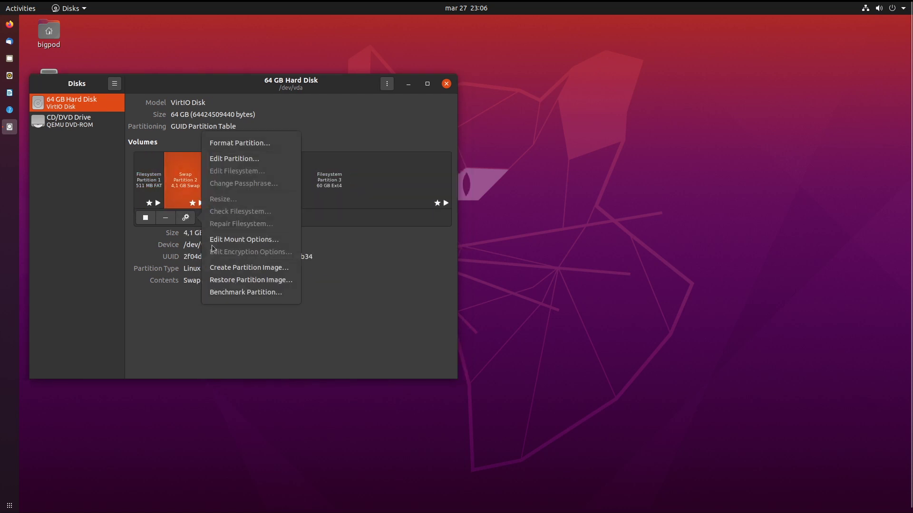
{"action": "left_click", "coordinate": [221, 158]}
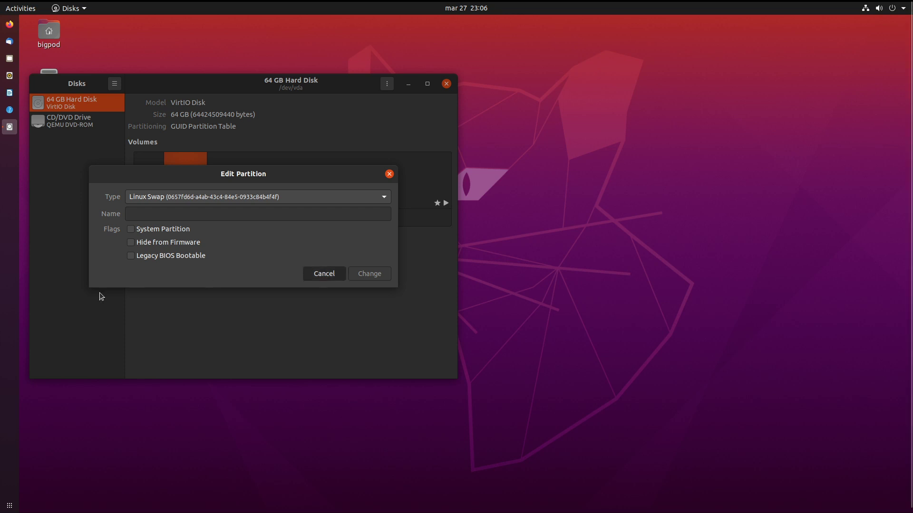
{"action": "key", "text": "Escape"}
Check the swap partition's mount options without saving, close Disks, and show all applications.
{"action": "left_click", "coordinate": [186, 218]}
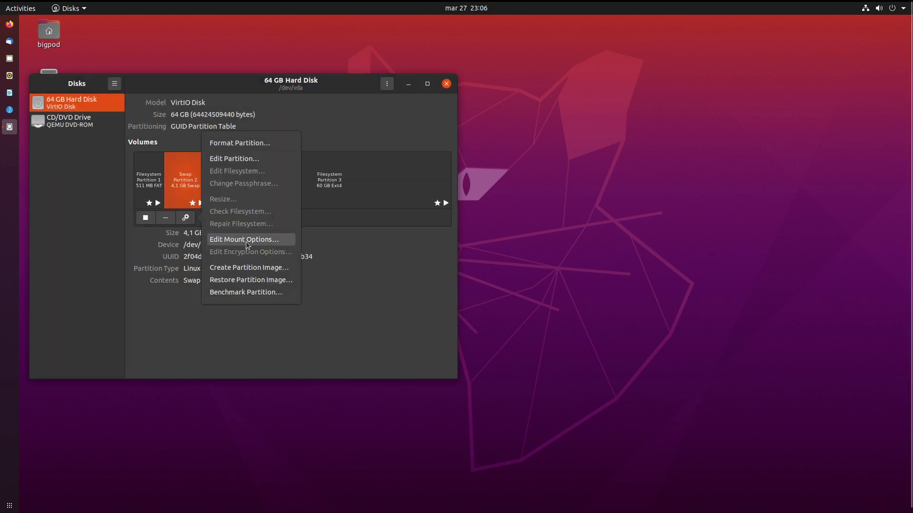
{"action": "left_click", "coordinate": [245, 239]}
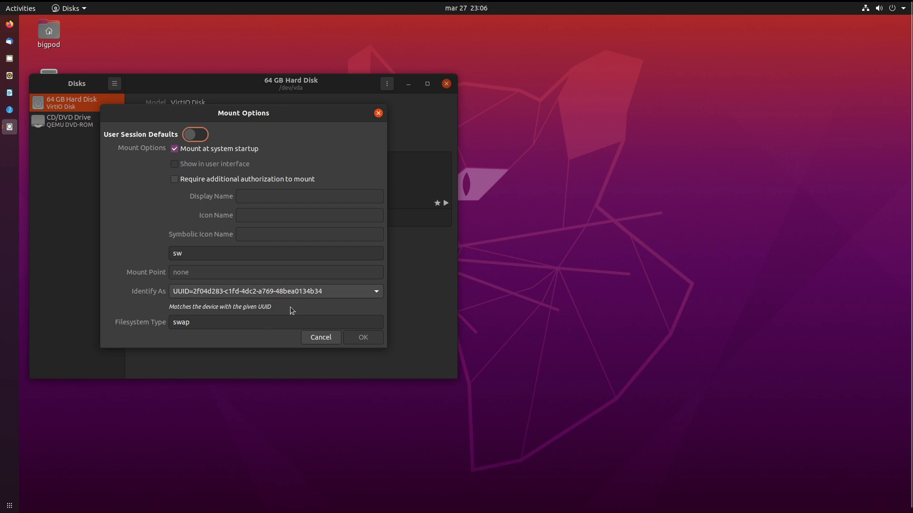
{"action": "left_click", "coordinate": [378, 112]}
{"action": "left_click", "coordinate": [447, 83]}
{"action": "key", "text": "super+a"}
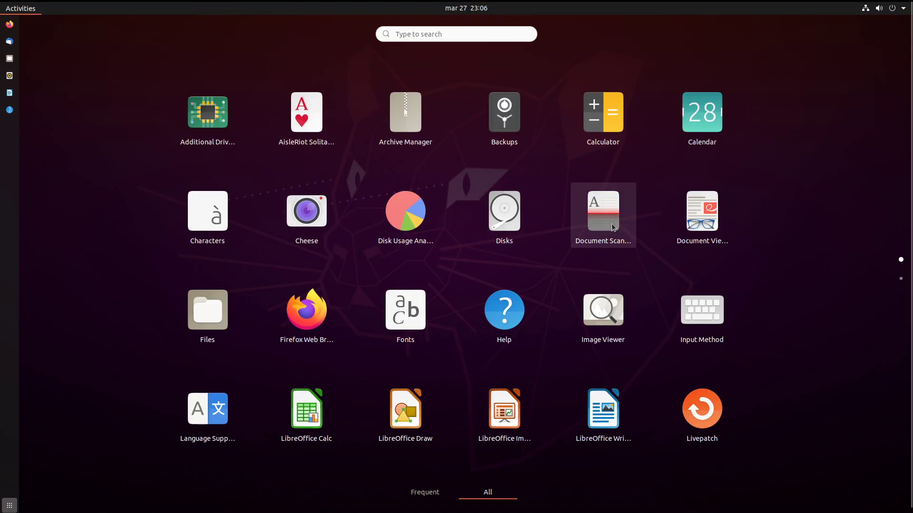
{"action": "left_click", "coordinate": [611, 223]}
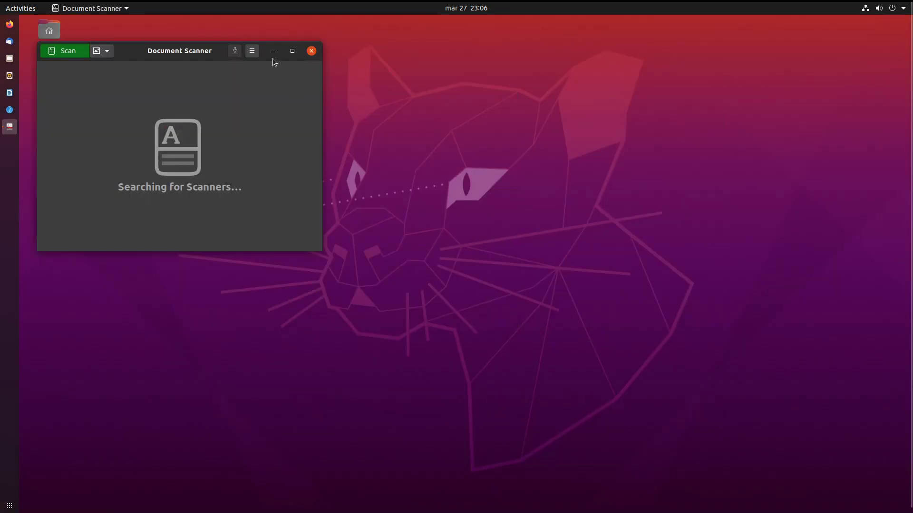
{"action": "left_click", "coordinate": [253, 50]}
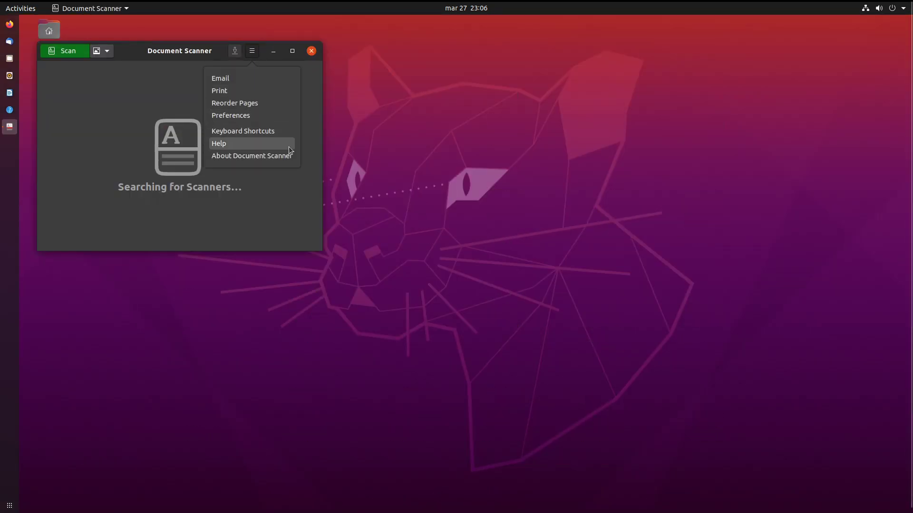
{"action": "left_click", "coordinate": [287, 159]}
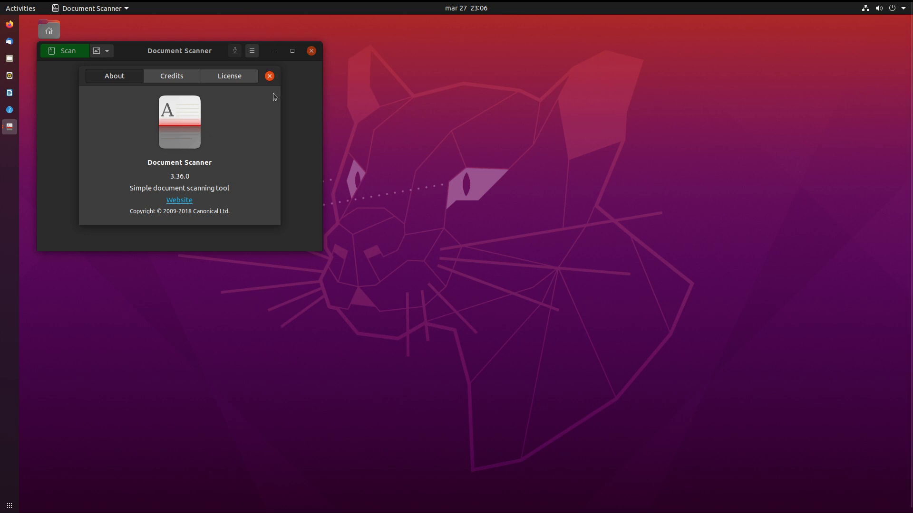
{"action": "left_click", "coordinate": [189, 78]}
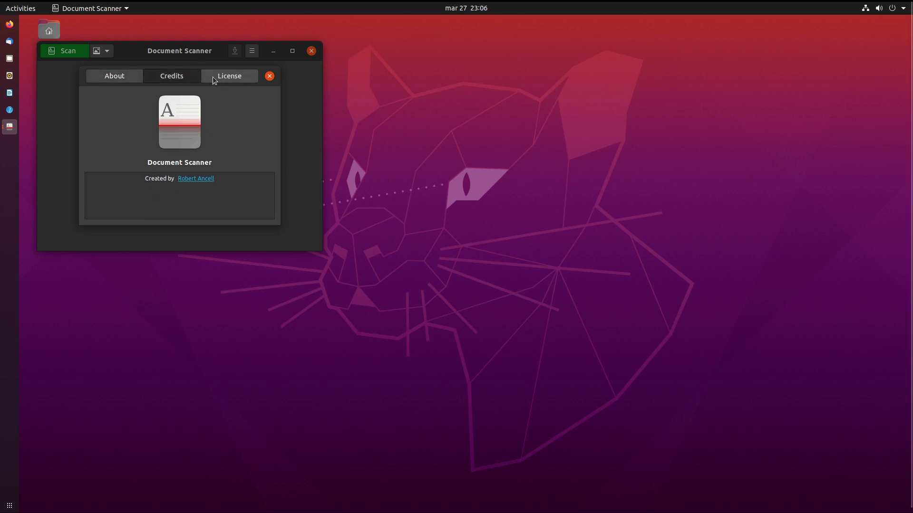
{"action": "left_click", "coordinate": [213, 76]}
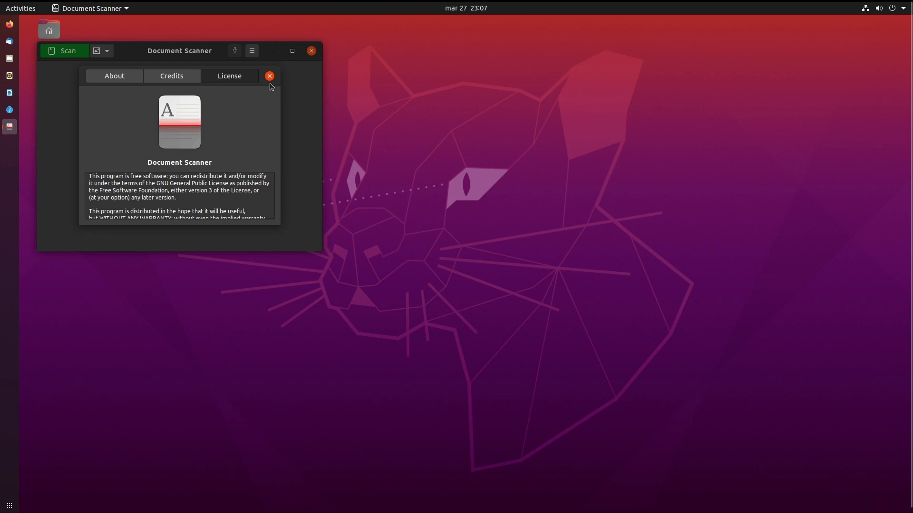
{"action": "left_click", "coordinate": [269, 76]}
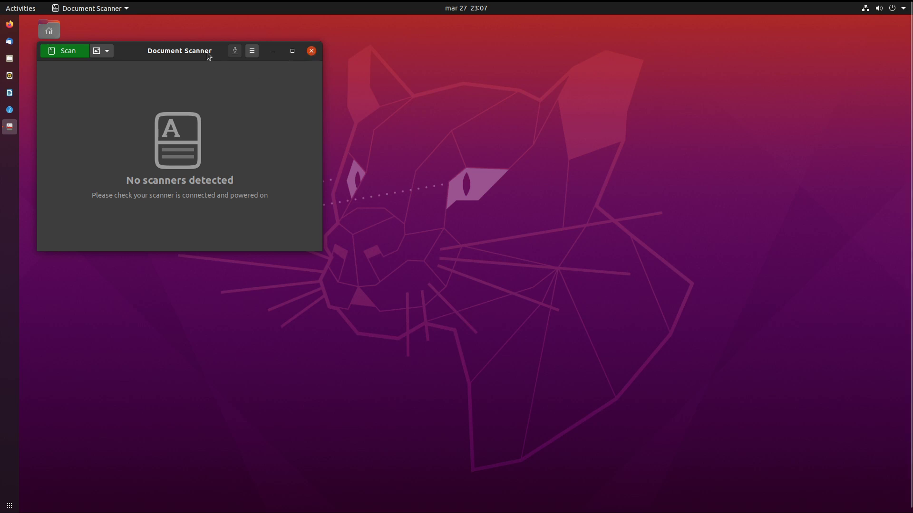
{"action": "key", "text": "ctrl+q"}
{"action": "left_click", "coordinate": [9, 505]}
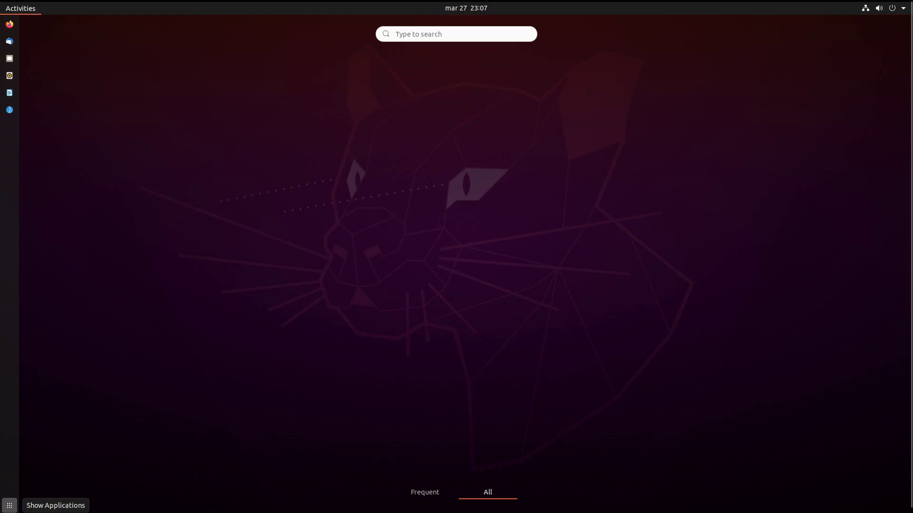
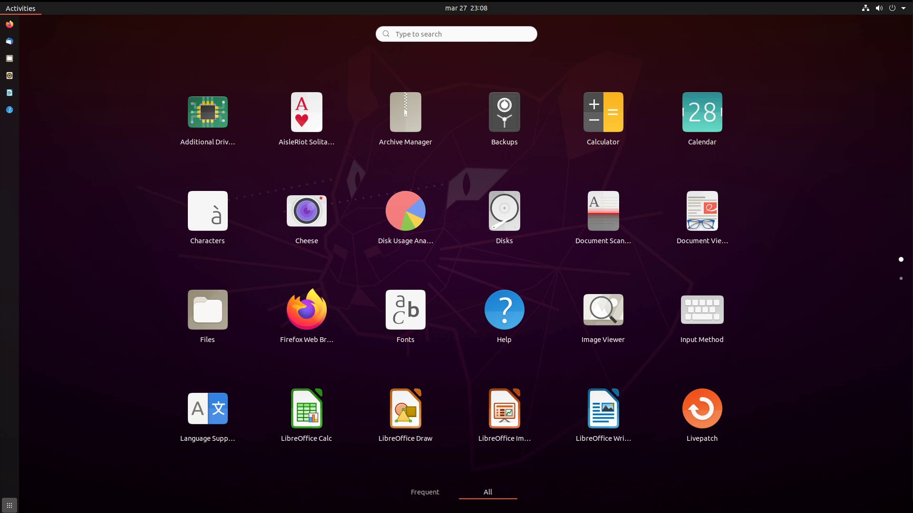
Launch the Document Viewer and close its recent-documents window.
{"action": "left_click", "coordinate": [683, 233]}
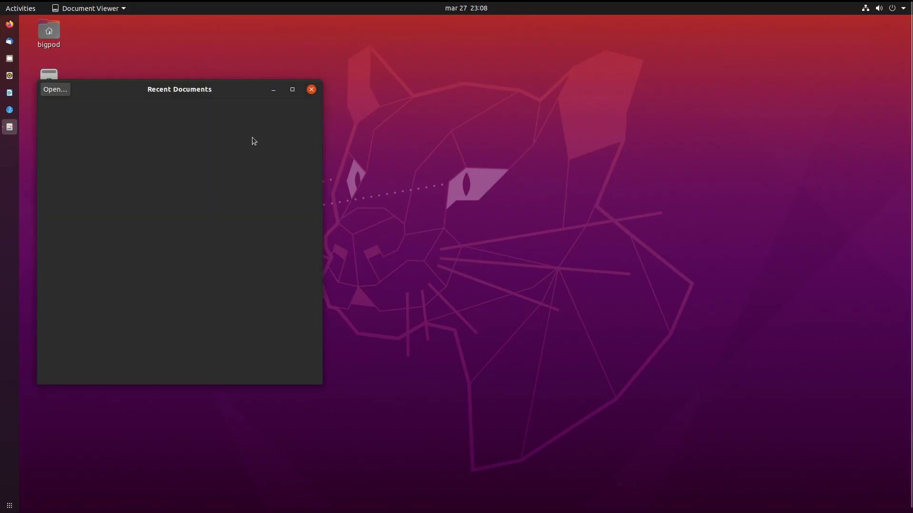
{"action": "left_click", "coordinate": [311, 90]}
{"action": "left_click", "coordinate": [9, 505]}
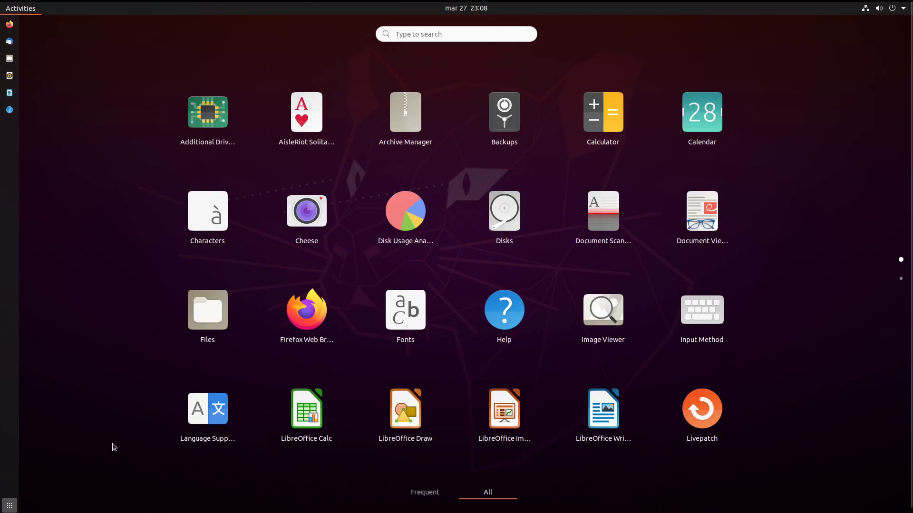
Open Files on the Home folder, maximize its window, then start Firefox.
{"action": "left_click", "coordinate": [206, 314]}
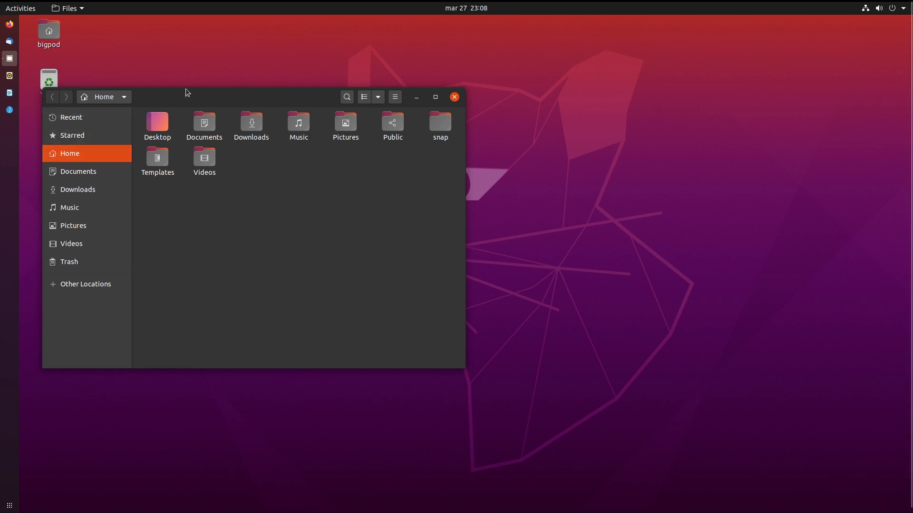
{"action": "left_click_drag", "start_coordinate": [189, 96], "coordinate": [352, 5]}
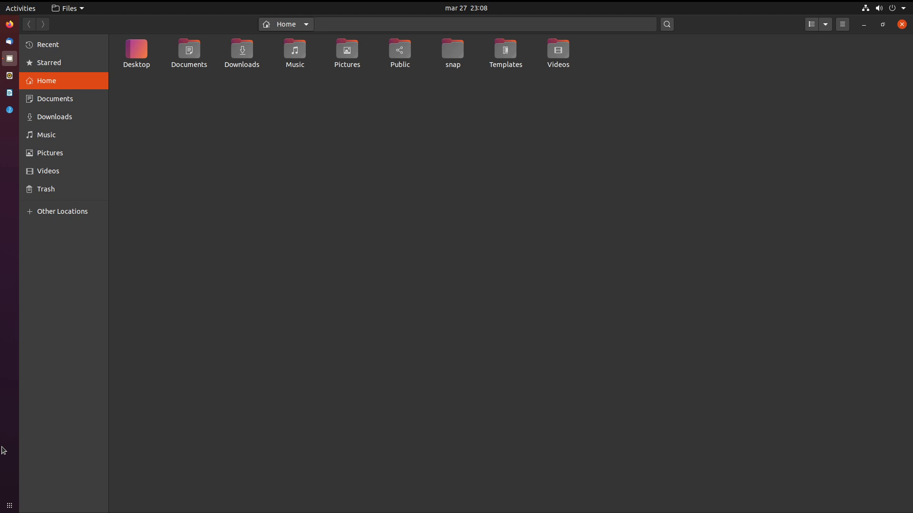
{"action": "left_click", "coordinate": [9, 505]}
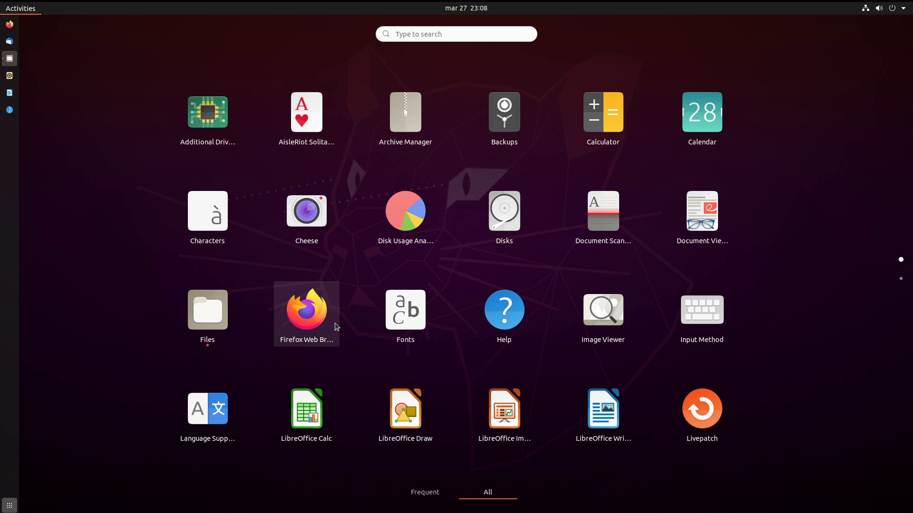
{"action": "left_click", "coordinate": [306, 311]}
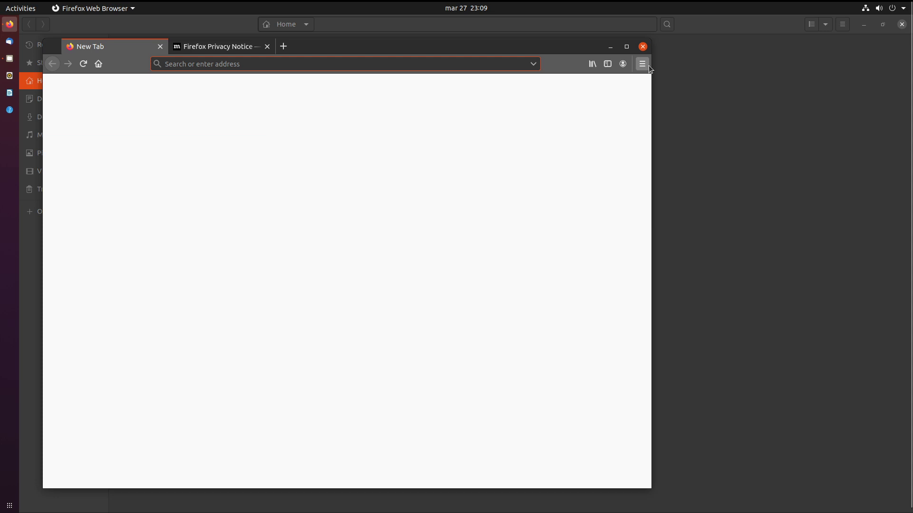
Check Firefox's About dialog showing version 74.0 (64-bit), then bring up the application grid.
{"action": "left_click", "coordinate": [647, 65]}
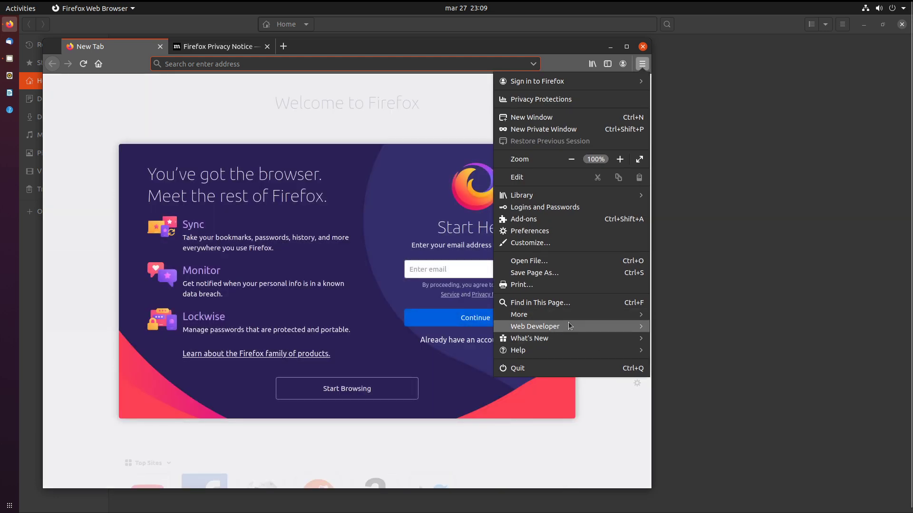
{"action": "left_click", "coordinate": [560, 349]}
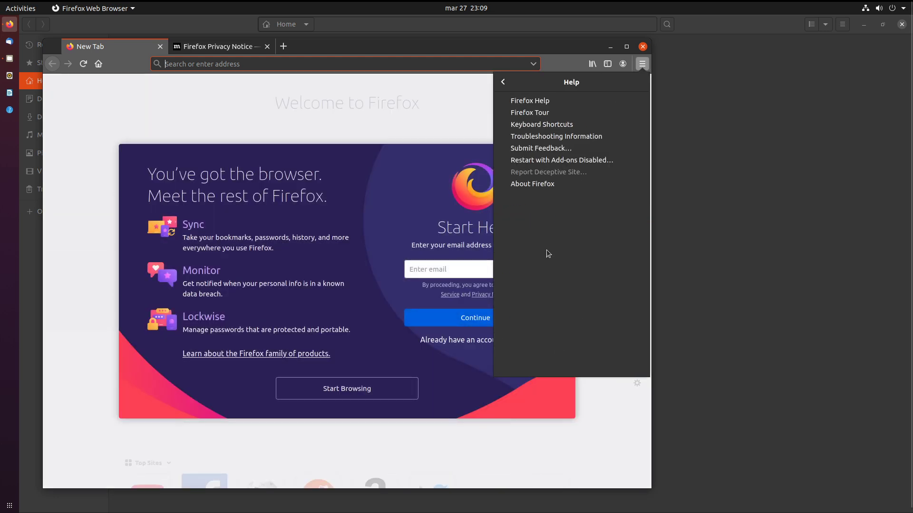
{"action": "left_click", "coordinate": [562, 187]}
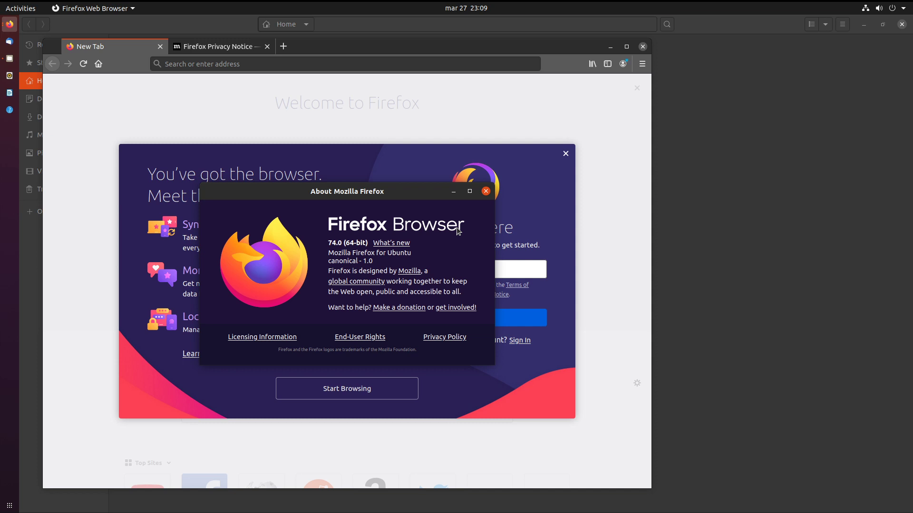
{"action": "left_click", "coordinate": [485, 191]}
{"action": "left_click", "coordinate": [9, 505]}
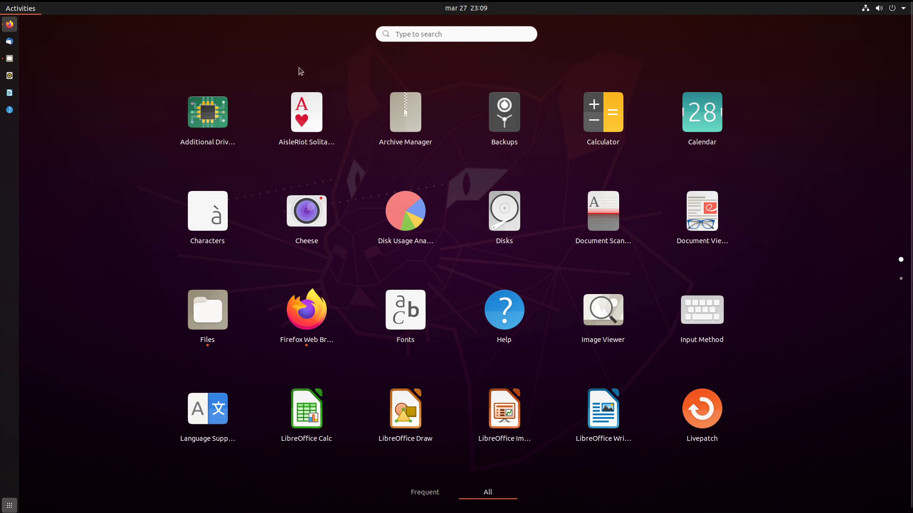
Search Activities for 'ter' and launch Terminal.
{"action": "left_click", "coordinate": [9, 505]}
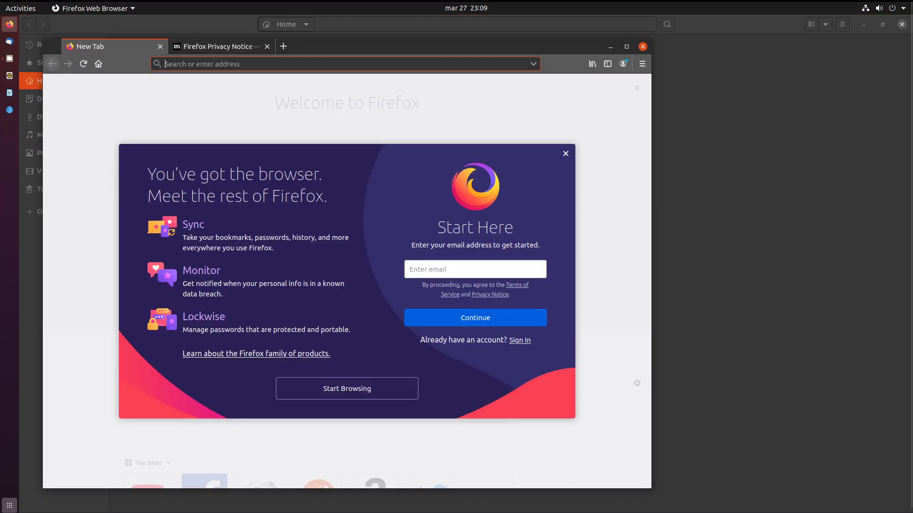
{"action": "key", "text": "super"}
{"action": "type", "text": "zrt"}
{"action": "key", "text": "BackSpace"}
{"action": "key", "text": "BackSpace"}
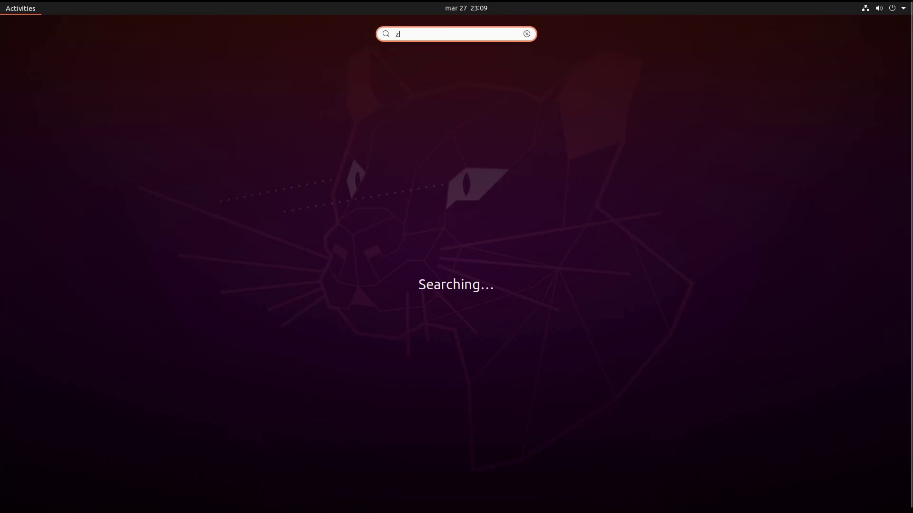
{"action": "type", "text": "rt"}
{"action": "key", "text": "BackSpace"}
{"action": "key", "text": "BackSpace"}
{"action": "key", "text": "BackSpace"}
{"action": "type", "text": "ter"}
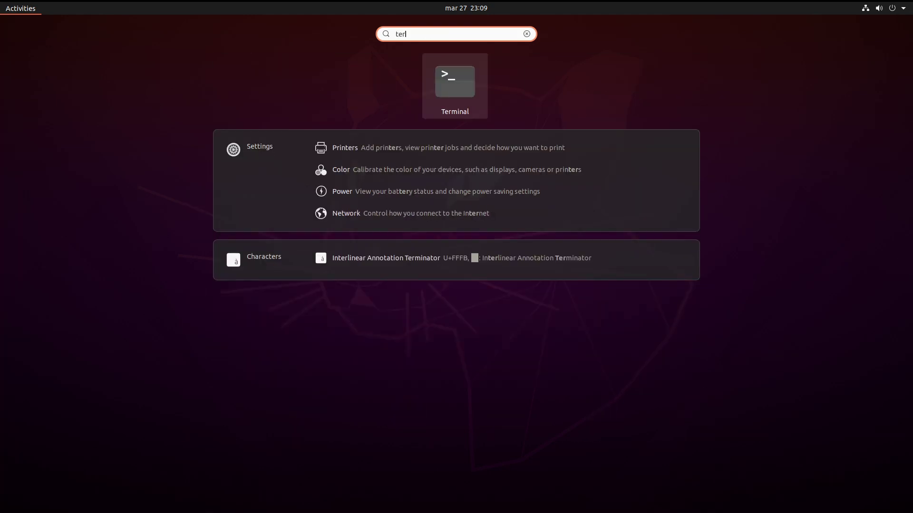
{"action": "key", "text": "Return"}
Run 'sudo apt remove yelp' with the admin password, leaving the 6-package confirmation pending.
{"action": "type", "text": "sudo"}
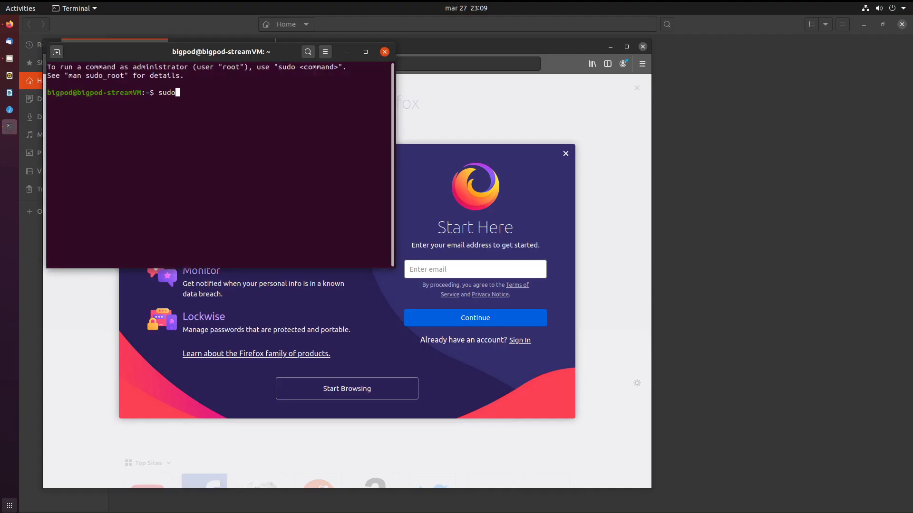
{"action": "type", "text": " apt remove yelp"}
{"action": "key", "text": "Return"}
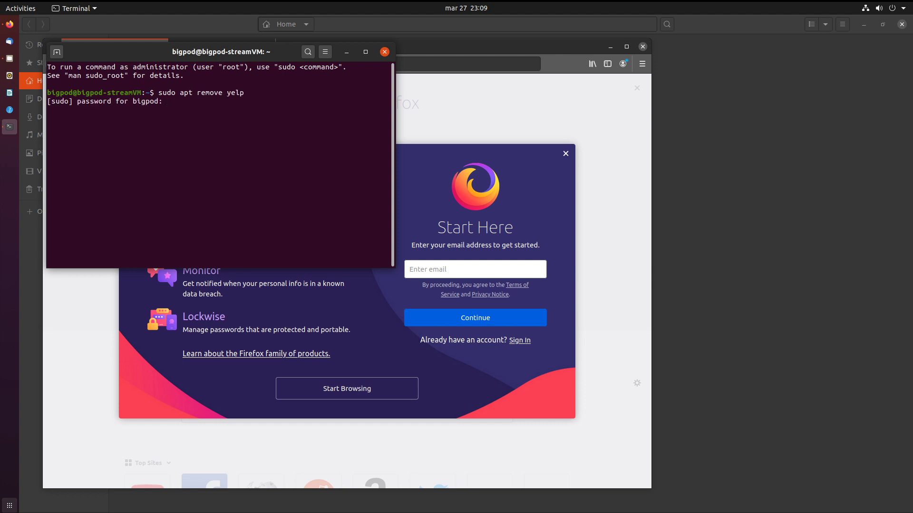
{"action": "key", "text": "Return"}
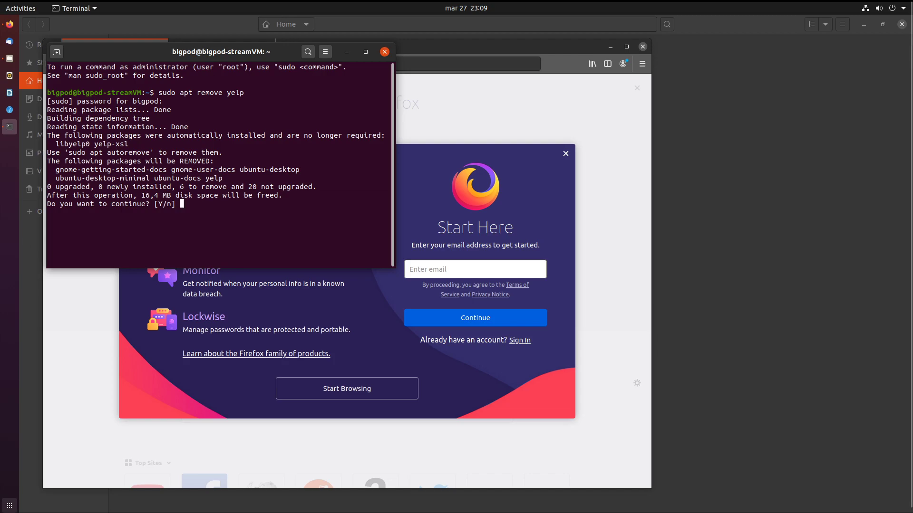
{"action": "left_click", "coordinate": [9, 505]}
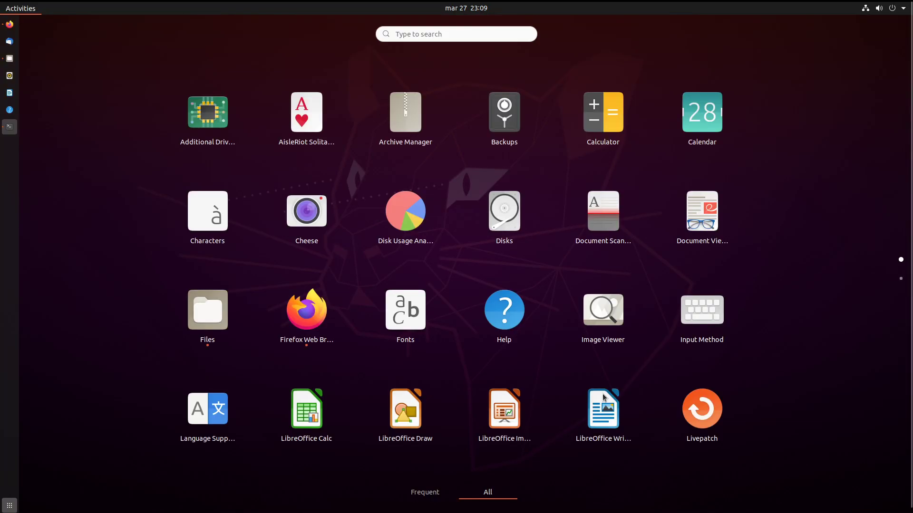
Look at the Help app's context menu, then scroll the app grid to page 2.
{"action": "right_click", "coordinate": [504, 344]}
{"action": "left_click", "coordinate": [858, 380]}
{"action": "scroll", "coordinate": [564, 207], "scroll_direction": "down", "scroll_amount": 1}
{"action": "scroll", "coordinate": [564, 211], "scroll_direction": "up", "scroll_amount": 1}
{"action": "scroll", "coordinate": [633, 322], "scroll_direction": "down", "scroll_amount": 1}
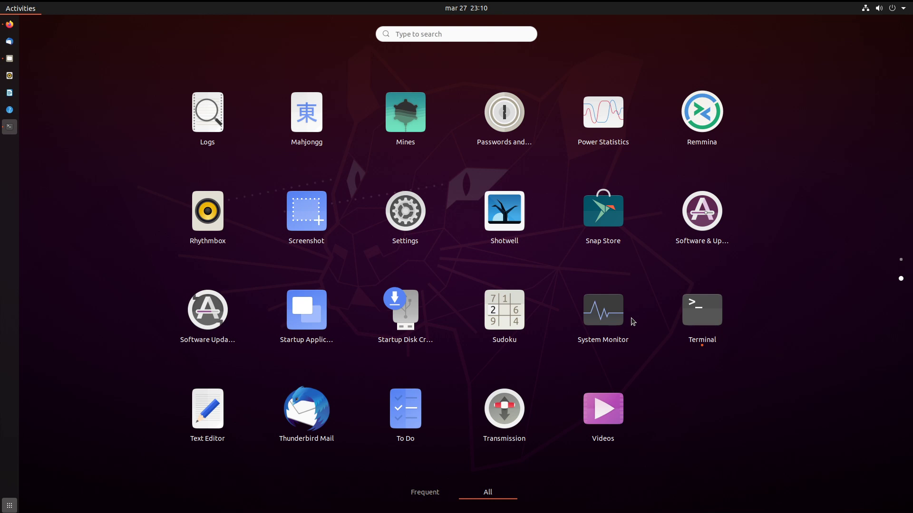
Open Logs, browse All, Applications, System, Security and Important entries, then close it.
{"action": "left_click", "coordinate": [181, 131]}
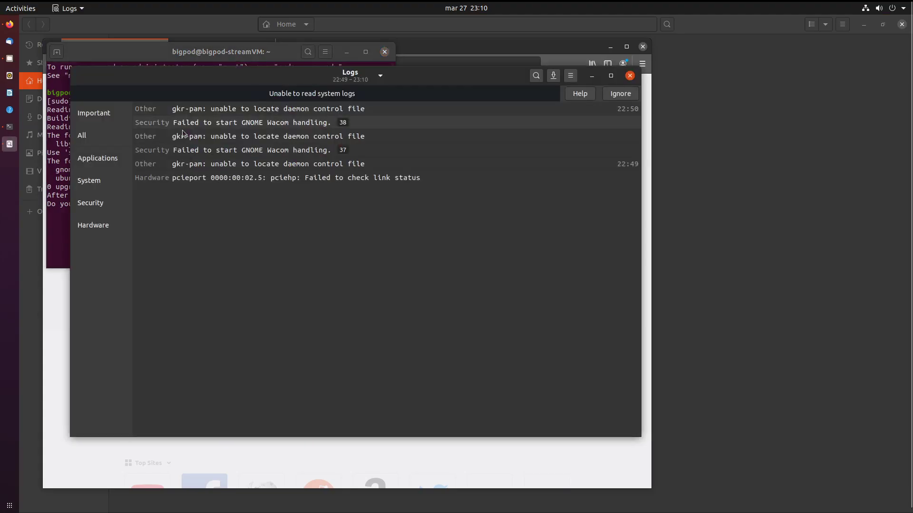
{"action": "left_click", "coordinate": [104, 142]}
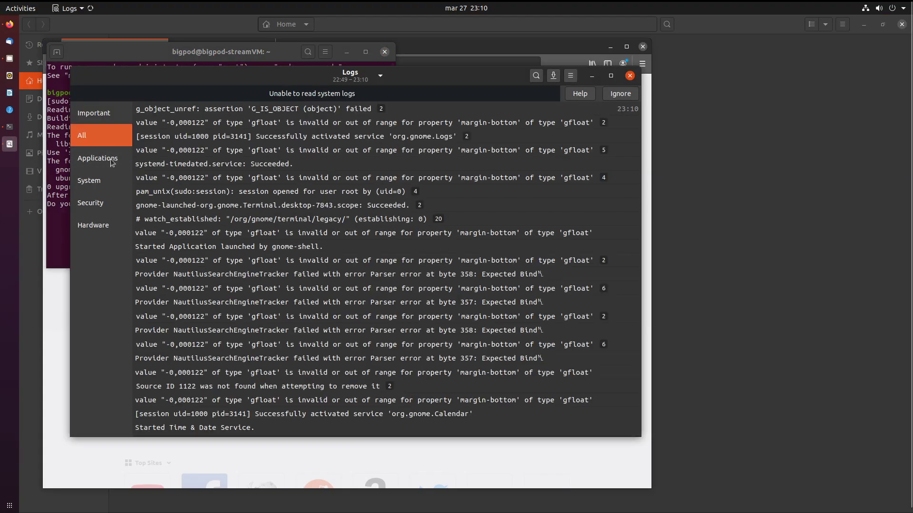
{"action": "left_click", "coordinate": [100, 158]}
{"action": "left_click", "coordinate": [93, 181]}
{"action": "left_click", "coordinate": [95, 203]}
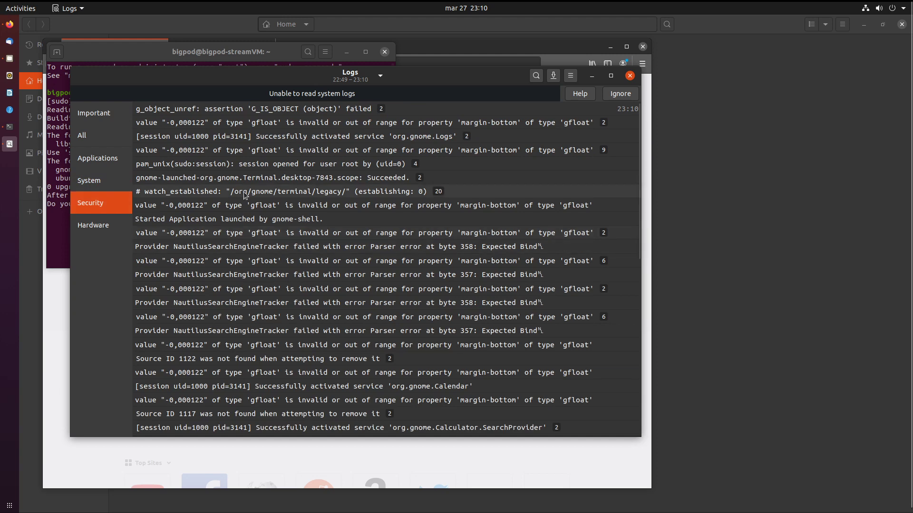
{"action": "left_click", "coordinate": [245, 192]}
{"action": "left_click", "coordinate": [244, 193]}
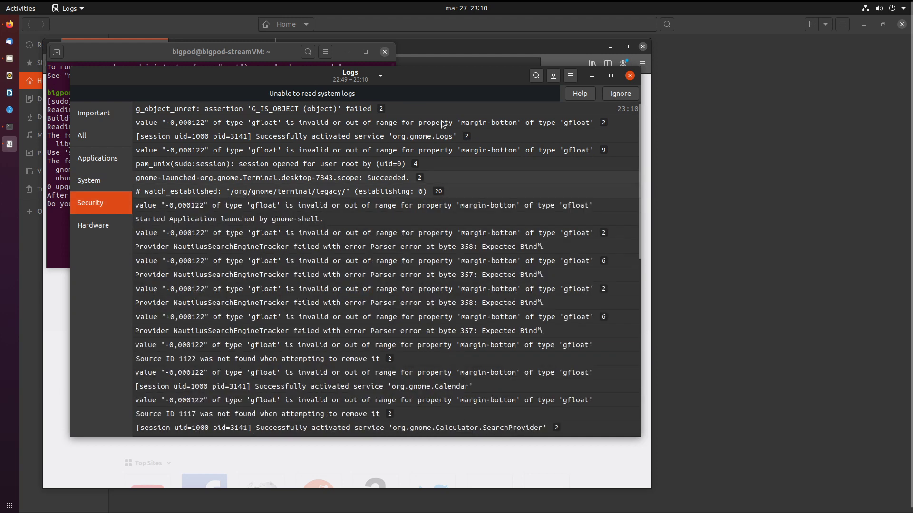
{"action": "left_click", "coordinate": [127, 117]}
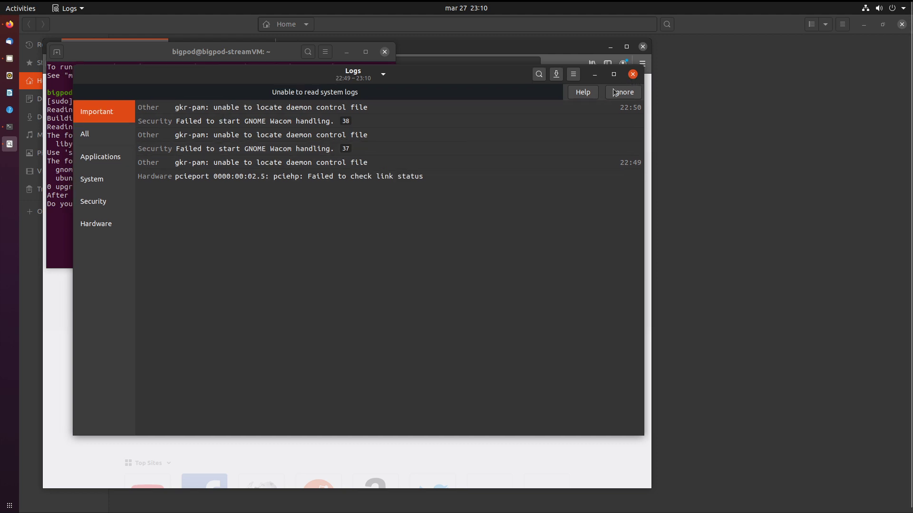
{"action": "left_click", "coordinate": [629, 77]}
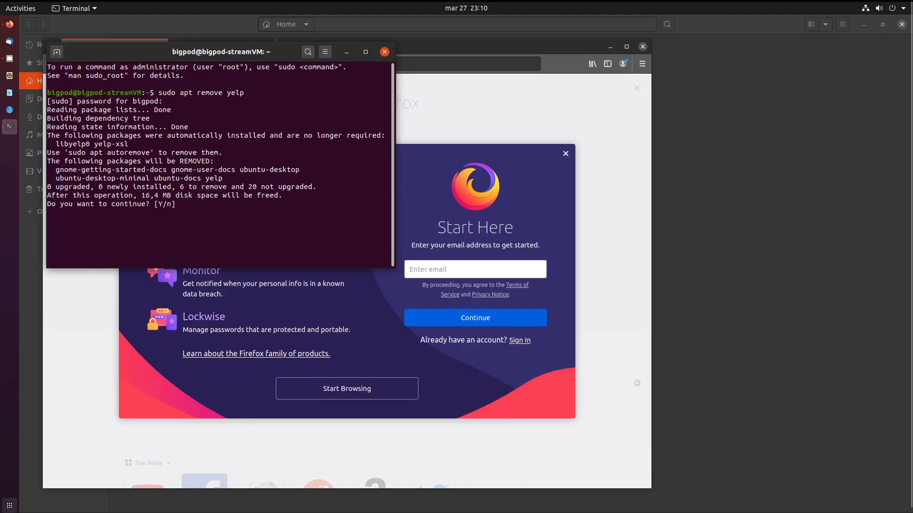
Open Passwords and Keys maximized, confirm seahorse 3.36 in About, then close it.
{"action": "left_click", "coordinate": [10, 505]}
{"action": "scroll", "coordinate": [402, 422], "scroll_direction": "down", "scroll_amount": 1}
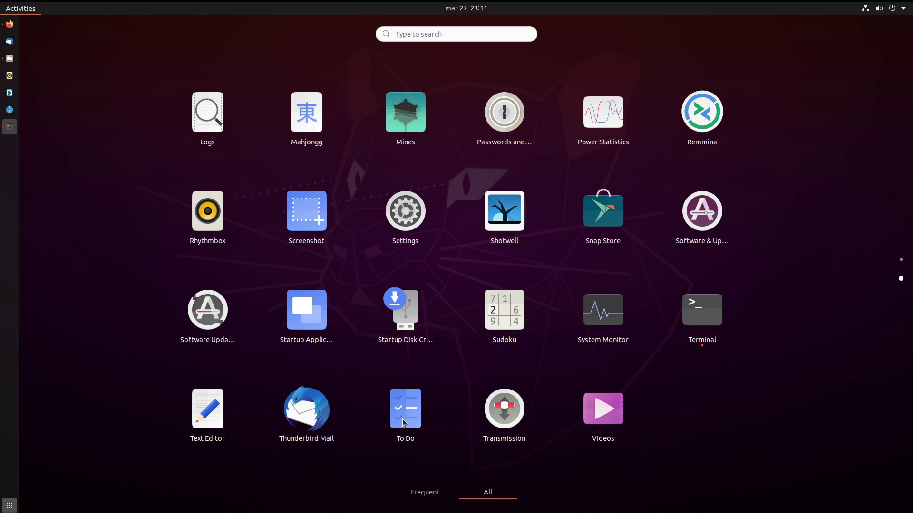
{"action": "left_click", "coordinate": [504, 113]}
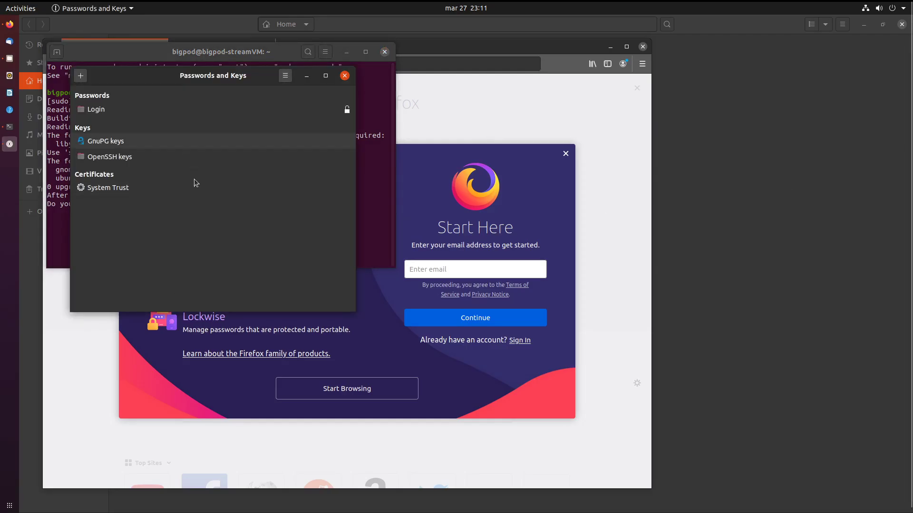
{"action": "double_click", "coordinate": [275, 77]}
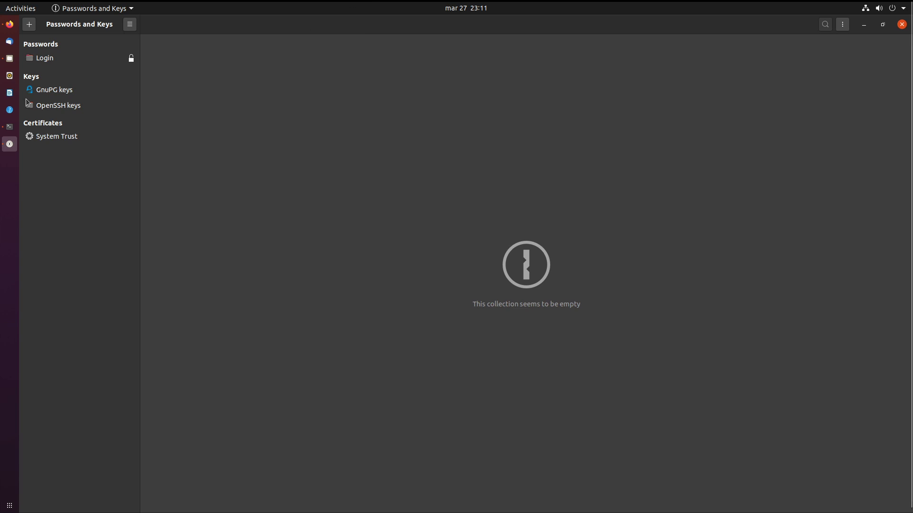
{"action": "left_click", "coordinate": [129, 25]}
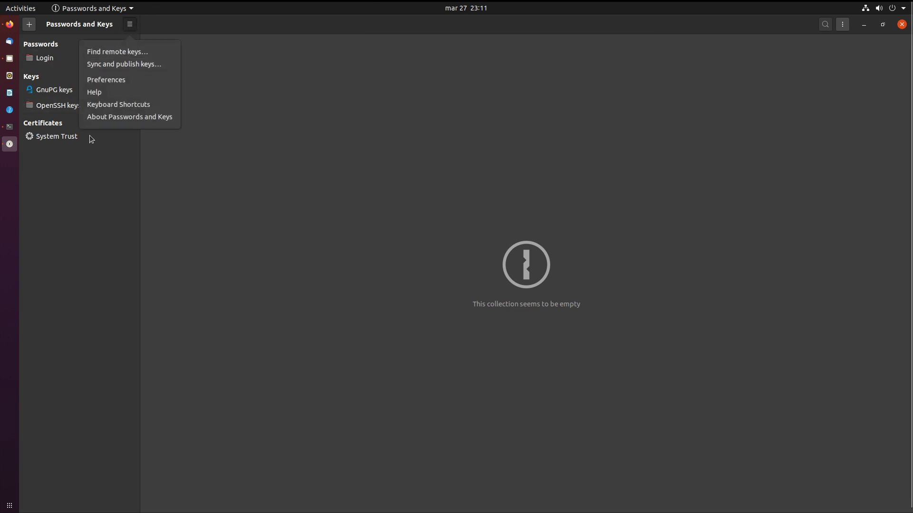
{"action": "left_click", "coordinate": [93, 118]}
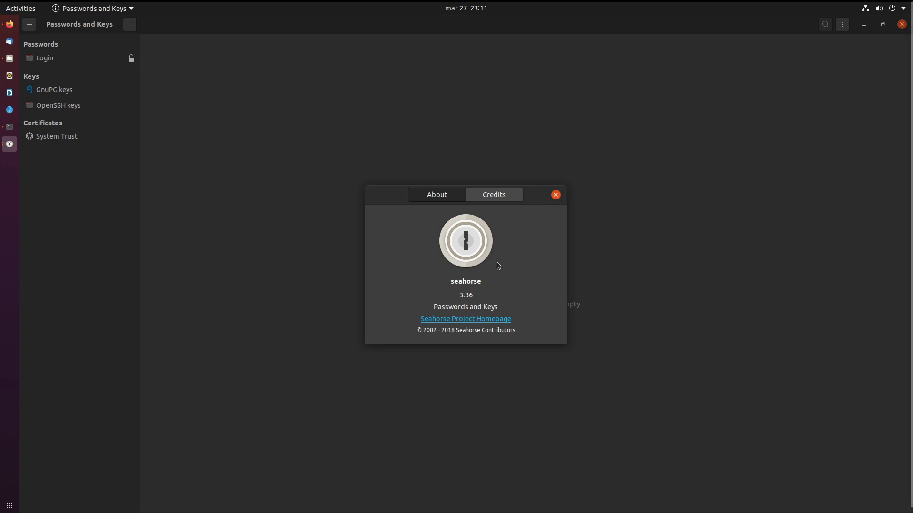
{"action": "left_click", "coordinate": [556, 197]}
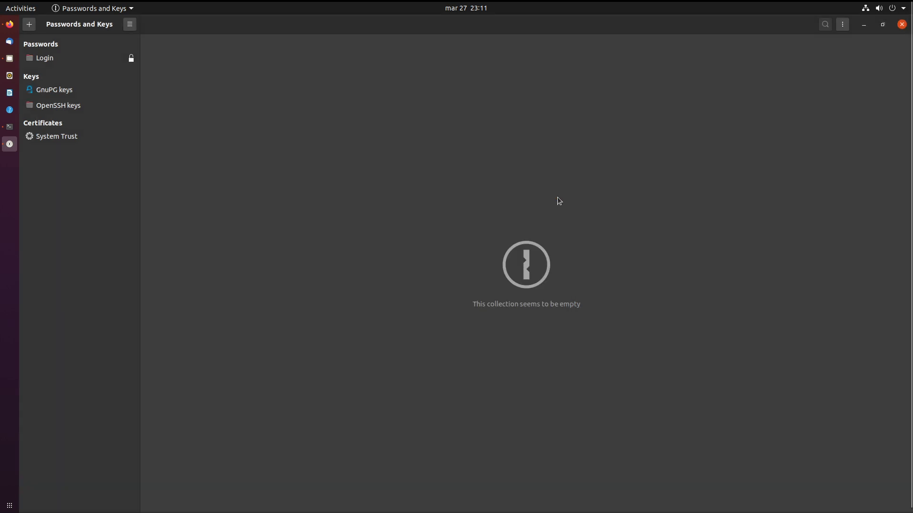
{"action": "left_click", "coordinate": [901, 25]}
{"action": "left_click", "coordinate": [4, 506]}
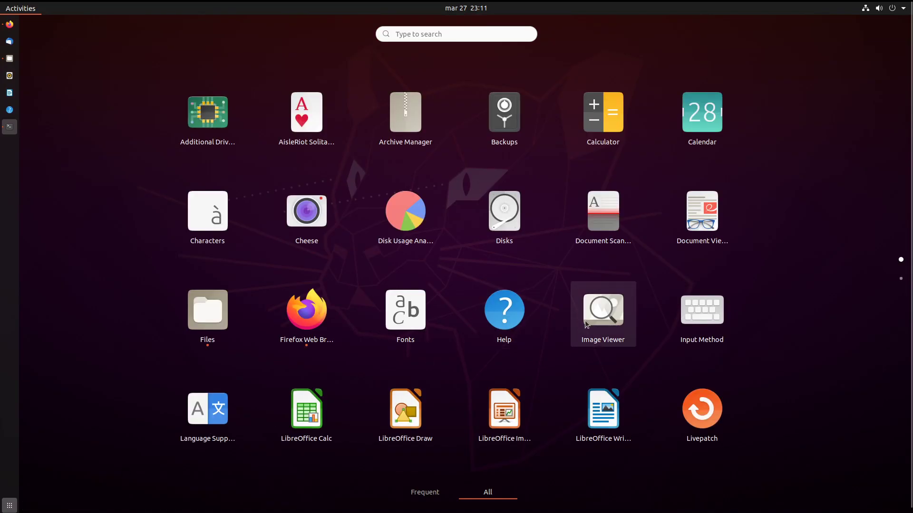
Scroll the app grid to its second page and start Remmina.
{"action": "scroll", "coordinate": [583, 305], "scroll_direction": "down", "scroll_amount": 1}
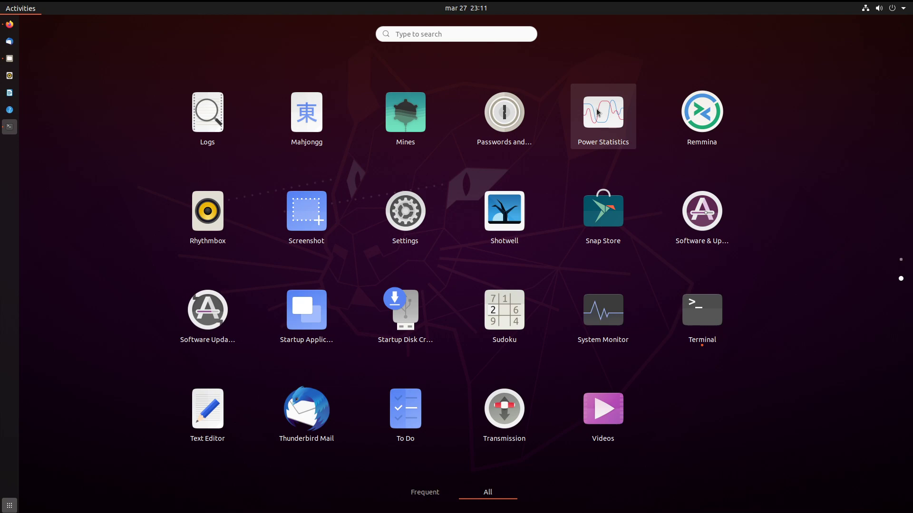
{"action": "left_click", "coordinate": [732, 117]}
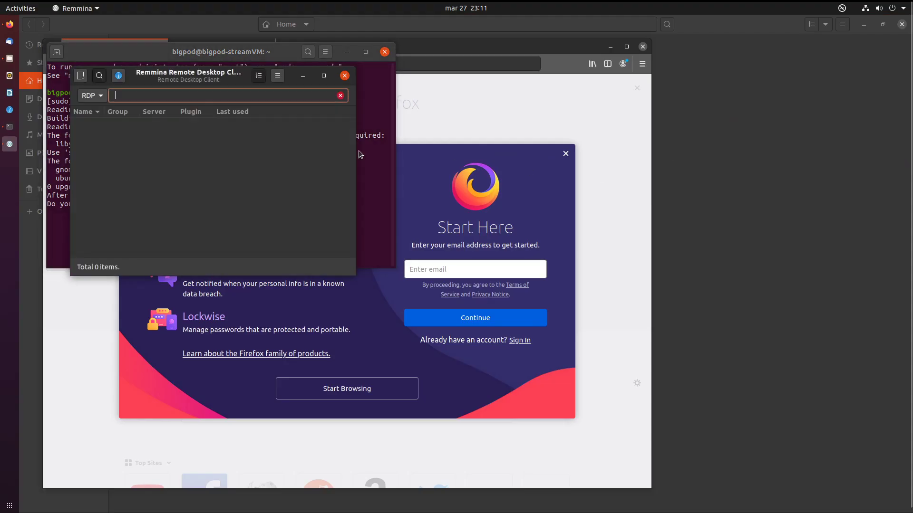
Maximize Remmina, dismiss What's new, check the protocol list keeping RDP, and close the window.
{"action": "double_click", "coordinate": [218, 75]}
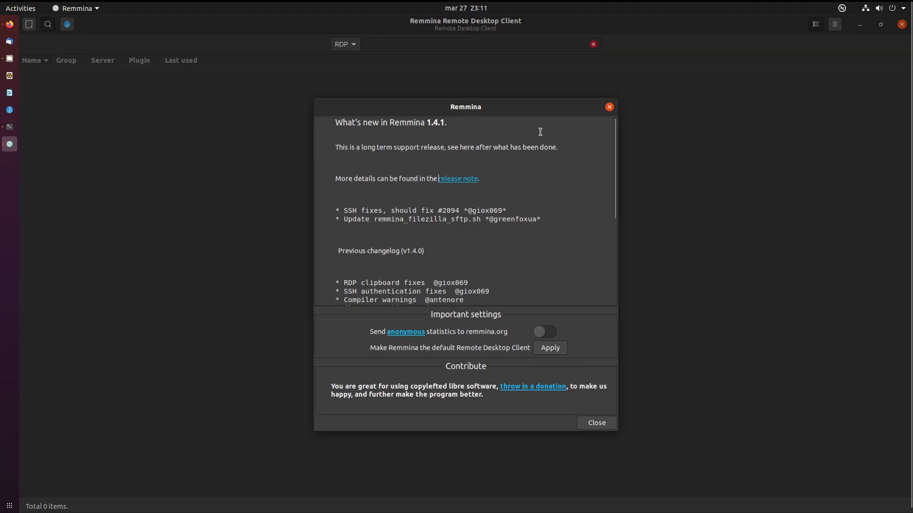
{"action": "left_click", "coordinate": [609, 107]}
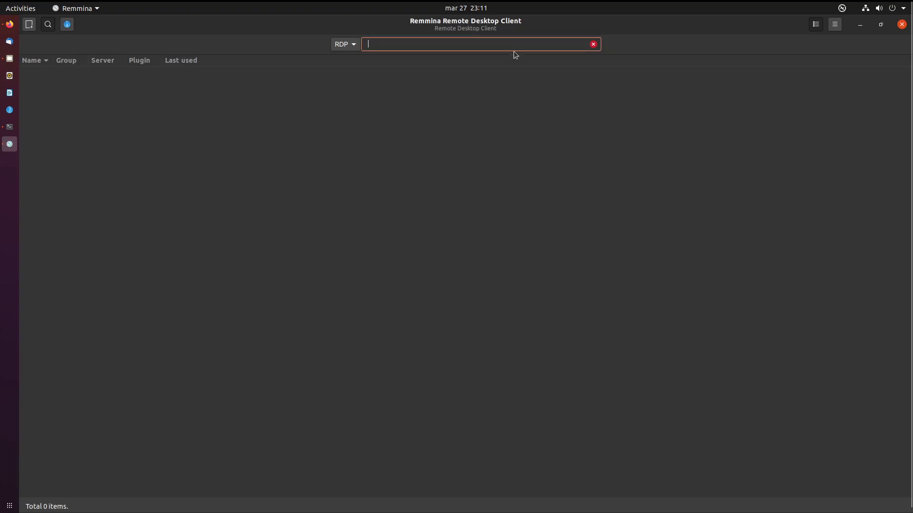
{"action": "left_click", "coordinate": [340, 48]}
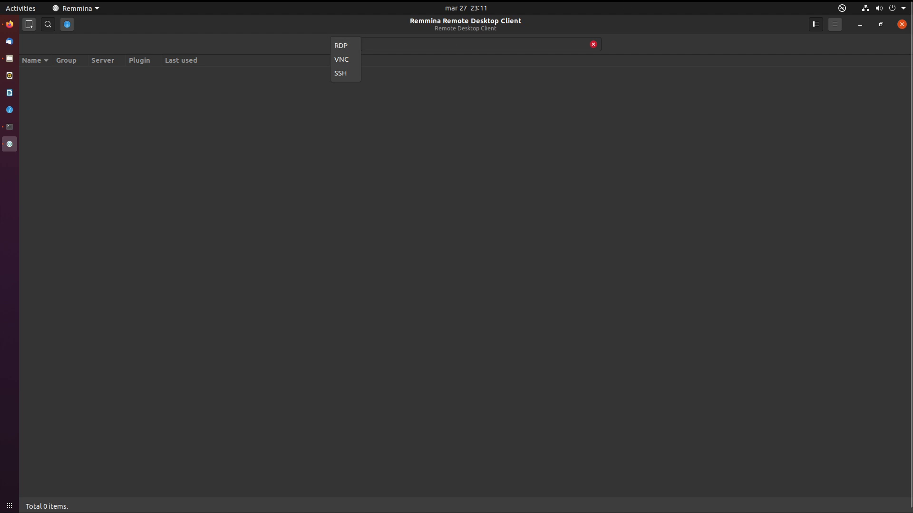
{"action": "left_click", "coordinate": [882, 120]}
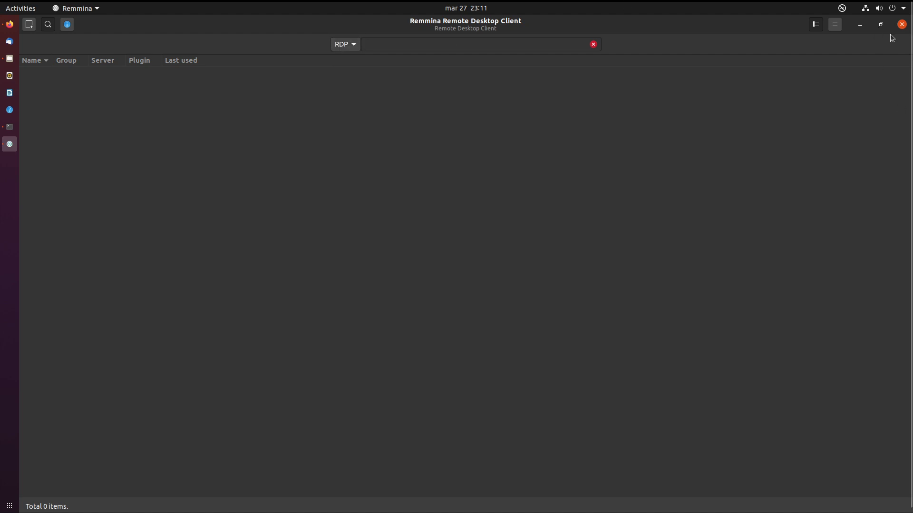
{"action": "left_click", "coordinate": [901, 25]}
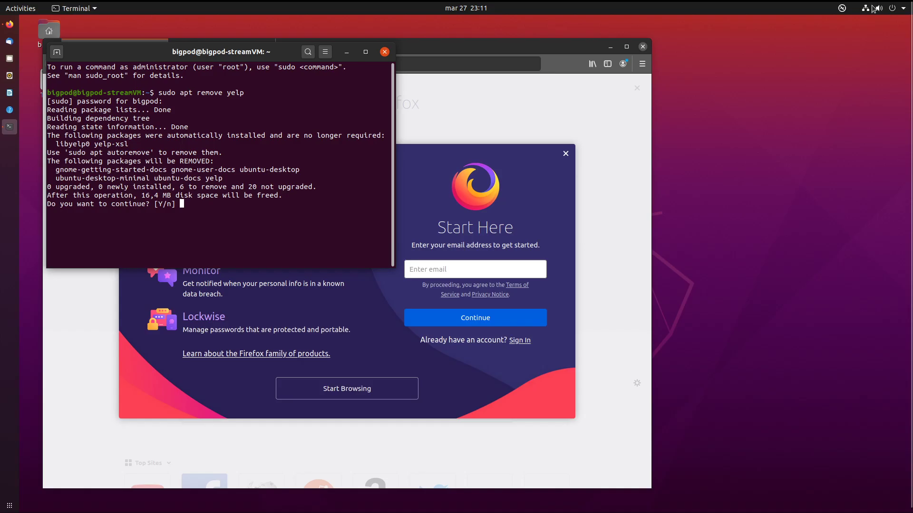
Quit Remmina 1.4.1 from its tray menu and show the application grid.
{"action": "left_click", "coordinate": [842, 8]}
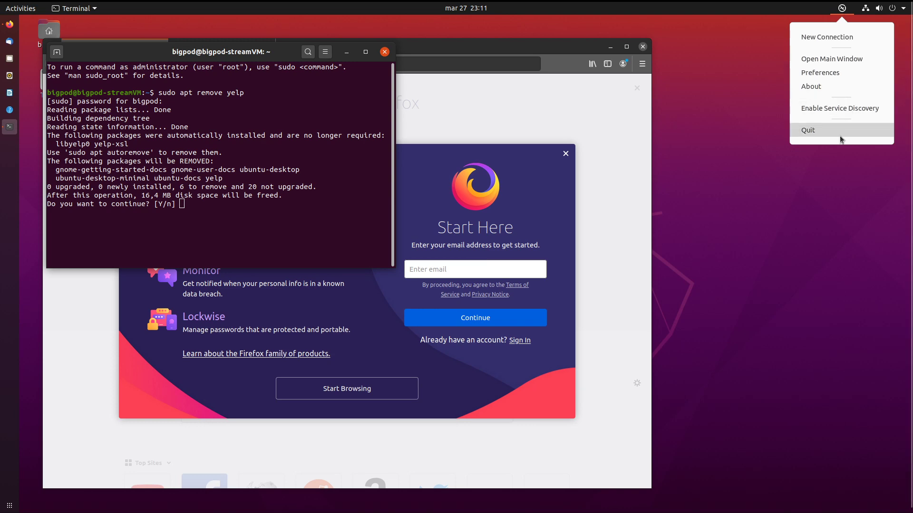
{"action": "left_click", "coordinate": [841, 131]}
{"action": "left_click", "coordinate": [9, 505]}
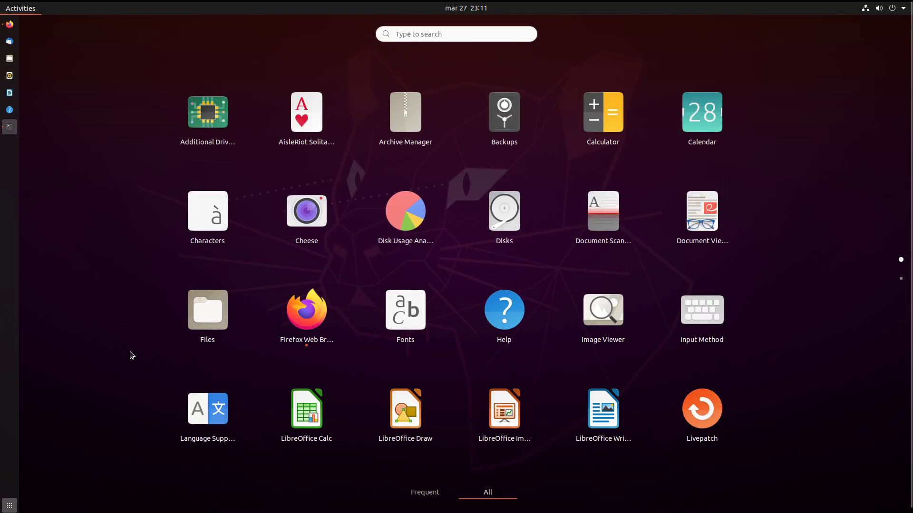
Start Snap Store, close Terminal and Firefox confirming both prompts, then show the app grid.
{"action": "scroll", "coordinate": [339, 315], "scroll_direction": "down", "scroll_amount": 1}
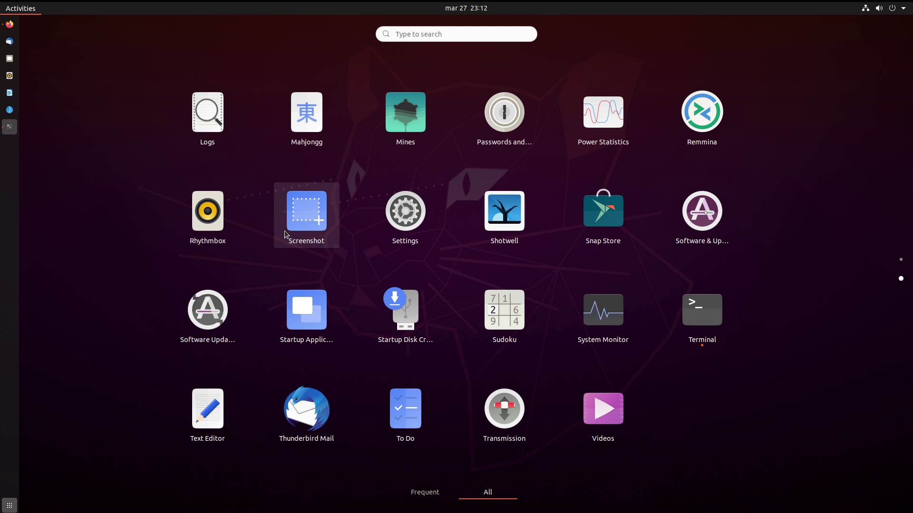
{"action": "left_click", "coordinate": [611, 214]}
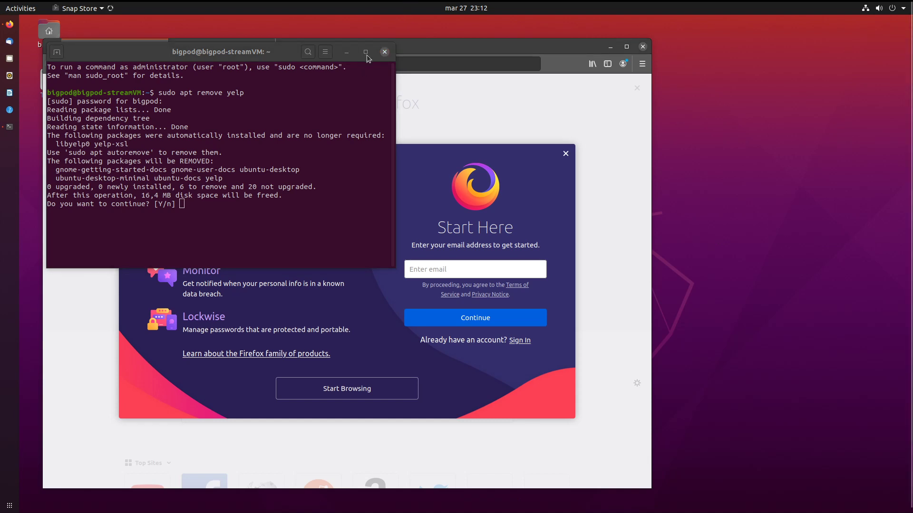
{"action": "left_click", "coordinate": [385, 51]}
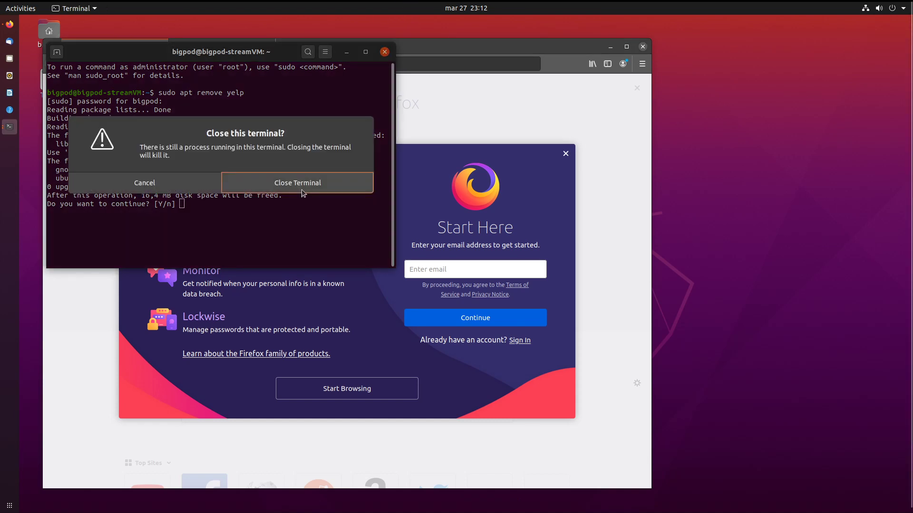
{"action": "left_click", "coordinate": [303, 192]}
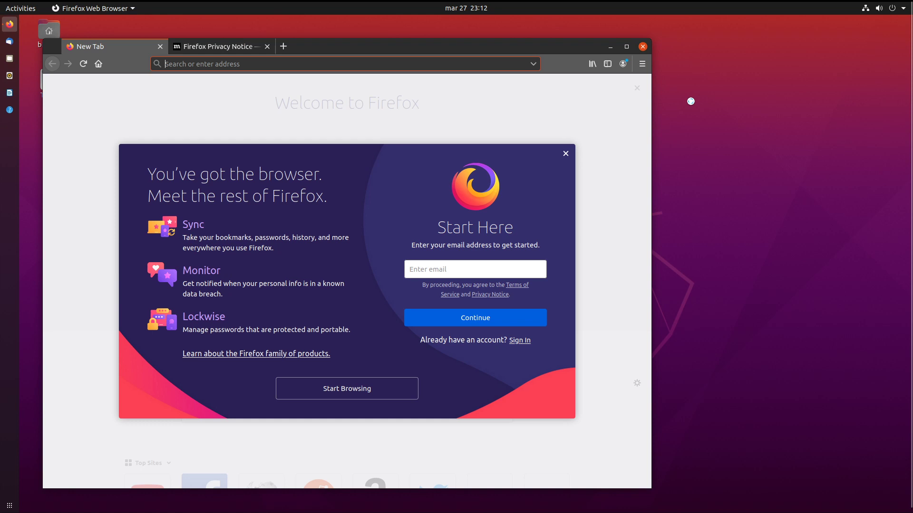
{"action": "left_click", "coordinate": [642, 46]}
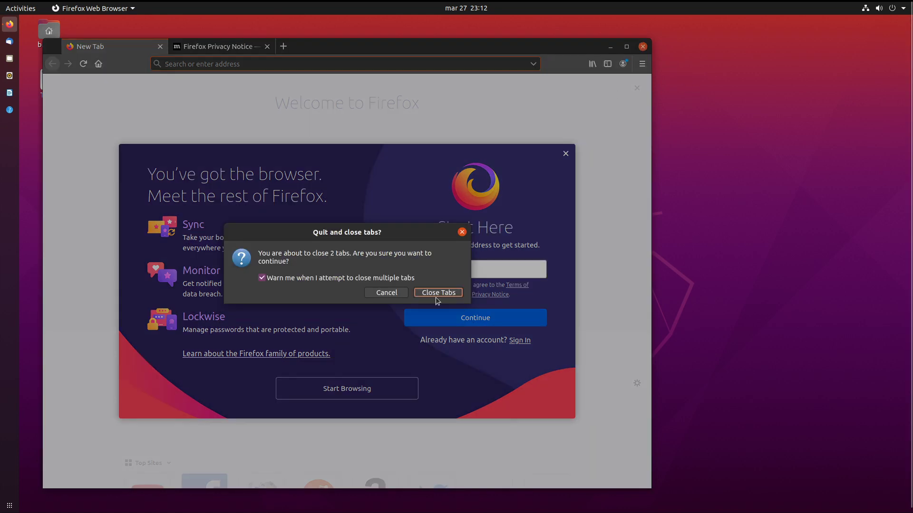
{"action": "left_click", "coordinate": [436, 293]}
{"action": "key", "text": "super+a"}
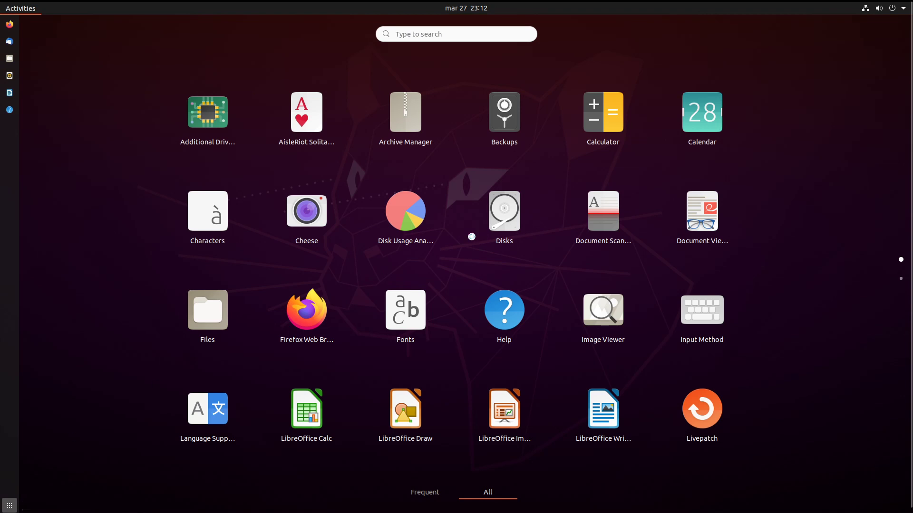
Launch Snap Store again from the app grid's second page.
{"action": "scroll", "coordinate": [471, 236], "scroll_direction": "down", "scroll_amount": 1}
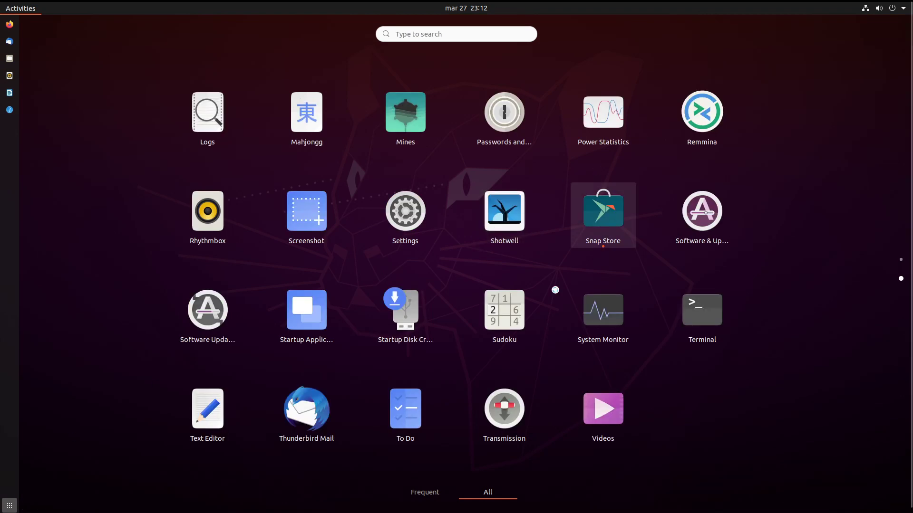
{"action": "left_click", "coordinate": [602, 211]}
{"action": "left_click", "coordinate": [9, 506]}
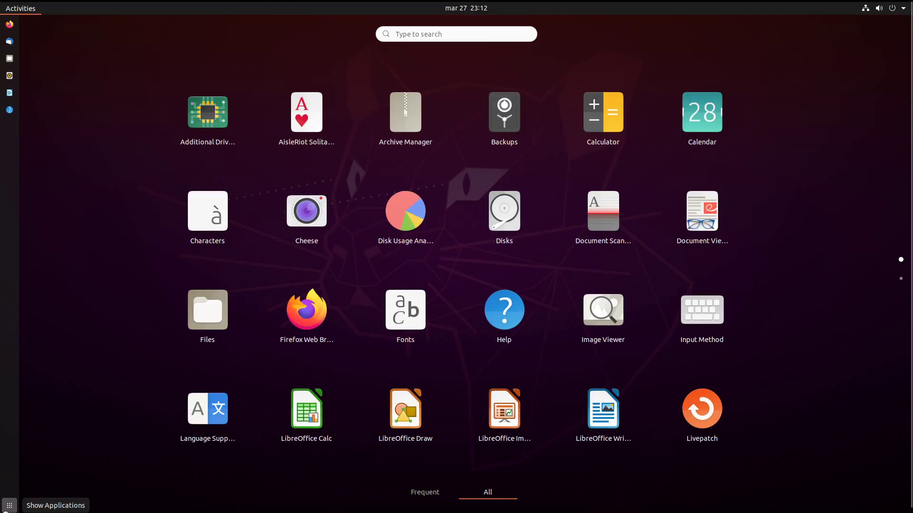
Switch the app grid to Frequent applications, then back to All.
{"action": "scroll", "coordinate": [586, 163], "scroll_direction": "down", "scroll_amount": 1}
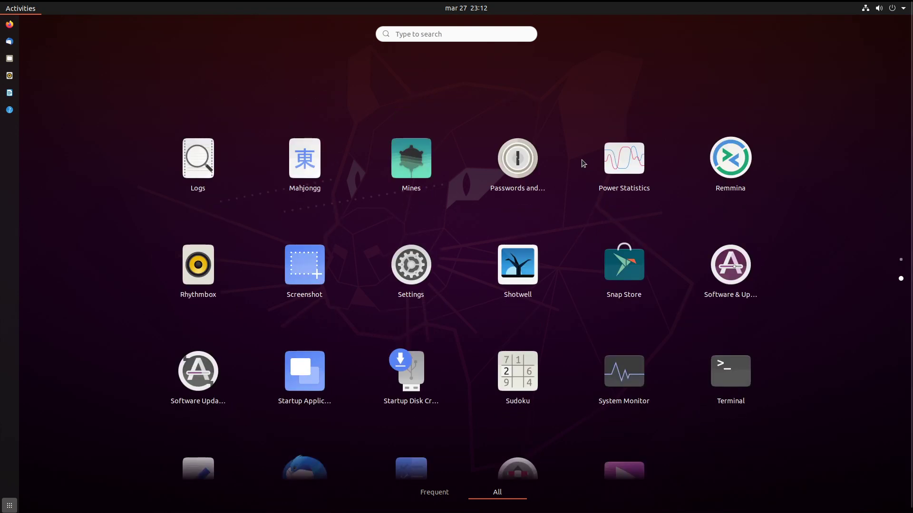
{"action": "scroll", "coordinate": [583, 163], "scroll_direction": "up", "scroll_amount": 1}
{"action": "scroll", "coordinate": [583, 163], "scroll_direction": "down", "scroll_amount": 1}
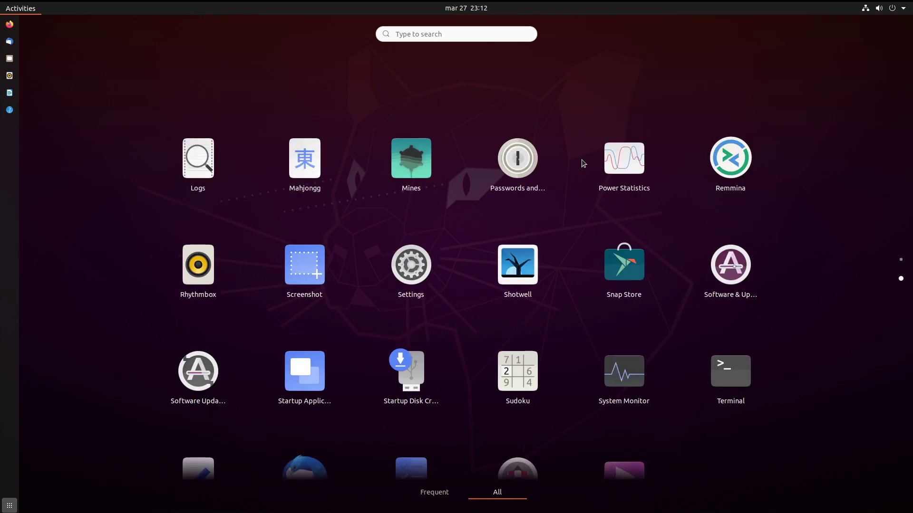
{"action": "left_click", "coordinate": [437, 497]}
{"action": "left_click", "coordinate": [10, 506]}
{"action": "left_click", "coordinate": [10, 506]}
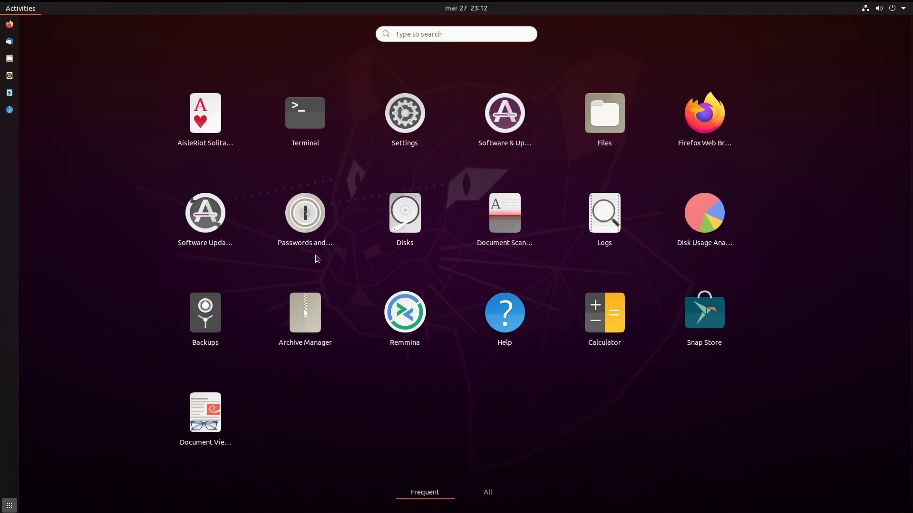
{"action": "left_click", "coordinate": [493, 500]}
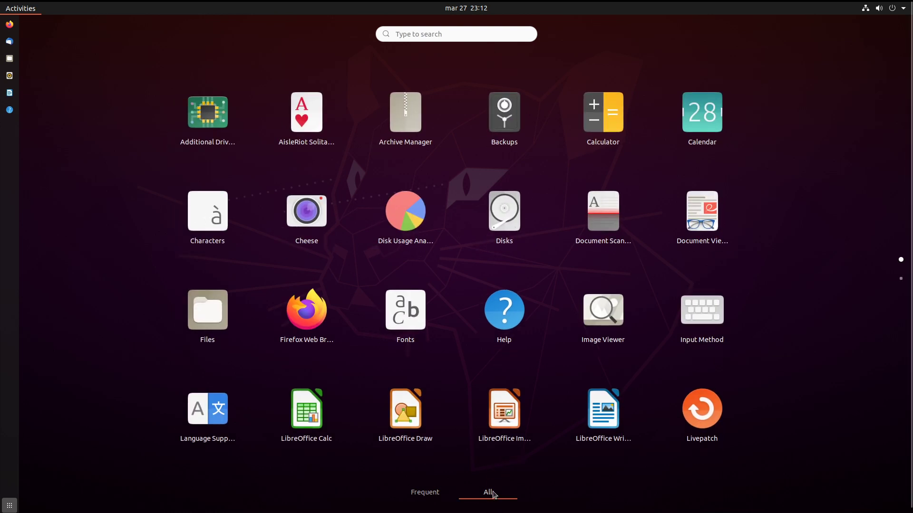
{"action": "scroll", "coordinate": [502, 369], "scroll_direction": "down", "scroll_amount": 1}
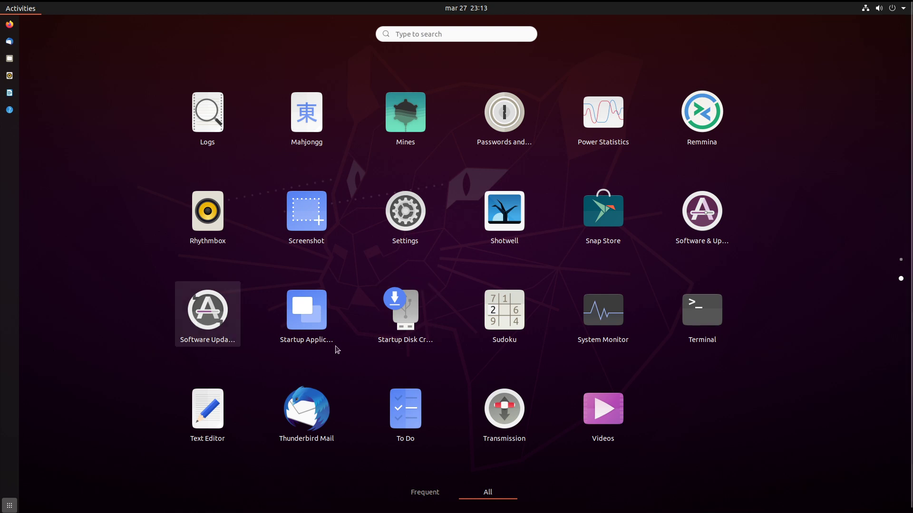
Open Startup Applications, select SSH Key Agent, cancel adding a new program and close the preferences.
{"action": "left_click", "coordinate": [324, 329]}
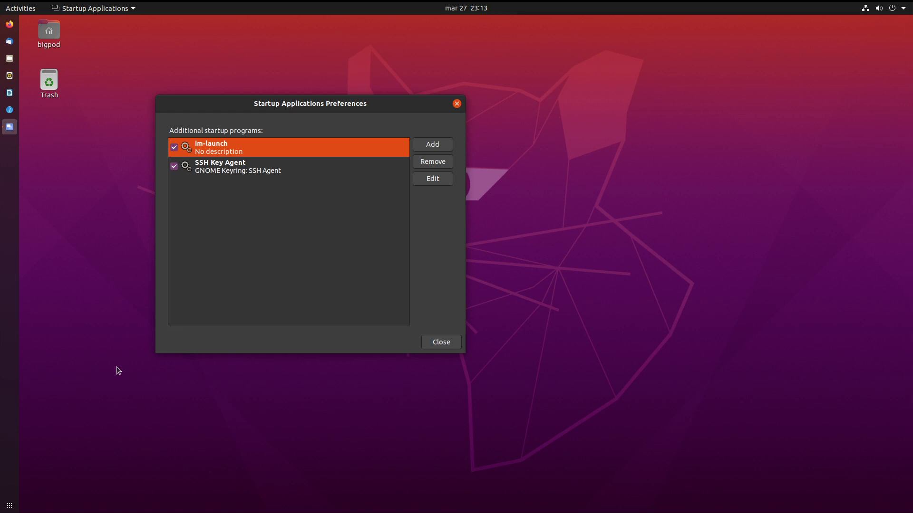
{"action": "left_click", "coordinate": [292, 167]}
{"action": "left_click", "coordinate": [442, 148]}
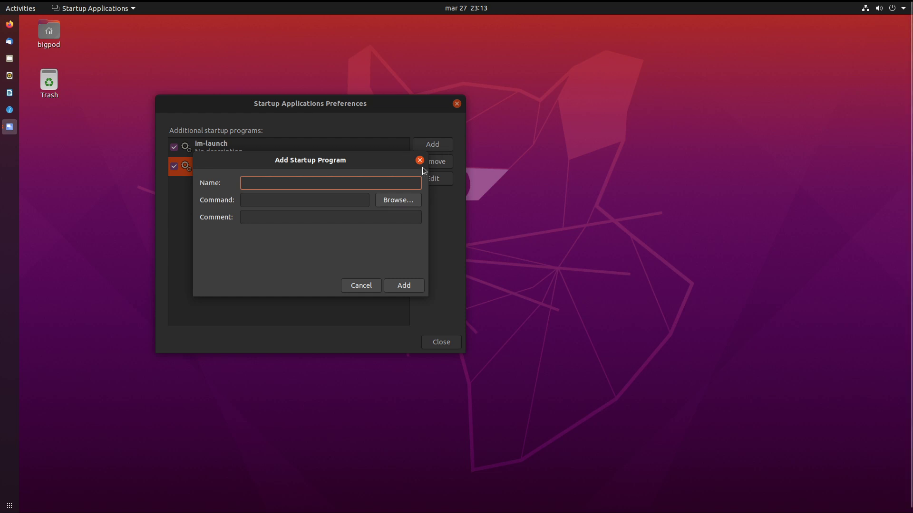
{"action": "left_click", "coordinate": [365, 291]}
{"action": "left_click", "coordinate": [430, 341]}
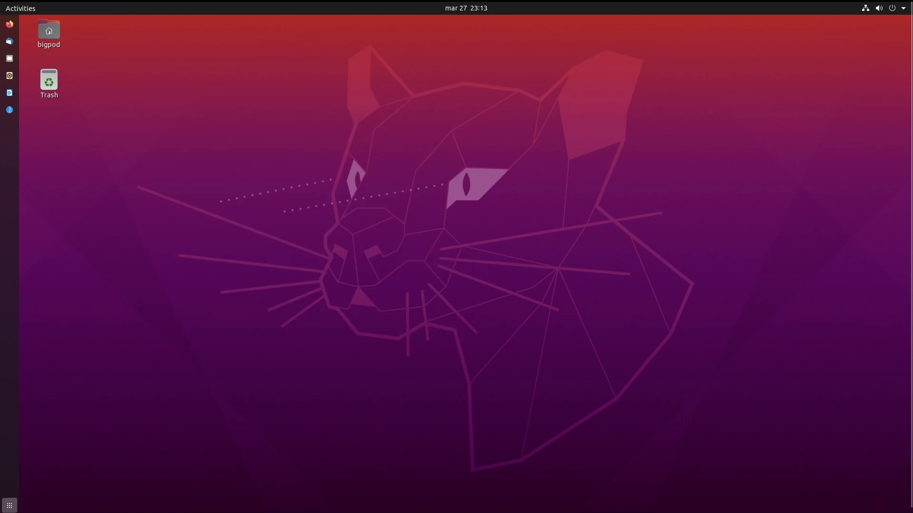
{"action": "left_click", "coordinate": [9, 505]}
Launch Startup Disk Creator, close it, and return to the app grid's second page.
{"action": "scroll", "coordinate": [531, 391], "scroll_direction": "down", "scroll_amount": 1}
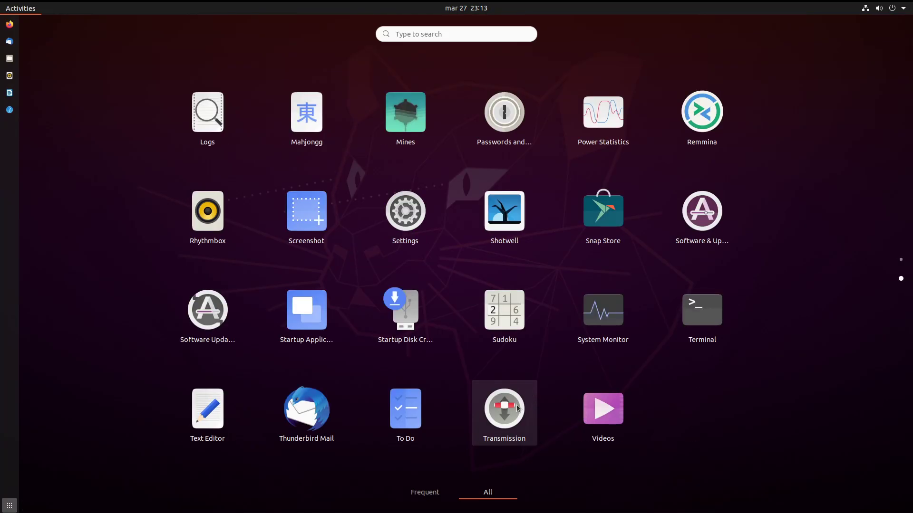
{"action": "left_click", "coordinate": [421, 332]}
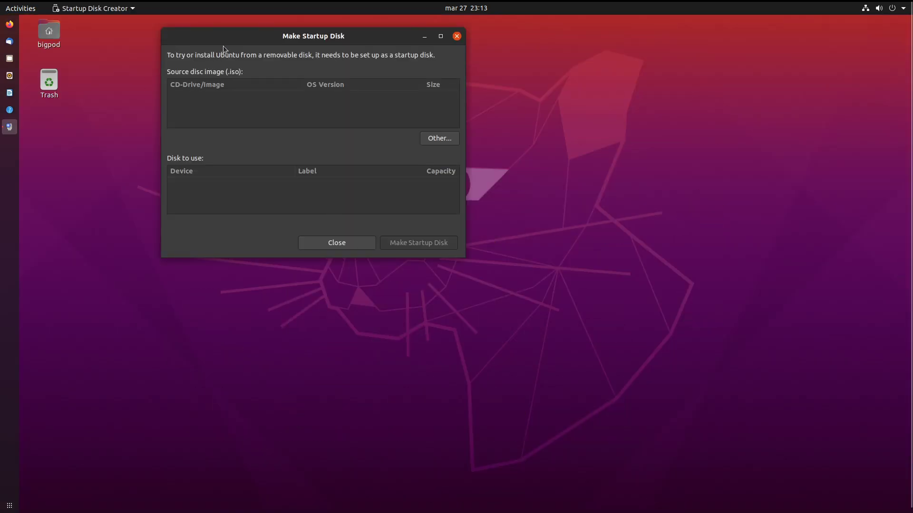
{"action": "left_click", "coordinate": [364, 240]}
{"action": "left_click", "coordinate": [9, 506]}
{"action": "scroll", "coordinate": [350, 372], "scroll_direction": "down", "scroll_amount": 1}
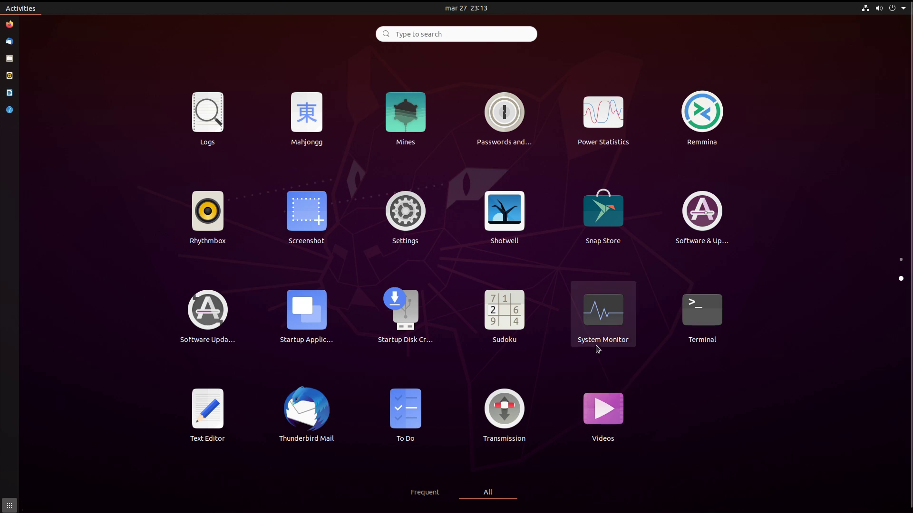
Launch Text Editor, then go back to the second page of the applications grid.
{"action": "left_click", "coordinate": [220, 440]}
{"action": "left_click", "coordinate": [9, 505]}
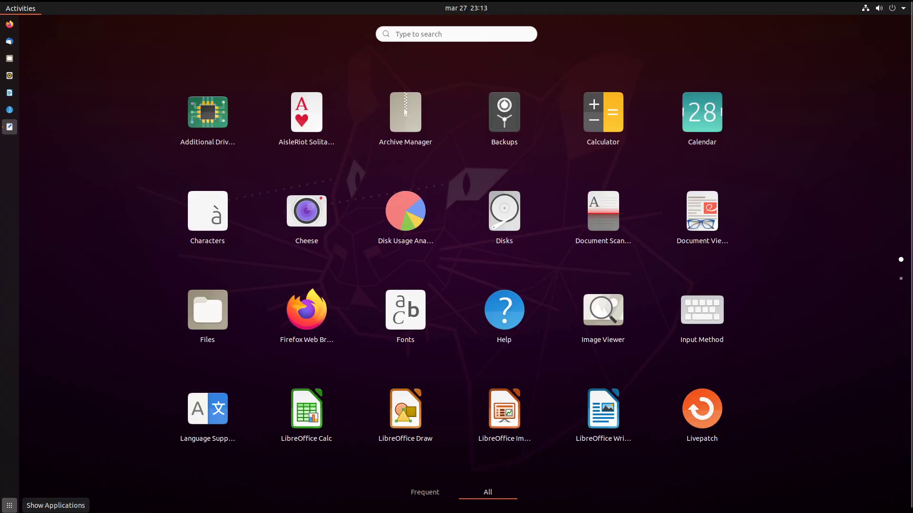
{"action": "scroll", "coordinate": [757, 292], "scroll_direction": "down", "scroll_amount": 1}
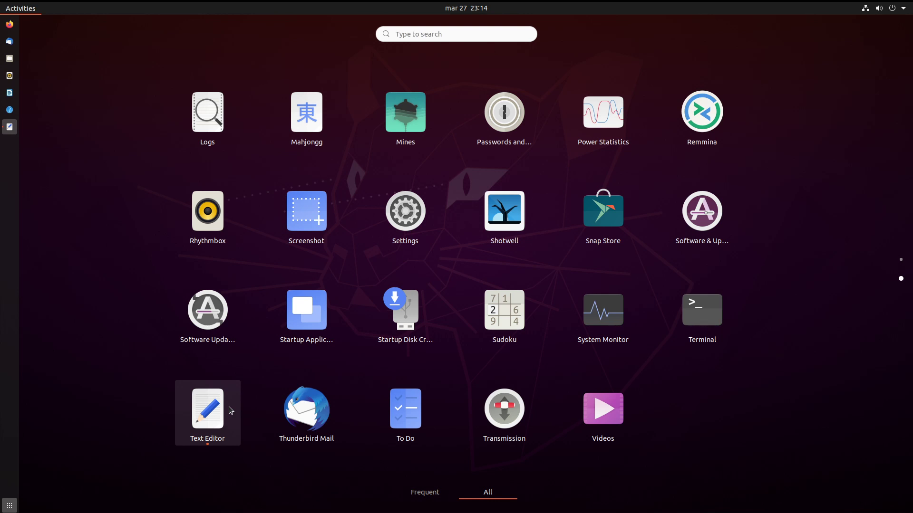
Launch Videos, view its Help page, then close Help, Videos and the Untitled Document 1 editor.
{"action": "left_click", "coordinate": [612, 441]}
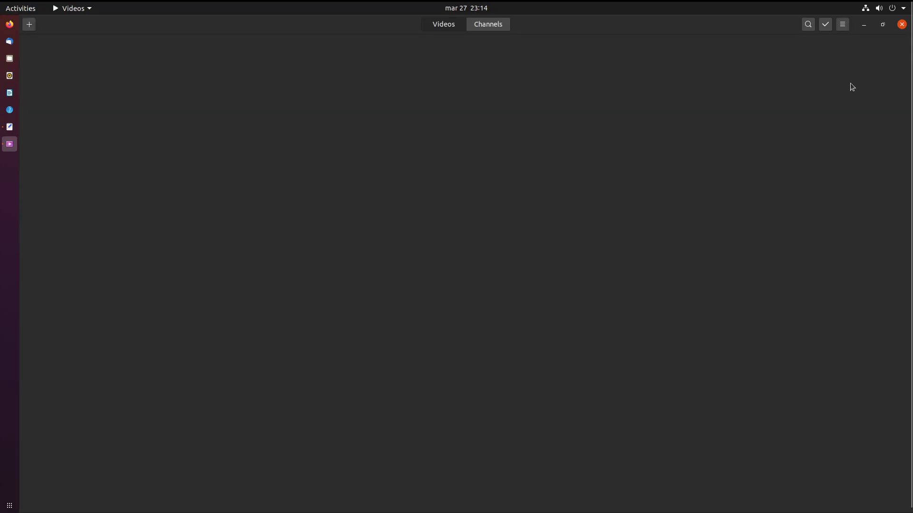
{"action": "left_click", "coordinate": [842, 24]}
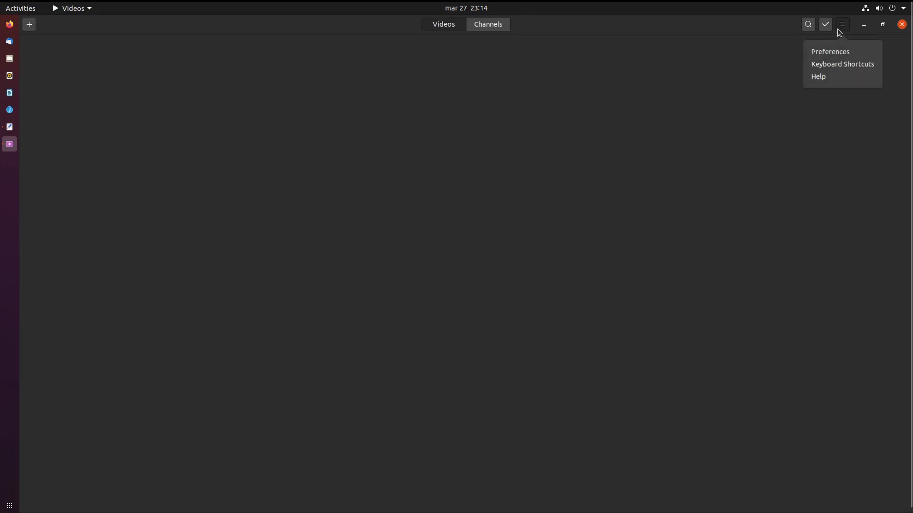
{"action": "left_click", "coordinate": [837, 80]}
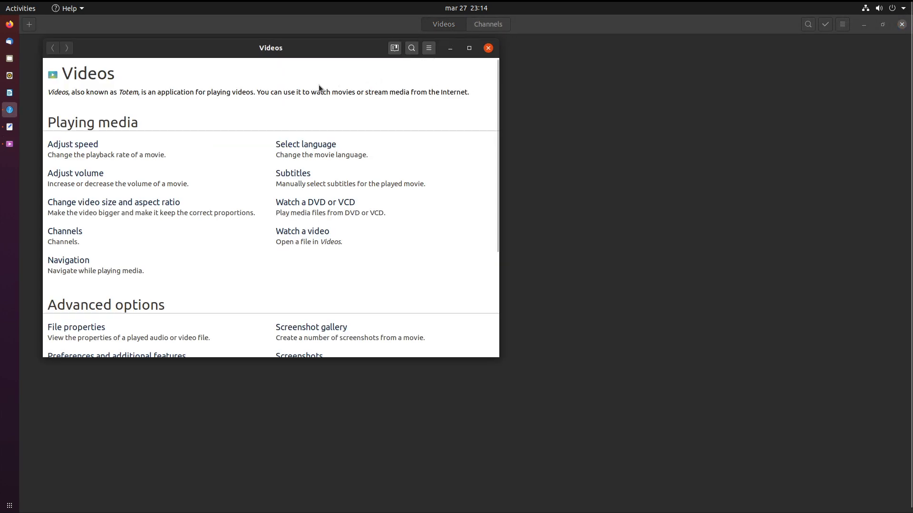
{"action": "left_click", "coordinate": [488, 48]}
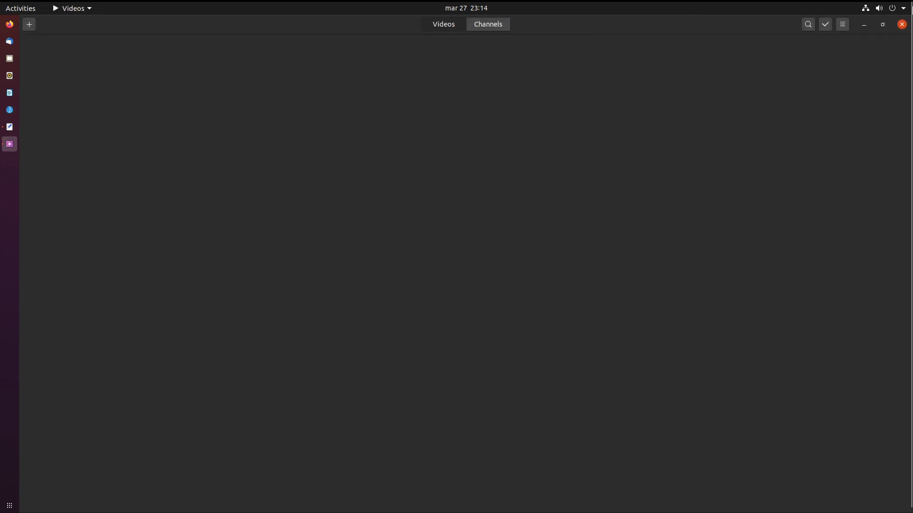
{"action": "left_click", "coordinate": [901, 24]}
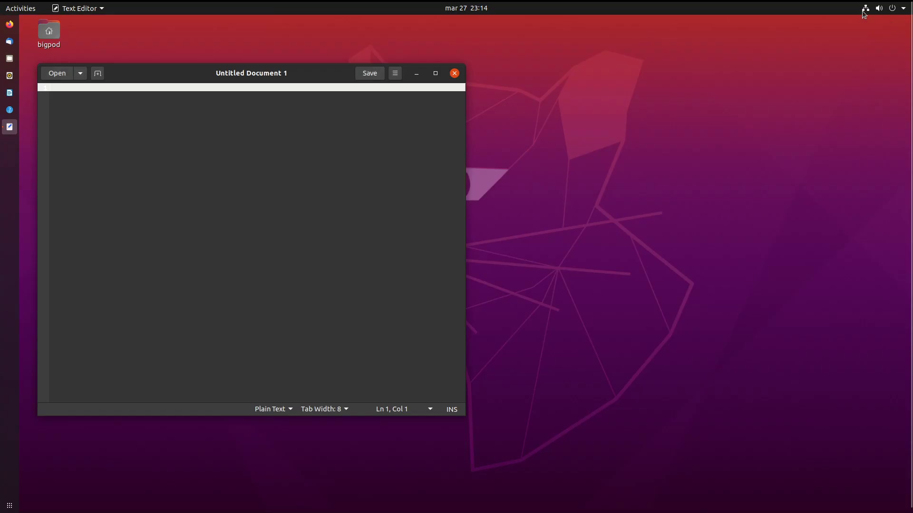
{"action": "left_click", "coordinate": [454, 74]}
{"action": "left_click", "coordinate": [9, 505]}
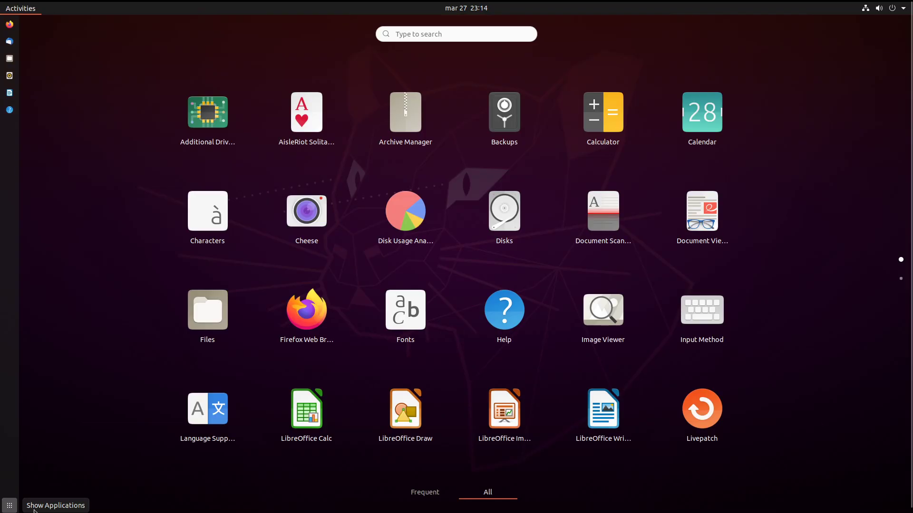
{"action": "scroll", "coordinate": [522, 341], "scroll_direction": "down", "scroll_amount": 1}
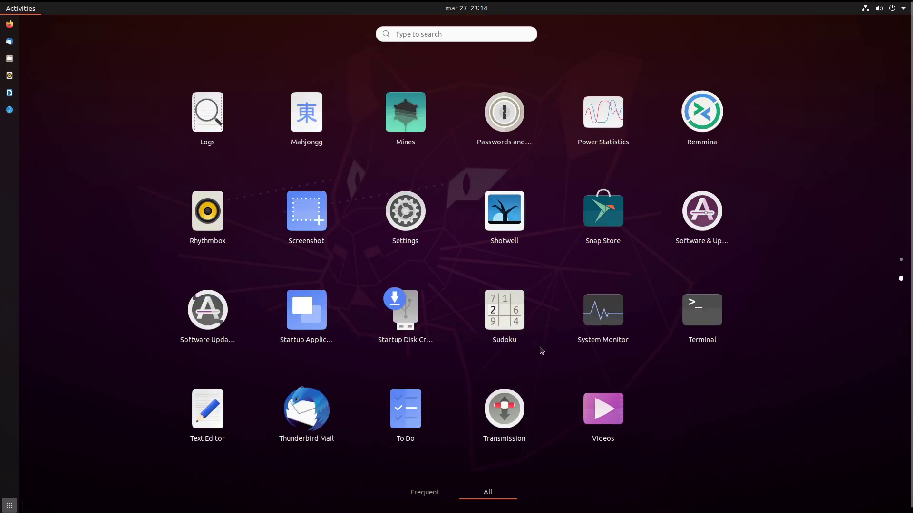
{"action": "left_click", "coordinate": [600, 212]}
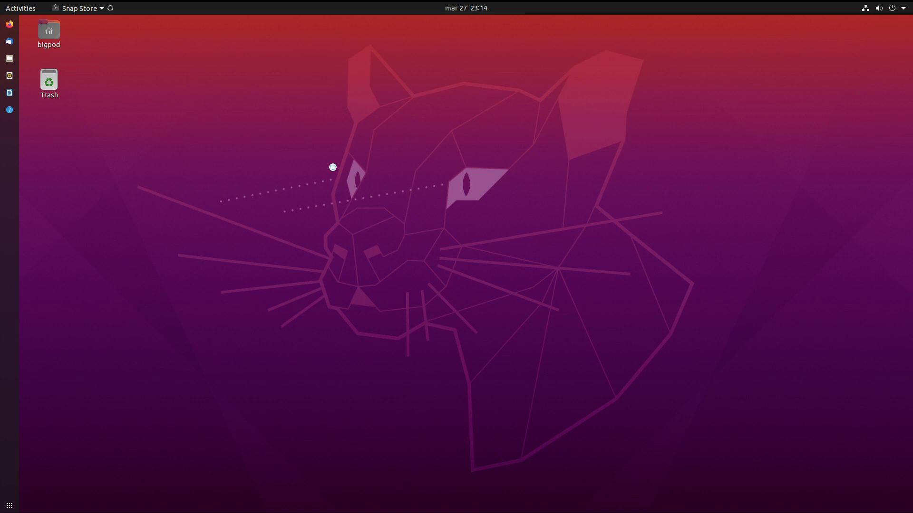
{"action": "left_click", "coordinate": [10, 505]}
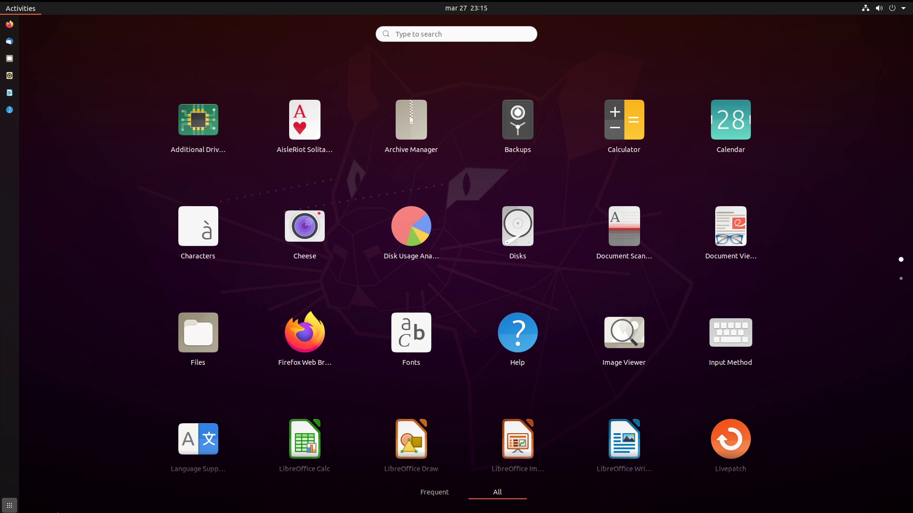
{"action": "key", "text": "super+a"}
{"action": "key", "text": "super+a"}
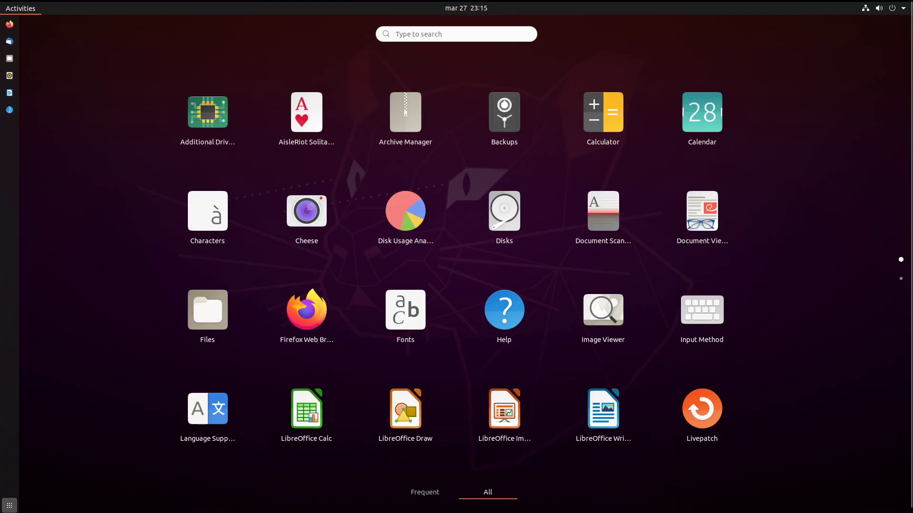
{"action": "key", "text": "super+a"}
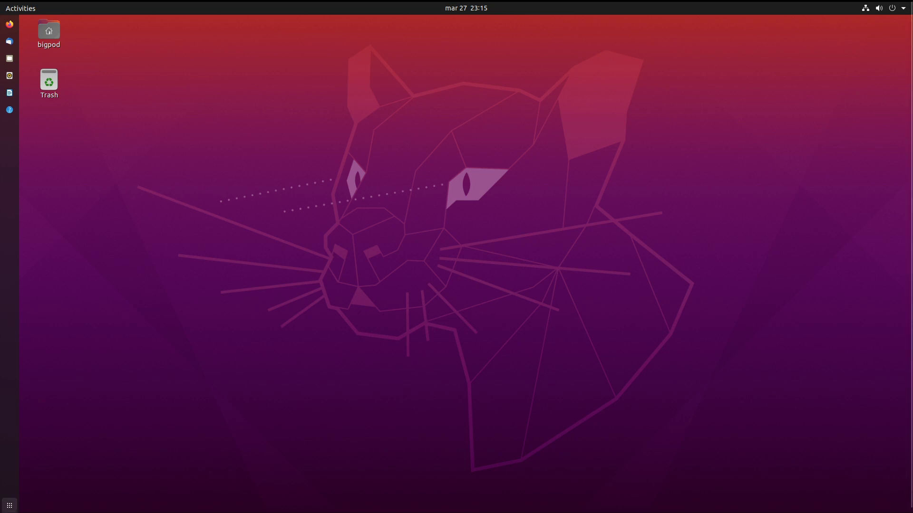
{"action": "left_click", "coordinate": [9, 505]}
{"action": "scroll", "coordinate": [347, 374], "scroll_direction": "down", "scroll_amount": 1}
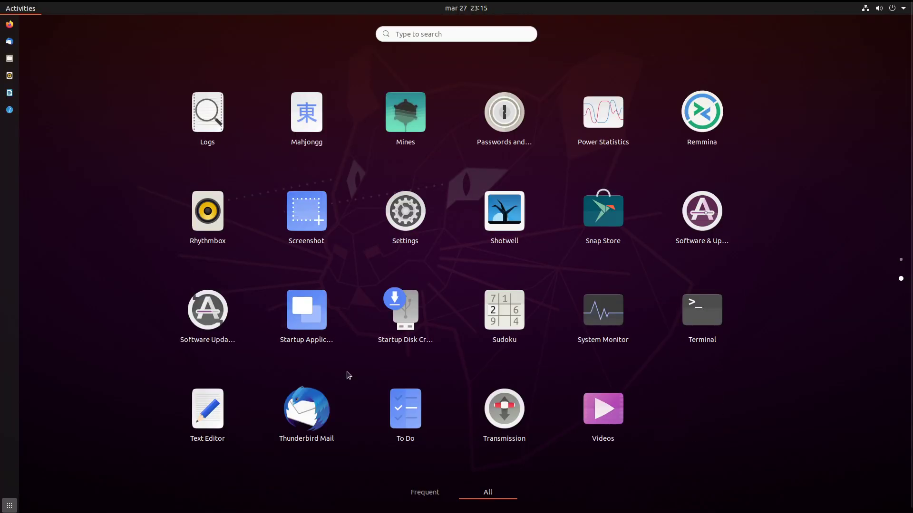
{"action": "scroll", "coordinate": [347, 374], "scroll_direction": "up", "scroll_amount": 1}
{"action": "key", "text": "Escape"}
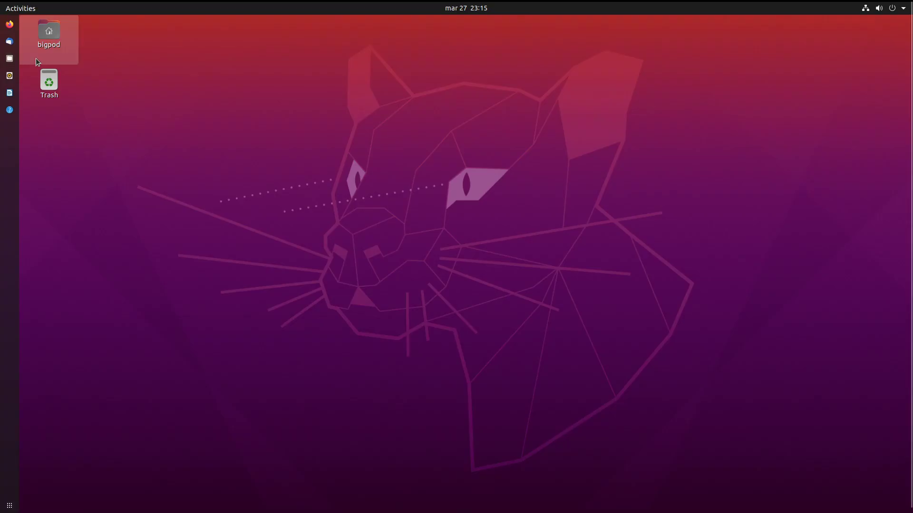
Open the bigpod home folder from the desktop in Files and select several folders.
{"action": "left_click", "coordinate": [38, 62]}
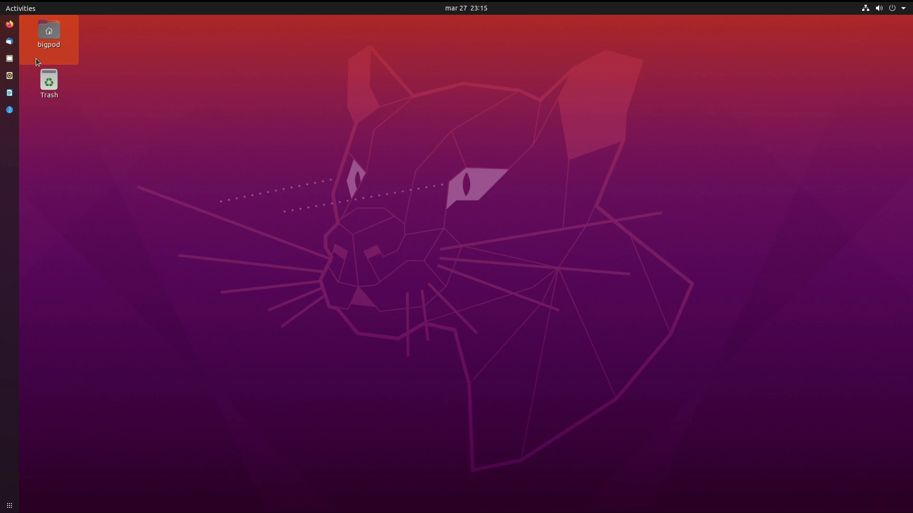
{"action": "left_click", "coordinate": [9, 505]}
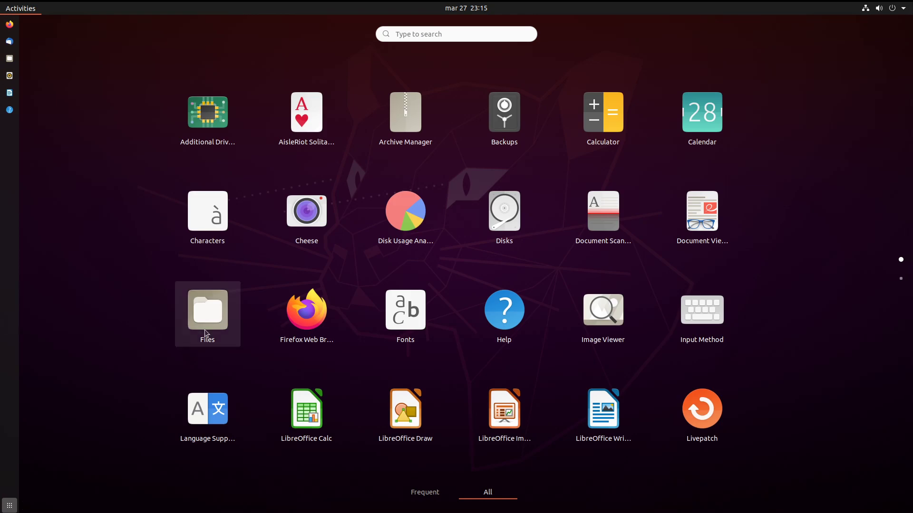
{"action": "left_click", "coordinate": [9, 505]}
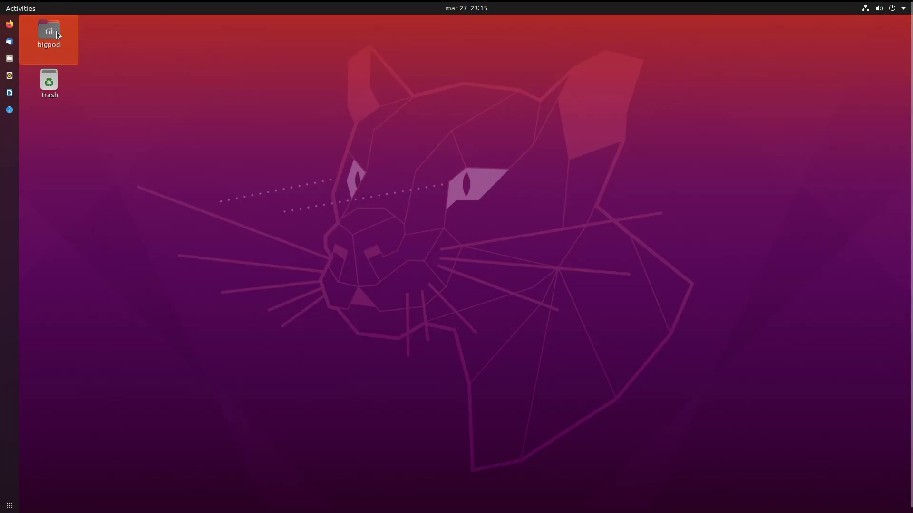
{"action": "double_click", "coordinate": [56, 35]}
{"action": "left_click_drag", "start_coordinate": [142, 97], "coordinate": [355, 53]}
{"action": "left_click", "coordinate": [350, 53]}
Browse snap > snap-store and check the 308 and common folders, both empty.
{"action": "double_click", "coordinate": [453, 66]}
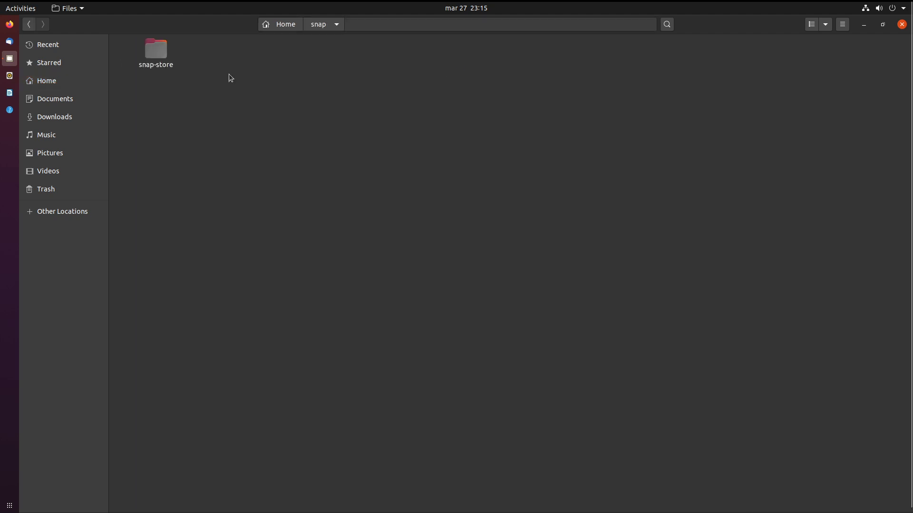
{"action": "double_click", "coordinate": [163, 63]}
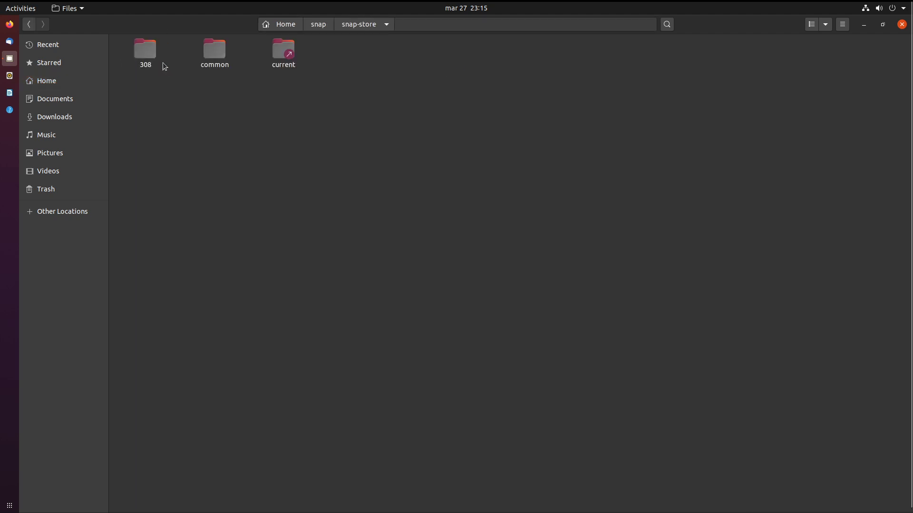
{"action": "double_click", "coordinate": [144, 47]}
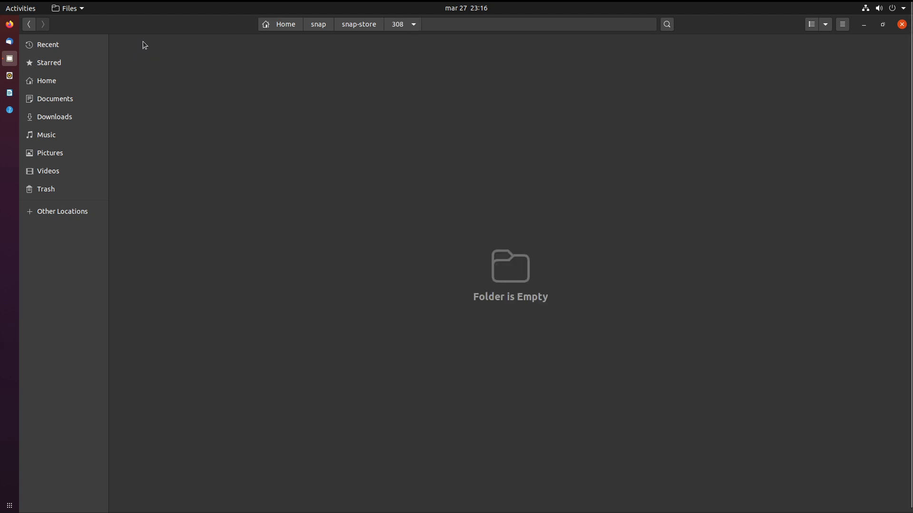
{"action": "left_click", "coordinate": [360, 24]}
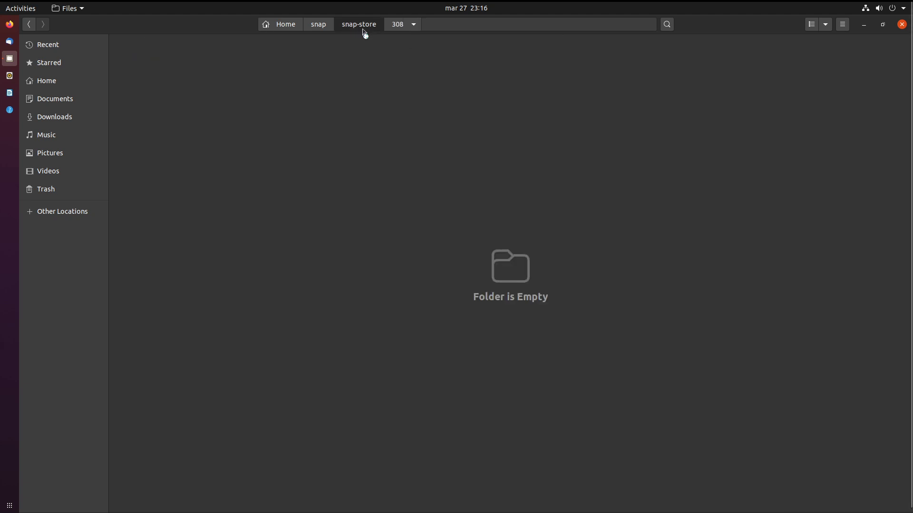
{"action": "double_click", "coordinate": [228, 65]}
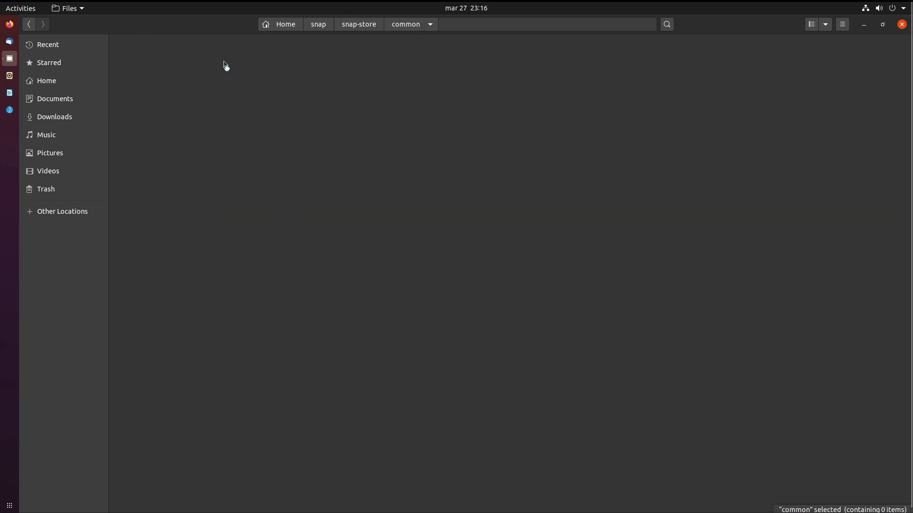
{"action": "left_click", "coordinate": [347, 24]}
Look inside the empty current folder, navigate back up to Home, and close Files.
{"action": "left_click", "coordinate": [256, 61]}
{"action": "left_click", "coordinate": [283, 64]}
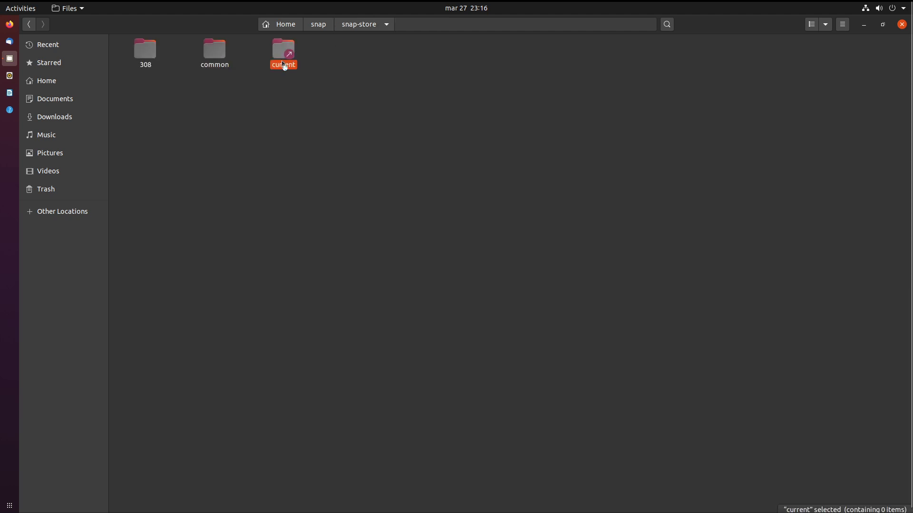
{"action": "double_click", "coordinate": [283, 64]}
{"action": "left_click", "coordinate": [358, 24]}
{"action": "left_click", "coordinate": [332, 30]}
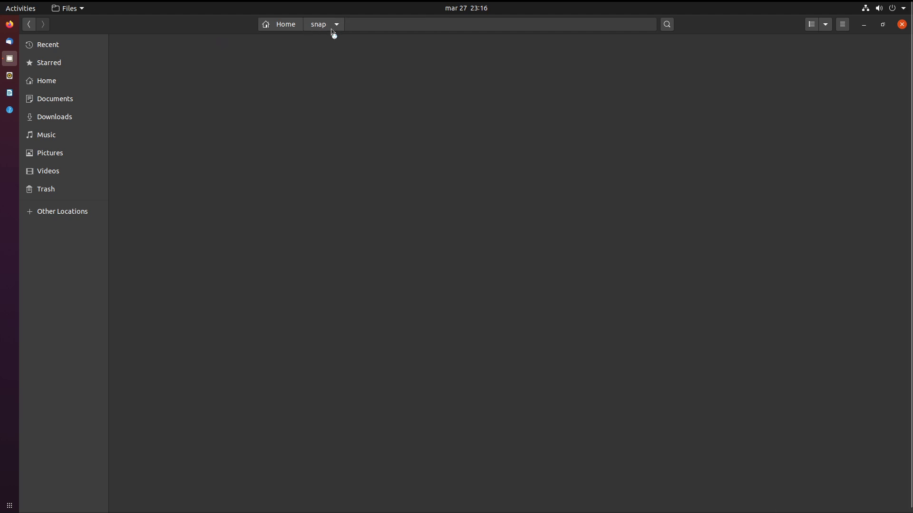
{"action": "left_click", "coordinate": [287, 24]}
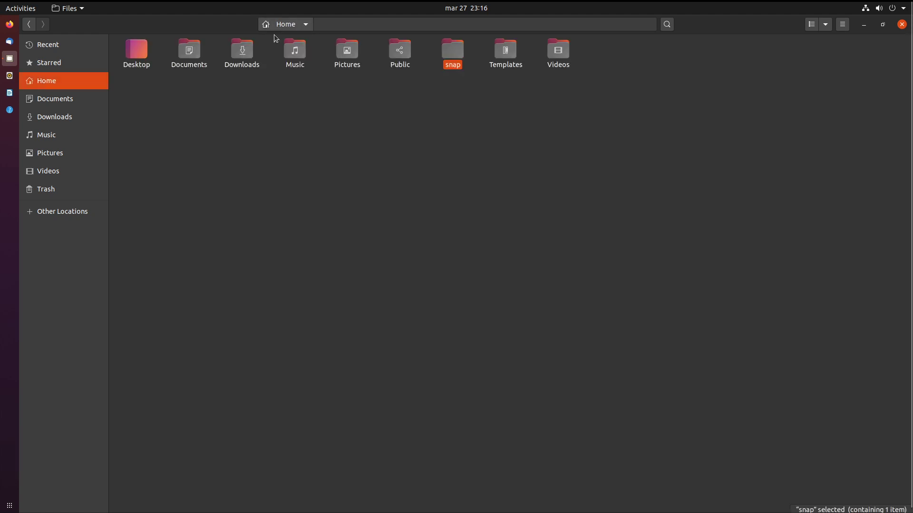
{"action": "left_click", "coordinate": [902, 24]}
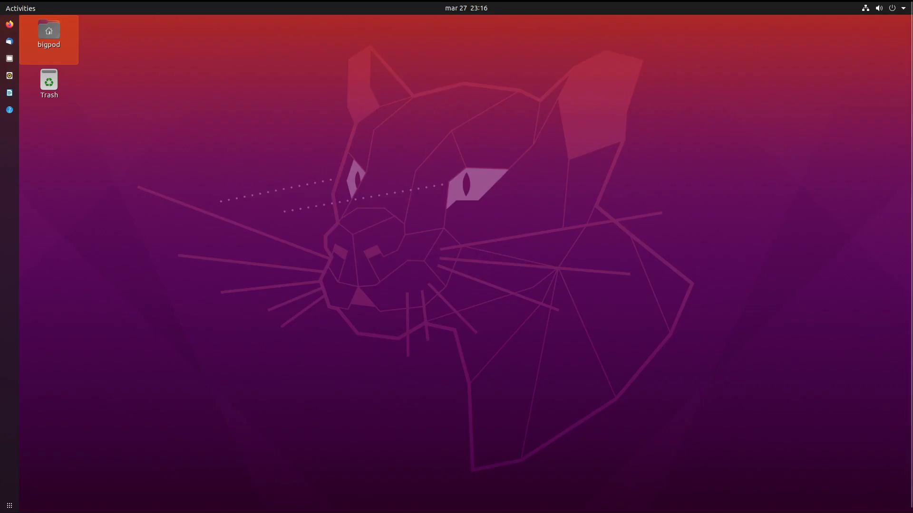
Go to the second page of the applications grid and launch Terminal.
{"action": "left_click", "coordinate": [9, 505]}
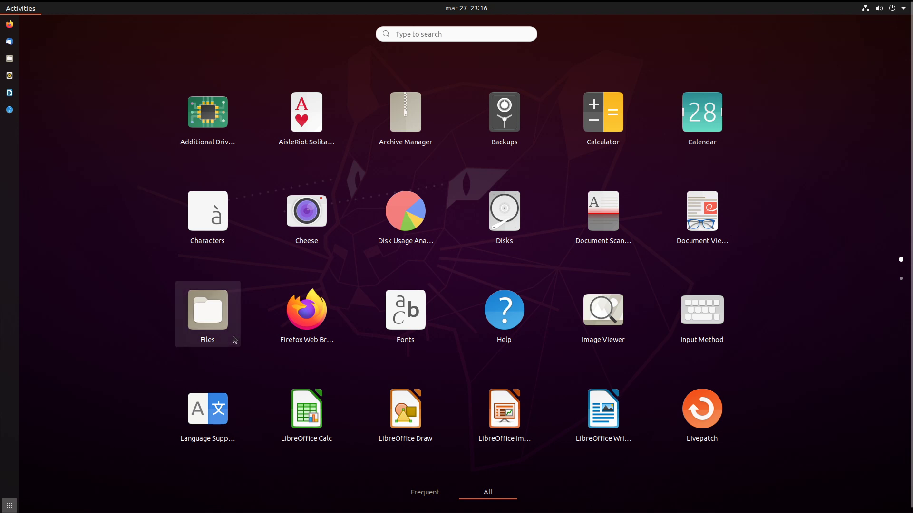
{"action": "scroll", "coordinate": [411, 165], "scroll_direction": "down", "scroll_amount": 1}
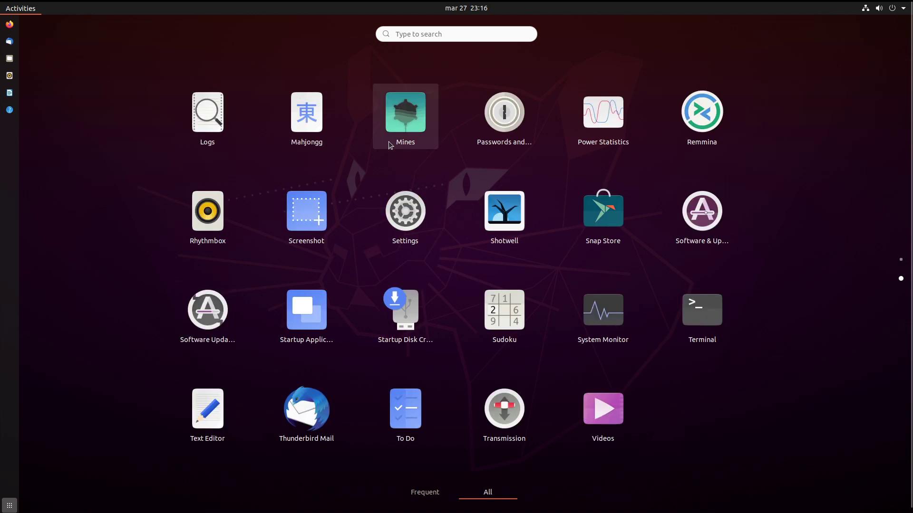
{"action": "scroll", "coordinate": [395, 145], "scroll_direction": "up", "scroll_amount": 1}
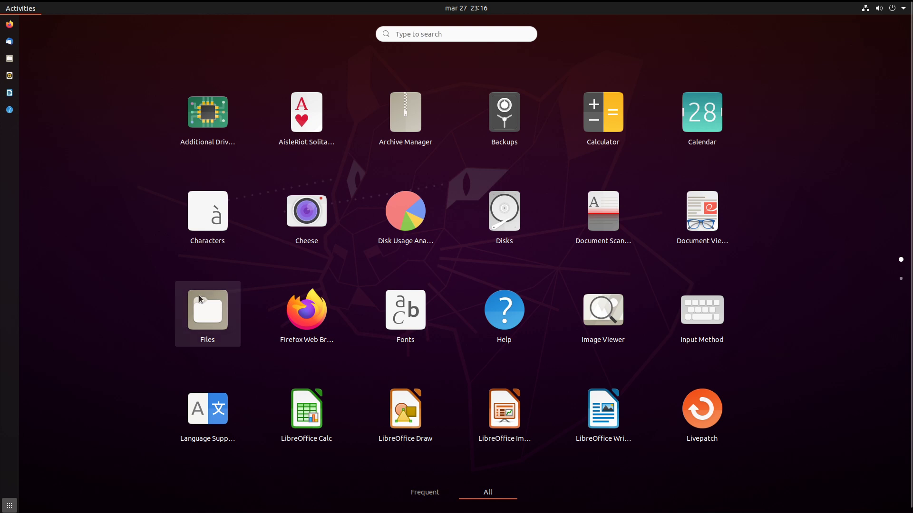
{"action": "left_click", "coordinate": [9, 506]}
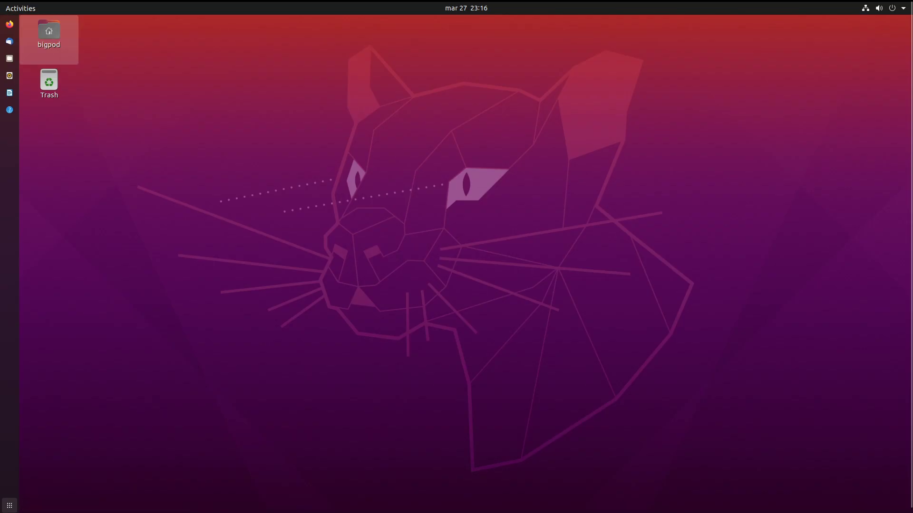
{"action": "left_click", "coordinate": [9, 505]}
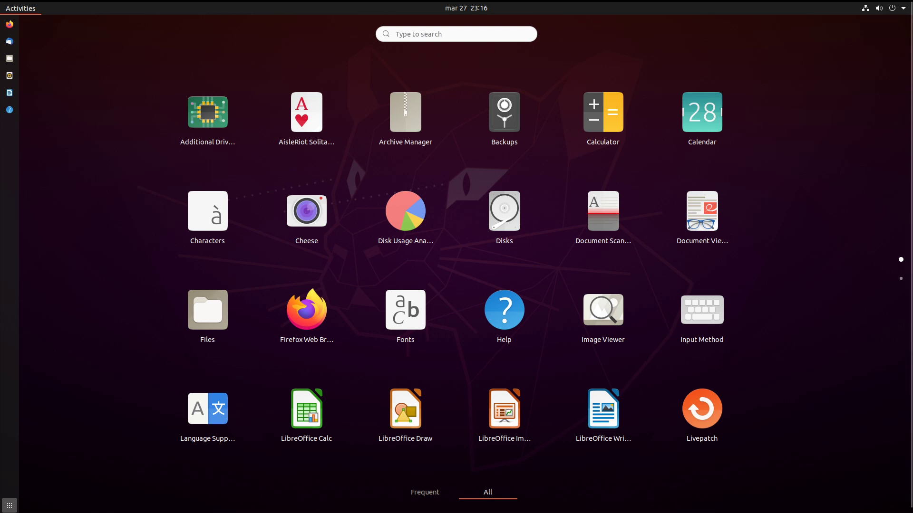
{"action": "scroll", "coordinate": [292, 259], "scroll_direction": "down", "scroll_amount": 1}
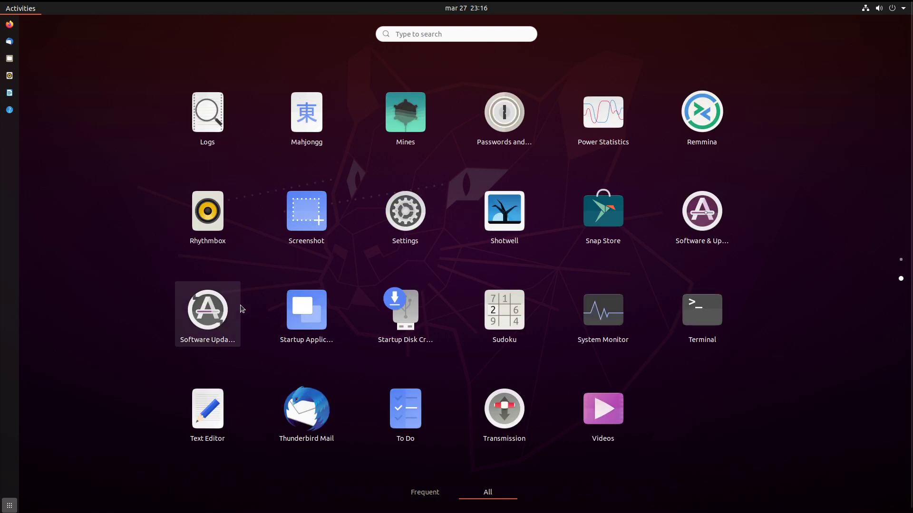
{"action": "left_click", "coordinate": [705, 336]}
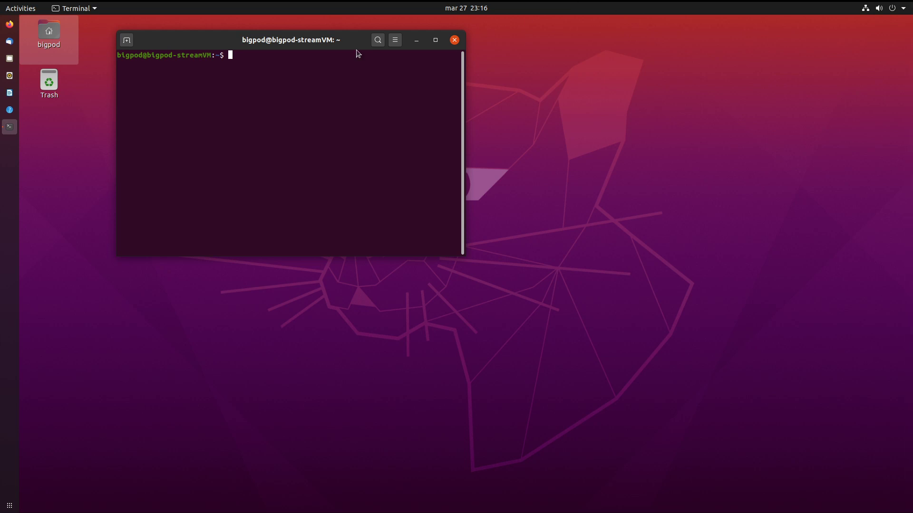
Run sudo snap list, authenticate with the sudo password, and maximize the Terminal window.
{"action": "type", "text": "sudo snap list"}
{"action": "key", "text": "Return"}
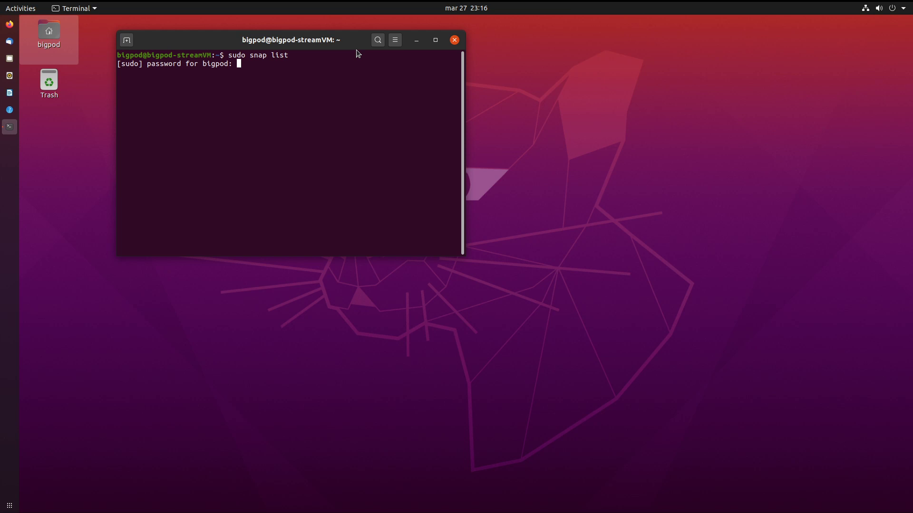
{"action": "key", "text": "Return"}
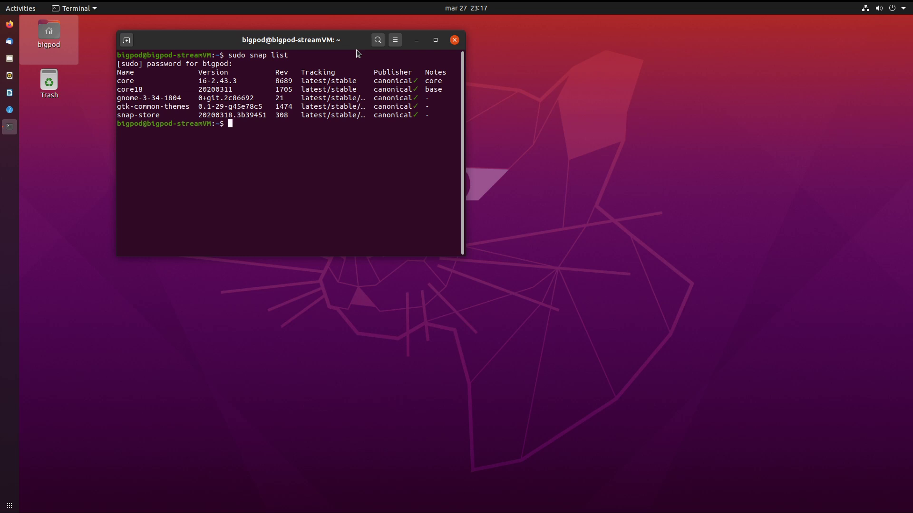
{"action": "left_click", "coordinate": [435, 39]}
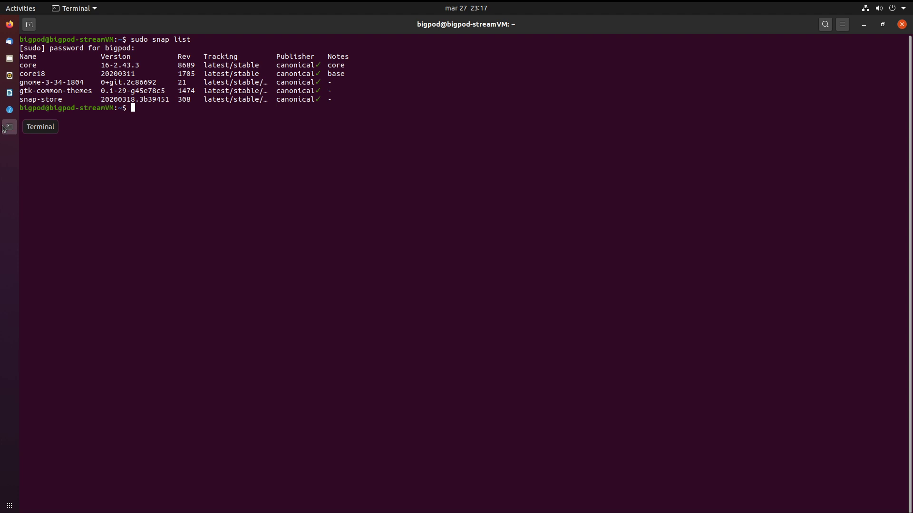
Edit the recalled command into sudo snap remove snap-store and run it.
{"action": "key", "text": "Up"}
{"action": "key", "text": "BackSpace"}
{"action": "key", "text": "BackSpace"}
{"action": "key", "text": "BackSpace"}
{"action": "key", "text": "BackSpace"}
{"action": "key", "text": "BackSpace"}
{"action": "type", "text": "remove snap-store"}
{"action": "key", "text": "Return"}
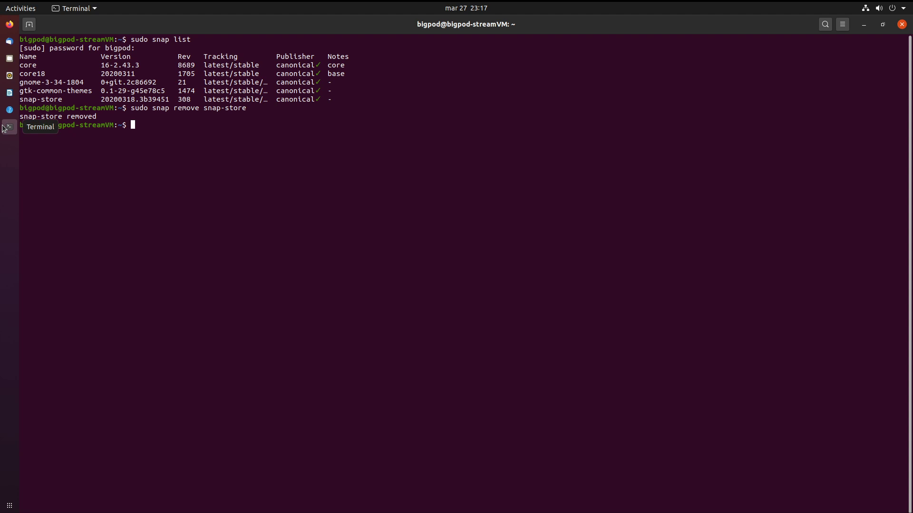
Reinstall with sudo snap install snap-store, then launch it by running snap-store.
{"action": "type", "text": "sudo snap install snap"}
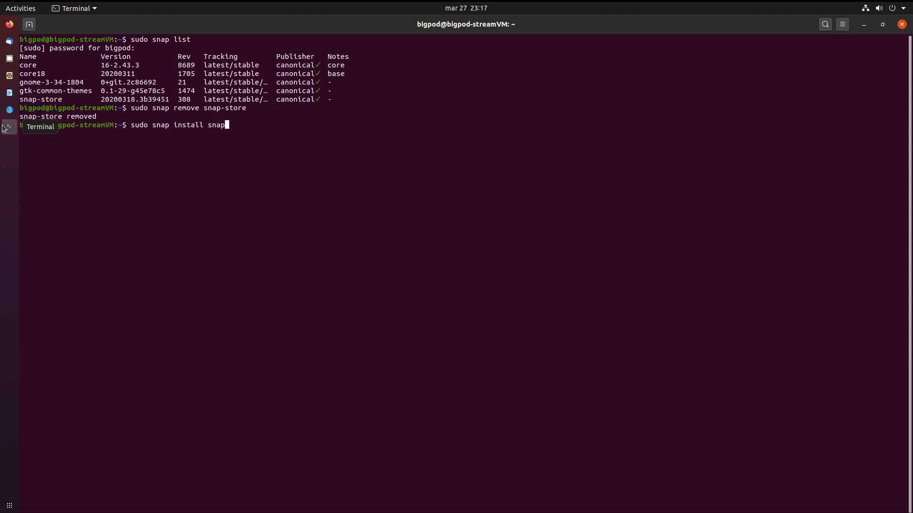
{"action": "type", "text": "-store"}
{"action": "key", "text": "Return"}
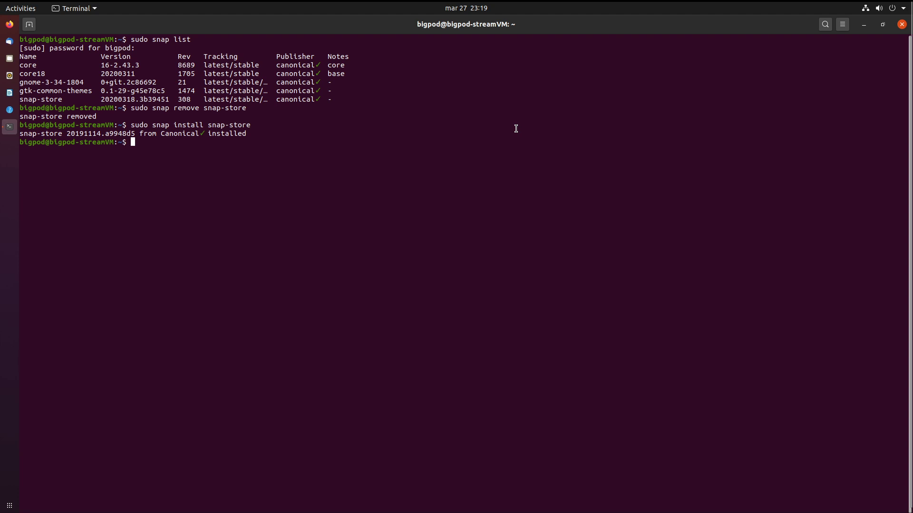
{"action": "type", "text": "sud"}
{"action": "key", "text": "BackSpace"}
{"action": "key", "text": "BackSpace"}
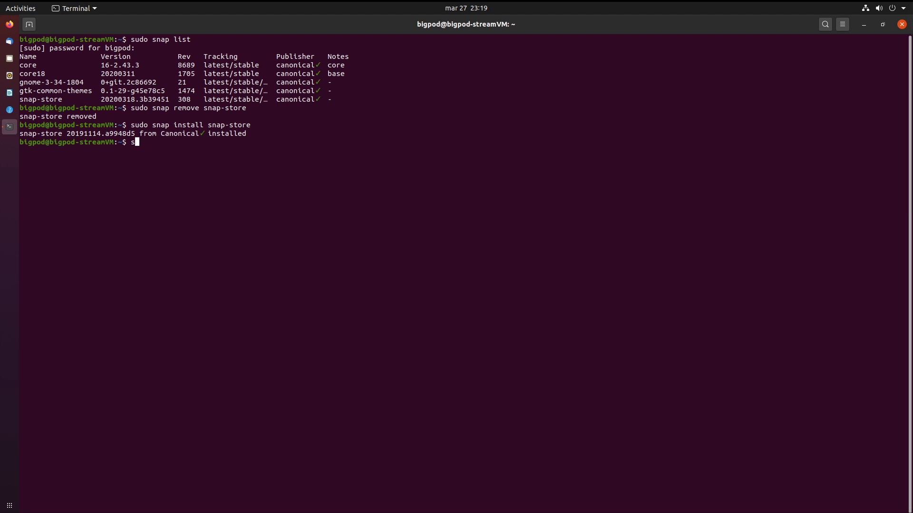
{"action": "type", "text": "nap-store"}
{"action": "key", "text": "Return"}
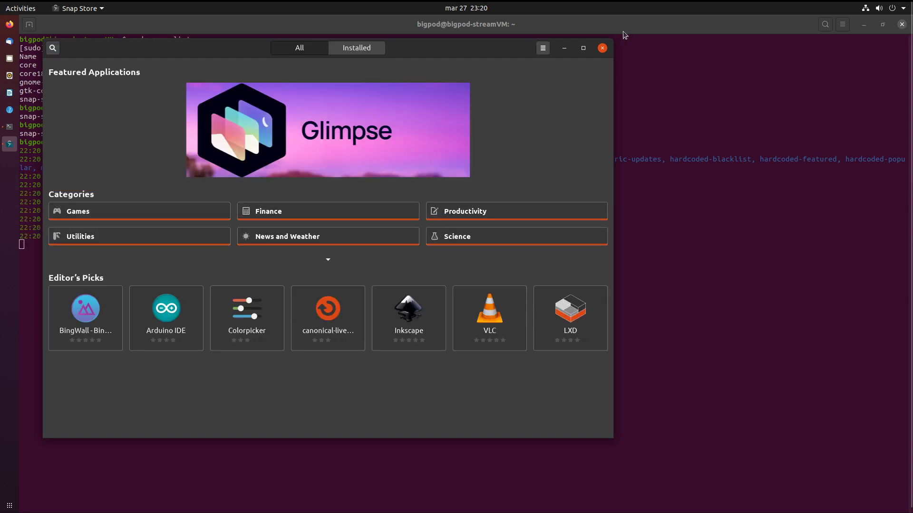
Close the Snap Store window and relaunch Snap Store from the applications grid.
{"action": "left_click", "coordinate": [602, 48]}
{"action": "left_click", "coordinate": [9, 505]}
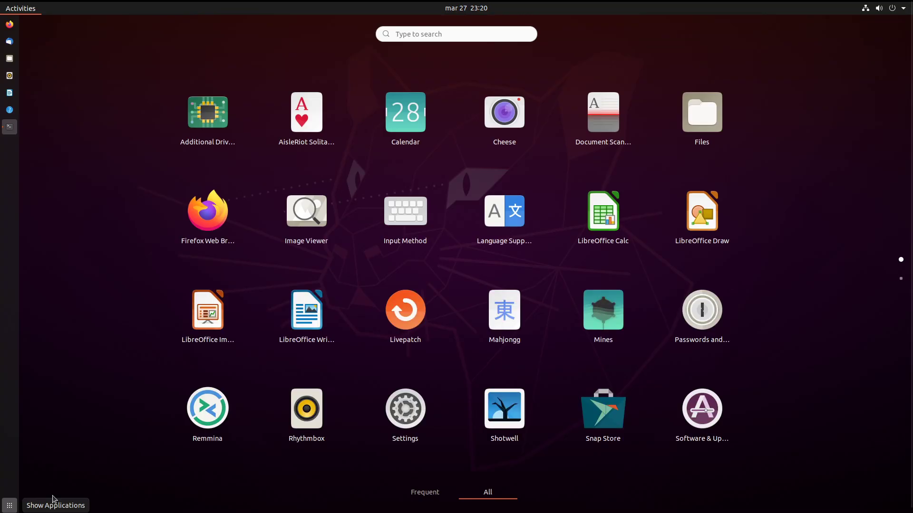
{"action": "left_click", "coordinate": [605, 413]}
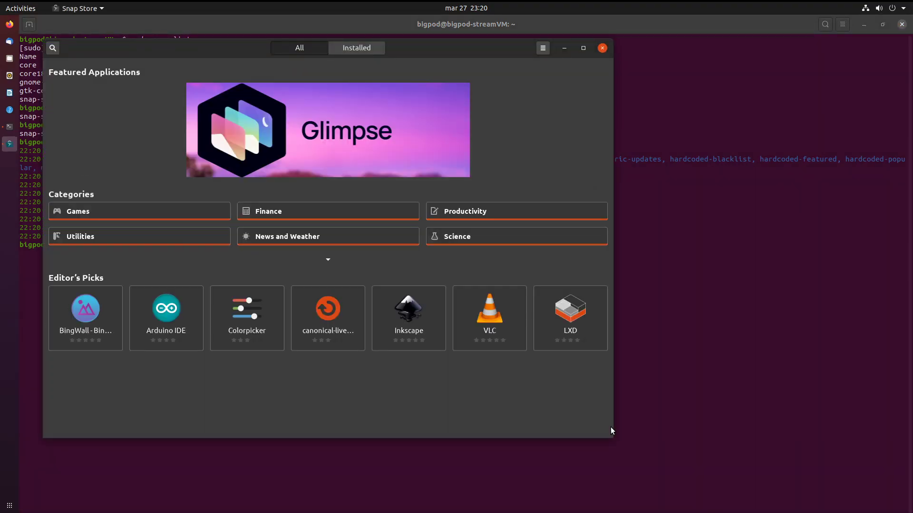
Reopen the applications grid, flip between its pages, and bring Snap Store to the front.
{"action": "left_click", "coordinate": [9, 505]}
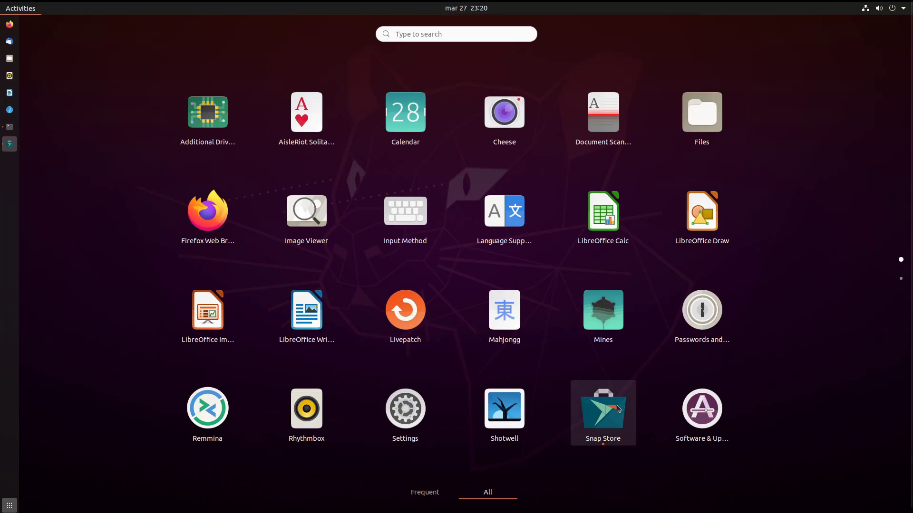
{"action": "scroll", "coordinate": [617, 408], "scroll_direction": "down", "scroll_amount": 1}
{"action": "scroll", "coordinate": [618, 409], "scroll_direction": "up", "scroll_amount": 1}
{"action": "scroll", "coordinate": [618, 409], "scroll_direction": "down", "scroll_amount": 1}
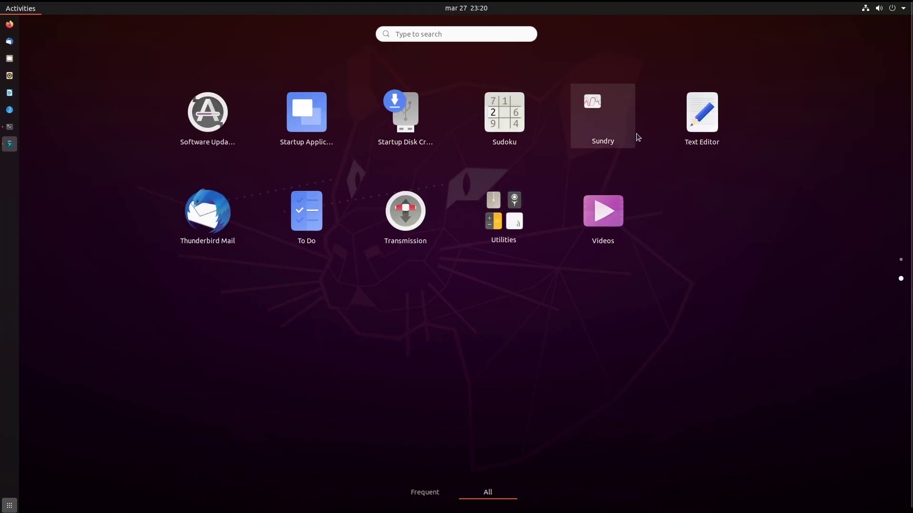
{"action": "scroll", "coordinate": [635, 130], "scroll_direction": "up", "scroll_amount": 1}
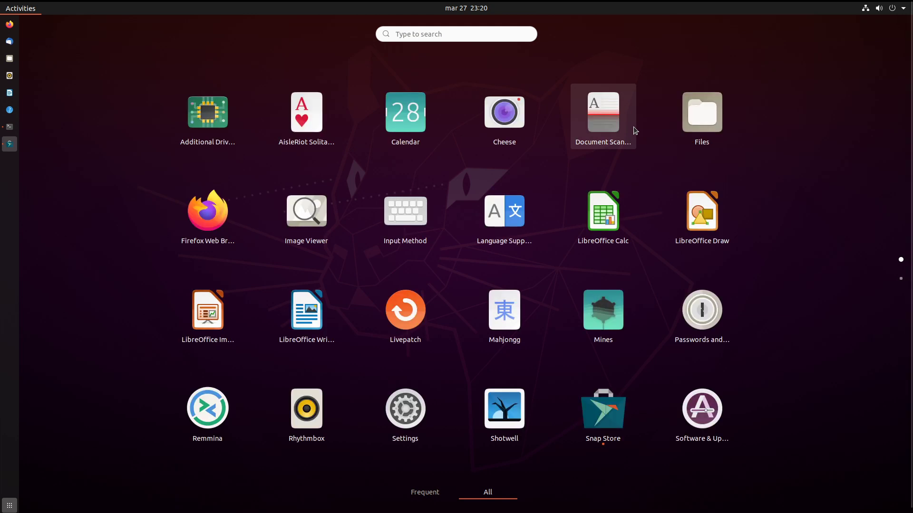
{"action": "scroll", "coordinate": [628, 133], "scroll_direction": "down", "scroll_amount": 1}
{"action": "scroll", "coordinate": [506, 230], "scroll_direction": "up", "scroll_amount": 1}
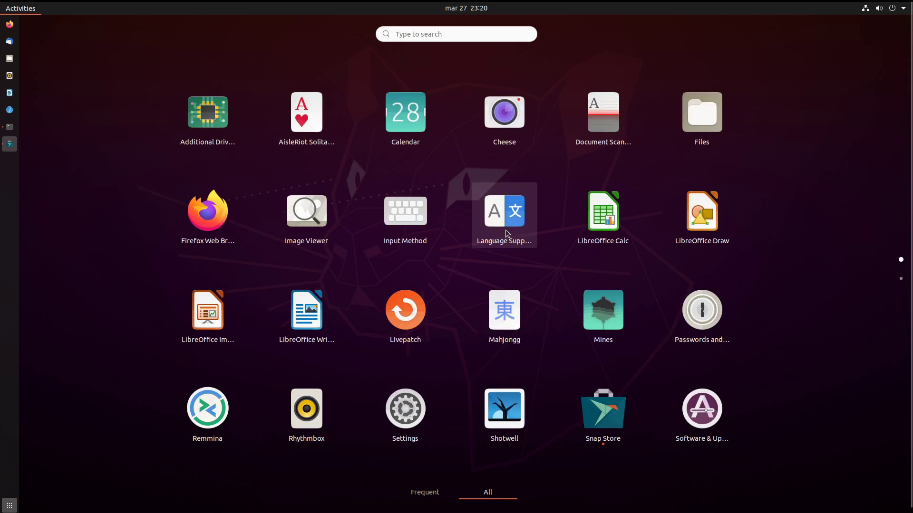
{"action": "left_click", "coordinate": [620, 414]}
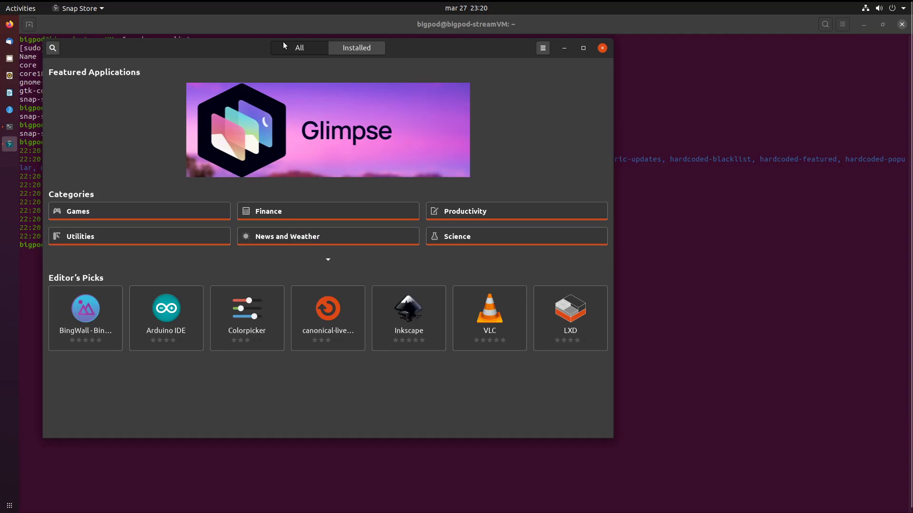
{"action": "left_click_drag", "start_coordinate": [235, 47], "coordinate": [505, 63]}
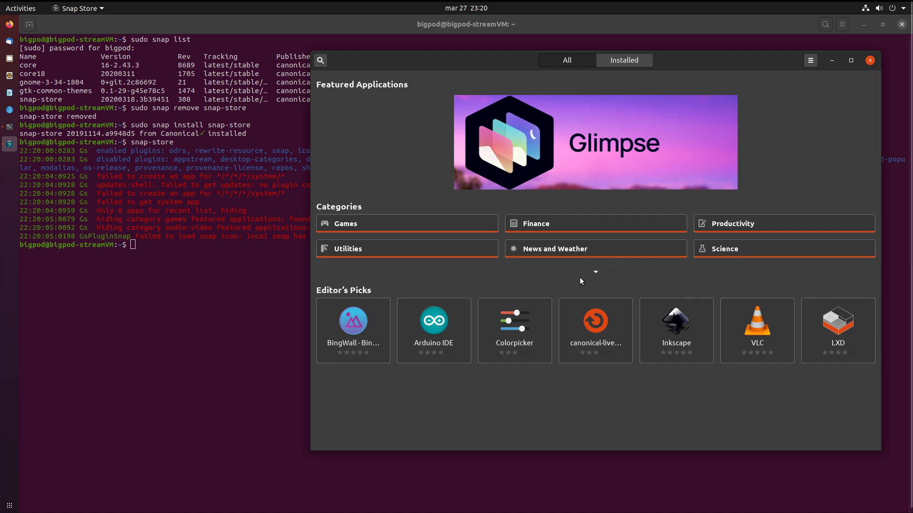
{"action": "left_click", "coordinate": [592, 276]}
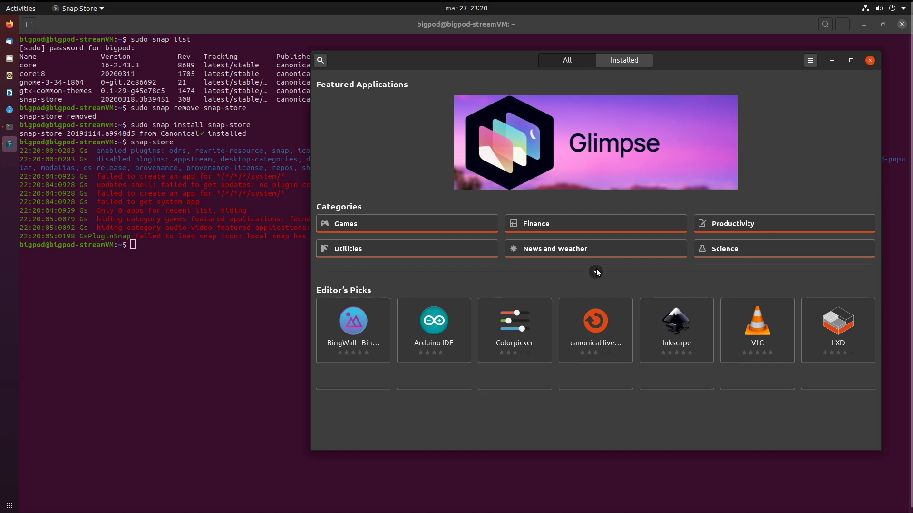
{"action": "scroll", "coordinate": [570, 313], "scroll_direction": "down", "scroll_amount": 2}
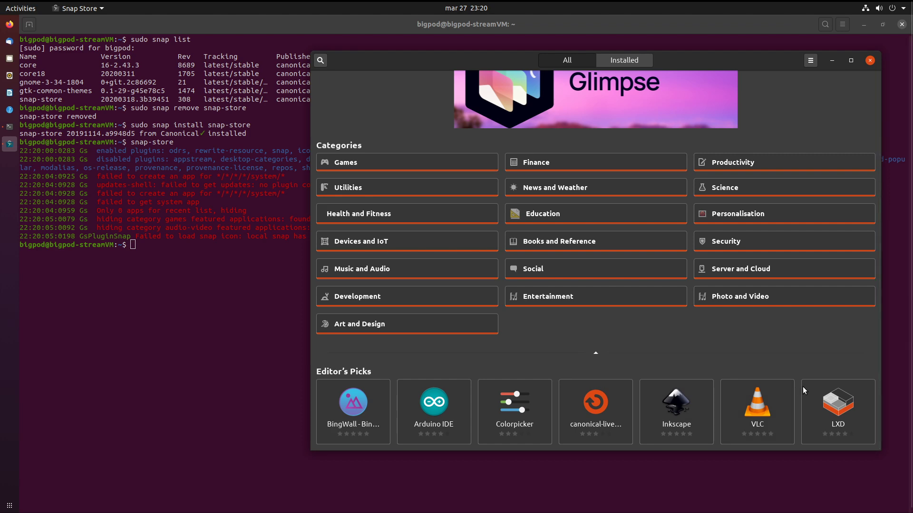
{"action": "left_click", "coordinate": [825, 397]}
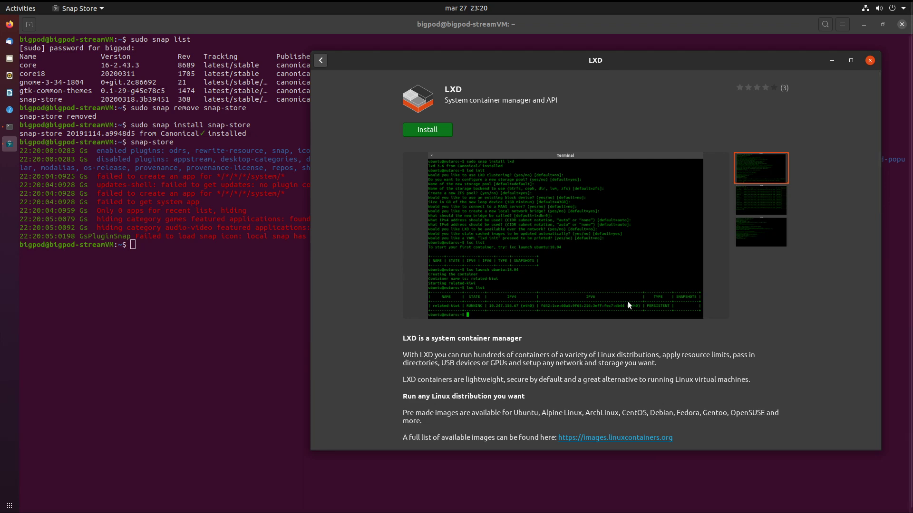
{"action": "scroll", "coordinate": [630, 305], "scroll_direction": "down", "scroll_amount": 5}
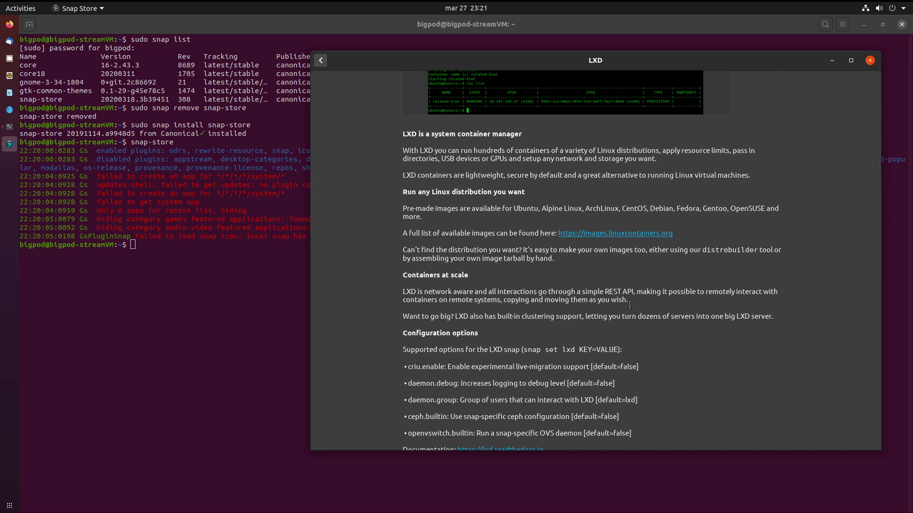
{"action": "scroll", "coordinate": [631, 302], "scroll_direction": "down", "scroll_amount": 10}
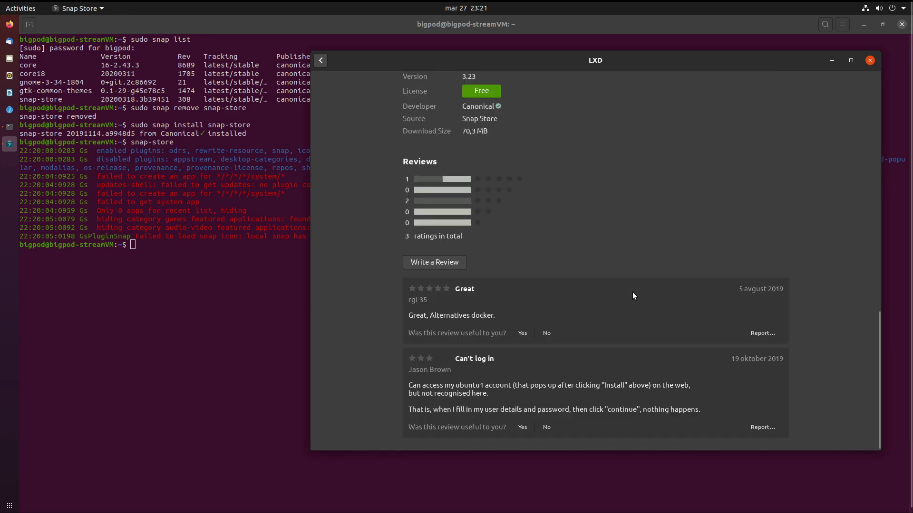
{"action": "scroll", "coordinate": [551, 300], "scroll_direction": "up", "scroll_amount": 15}
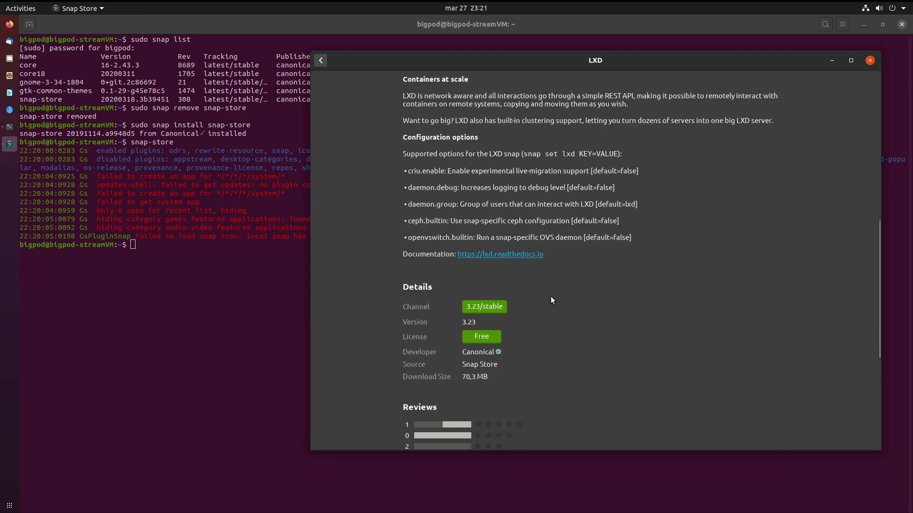
{"action": "scroll", "coordinate": [551, 299], "scroll_direction": "up", "scroll_amount": 5}
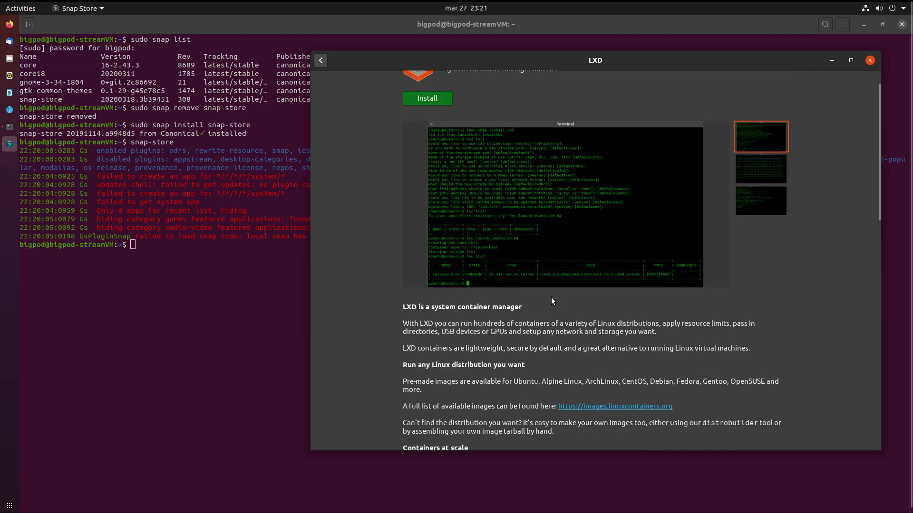
{"action": "left_click", "coordinate": [320, 60]}
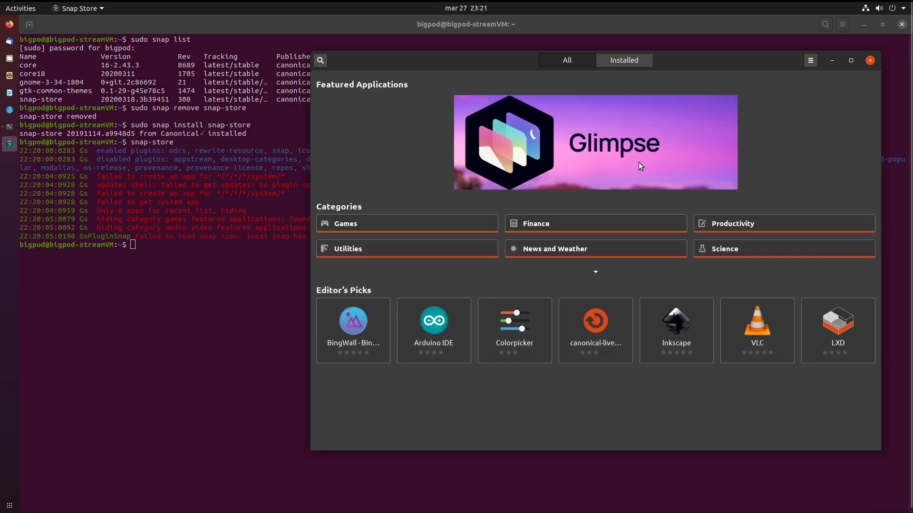
Show the list of installed snaps, briefly entering and leaving selection mode.
{"action": "left_click", "coordinate": [626, 61]}
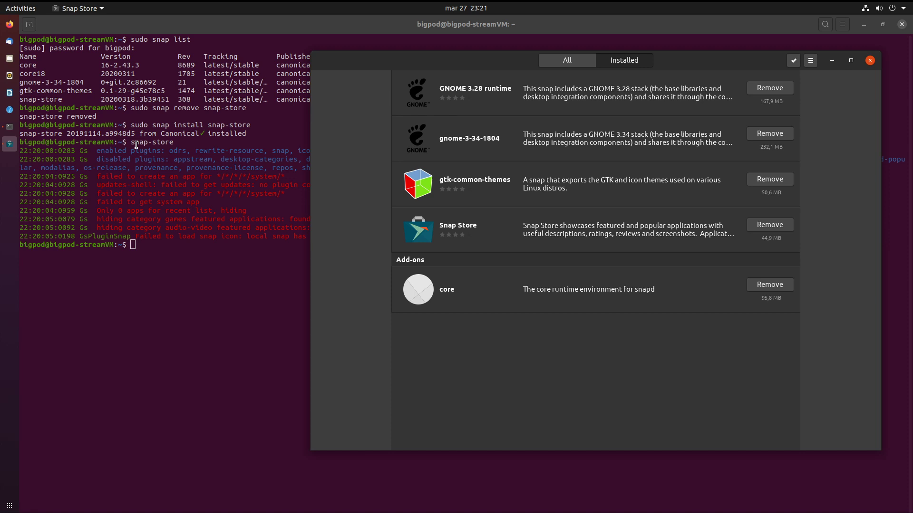
{"action": "left_click", "coordinate": [797, 60]}
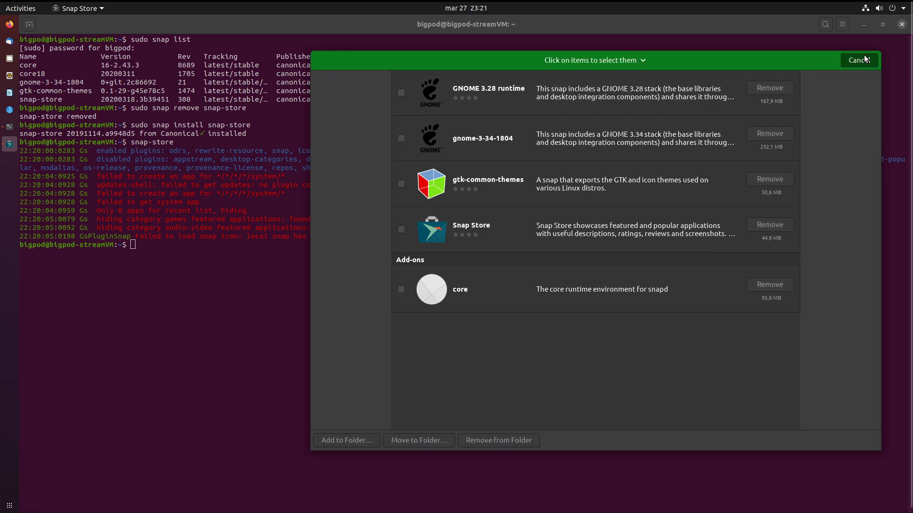
{"action": "left_click", "coordinate": [858, 60]}
Maximize Snap Store, check its version 3.31.2 in About, then return to the All page.
{"action": "double_click", "coordinate": [810, 55]}
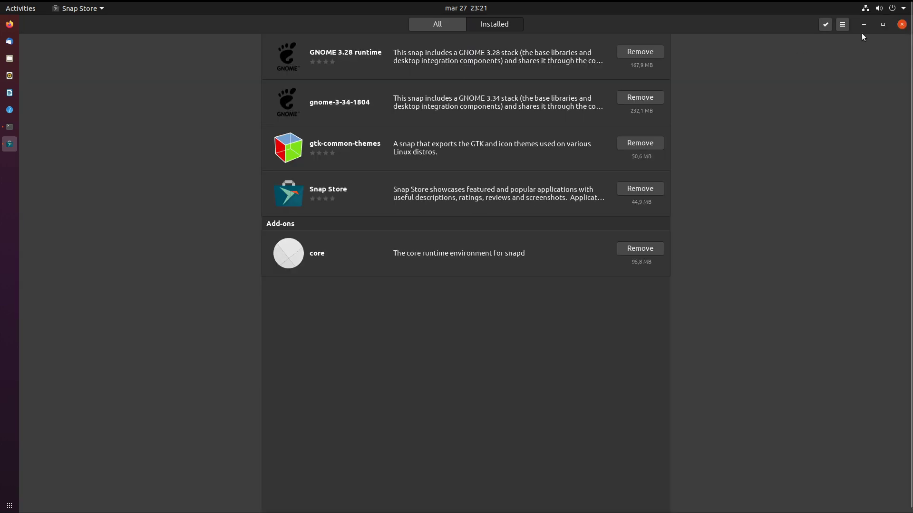
{"action": "left_click", "coordinate": [843, 24]}
{"action": "left_click", "coordinate": [838, 50]}
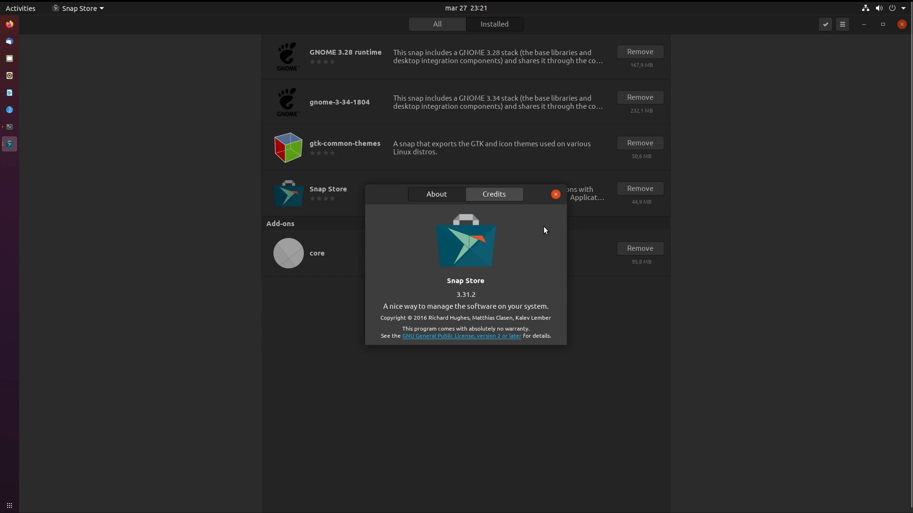
{"action": "left_click", "coordinate": [557, 194]}
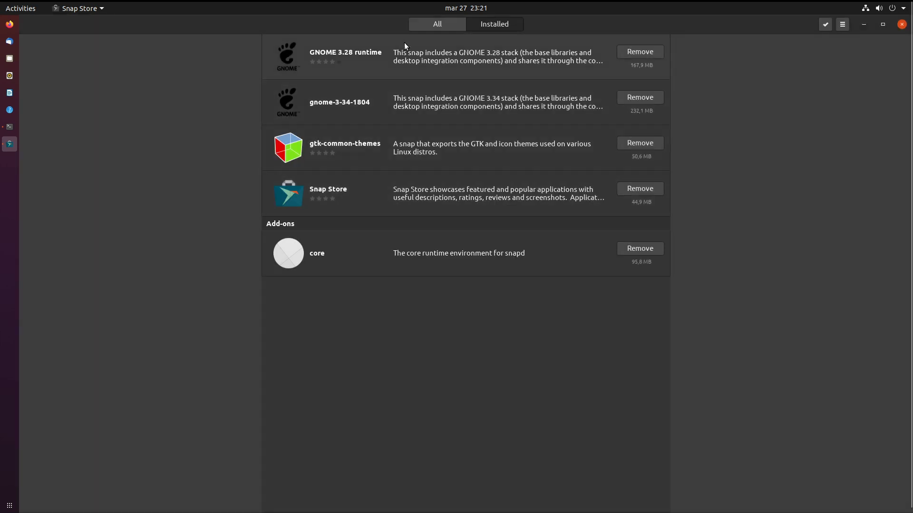
{"action": "left_click", "coordinate": [435, 23]}
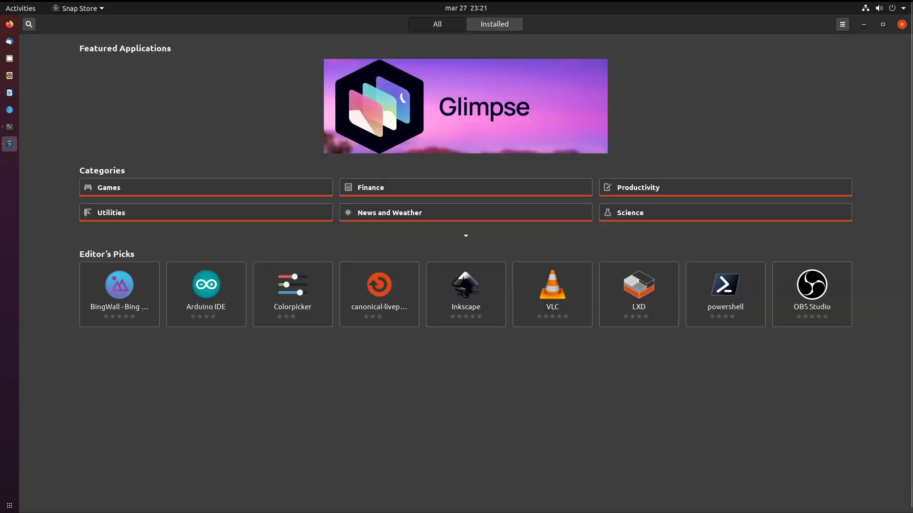
Close the Snap Store window and run reboot at the terminal prompt, fixing typos first.
{"action": "left_click", "coordinate": [901, 24]}
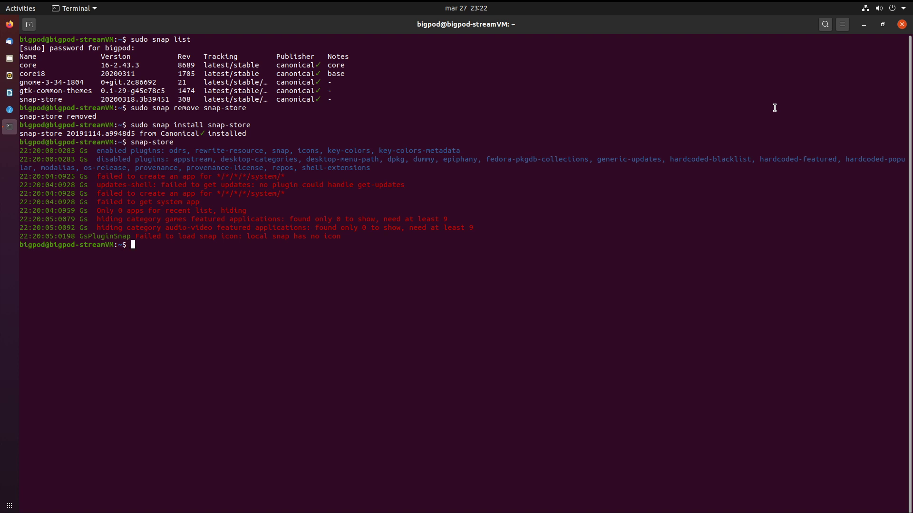
{"action": "type", "text": "trnppz"}
{"action": "key", "text": "BackSpace"}
{"action": "key", "text": "BackSpace"}
{"action": "key", "text": "BackSpace"}
{"action": "key", "text": "BackSpace"}
{"action": "key", "text": "BackSpace"}
{"action": "key", "text": "BackSpace"}
{"action": "type", "text": "rebo"}
{"action": "key", "text": "BackSpace"}
{"action": "key", "text": "BackSpace"}
{"action": "key", "text": "BackSpace"}
{"action": "key", "text": "BackSpace"}
{"action": "type", "text": "reboot"}
{"action": "key", "text": "Return"}
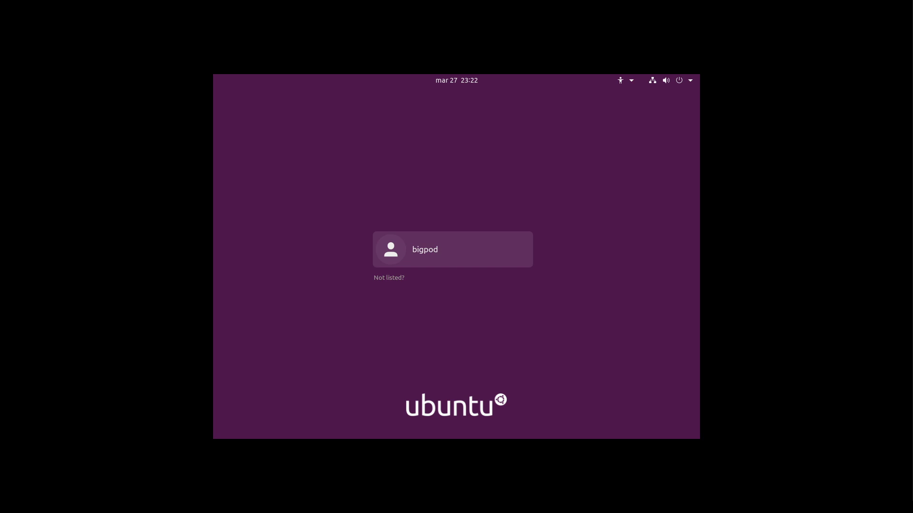
{"action": "left_click", "coordinate": [530, 241]}
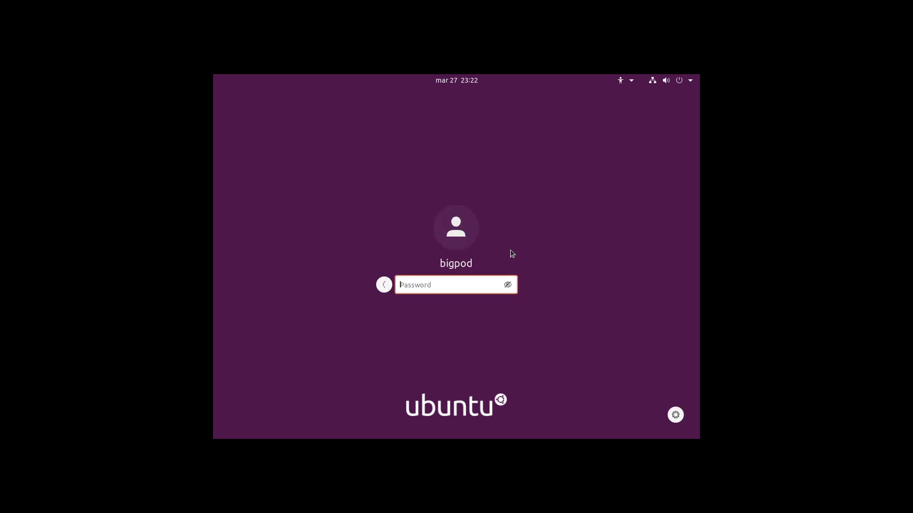
{"action": "left_click", "coordinate": [674, 419]}
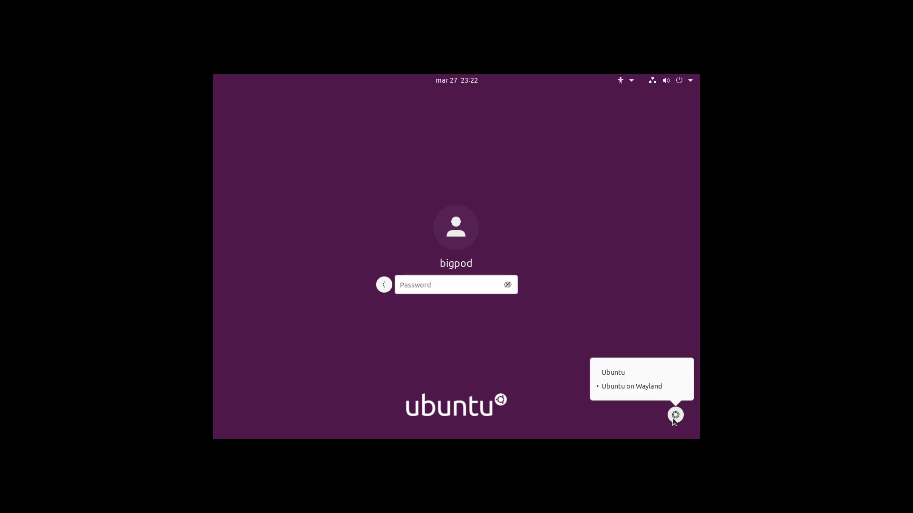
{"action": "left_click", "coordinate": [614, 371]}
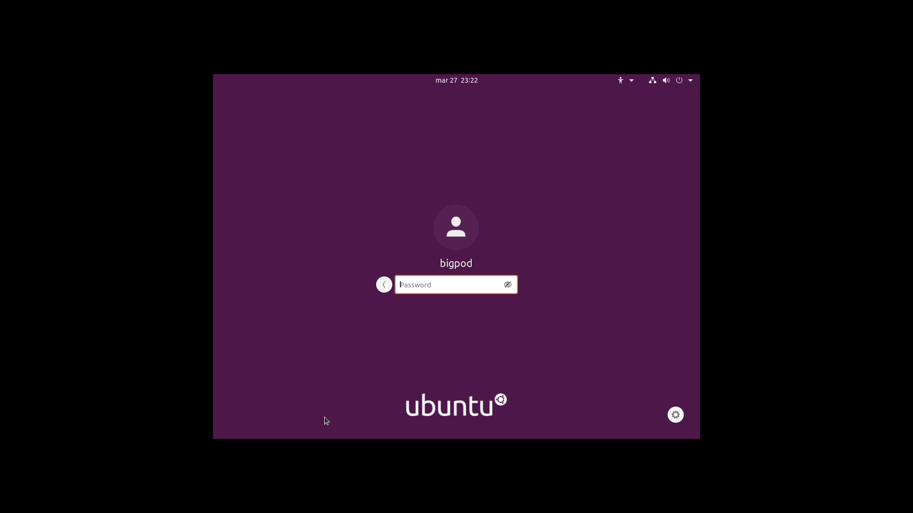
{"action": "type", "text": "*****"}
{"action": "key", "text": "Return"}
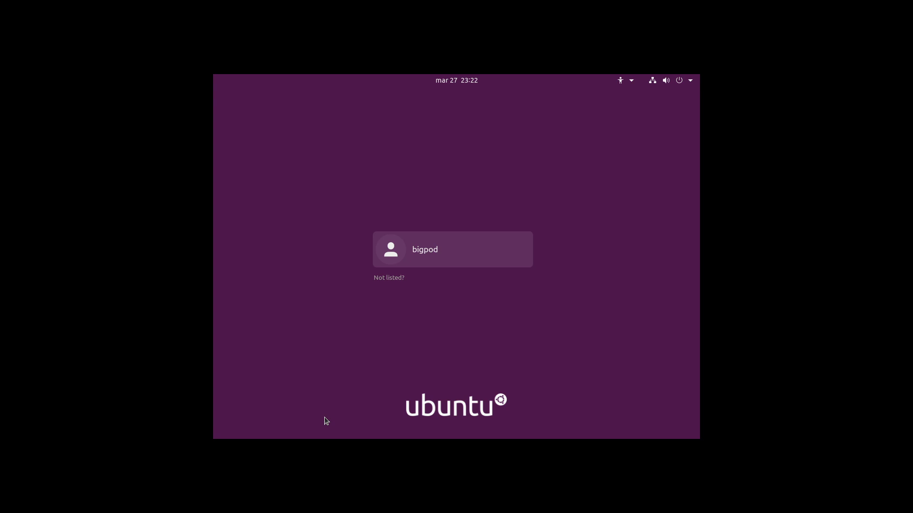
{"action": "left_click", "coordinate": [473, 255]}
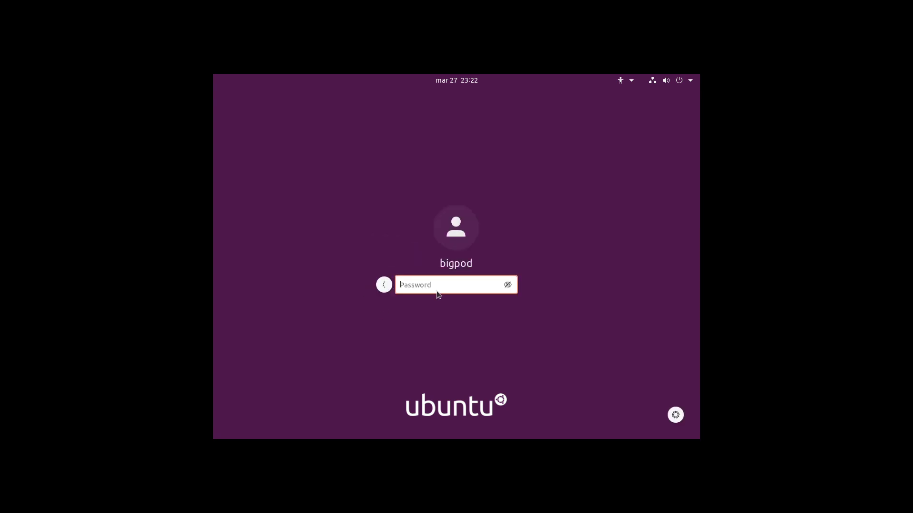
{"action": "left_click", "coordinate": [675, 409]}
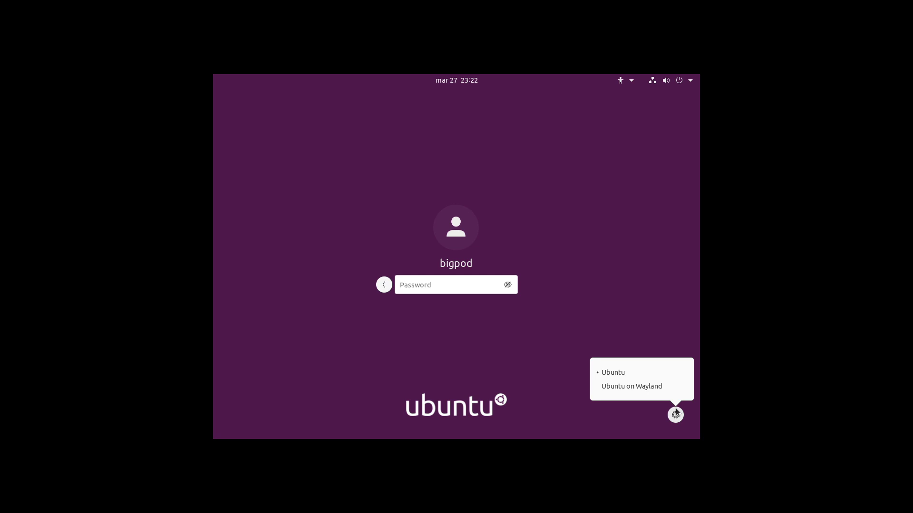
{"action": "left_click", "coordinate": [632, 386]}
{"action": "type", "text": "****"}
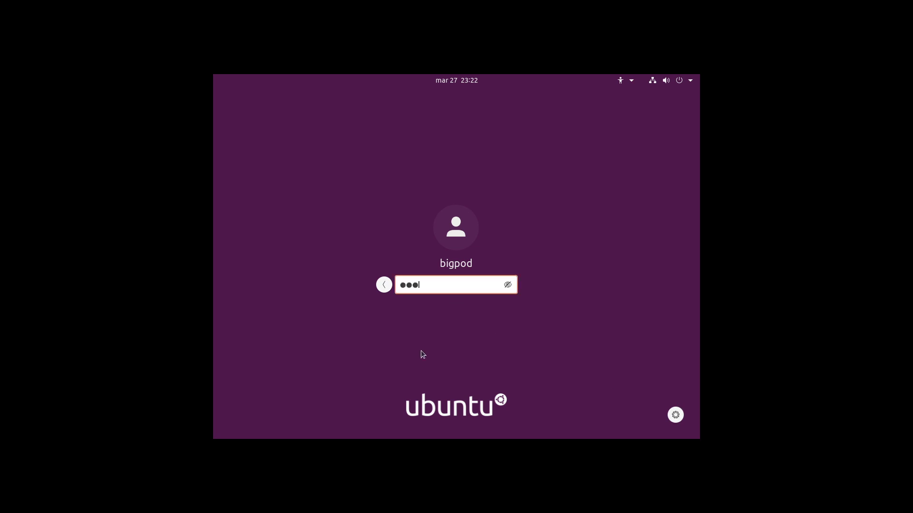
{"action": "key", "text": "Escape"}
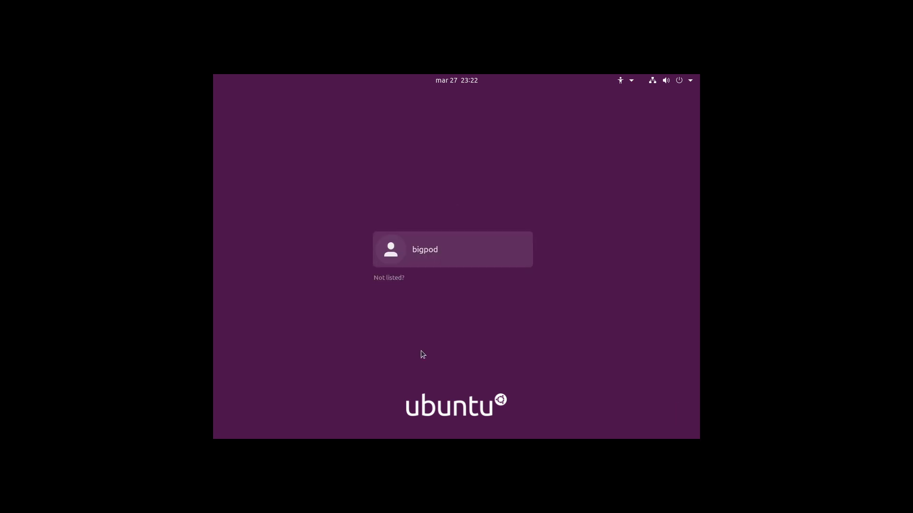
{"action": "key", "text": "Return"}
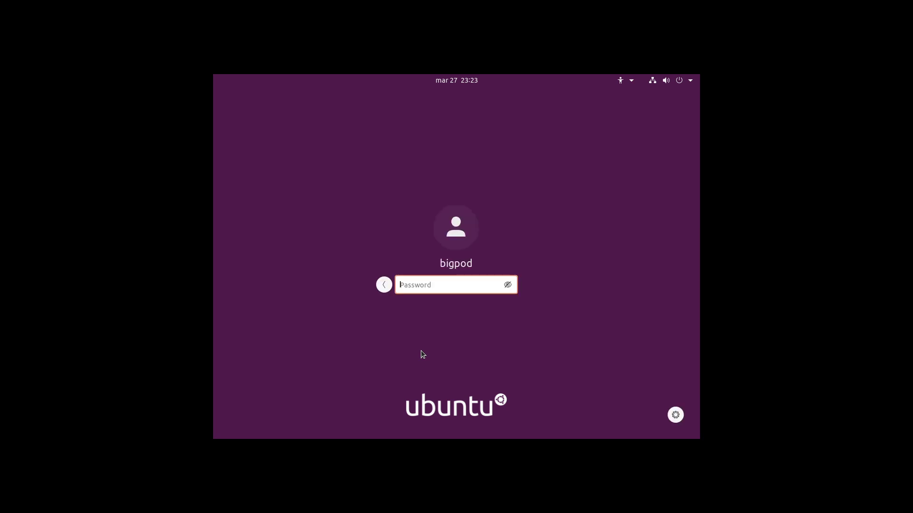
{"action": "type", "text": "****"}
{"action": "left_click", "coordinate": [676, 415]}
{"action": "left_click", "coordinate": [639, 386]}
{"action": "key", "text": "Return"}
{"action": "key", "text": "Return"}
{"action": "type", "text": "••••••"}
{"action": "key", "text": "Return"}
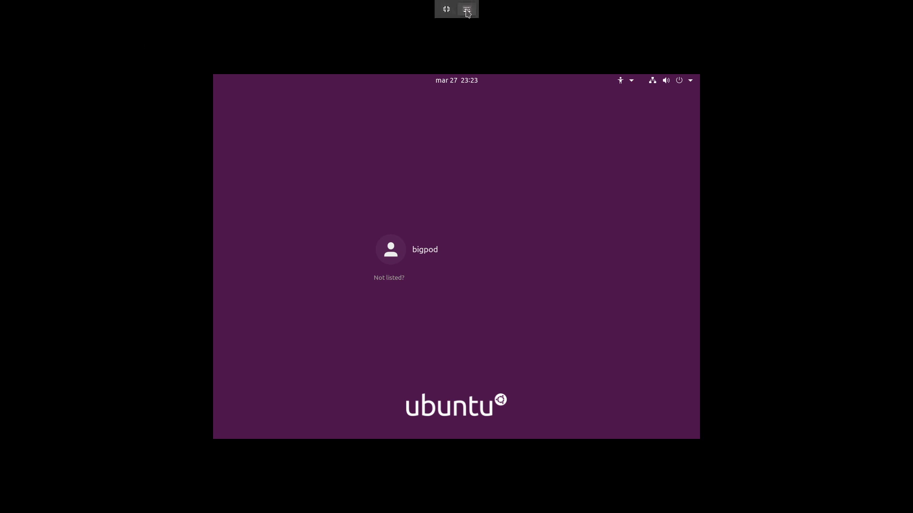
Send Ctrl+Alt+F3 from the viewer's keyboard menu to reach the tty3 console.
{"action": "left_click", "coordinate": [466, 9]}
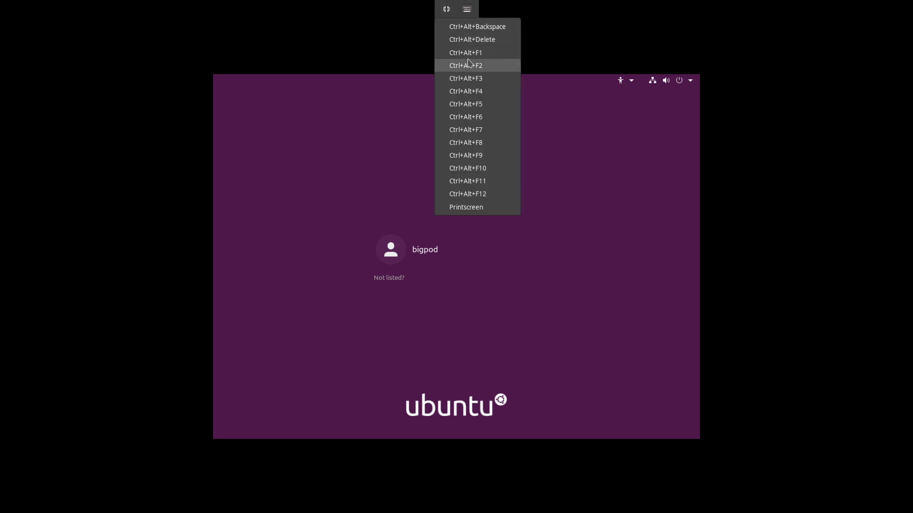
{"action": "left_click", "coordinate": [467, 79]}
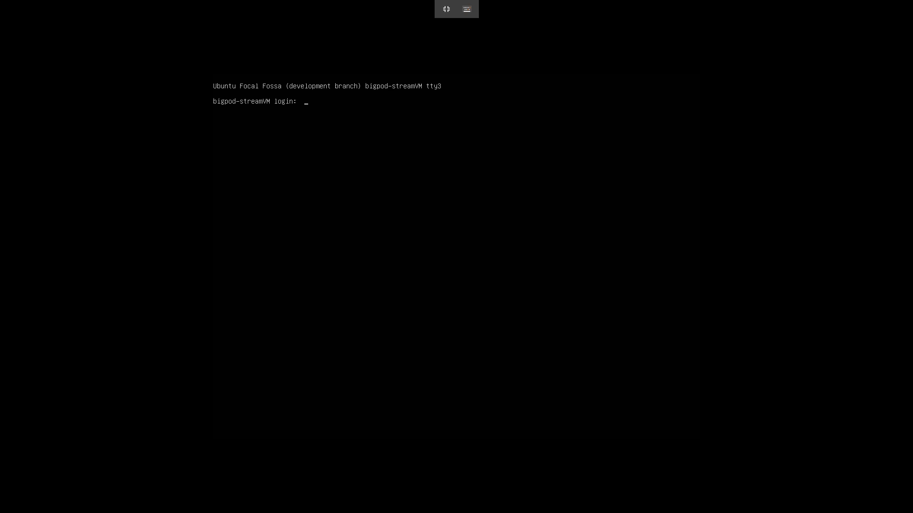
Enter the account's username at the tty3 login prompts to sign in.
{"action": "type", "text": "bigpod"}
{"action": "key", "text": "Return"}
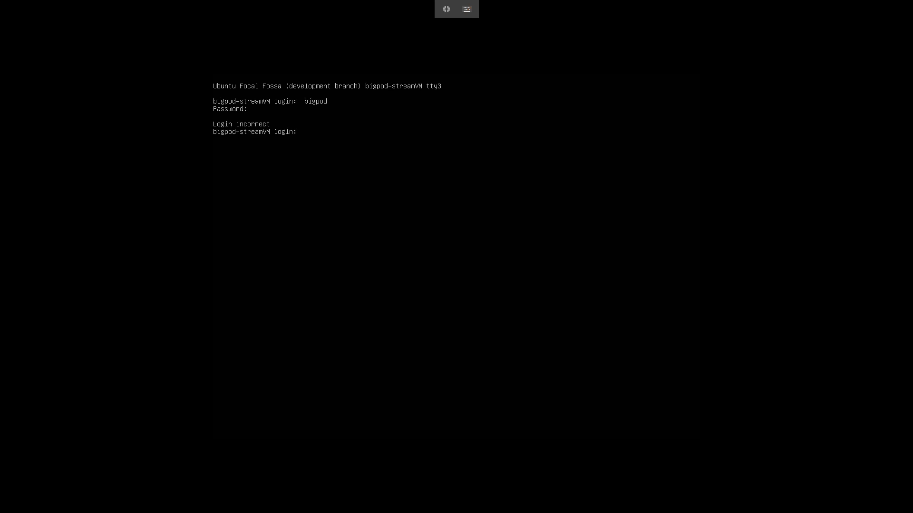
{"action": "type", "text": "bigpod"}
{"action": "key", "text": "Return"}
Run sudo apt update with the sudo password, then type the apt upgrade command.
{"action": "key", "text": "Return"}
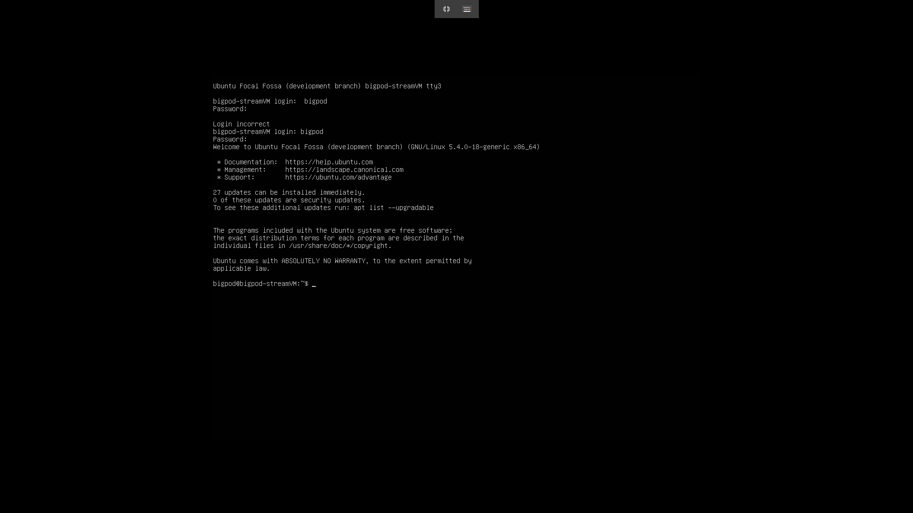
{"action": "type", "text": "sudo apt update"}
{"action": "key", "text": "Return"}
{"action": "key", "text": "Return"}
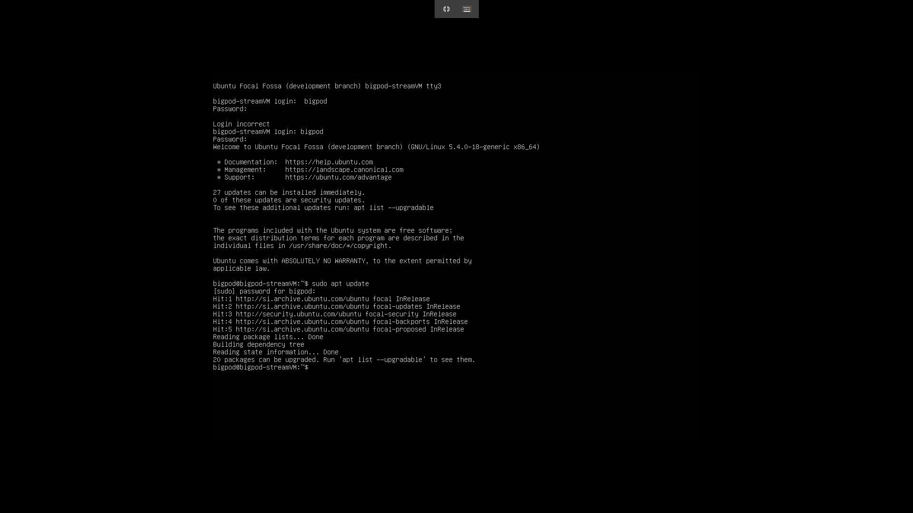
{"action": "type", "text": "udo apt upgrade"}
Run the apt upgrade, installing kernel 5.4.0-20 and regenerating grub, then begin typing reboot.
{"action": "key", "text": "Return"}
{"action": "key", "text": "Return"}
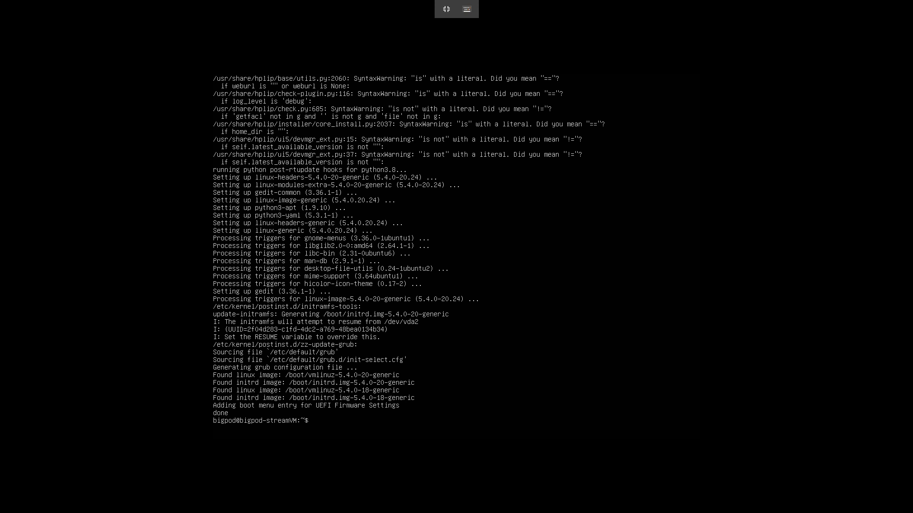
{"action": "type", "text": "rebg"}
{"action": "type", "text": "or"}
Correct the typed command to reboot and run it to restart the machine.
{"action": "key", "text": "BackSpace"}
{"action": "type", "text": "t"}
{"action": "key", "text": "Return"}
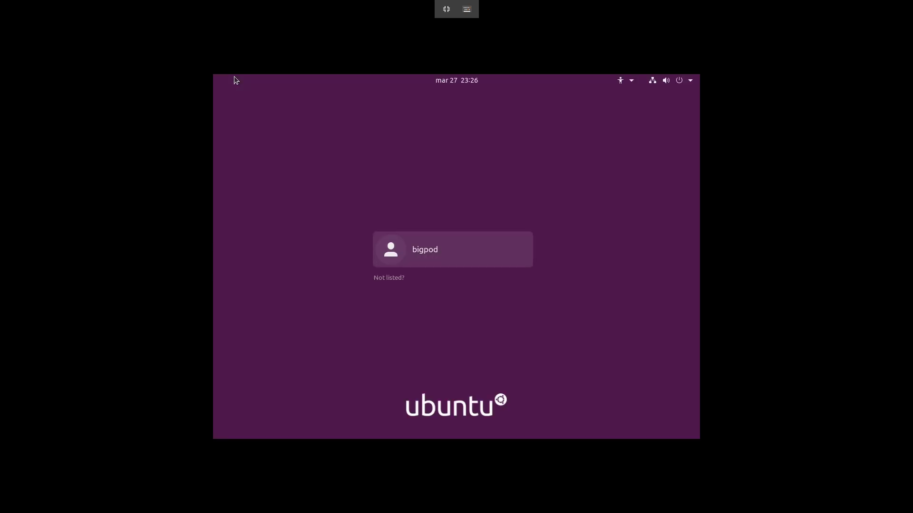
At the GDM login screen, select the user and enter the password to sign in.
{"action": "key", "text": "Return"}
{"action": "type", "text": "****"}
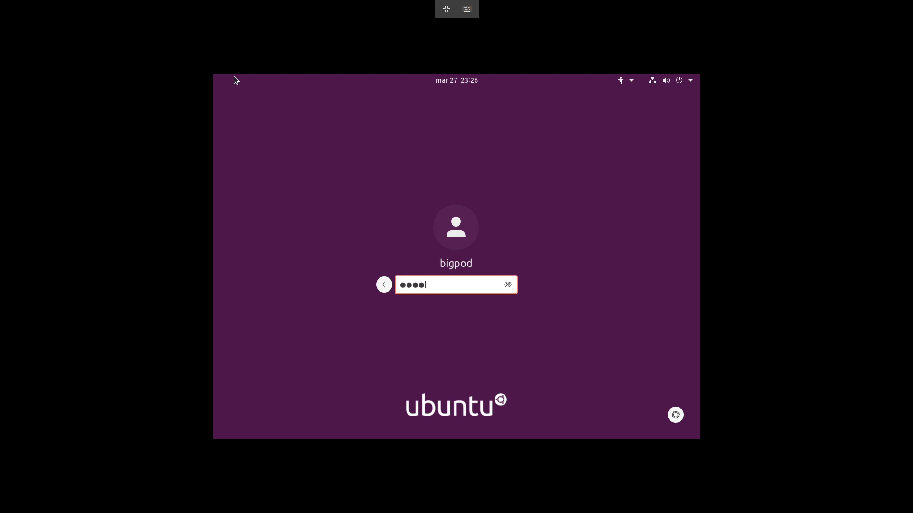
{"action": "key", "text": "Return"}
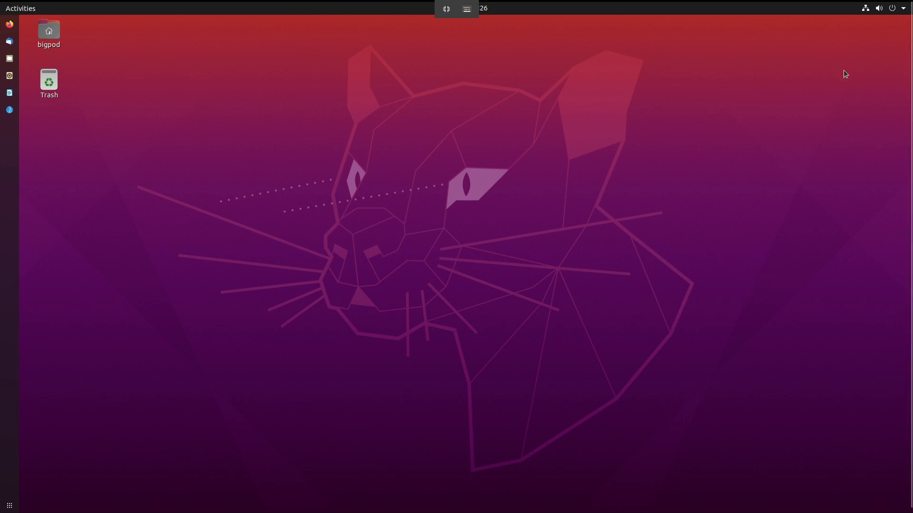
Log out of the session via the system menu's Power Off / Log Out > Log Out.
{"action": "left_click", "coordinate": [878, 6]}
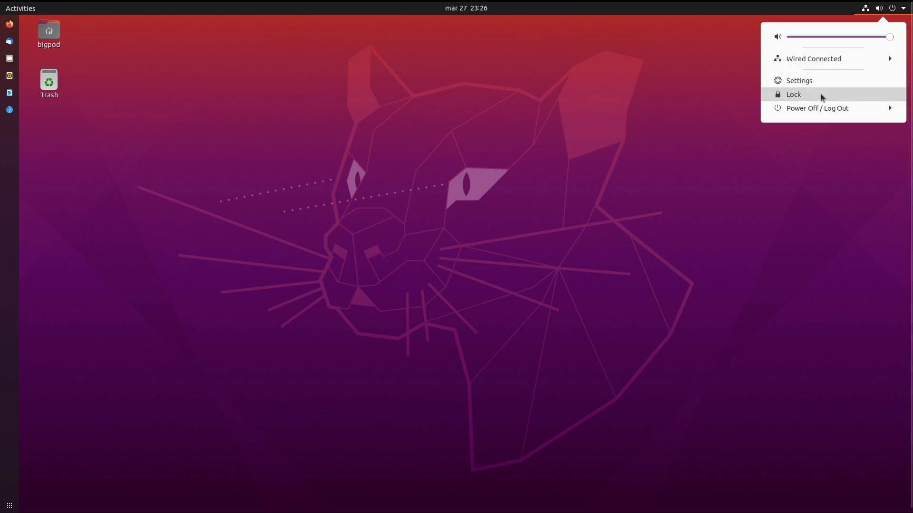
{"action": "left_click", "coordinate": [820, 111]}
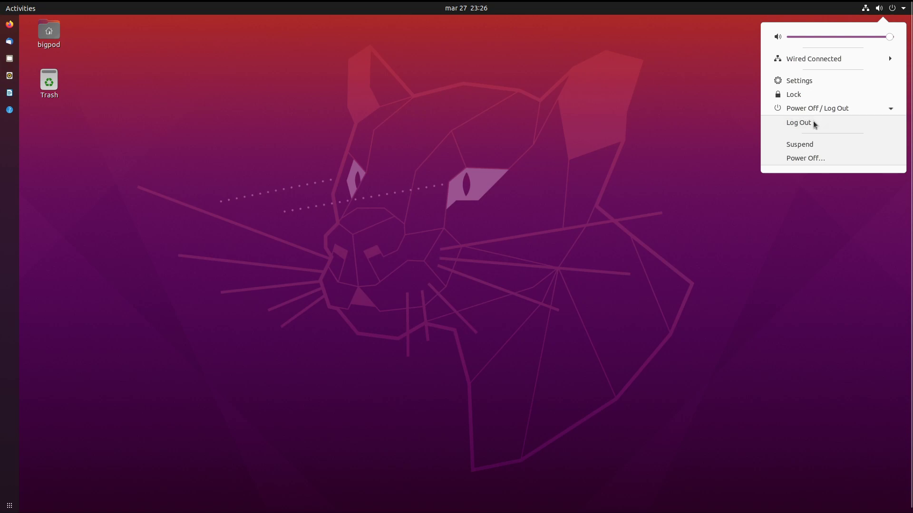
{"action": "left_click", "coordinate": [815, 124]}
{"action": "left_click", "coordinate": [488, 294]}
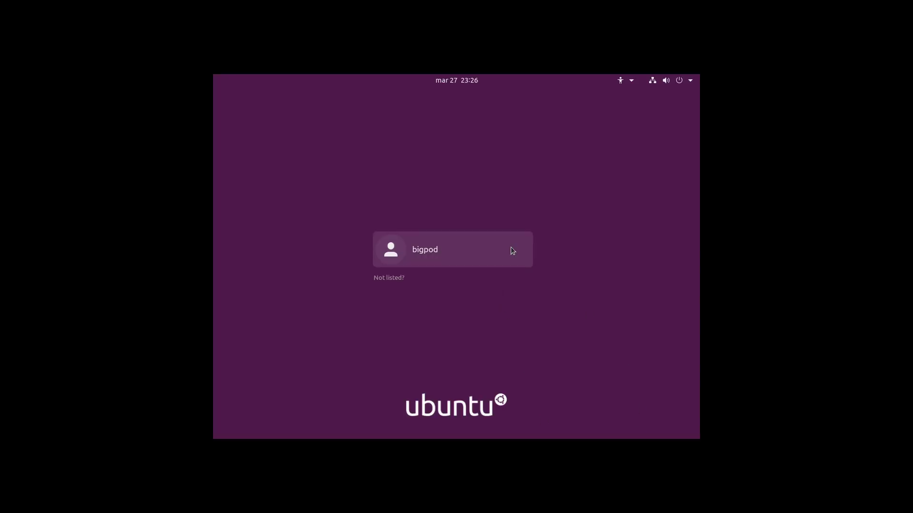
Sign back in, choosing the standard Ubuntu session from the gear menu and entering the password.
{"action": "left_click", "coordinate": [481, 245]}
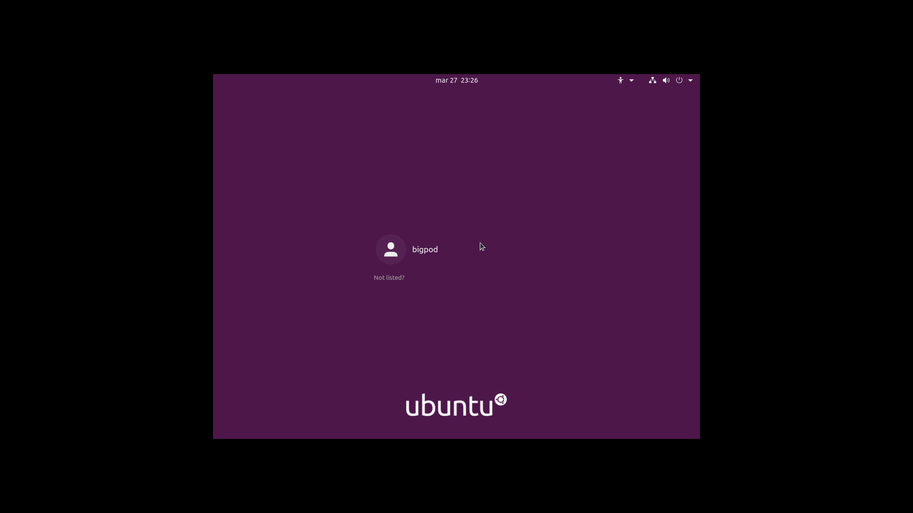
{"action": "left_click", "coordinate": [675, 414]}
{"action": "left_click", "coordinate": [624, 375]}
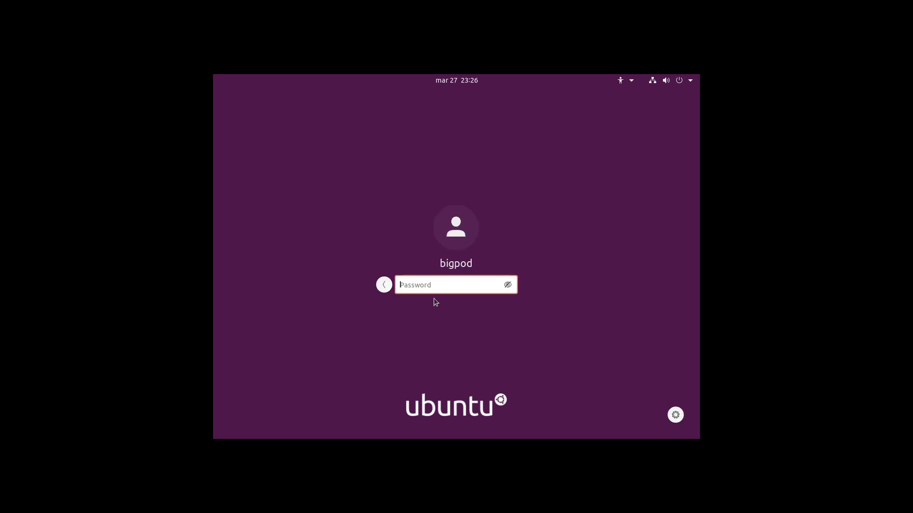
{"action": "type", "text": "******"}
{"action": "key", "text": "Return"}
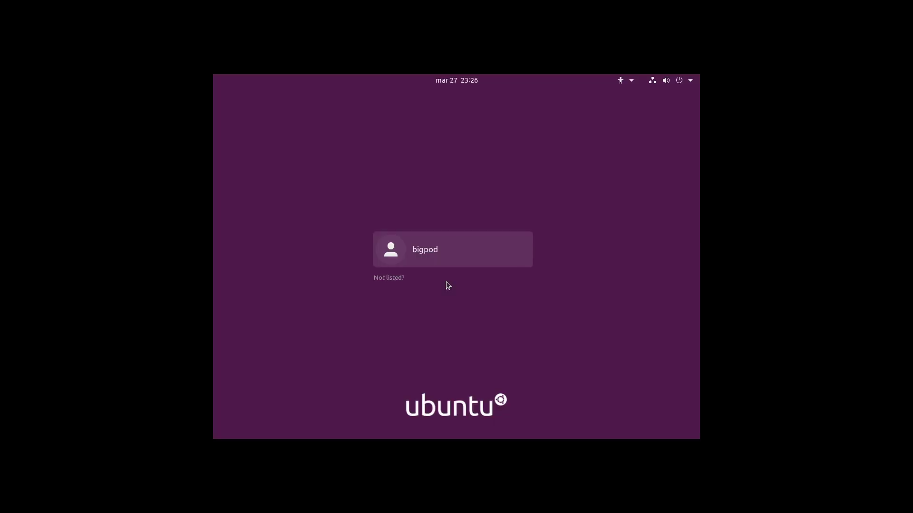
Retry the login after it fell back to the account list, reselecting the session type.
{"action": "left_click", "coordinate": [447, 267]}
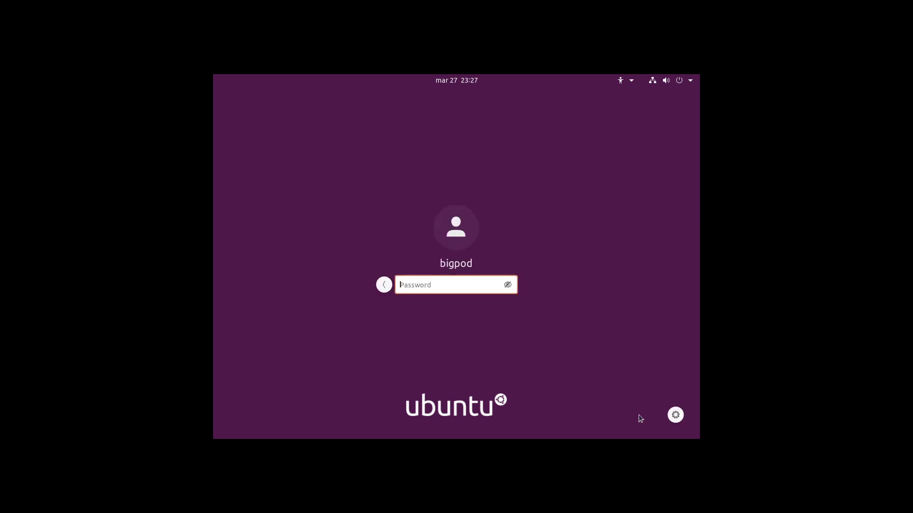
{"action": "left_click", "coordinate": [678, 416]}
{"action": "left_click", "coordinate": [670, 392]}
{"action": "type", "text": "****"}
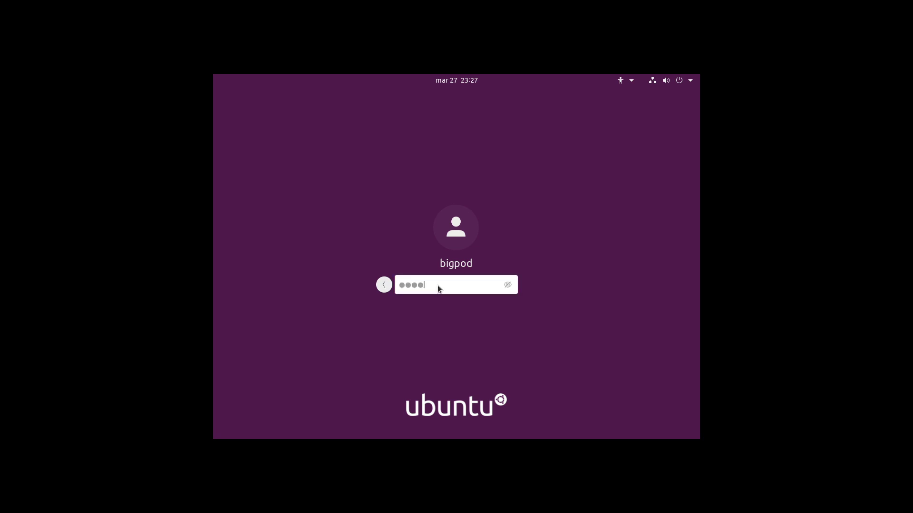
{"action": "key", "text": "Return"}
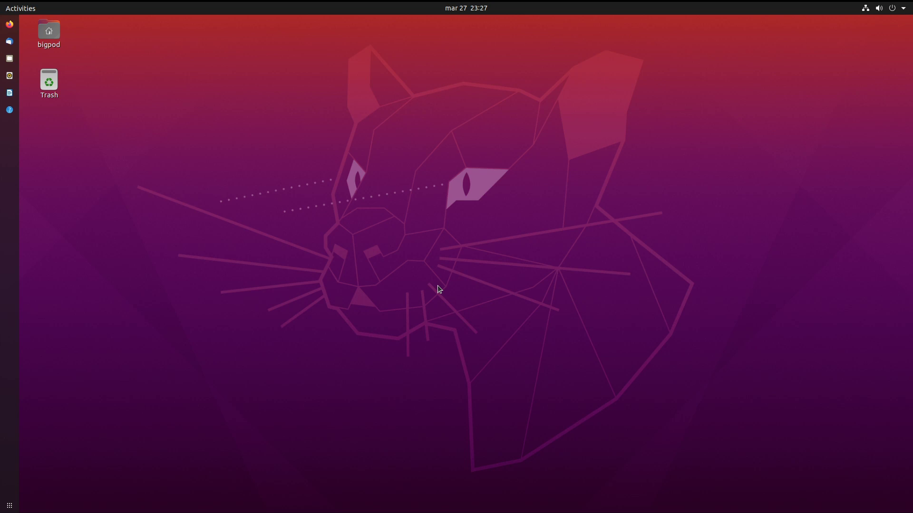
Launch Firefox, search Google for the focal fossa release date, and open the Ubuntu Wiki schedule.
{"action": "left_click", "coordinate": [10, 24]}
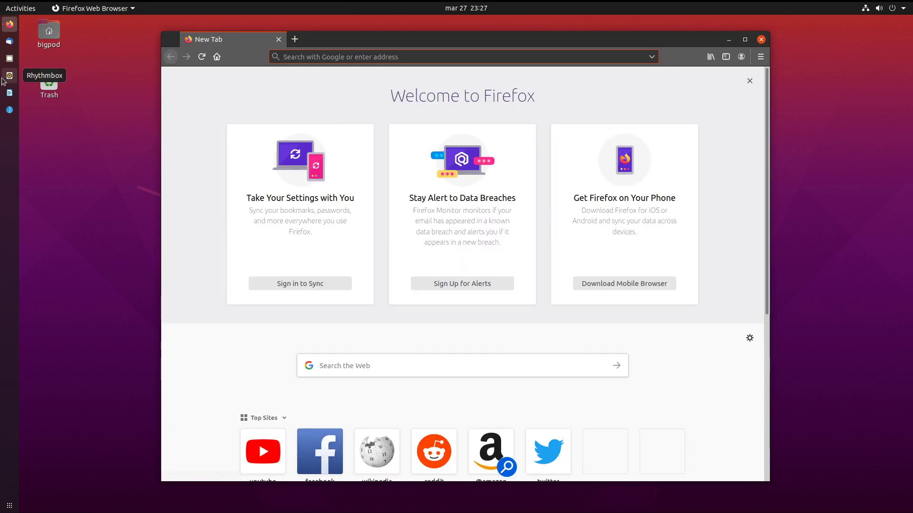
{"action": "type", "text": "focal fo"}
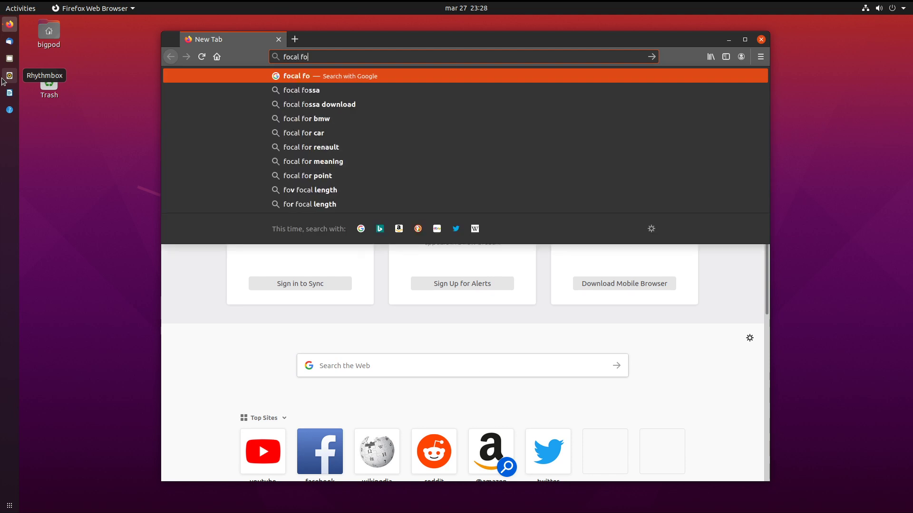
{"action": "type", "text": "ssa rel"}
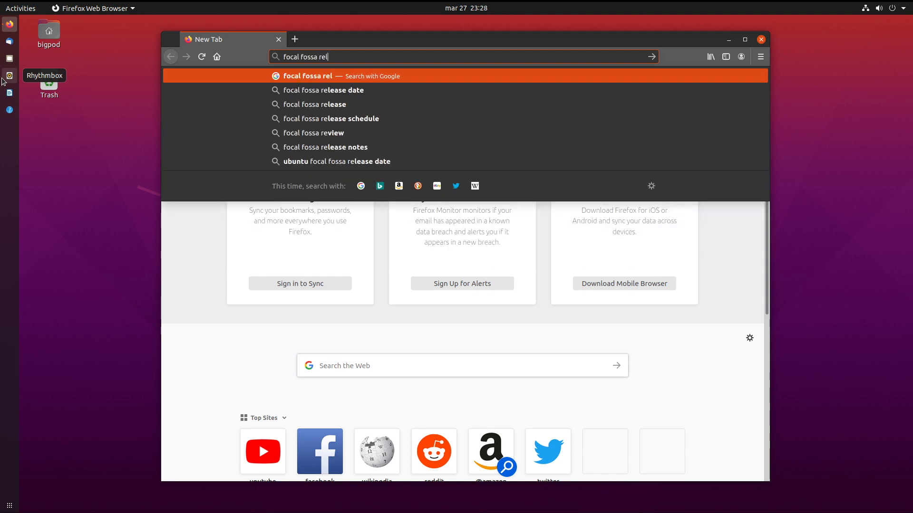
{"action": "key", "text": "Down"}
{"action": "key", "text": "Return"}
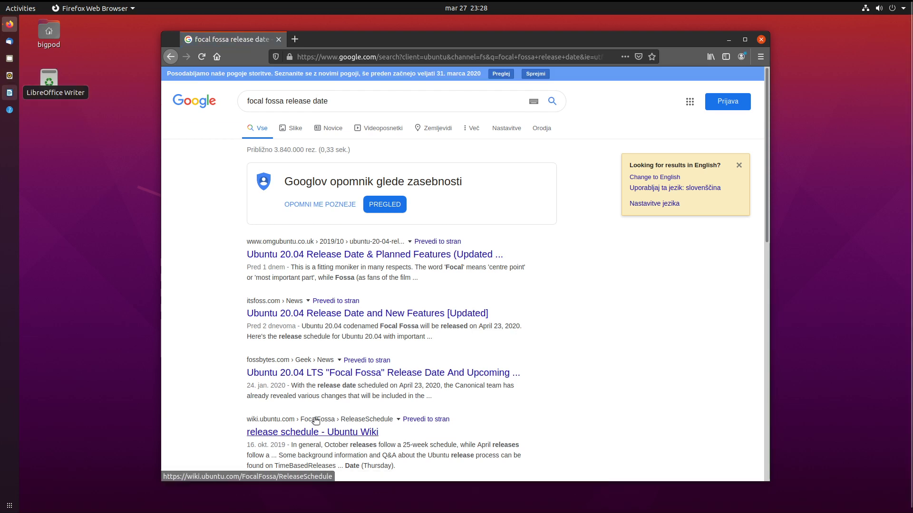
{"action": "left_click", "coordinate": [311, 433]}
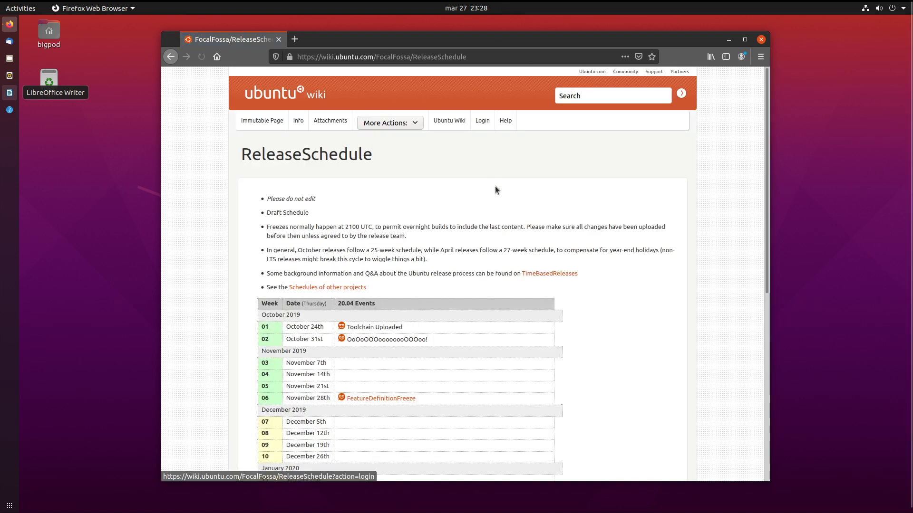
Scroll the schedule down to the March–April 2020 weeks and the April 23rd Final Release.
{"action": "scroll", "coordinate": [497, 191], "scroll_direction": "down", "scroll_amount": 2}
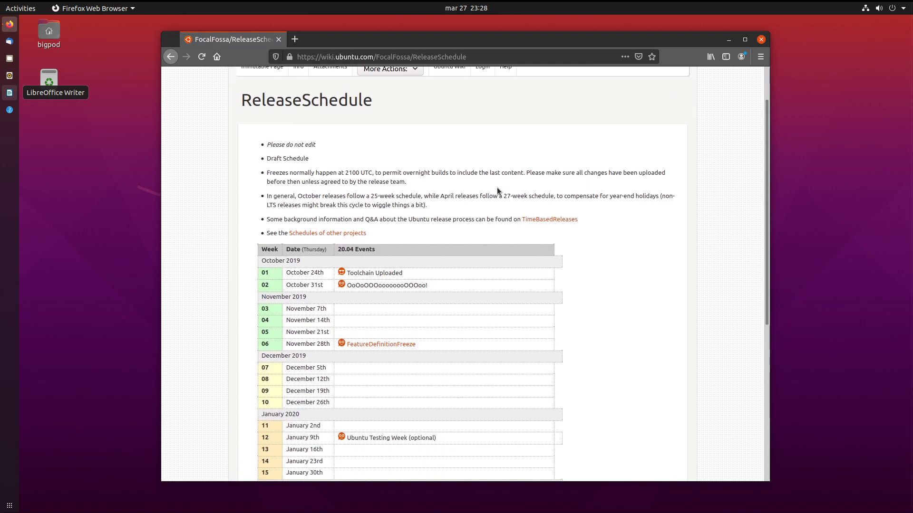
{"action": "scroll", "coordinate": [497, 187], "scroll_direction": "down", "scroll_amount": 5}
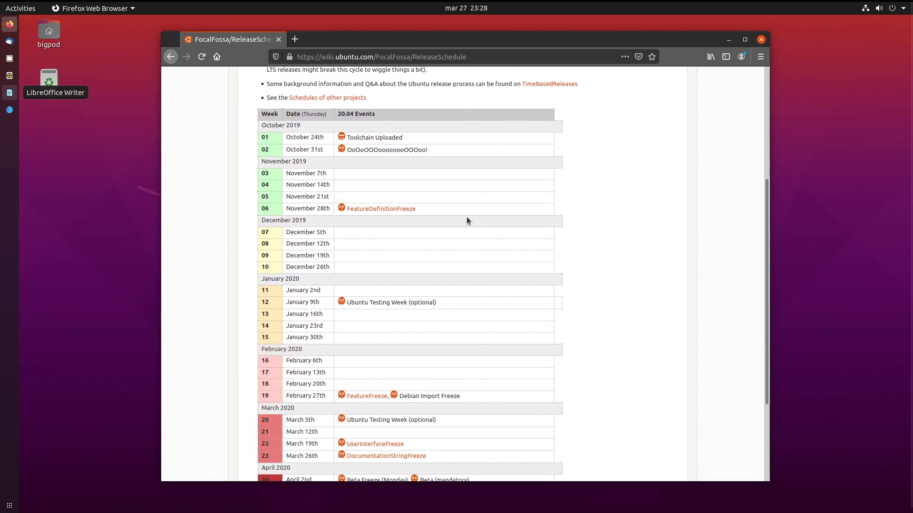
{"action": "scroll", "coordinate": [466, 217], "scroll_direction": "down", "scroll_amount": 5}
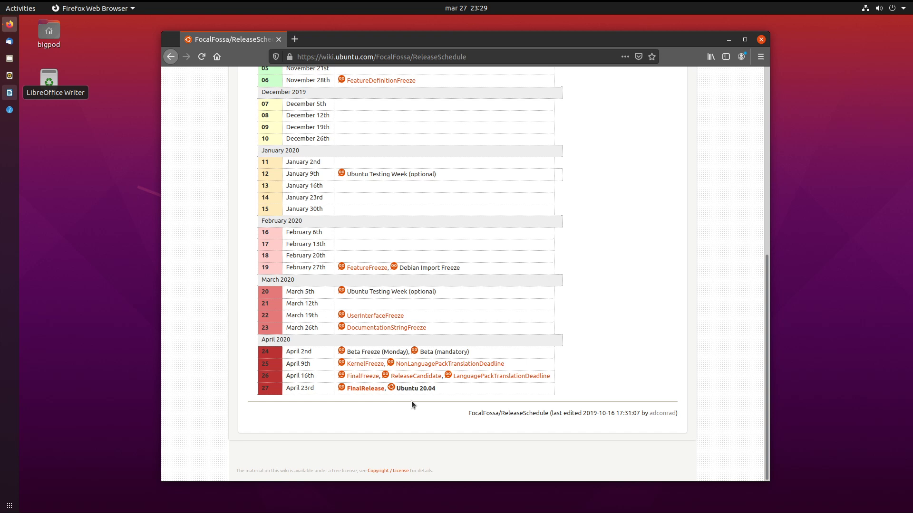
{"action": "scroll", "coordinate": [412, 404], "scroll_direction": "up", "scroll_amount": 5}
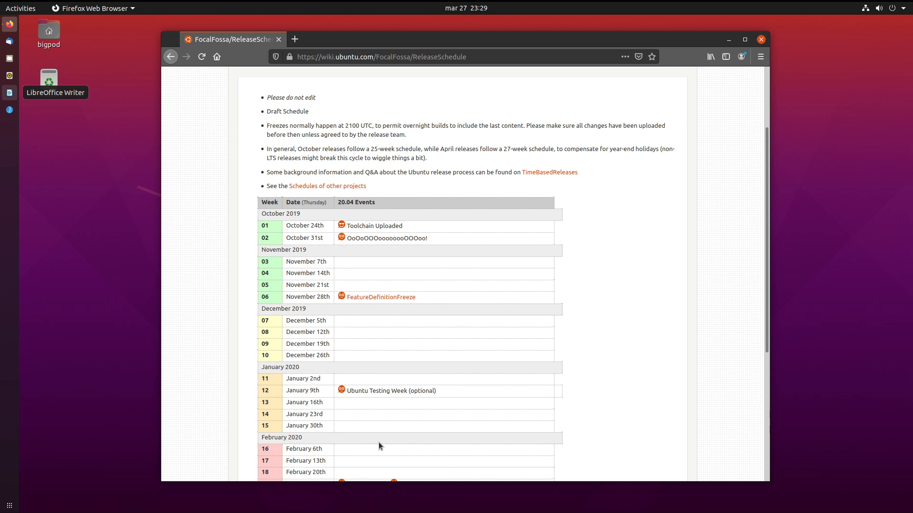
{"action": "scroll", "coordinate": [378, 442], "scroll_direction": "down", "scroll_amount": 5}
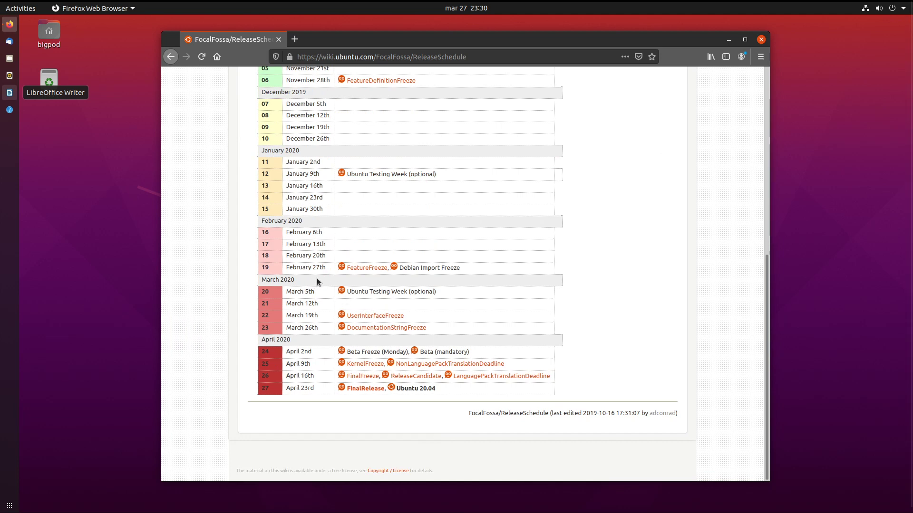
{"action": "left_click_drag", "start_coordinate": [329, 272], "coordinate": [426, 269]}
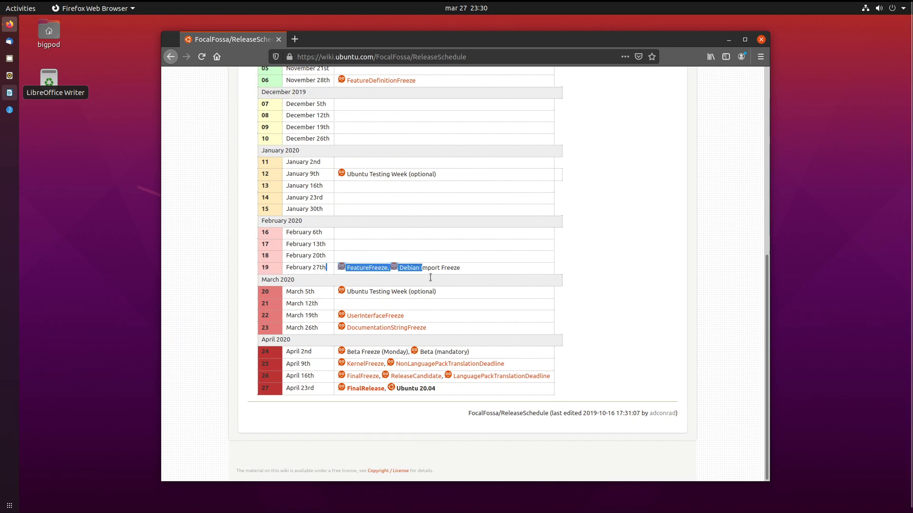
{"action": "left_click", "coordinate": [426, 269]}
{"action": "left_click_drag", "start_coordinate": [430, 316], "coordinate": [332, 317]}
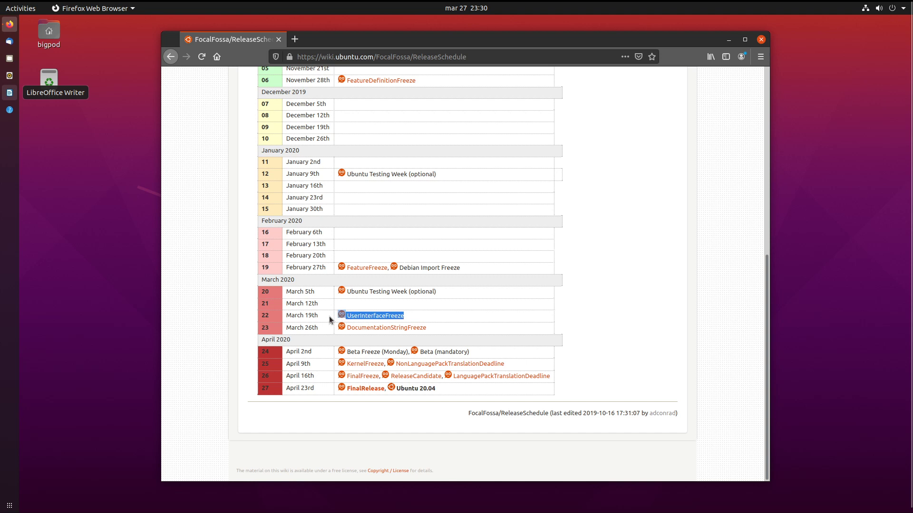
{"action": "left_click", "coordinate": [332, 321]}
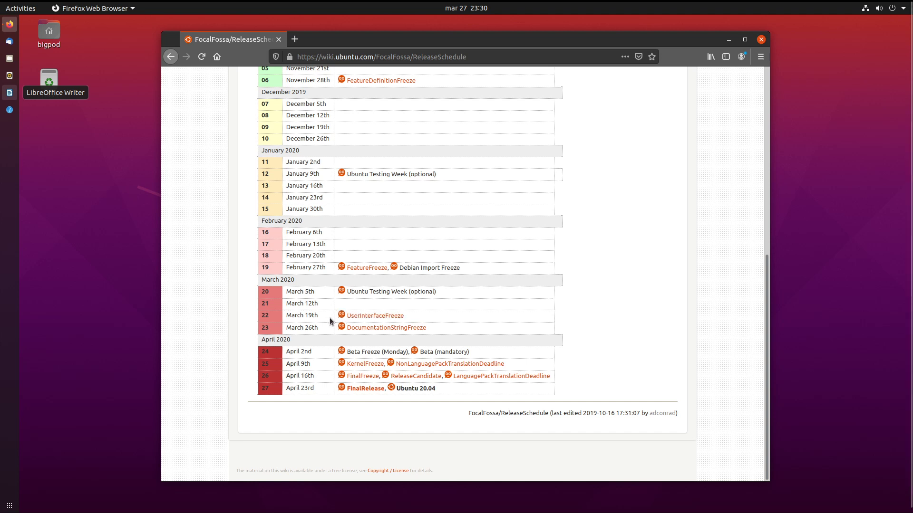
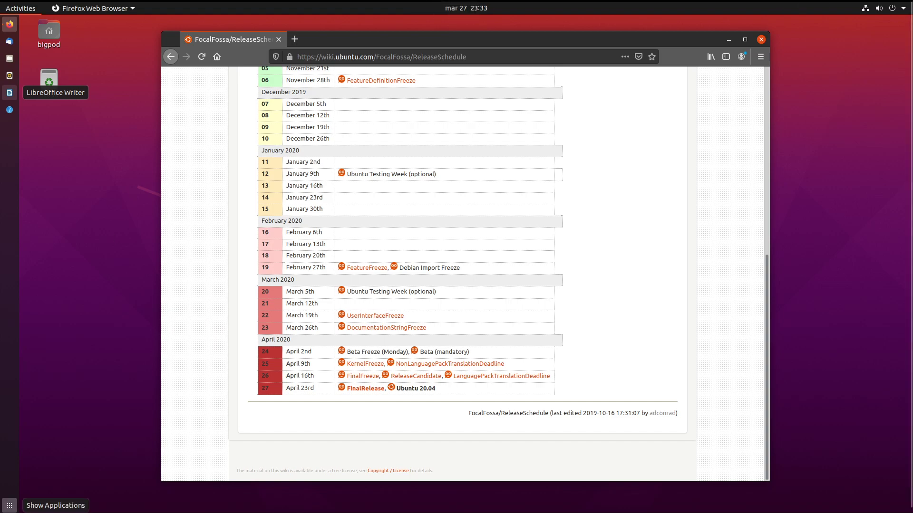
Open the application grid, page over to the Sudoku icon, and launch Sudoku.
{"action": "left_click", "coordinate": [9, 506]}
{"action": "scroll", "coordinate": [349, 266], "scroll_direction": "down", "scroll_amount": 1}
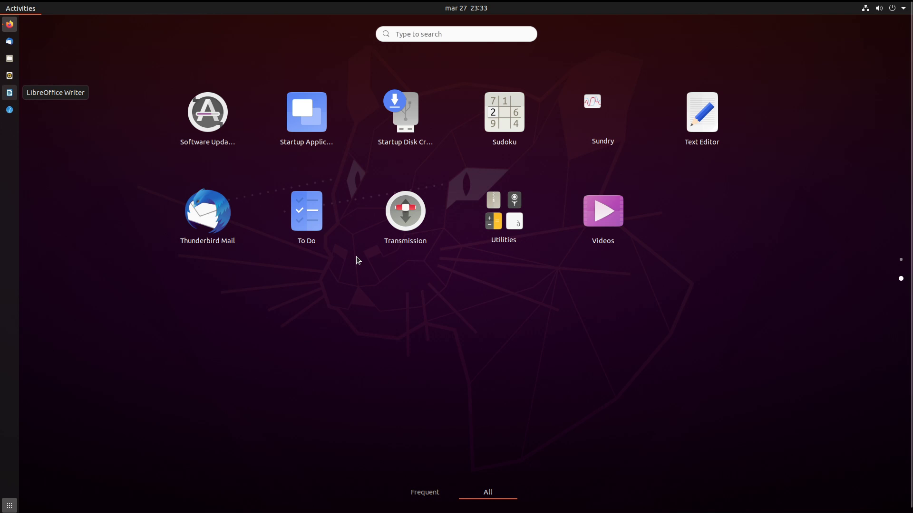
{"action": "scroll", "coordinate": [358, 260], "scroll_direction": "up", "scroll_amount": 1}
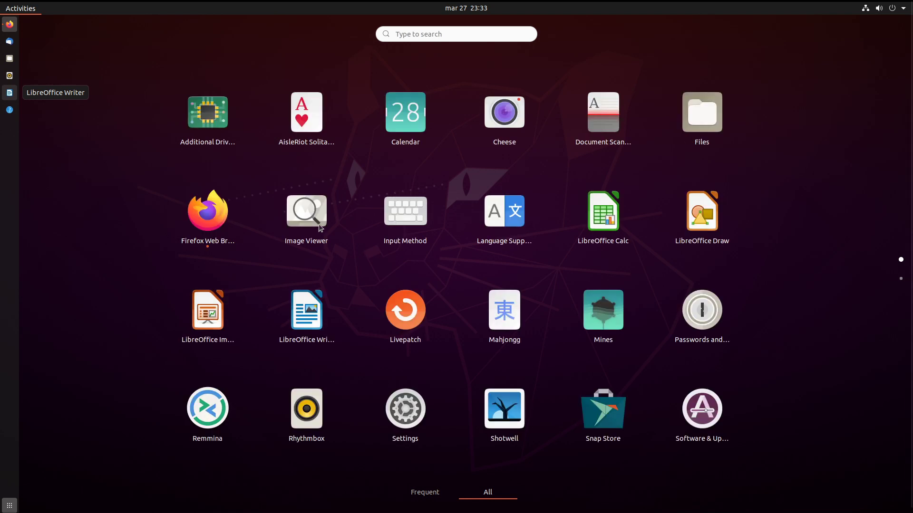
{"action": "scroll", "coordinate": [319, 226], "scroll_direction": "down", "scroll_amount": 1}
{"action": "scroll", "coordinate": [319, 226], "scroll_direction": "up", "scroll_amount": 1}
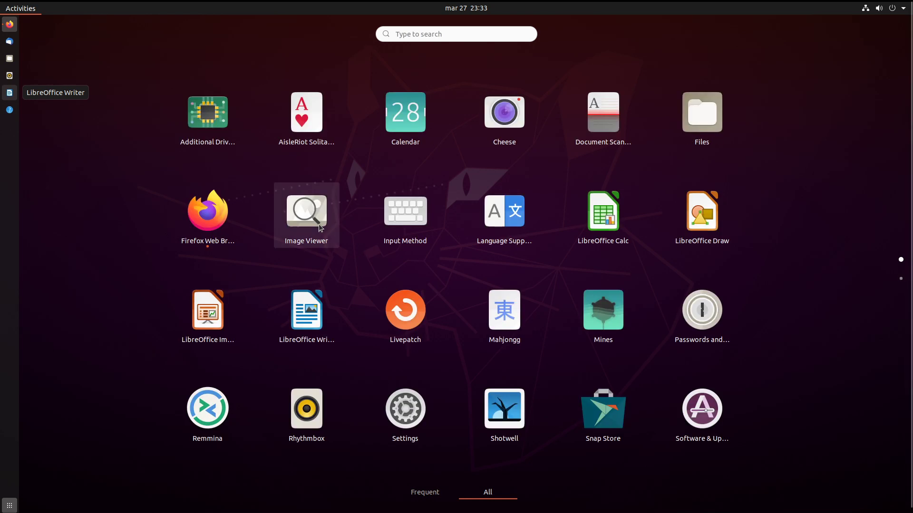
{"action": "scroll", "coordinate": [320, 227], "scroll_direction": "down", "scroll_amount": 1}
{"action": "left_click", "coordinate": [517, 120]}
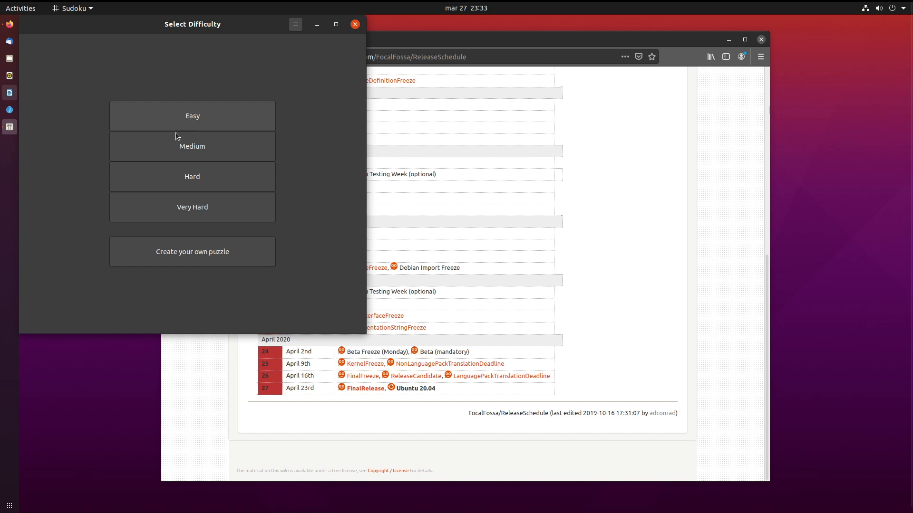
Choose Easy on the Select Difficulty screen to begin a Sudoku puzzle.
{"action": "left_click", "coordinate": [238, 107]}
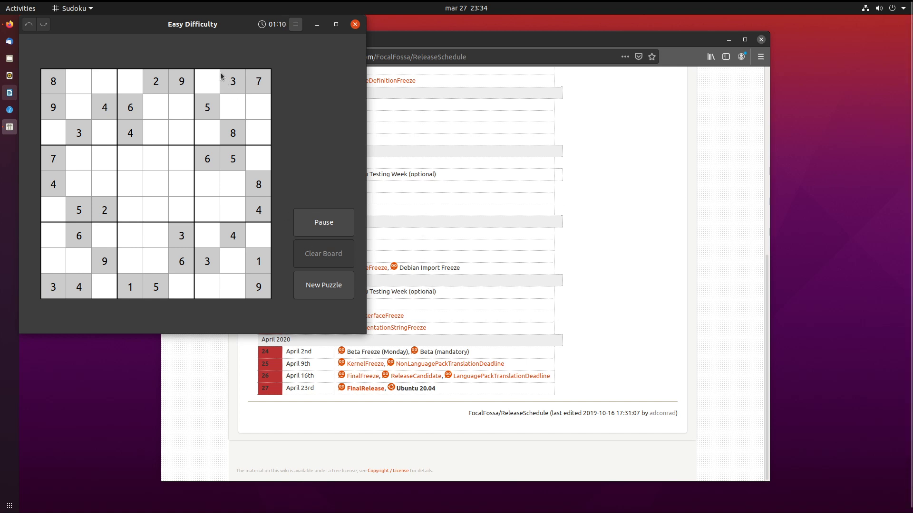
Enter 1 in row 1, column 7 and 1 in row 2, column 2.
{"action": "left_click", "coordinate": [204, 79]}
{"action": "left_click", "coordinate": [186, 147]}
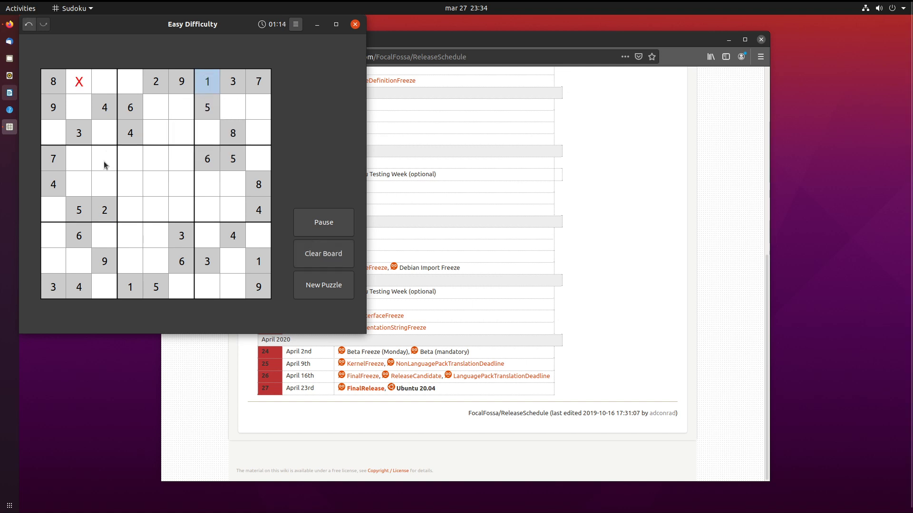
{"action": "left_click", "coordinate": [83, 107]}
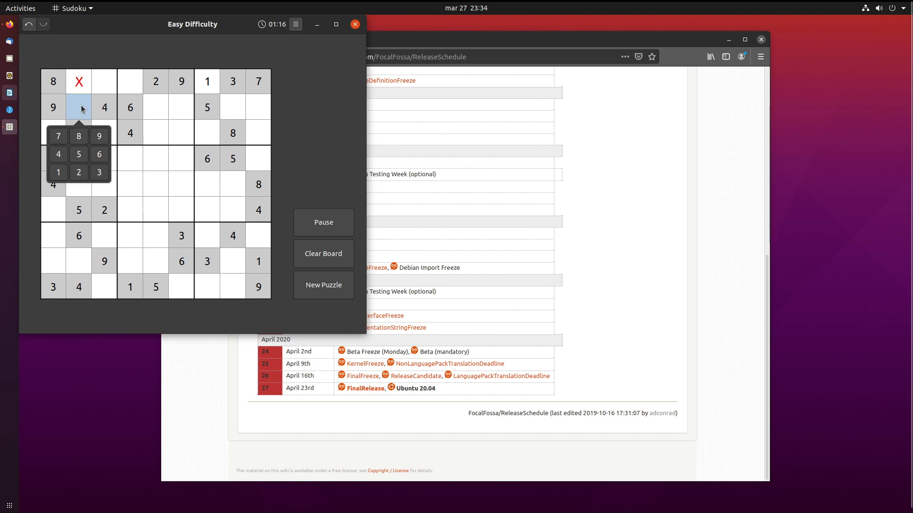
{"action": "left_click", "coordinate": [208, 188]}
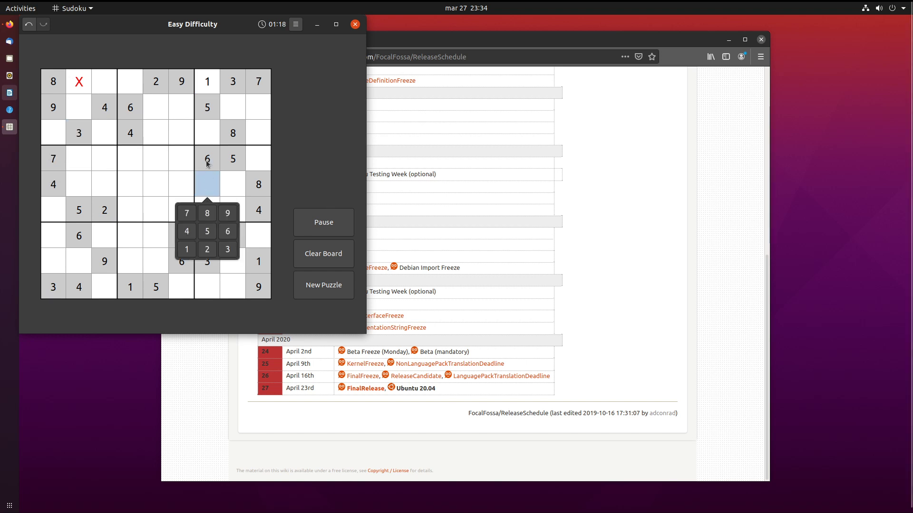
{"action": "left_click", "coordinate": [207, 109]}
{"action": "left_click", "coordinate": [53, 83]}
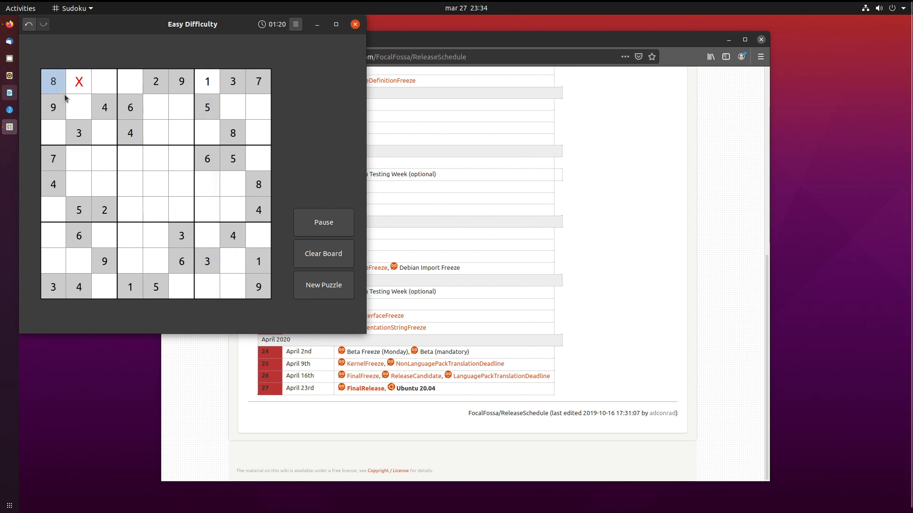
{"action": "left_click", "coordinate": [75, 107]}
{"action": "left_click", "coordinate": [60, 170]}
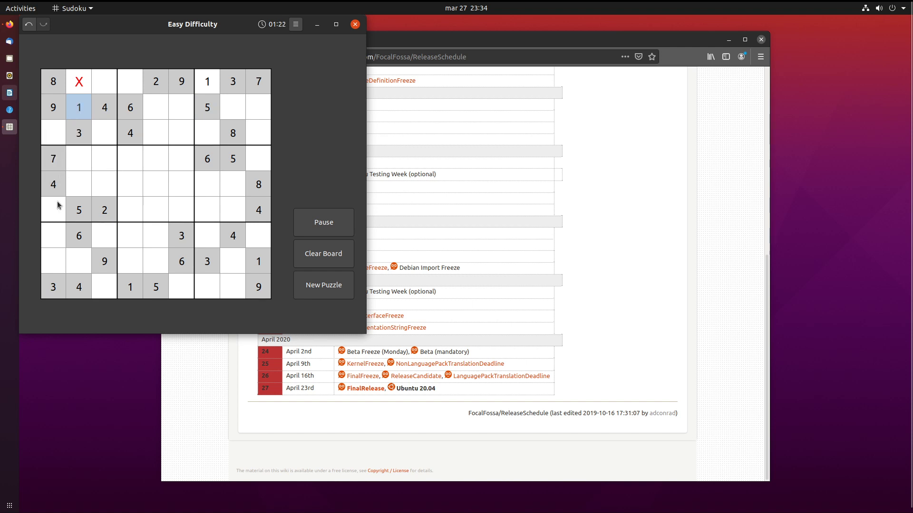
Put 5 in row 1, column 3 (correcting an initial 4) and 7 in row 3, column 3.
{"action": "left_click", "coordinate": [107, 81]}
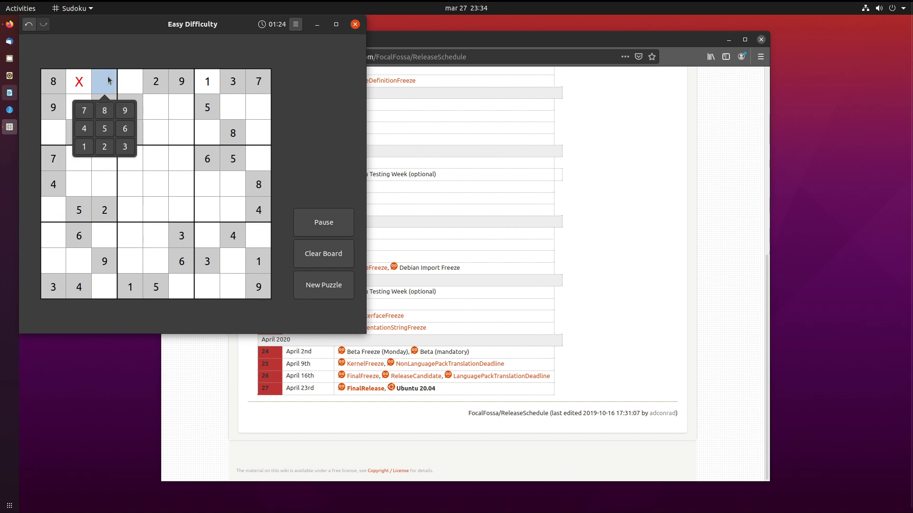
{"action": "left_click", "coordinate": [236, 212]}
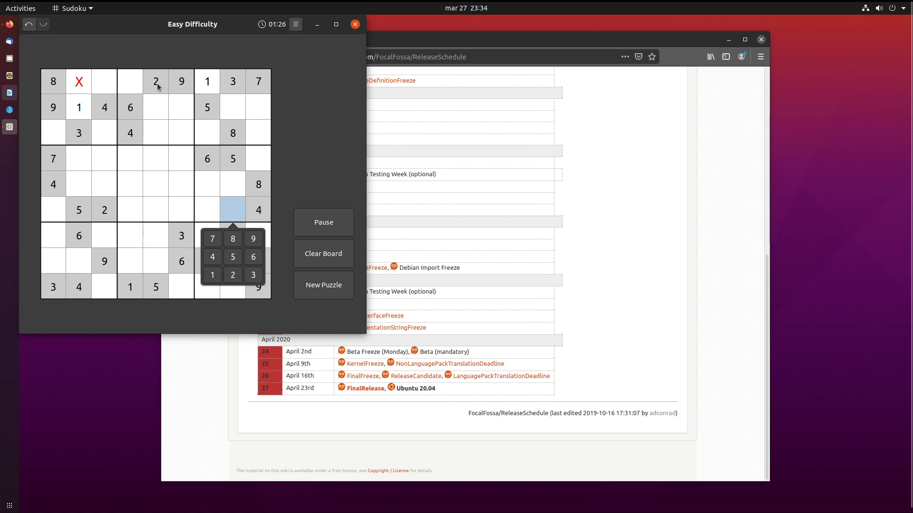
{"action": "left_click", "coordinate": [101, 81]}
{"action": "left_click", "coordinate": [84, 128]}
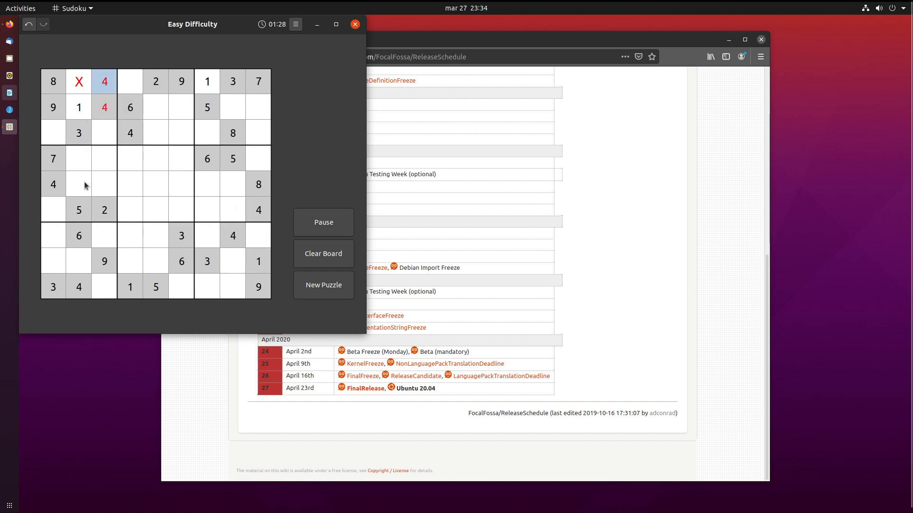
{"action": "left_click", "coordinate": [103, 88]}
{"action": "left_click", "coordinate": [105, 128]}
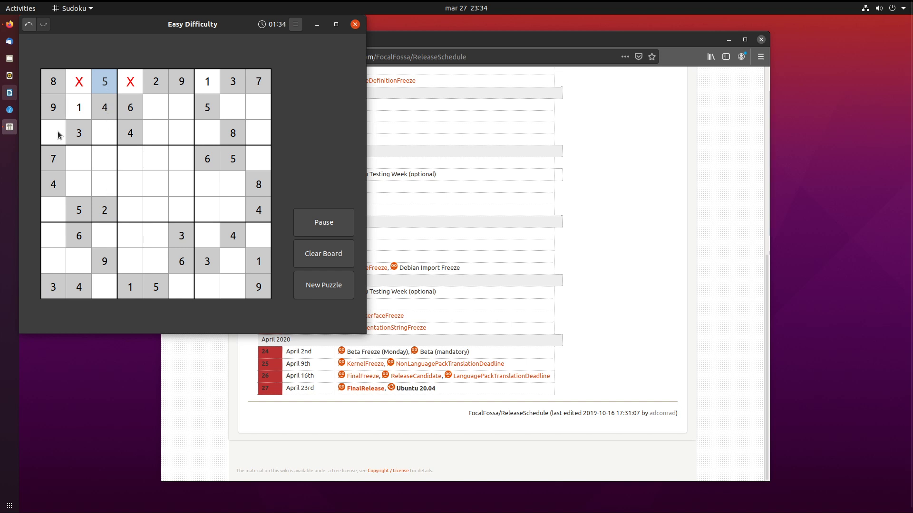
{"action": "left_click", "coordinate": [110, 136]}
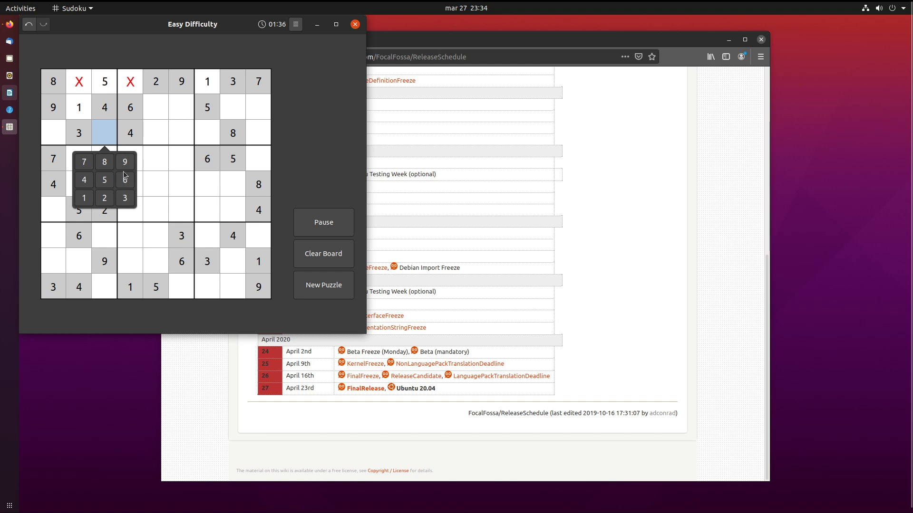
{"action": "left_click", "coordinate": [81, 165]}
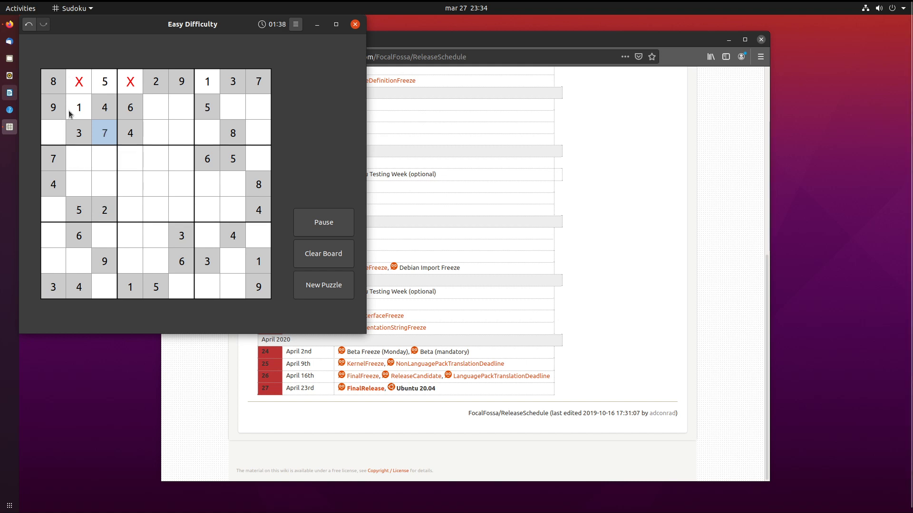
Enter 2 in row 3, column 1 and a conflicting 6 in row 1, column 2.
{"action": "left_click", "coordinate": [63, 128]}
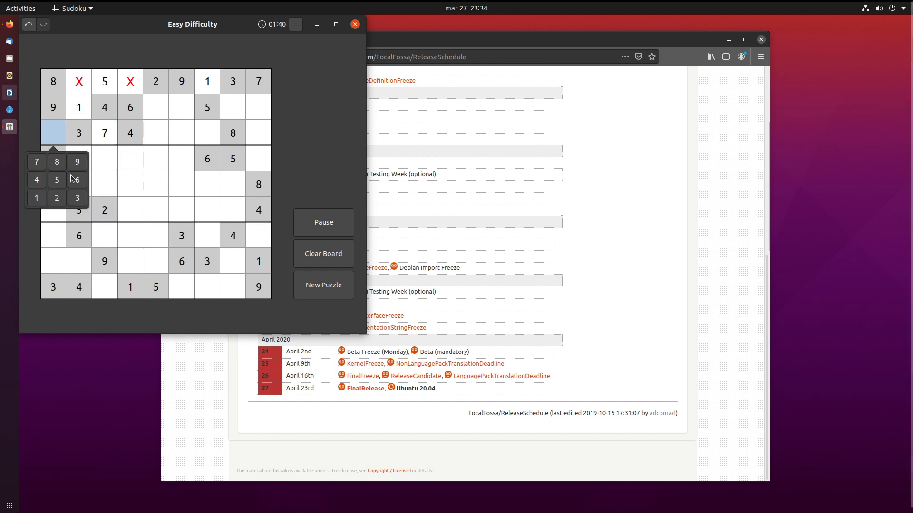
{"action": "left_click", "coordinate": [79, 86]}
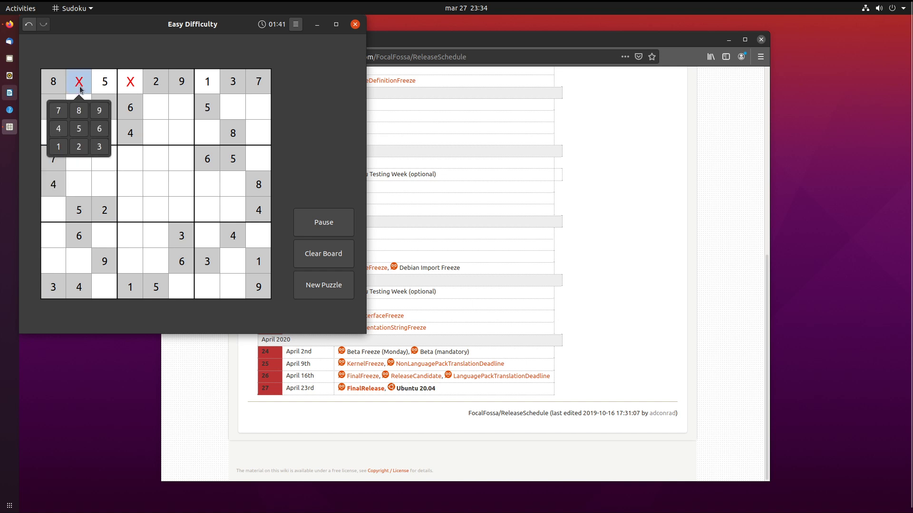
{"action": "left_click", "coordinate": [46, 134]}
{"action": "left_click", "coordinate": [61, 194]}
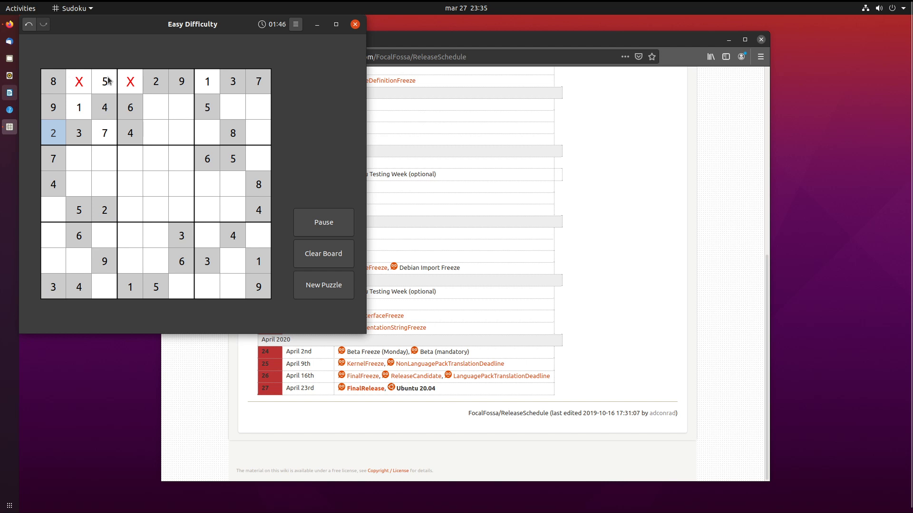
{"action": "left_click", "coordinate": [80, 85]}
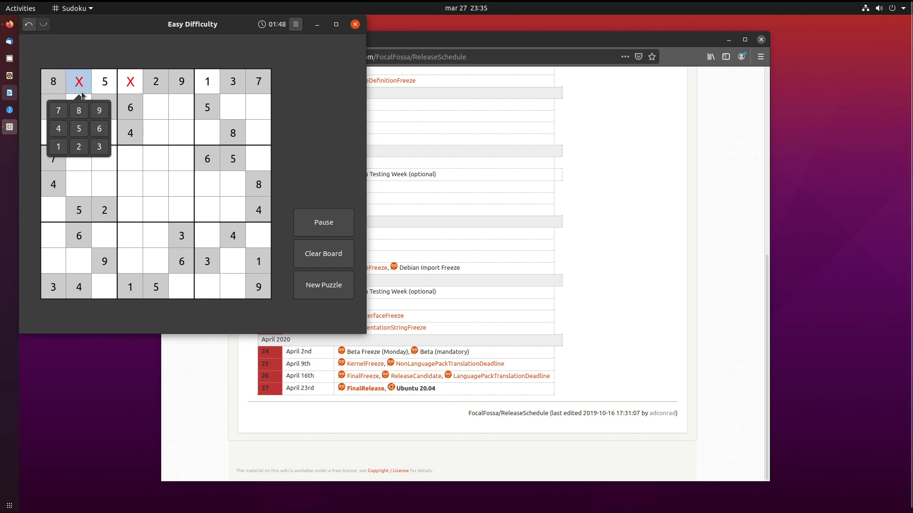
{"action": "left_click", "coordinate": [96, 128]}
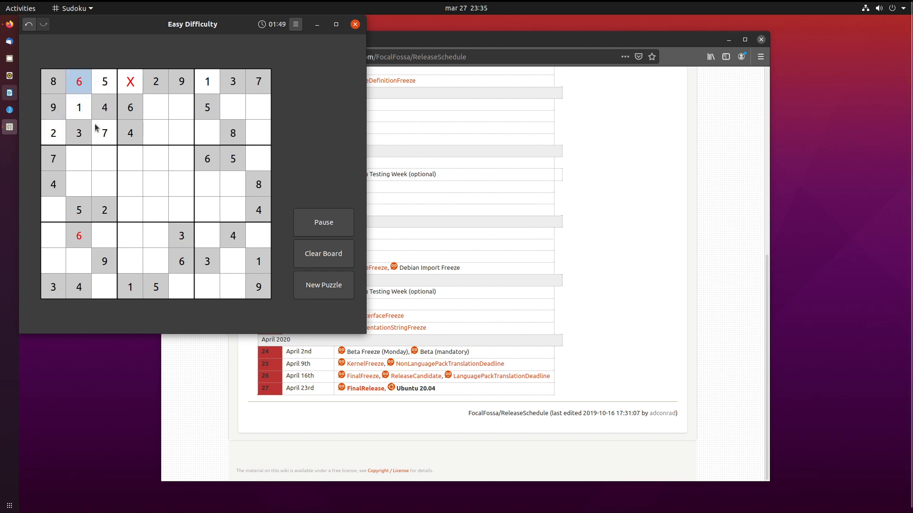
{"action": "left_click", "coordinate": [136, 217]}
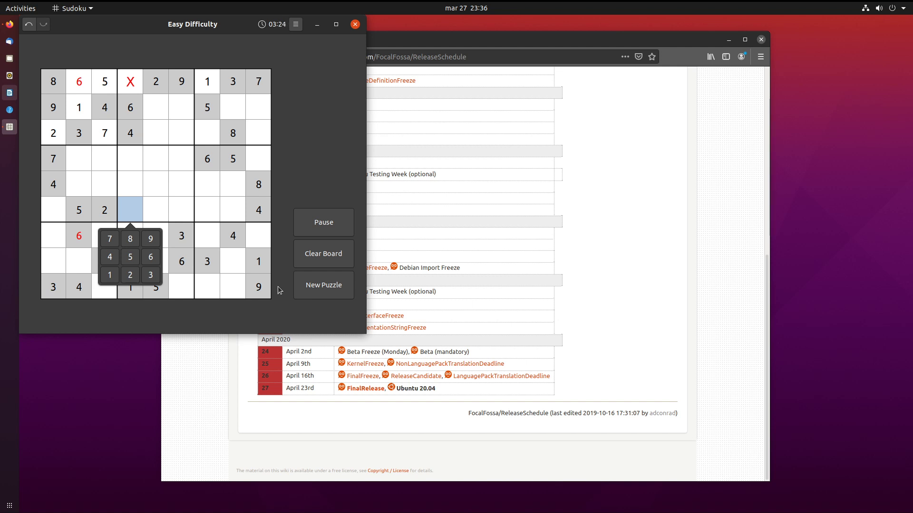
{"action": "left_click_drag", "start_coordinate": [357, 28], "coordinate": [357, 33]}
Close the Sudoku window, then start Mines from the Show Applications grid.
{"action": "left_click", "coordinate": [357, 31]}
{"action": "left_click", "coordinate": [9, 506]}
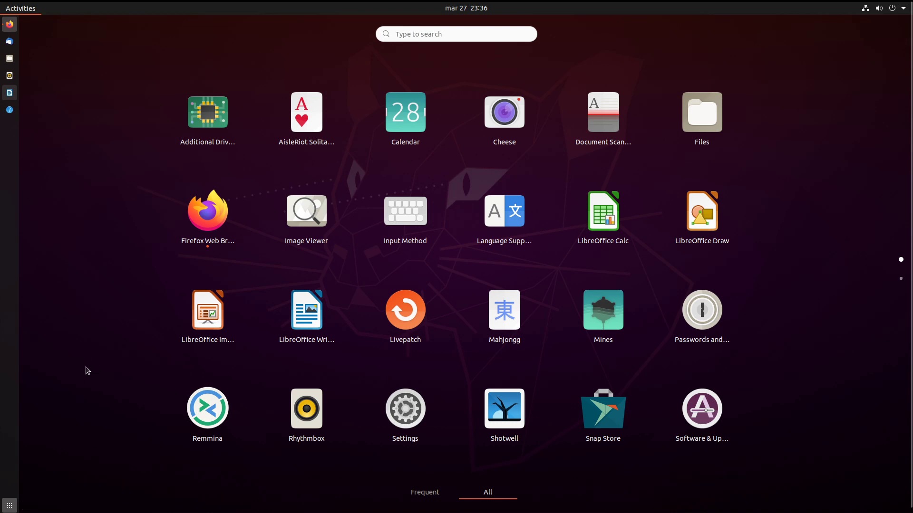
{"action": "scroll", "coordinate": [78, 381], "scroll_direction": "down", "scroll_amount": 1}
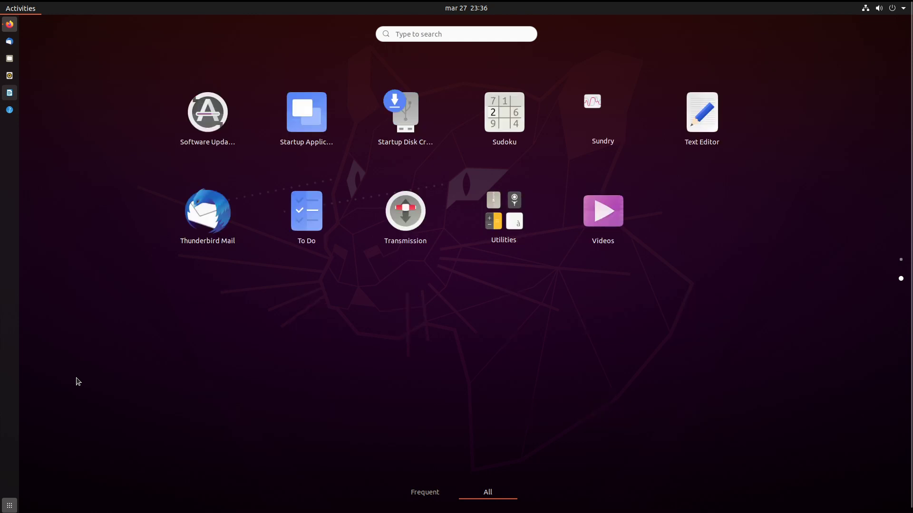
{"action": "scroll", "coordinate": [78, 382], "scroll_direction": "up", "scroll_amount": 1}
{"action": "left_click", "coordinate": [626, 297]}
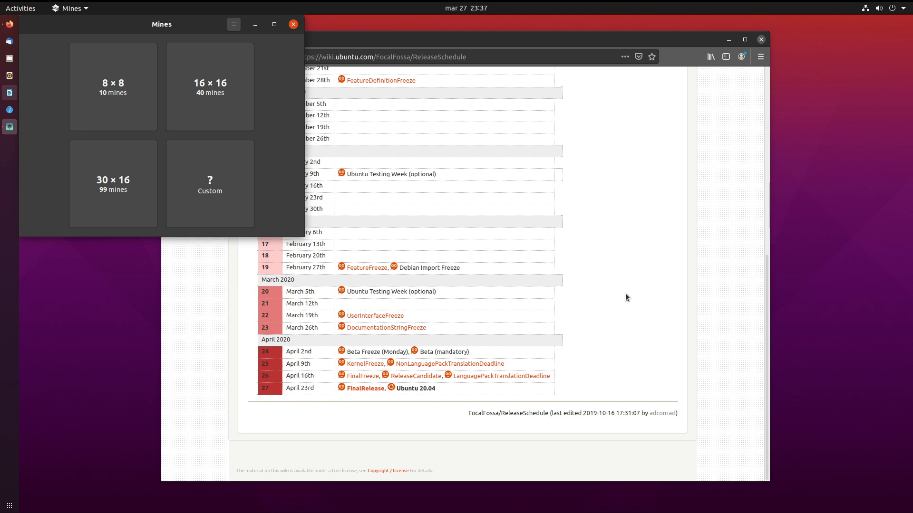
Start an 8×8 game with 10 mines and uncover two tiles, hitting a mine.
{"action": "left_click", "coordinate": [101, 86]}
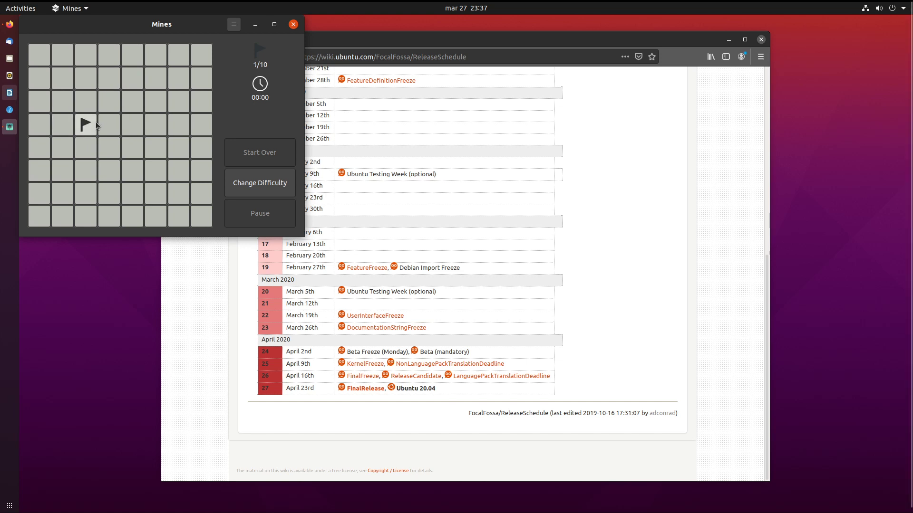
{"action": "left_click", "coordinate": [109, 116]}
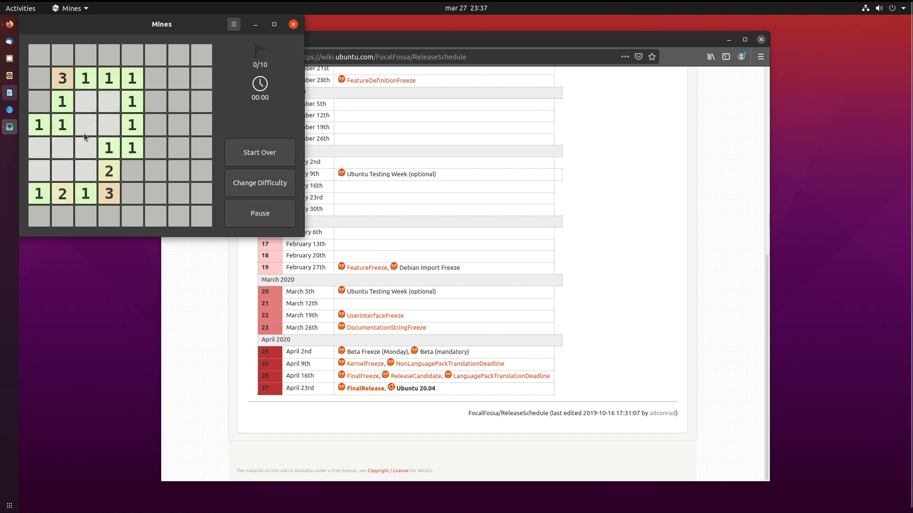
{"action": "left_click", "coordinate": [34, 101]}
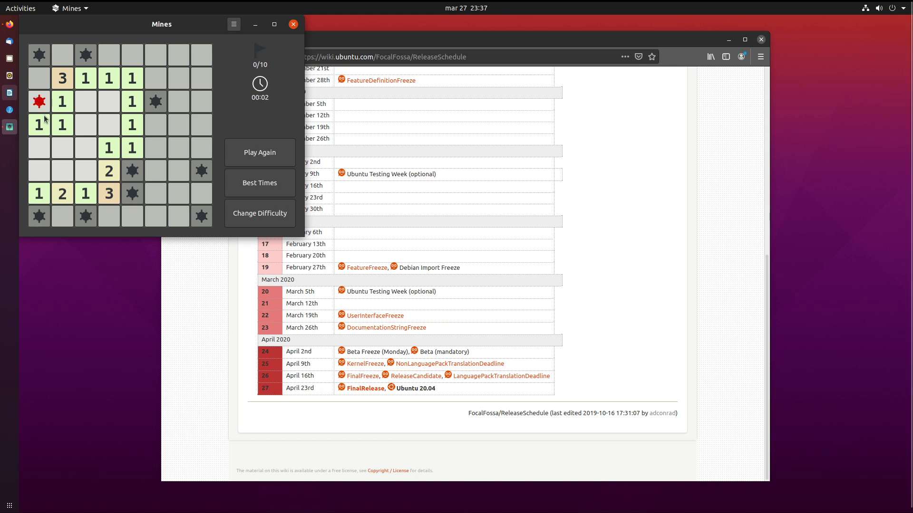
In a fresh game, trial-flag column 1 tiles, then reveal row 5, column 1 and lose.
{"action": "left_click", "coordinate": [269, 157]}
{"action": "left_click", "coordinate": [97, 102]}
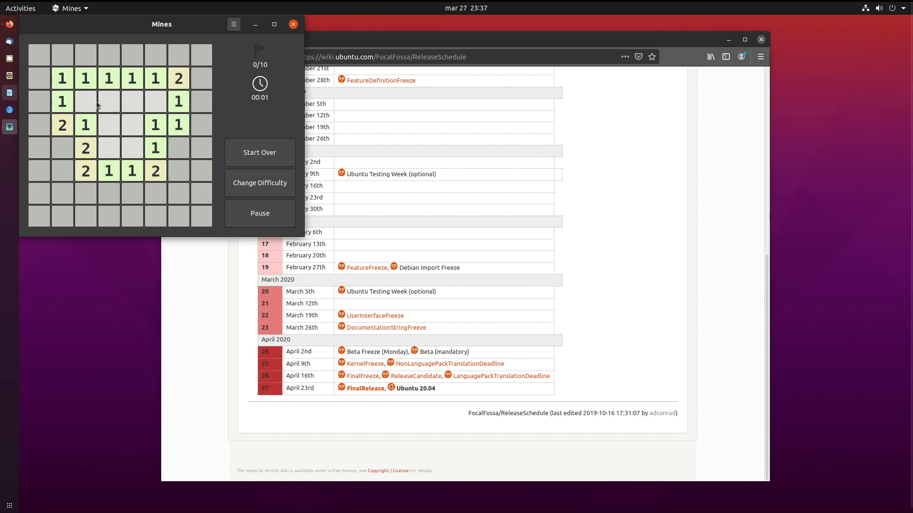
{"action": "right_click", "coordinate": [86, 56]}
{"action": "right_click", "coordinate": [86, 56]}
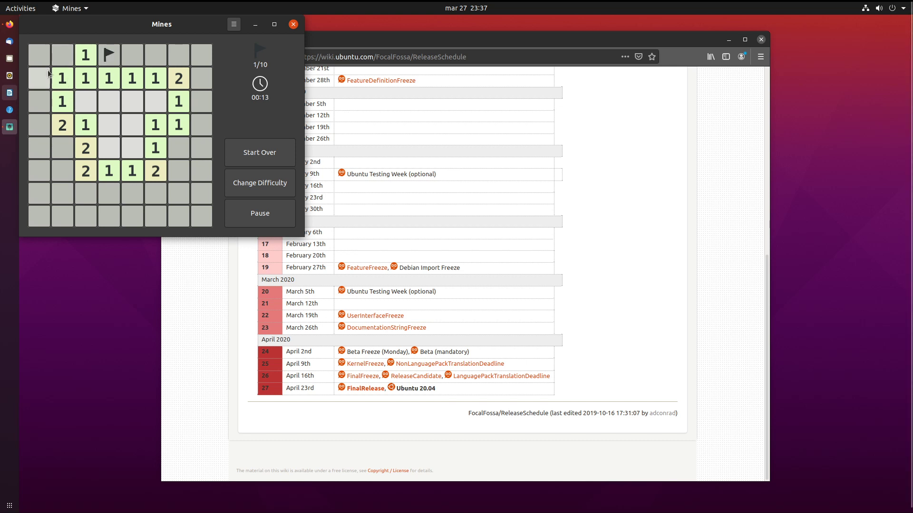
{"action": "right_click", "coordinate": [40, 101]}
{"action": "right_click", "coordinate": [40, 149]}
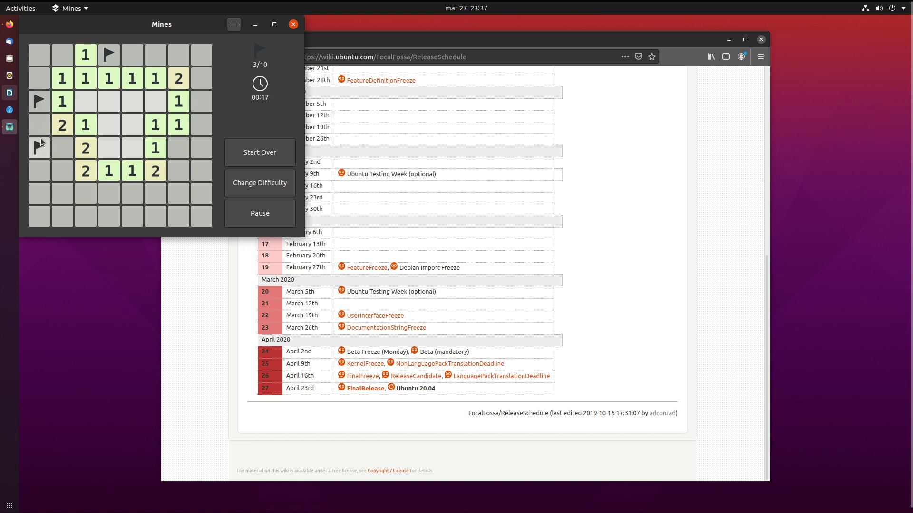
{"action": "right_click", "coordinate": [41, 150]}
{"action": "right_click", "coordinate": [45, 133]}
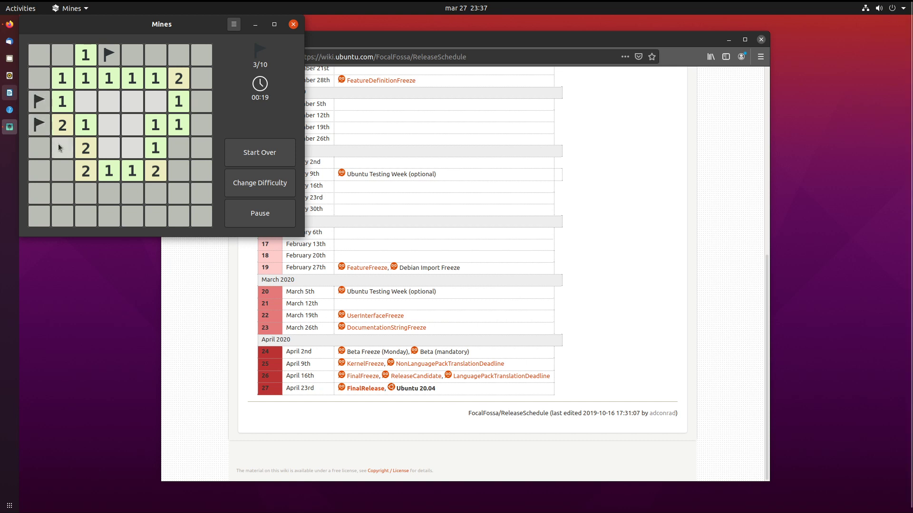
{"action": "right_click", "coordinate": [42, 126]}
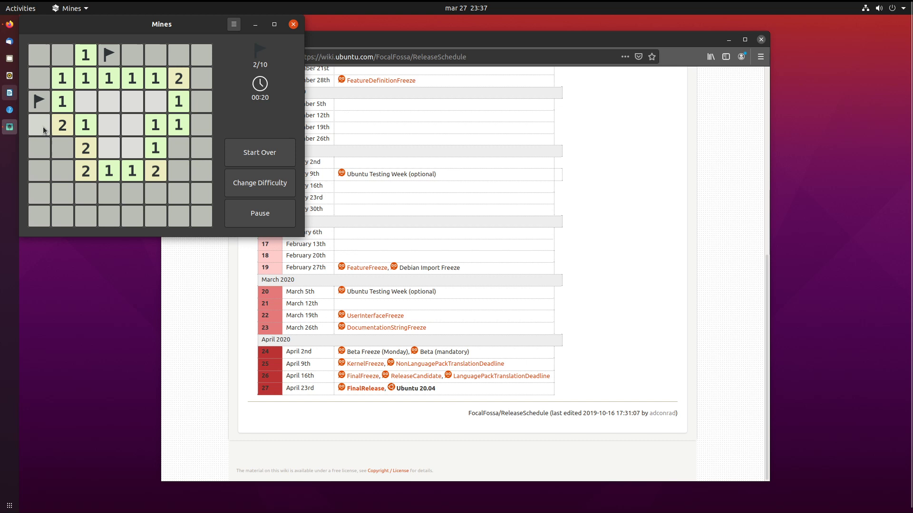
{"action": "left_click", "coordinate": [38, 150]}
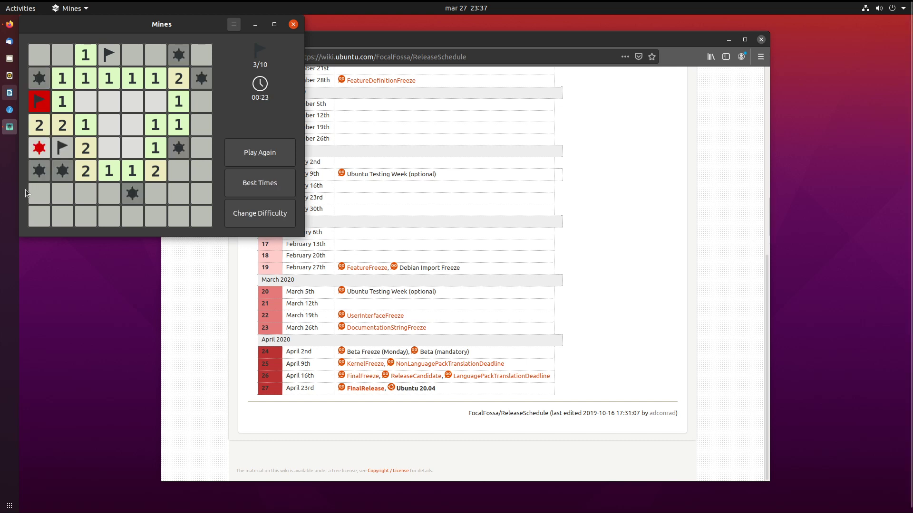
Start a new game, flag three mines, and reveal column 1 rows 2–4 and column 2 rows 5–6.
{"action": "left_click", "coordinate": [269, 166]}
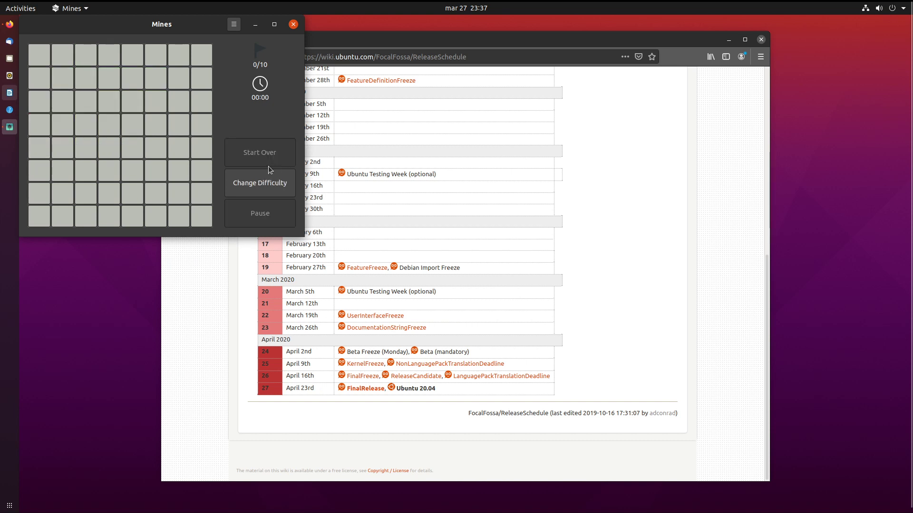
{"action": "left_click", "coordinate": [111, 133]}
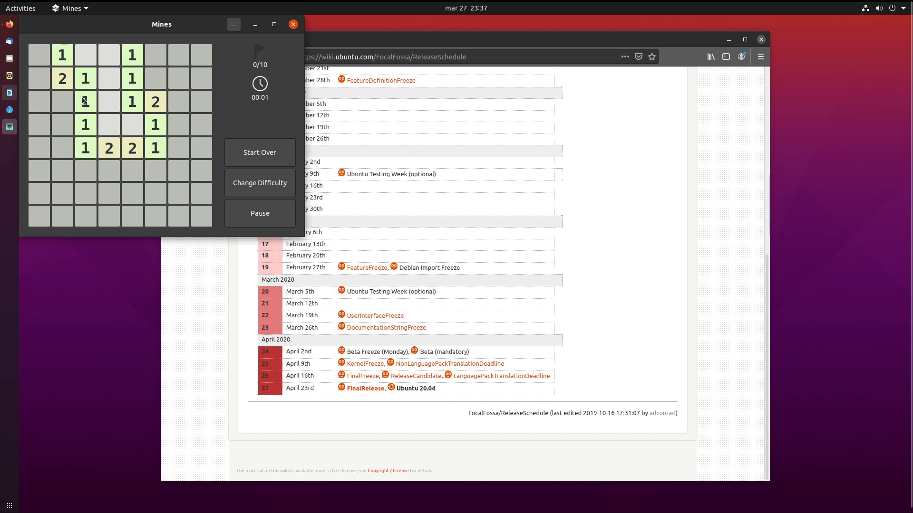
{"action": "right_click", "coordinate": [65, 102]}
{"action": "right_click", "coordinate": [38, 57]}
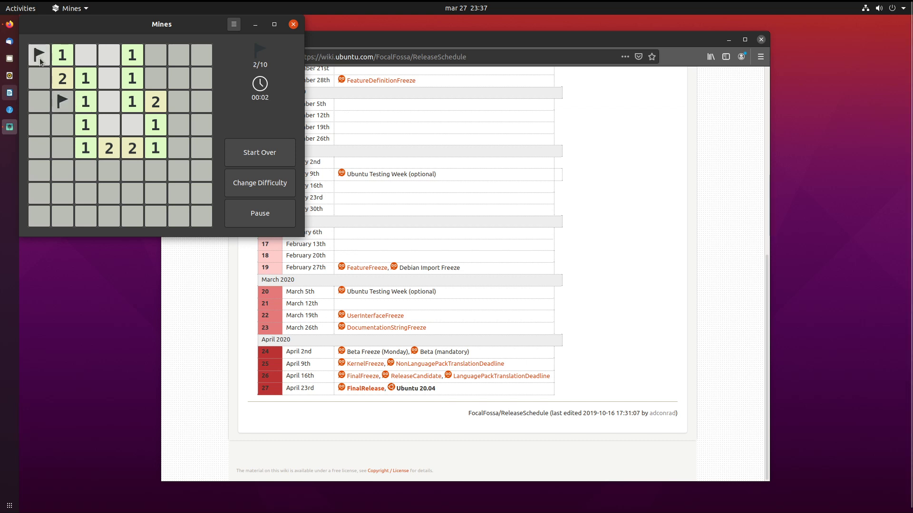
{"action": "left_click", "coordinate": [41, 84]}
{"action": "left_click", "coordinate": [43, 96]}
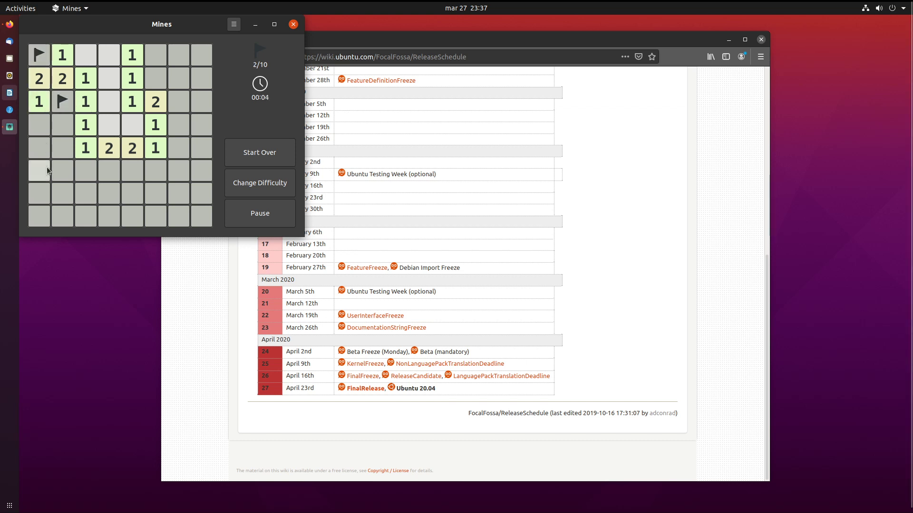
{"action": "left_click", "coordinate": [42, 121]}
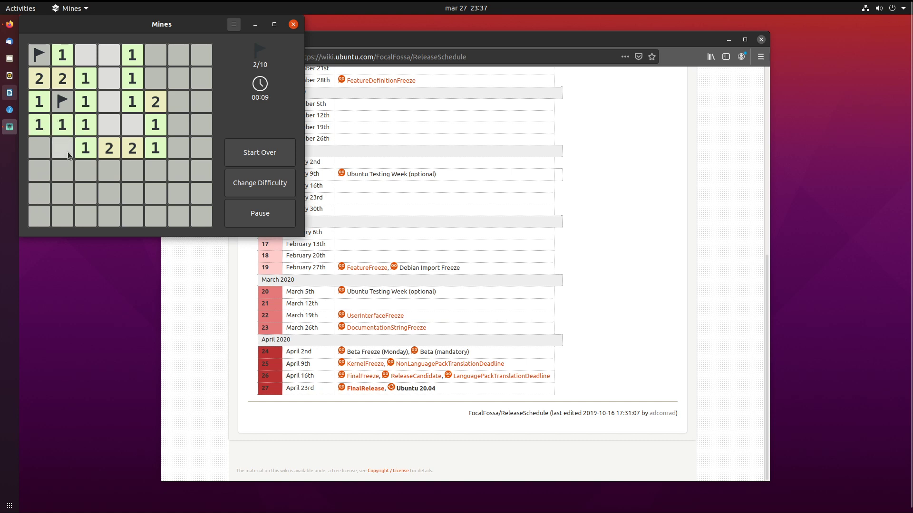
{"action": "right_click", "coordinate": [84, 168]}
{"action": "left_click", "coordinate": [63, 170]}
{"action": "left_click", "coordinate": [61, 149]}
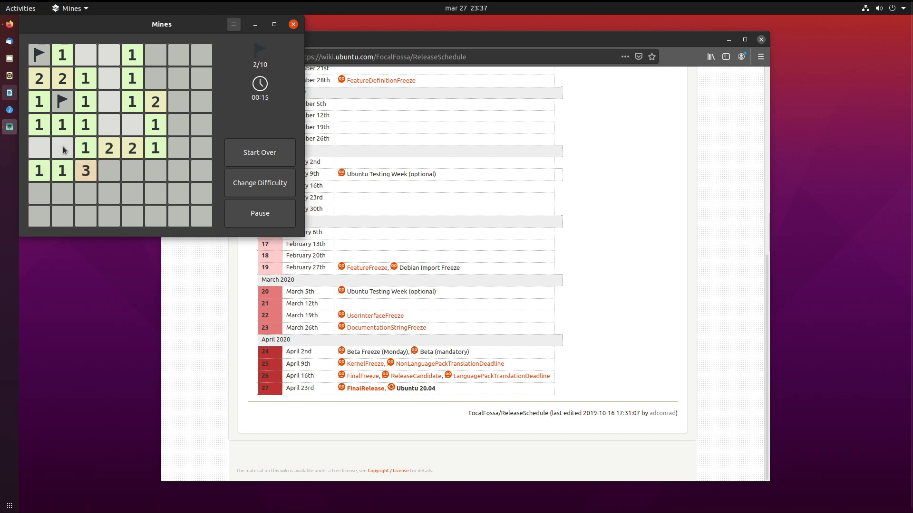
Flag five more mines and reveal row 8 columns 2–4 and row 7, column 1.
{"action": "right_click", "coordinate": [108, 171]}
{"action": "right_click", "coordinate": [109, 193]}
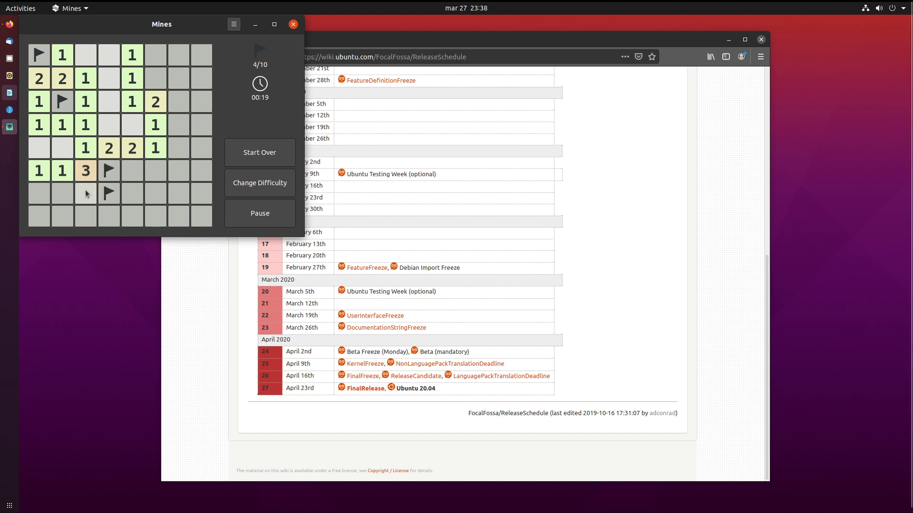
{"action": "left_click", "coordinate": [62, 216]}
{"action": "left_click", "coordinate": [82, 216]}
{"action": "left_click", "coordinate": [109, 216]}
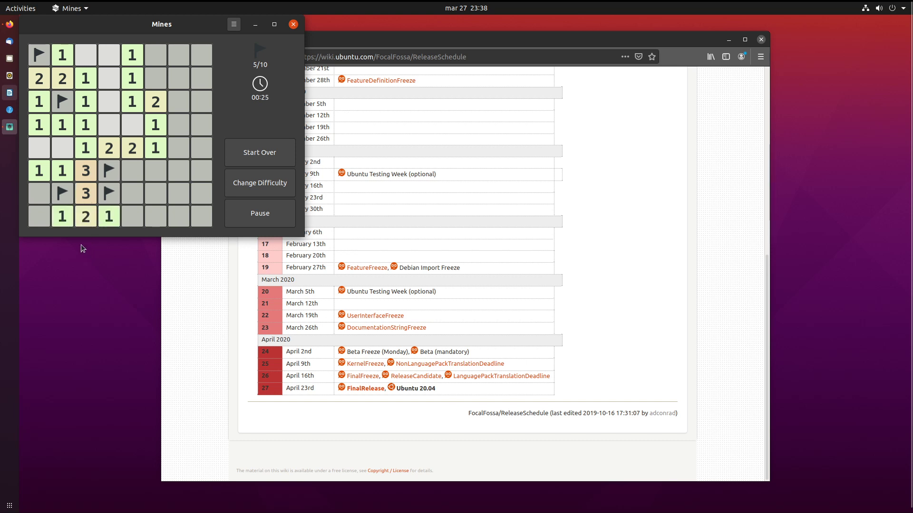
{"action": "right_click", "coordinate": [39, 216]}
{"action": "left_click", "coordinate": [39, 193]}
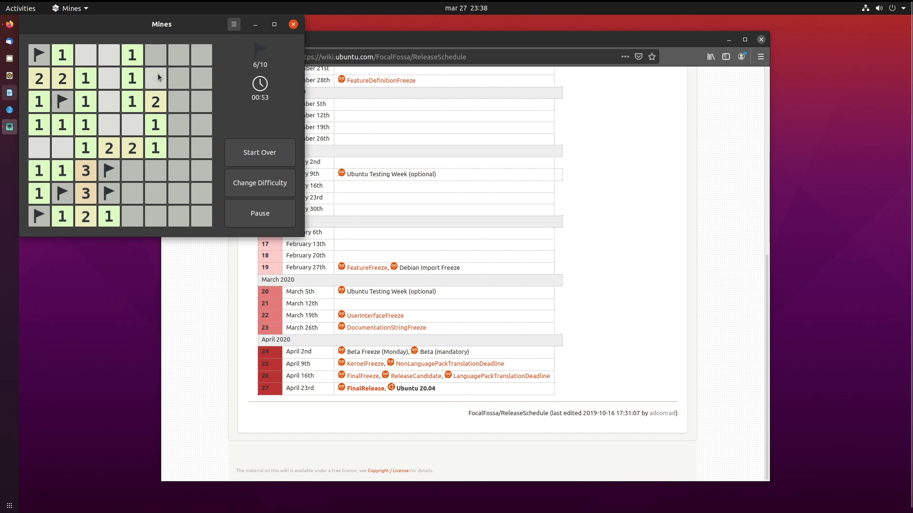
{"action": "right_click", "coordinate": [163, 86]}
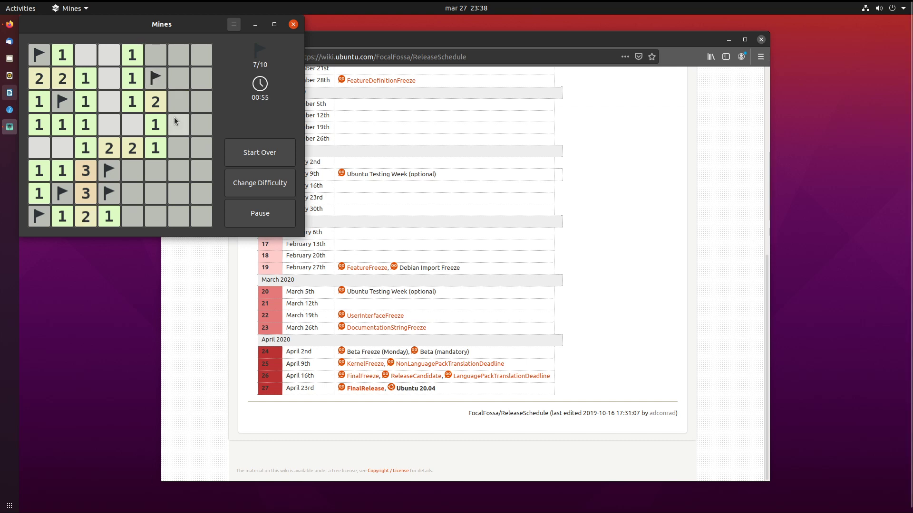
{"action": "right_click", "coordinate": [176, 122]}
Reveal row 3, column 7 and lose, then close Mines and launch AisleRiot Solitaire.
{"action": "left_click", "coordinate": [179, 106]}
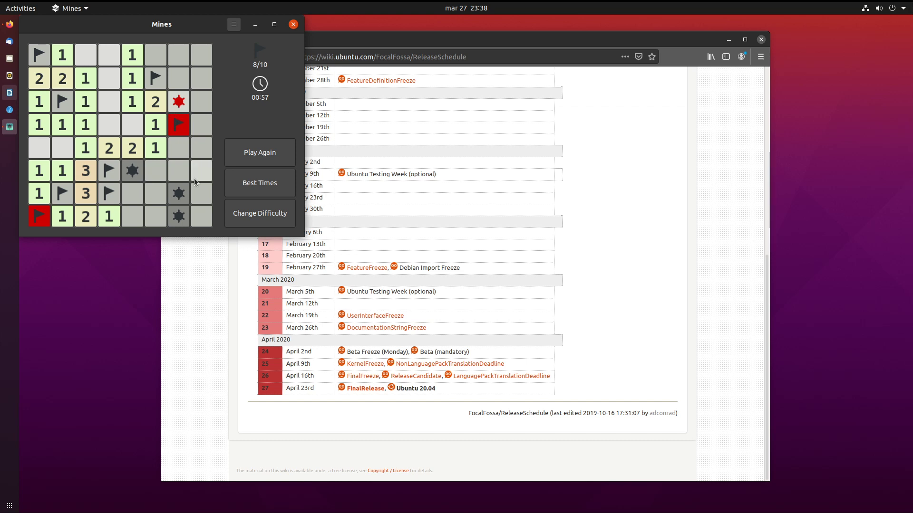
{"action": "left_click", "coordinate": [294, 24]}
{"action": "left_click", "coordinate": [9, 505]}
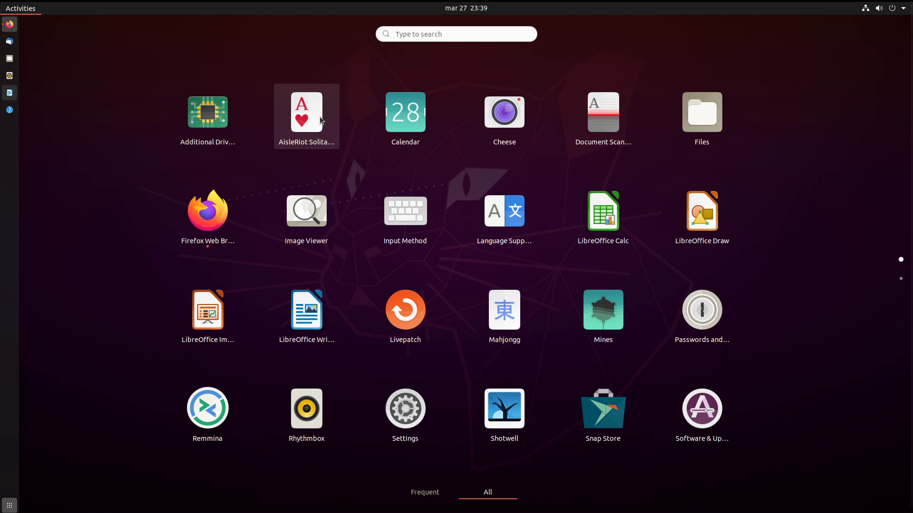
{"action": "scroll", "coordinate": [322, 181], "scroll_direction": "down", "scroll_amount": 1}
{"action": "scroll", "coordinate": [322, 181], "scroll_direction": "up", "scroll_amount": 1}
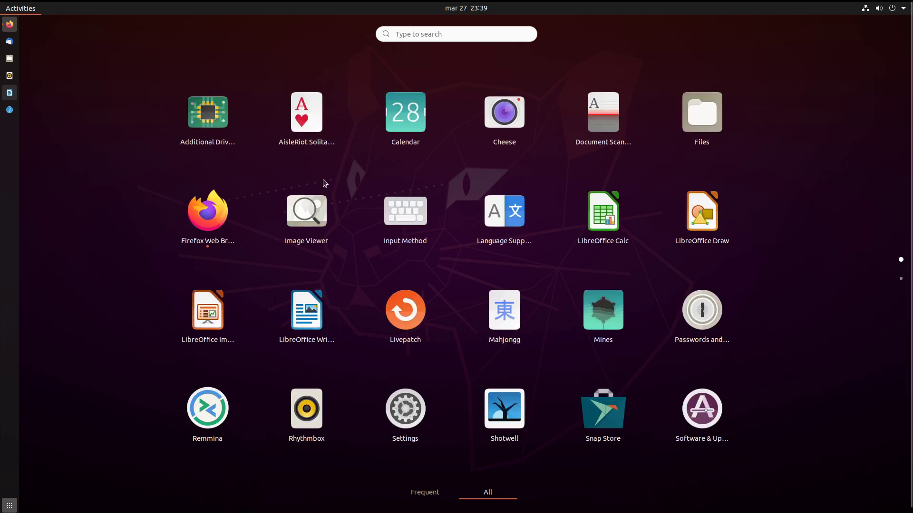
{"action": "left_click", "coordinate": [320, 135]}
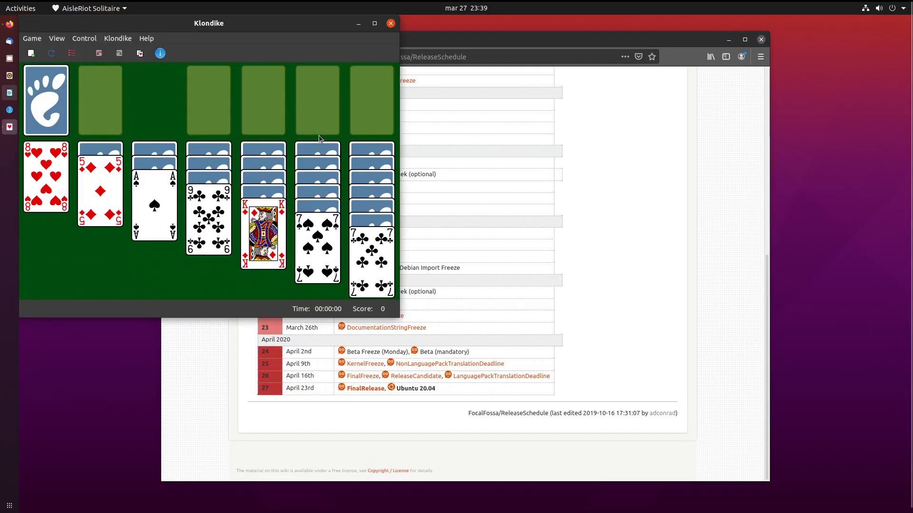
Send A♥, 2♥, 3♥, A♠ and A♦ to the foundations, building 8♥–7♠ on 9♣.
{"action": "left_click", "coordinate": [63, 95]}
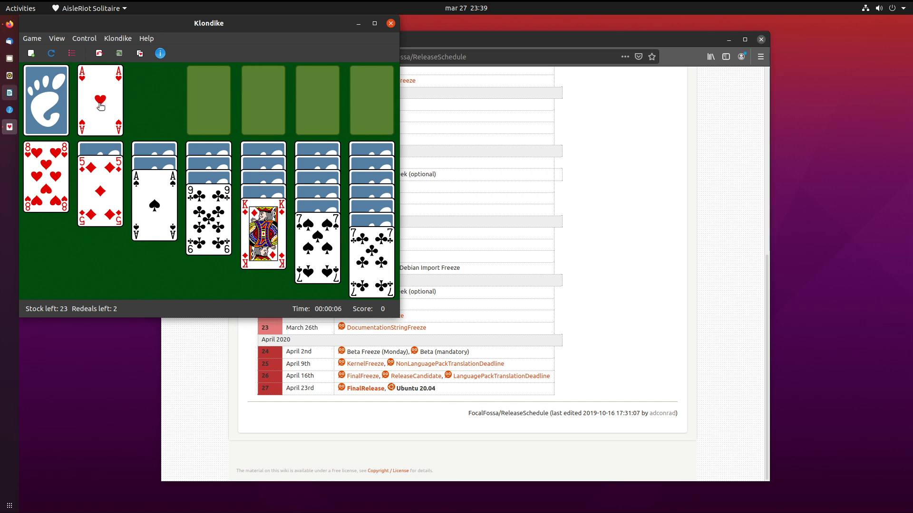
{"action": "double_click", "coordinate": [101, 106]}
{"action": "double_click", "coordinate": [154, 224]}
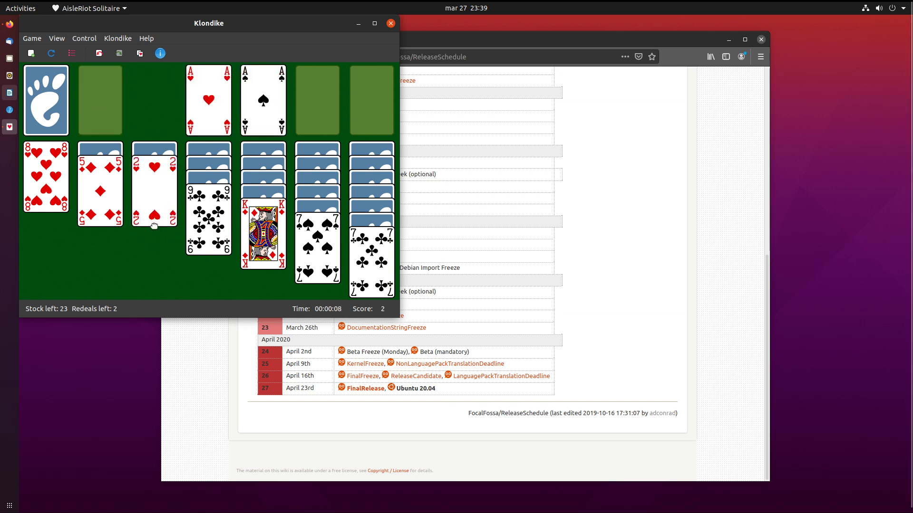
{"action": "double_click", "coordinate": [153, 224]}
{"action": "double_click", "coordinate": [154, 204]}
{"action": "left_click", "coordinate": [56, 104]}
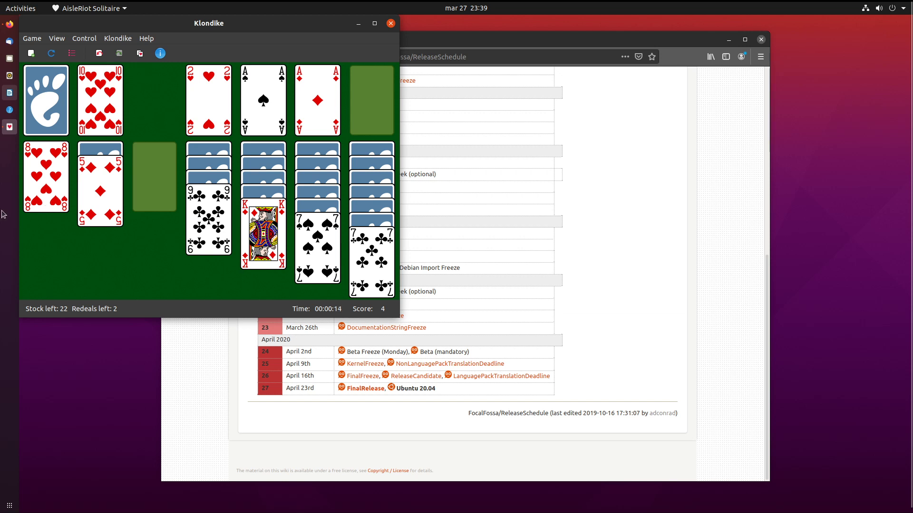
{"action": "left_click_drag", "start_coordinate": [43, 176], "coordinate": [204, 234]}
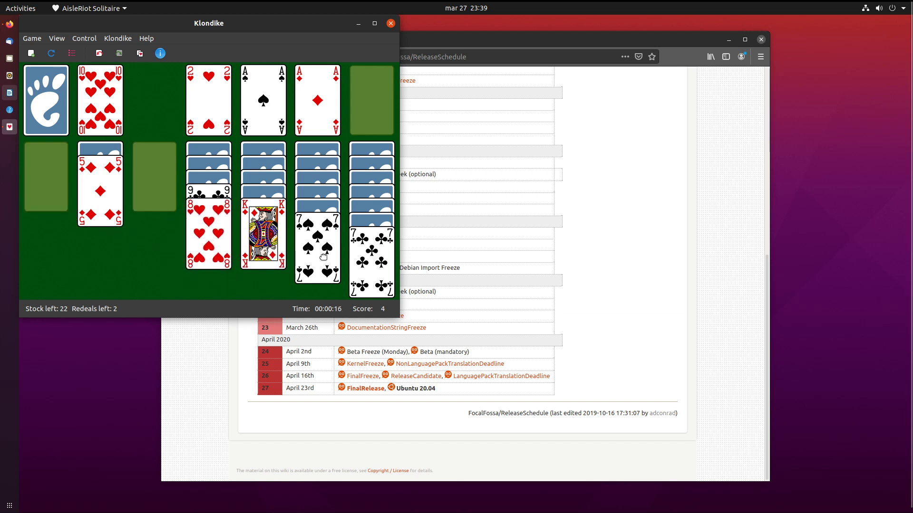
{"action": "left_click_drag", "start_coordinate": [292, 256], "coordinate": [205, 259]}
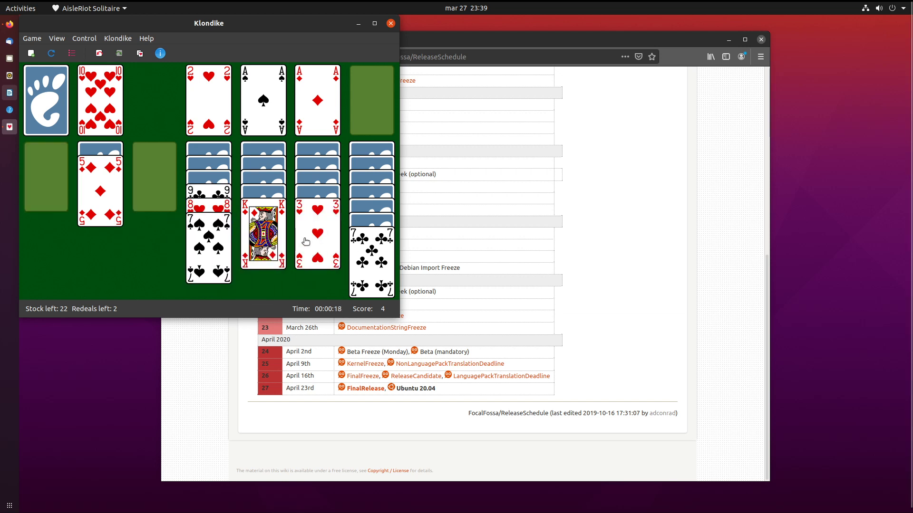
{"action": "double_click", "coordinate": [316, 227]}
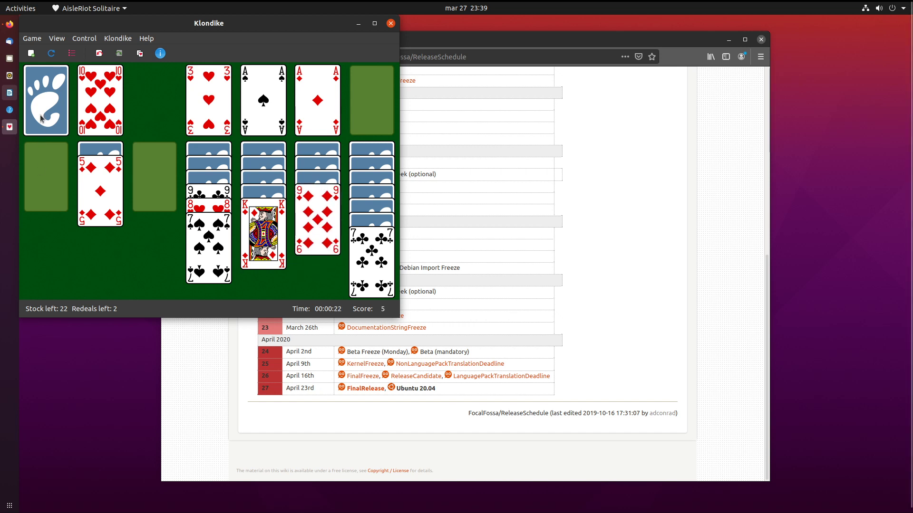
Move K♦ to the empty column with Q♠ and J♦ on it, and build 10♥–9–8–7 on J♠.
{"action": "left_click", "coordinate": [53, 97]}
{"action": "left_click_drag", "start_coordinate": [243, 222], "coordinate": [142, 167]}
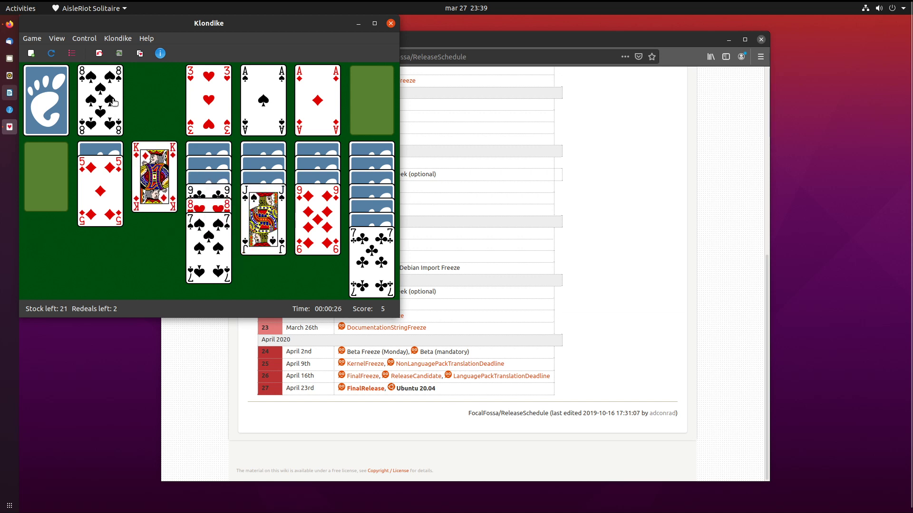
{"action": "left_click_drag", "start_coordinate": [107, 100], "coordinate": [307, 220]}
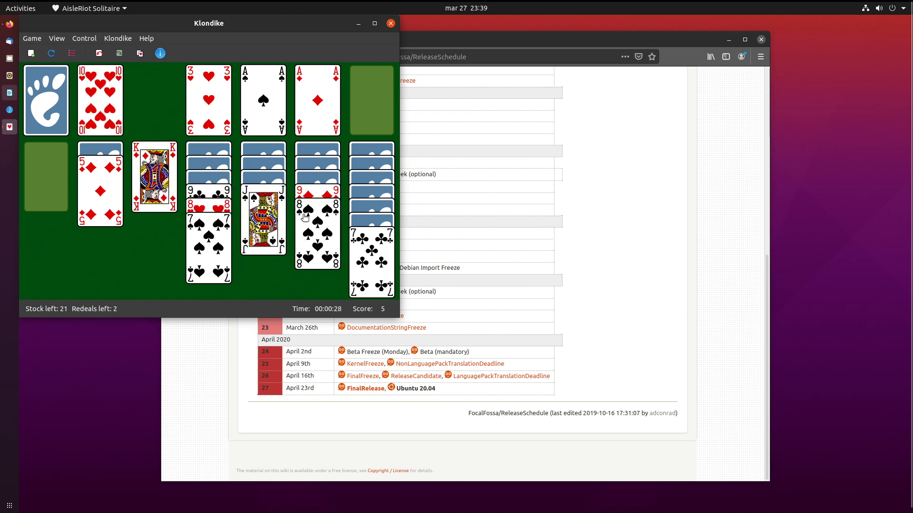
{"action": "left_click_drag", "start_coordinate": [83, 109], "coordinate": [247, 231]}
{"action": "left_click_drag", "start_coordinate": [208, 191], "coordinate": [261, 223]}
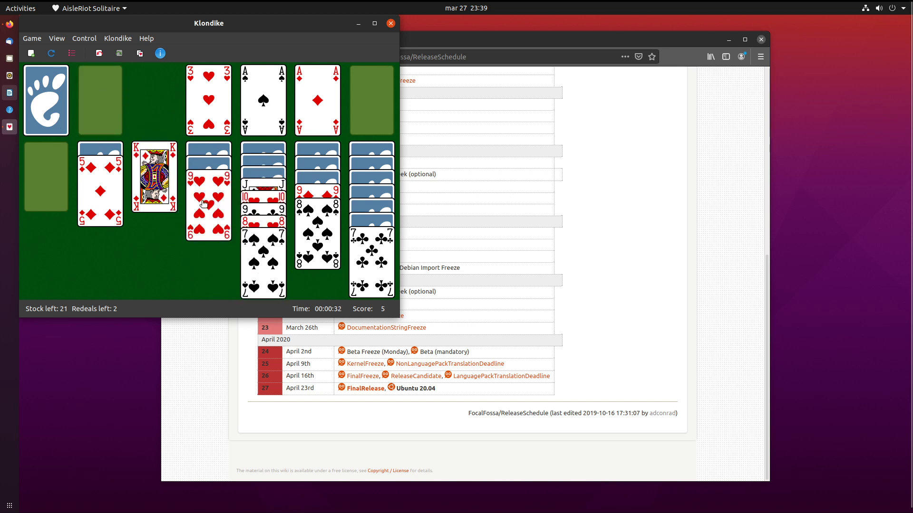
{"action": "left_click", "coordinate": [54, 97]}
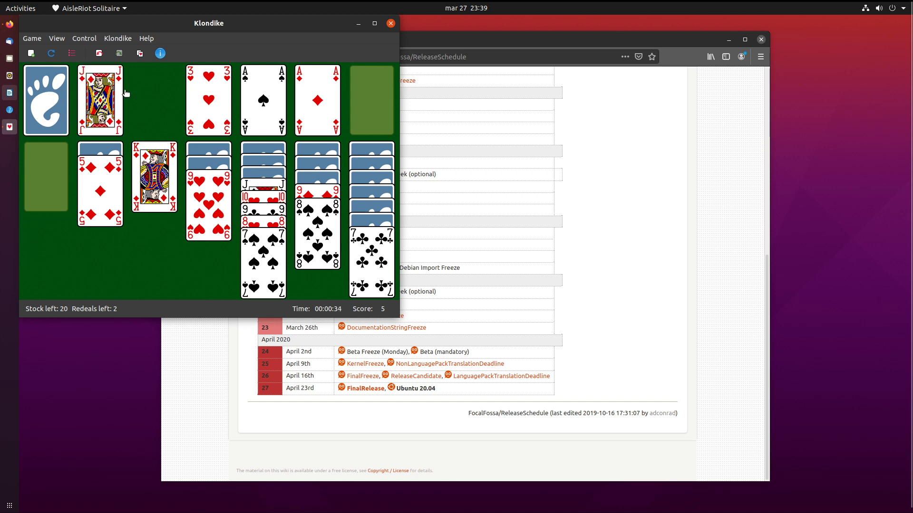
{"action": "left_click", "coordinate": [64, 93]}
{"action": "left_click_drag", "start_coordinate": [94, 95], "coordinate": [128, 163]}
{"action": "left_click_drag", "start_coordinate": [93, 119], "coordinate": [158, 221]}
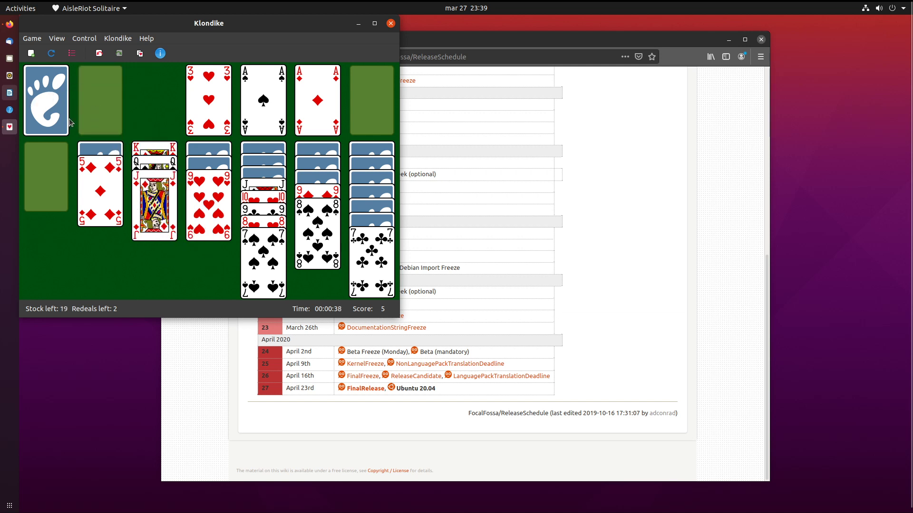
{"action": "left_click", "coordinate": [58, 111]}
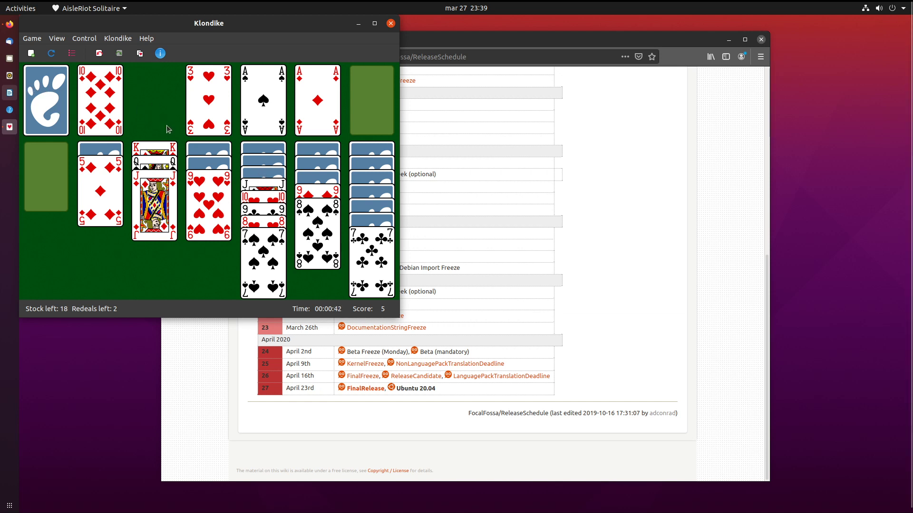
Deal through the stock, sending 4♥ and 2♦ to their foundations.
{"action": "left_click", "coordinate": [60, 103]}
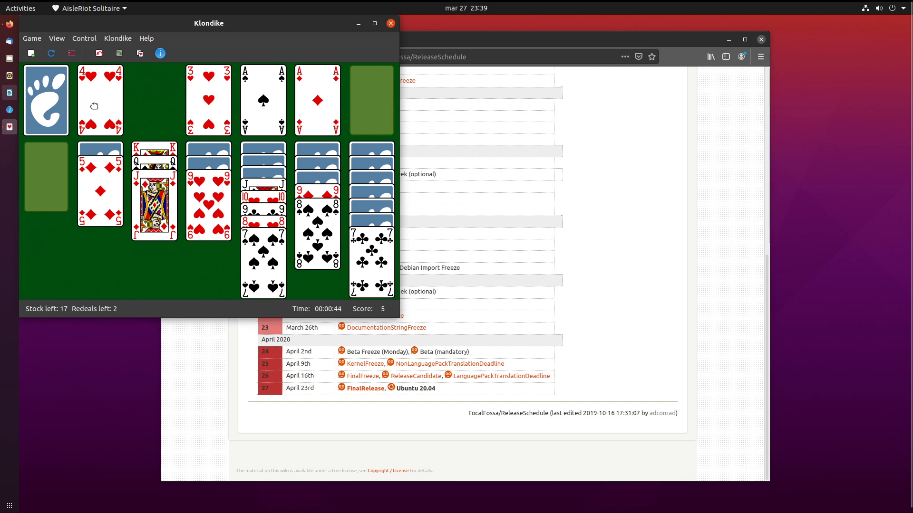
{"action": "double_click", "coordinate": [117, 96]}
{"action": "left_click", "coordinate": [57, 98]}
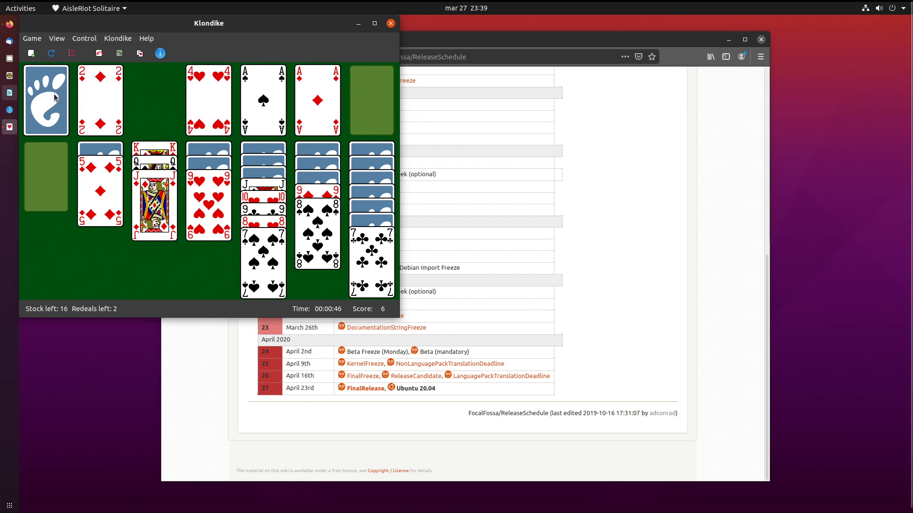
{"action": "double_click", "coordinate": [97, 99]}
{"action": "left_click", "coordinate": [62, 117]}
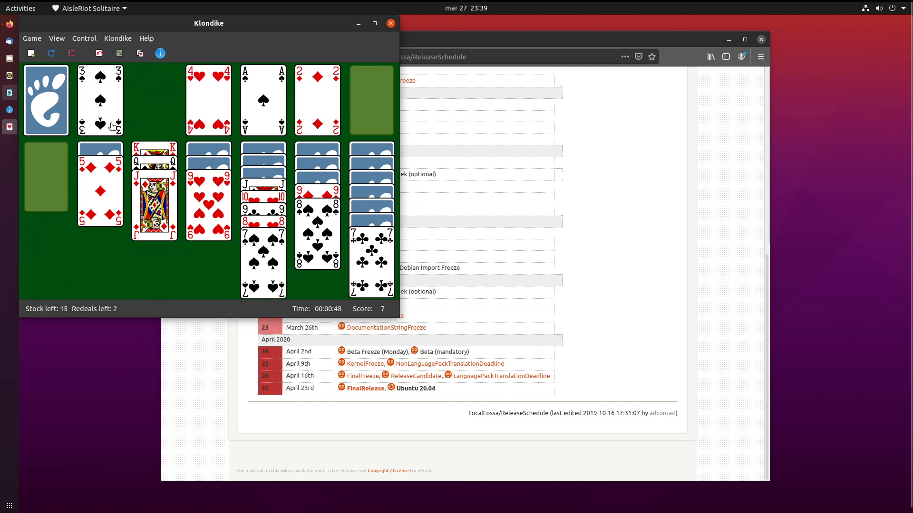
{"action": "left_click", "coordinate": [46, 110]}
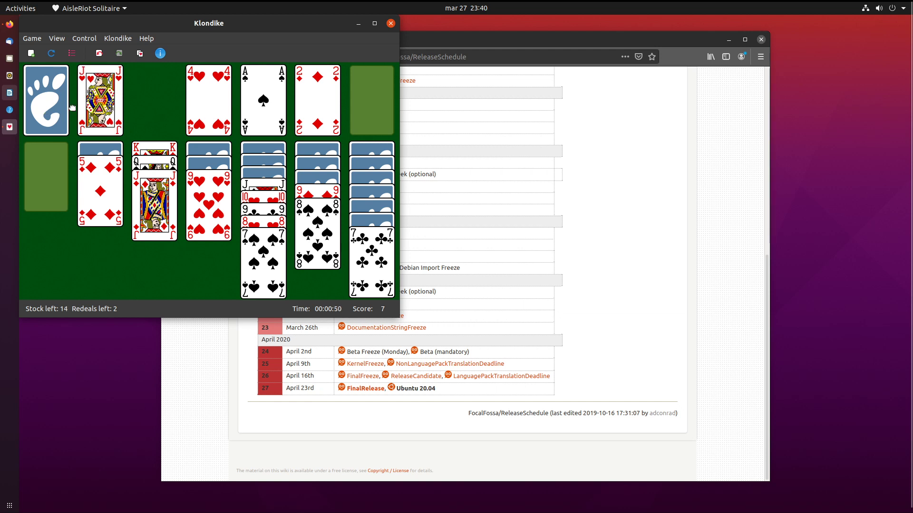
{"action": "double_click", "coordinate": [24, 121]}
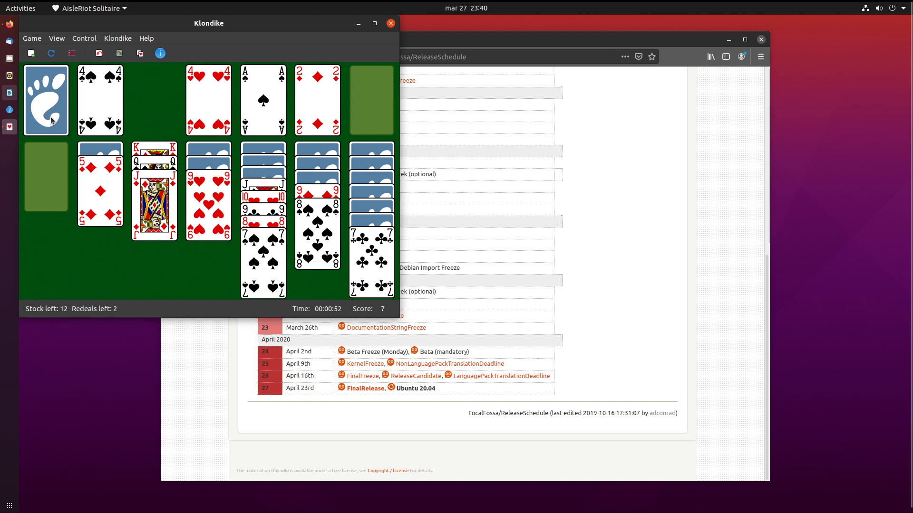
{"action": "left_click", "coordinate": [51, 121]}
{"action": "left_click", "coordinate": [42, 113]}
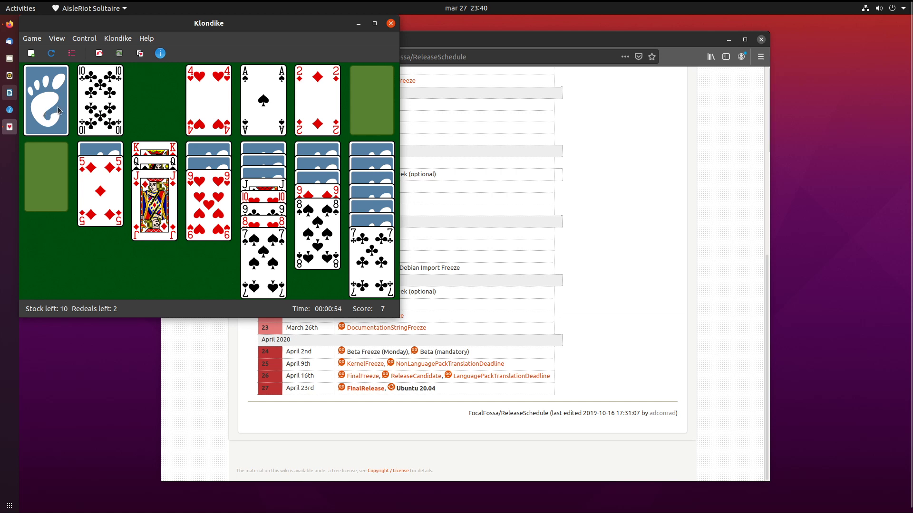
Build 10♣, 9♦–8♠ and 7♦ onto the J♥ column and send 5♥ to the foundation.
{"action": "left_click_drag", "start_coordinate": [83, 105], "coordinate": [139, 209]}
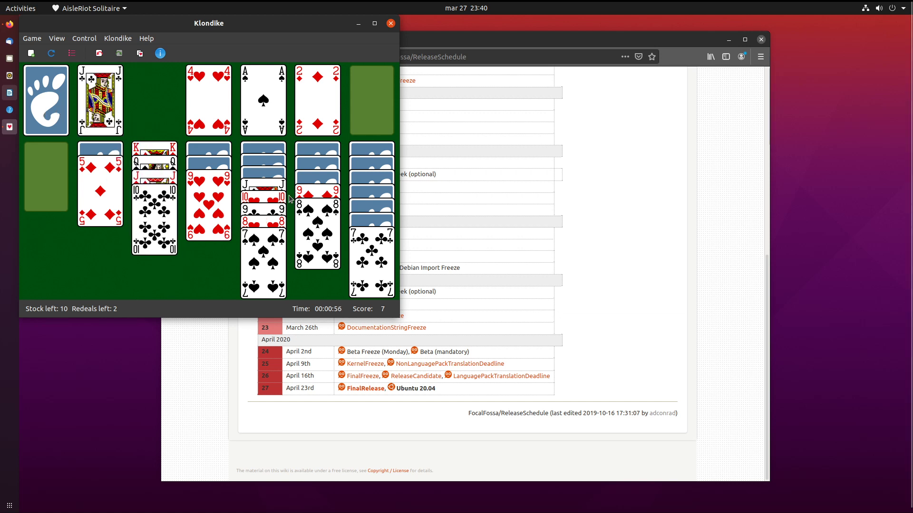
{"action": "left_click_drag", "start_coordinate": [302, 196], "coordinate": [151, 231]}
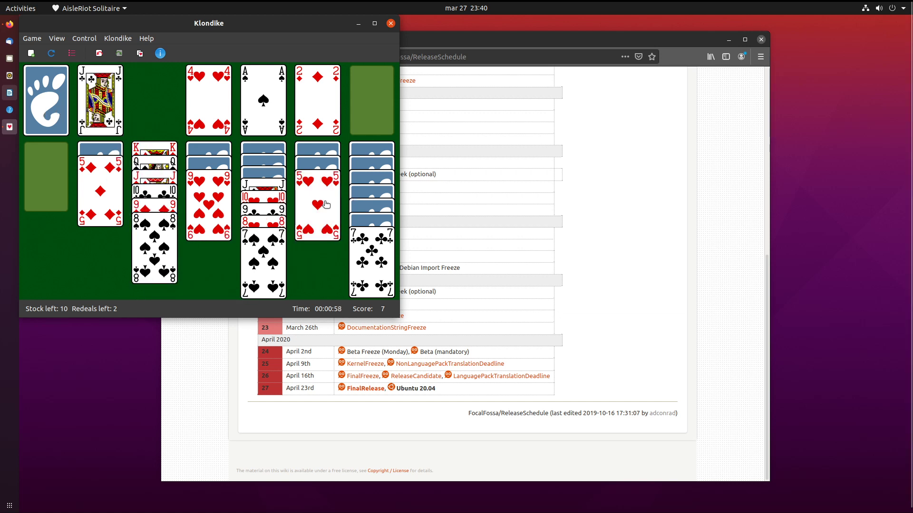
{"action": "double_click", "coordinate": [319, 202]}
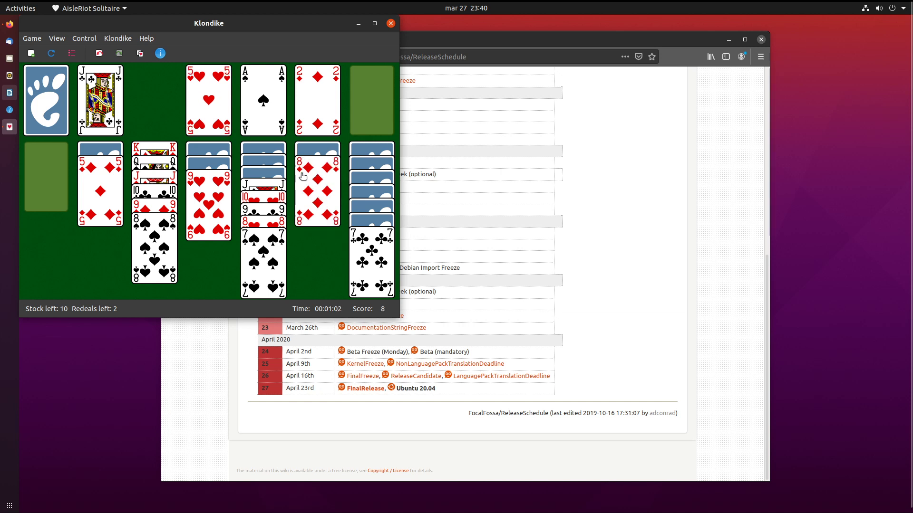
{"action": "left_click", "coordinate": [65, 118]}
{"action": "left_click", "coordinate": [65, 119]}
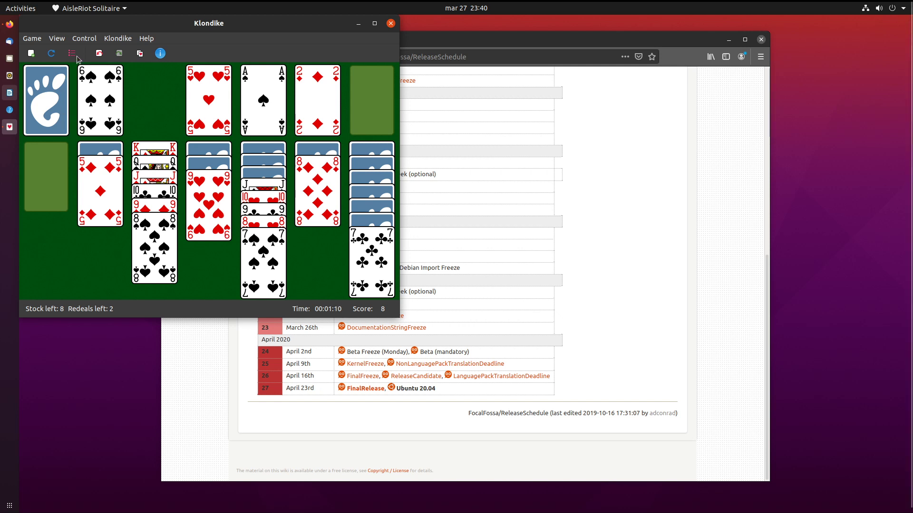
{"action": "left_click", "coordinate": [58, 39]}
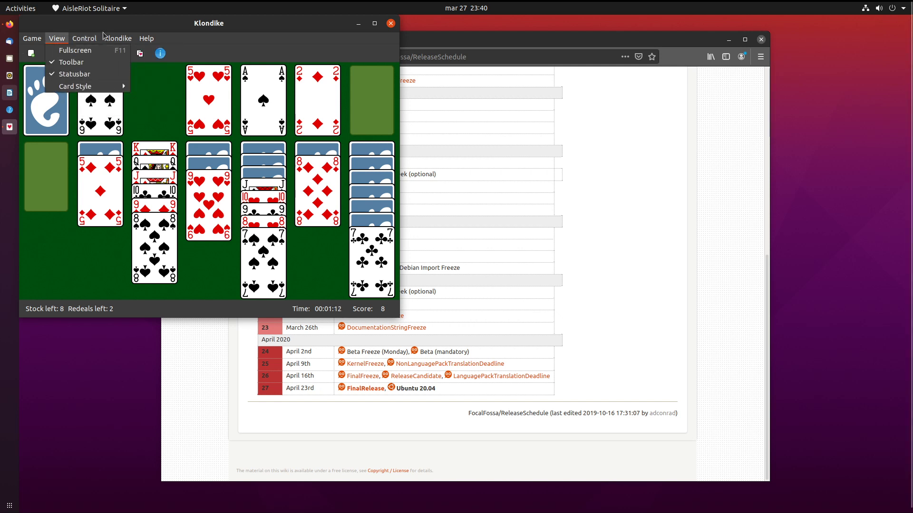
{"action": "left_click", "coordinate": [90, 51]}
{"action": "left_click", "coordinate": [89, 52]}
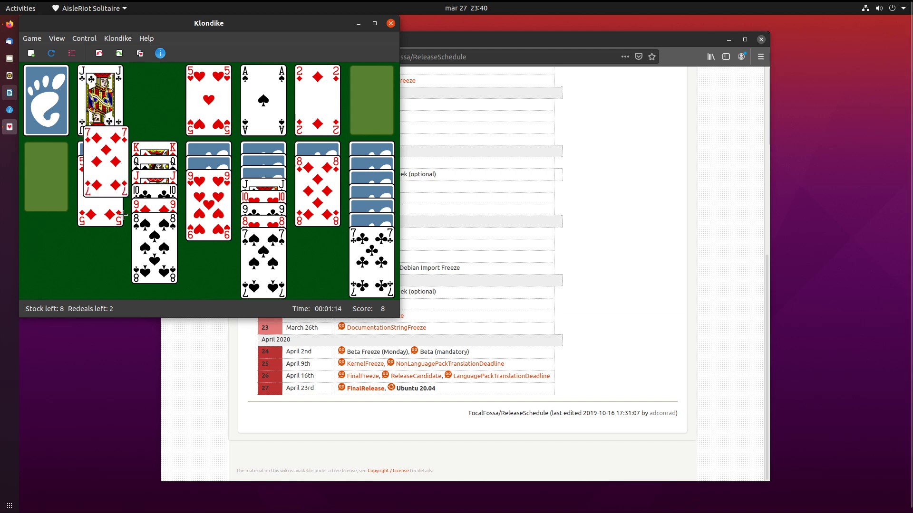
Add 6♠ and 5♦ to column three, then send 3♦, 4♦ and 5♦ to the diamond foundation.
{"action": "left_click", "coordinate": [52, 111]}
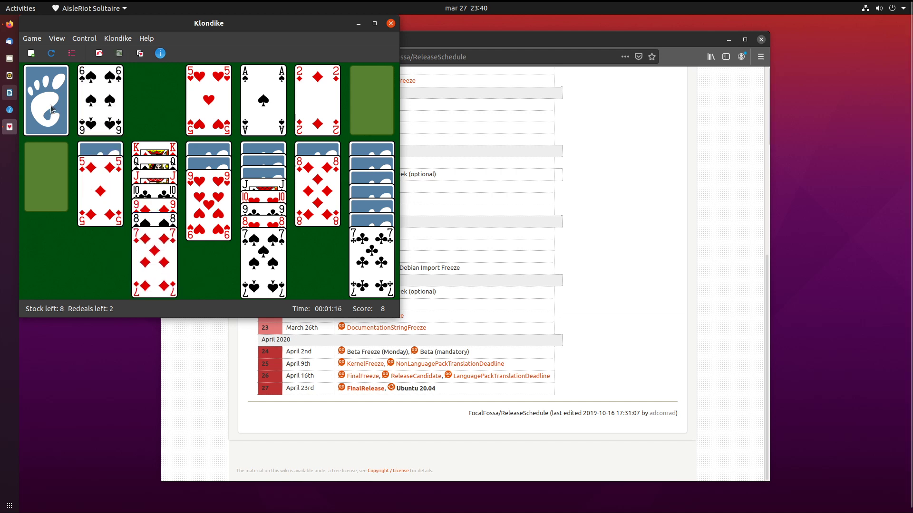
{"action": "left_click_drag", "start_coordinate": [85, 88], "coordinate": [141, 271]}
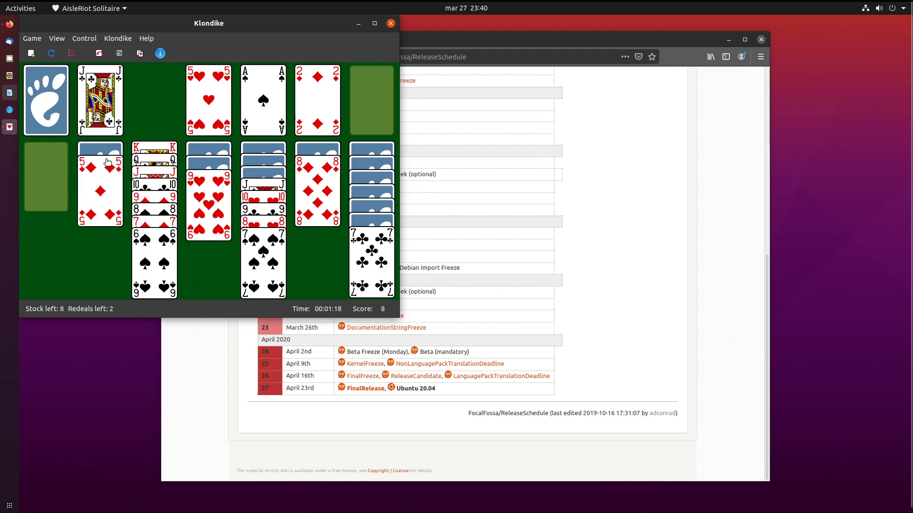
{"action": "left_click_drag", "start_coordinate": [108, 163], "coordinate": [156, 282]}
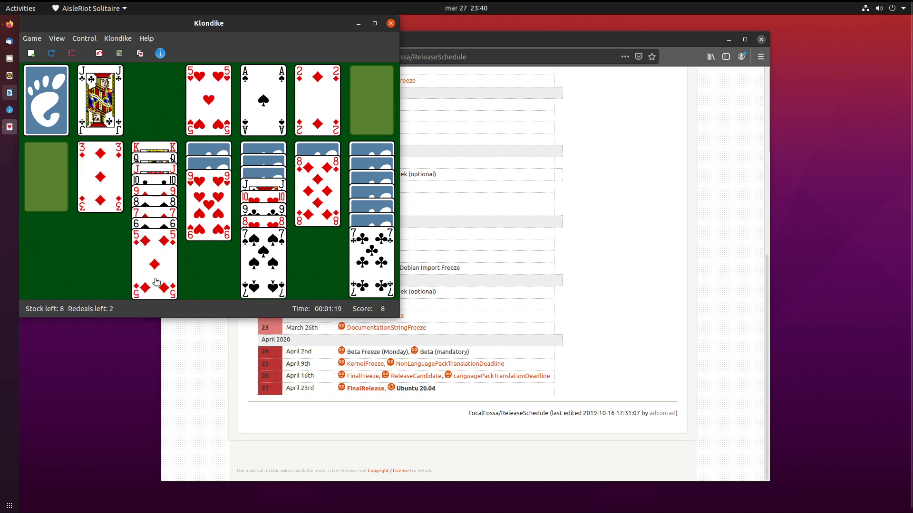
{"action": "double_click", "coordinate": [105, 195]}
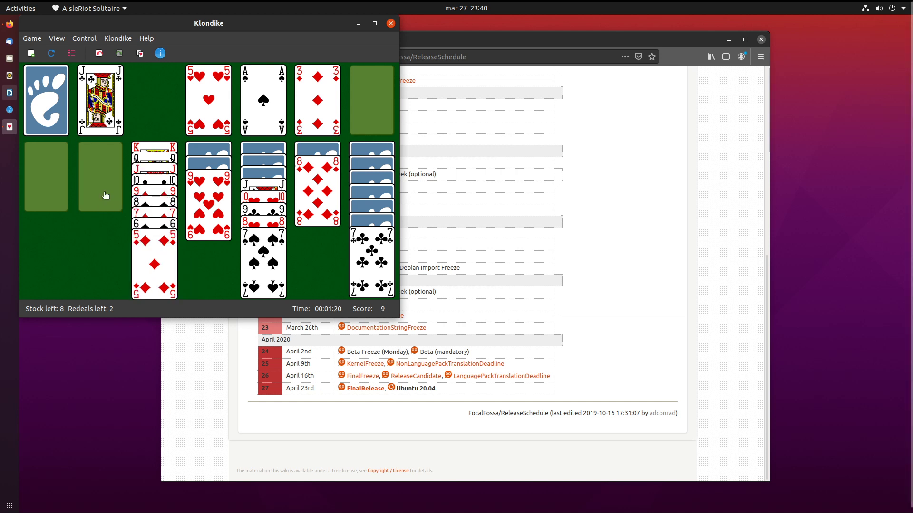
{"action": "left_click", "coordinate": [61, 93]}
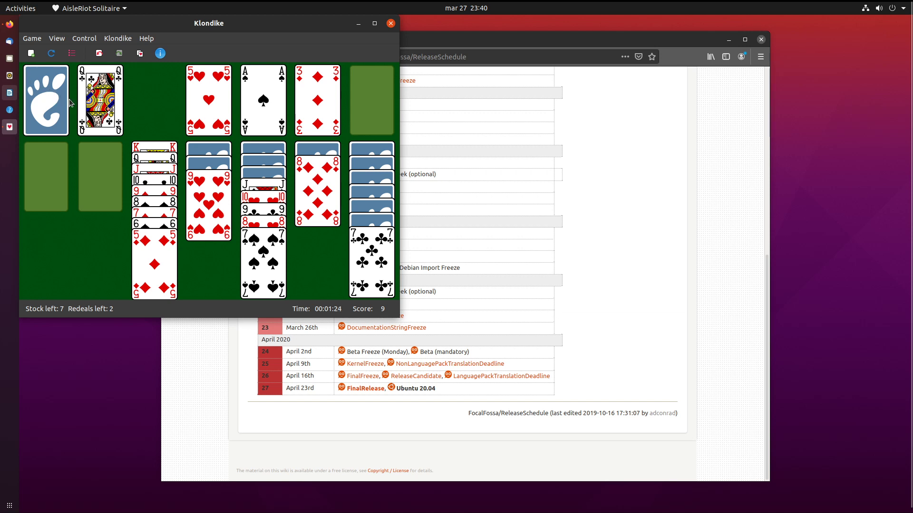
{"action": "left_click", "coordinate": [57, 119]}
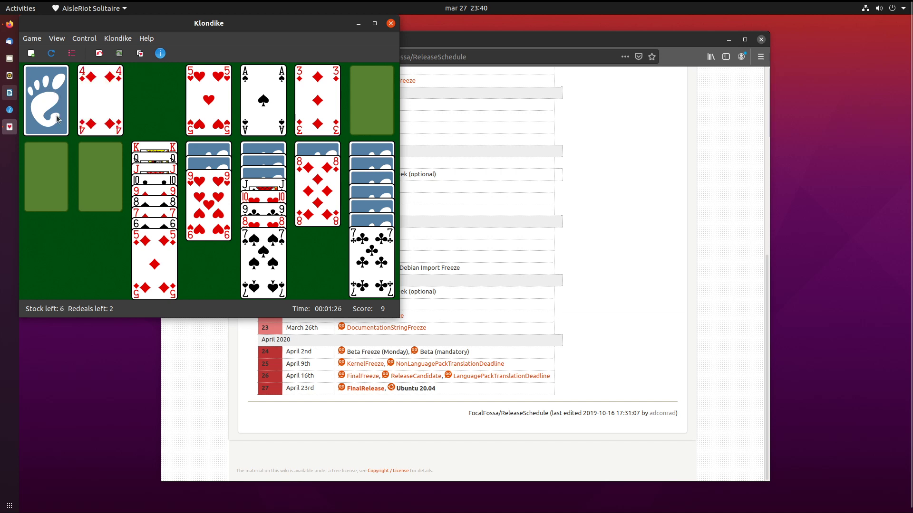
{"action": "double_click", "coordinate": [90, 101]}
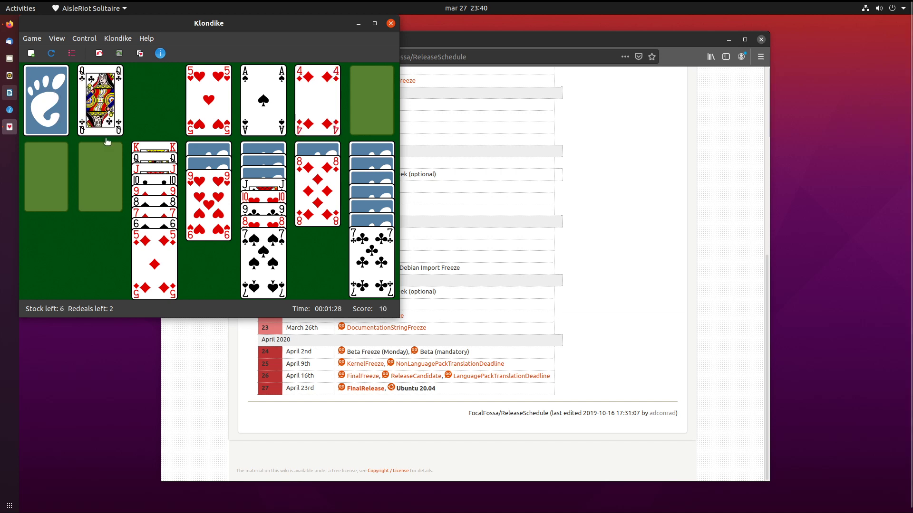
{"action": "double_click", "coordinate": [148, 260]}
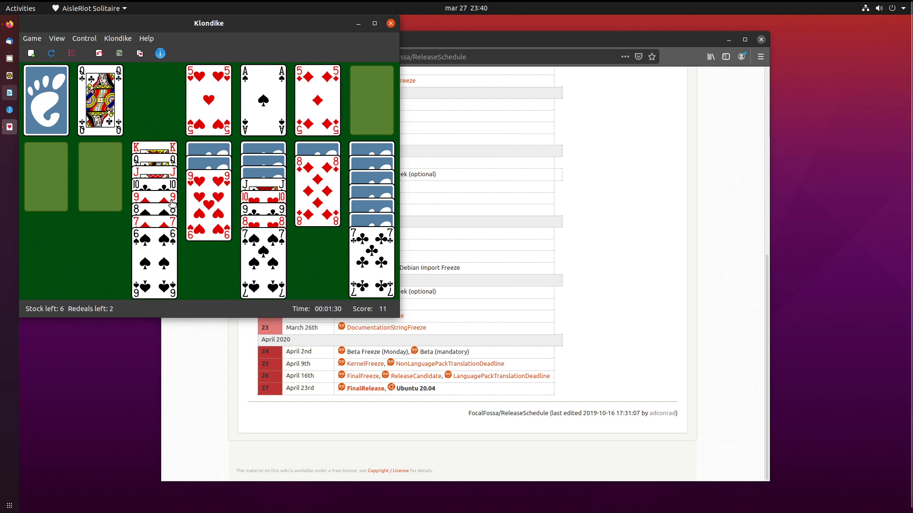
{"action": "left_click", "coordinate": [44, 110]}
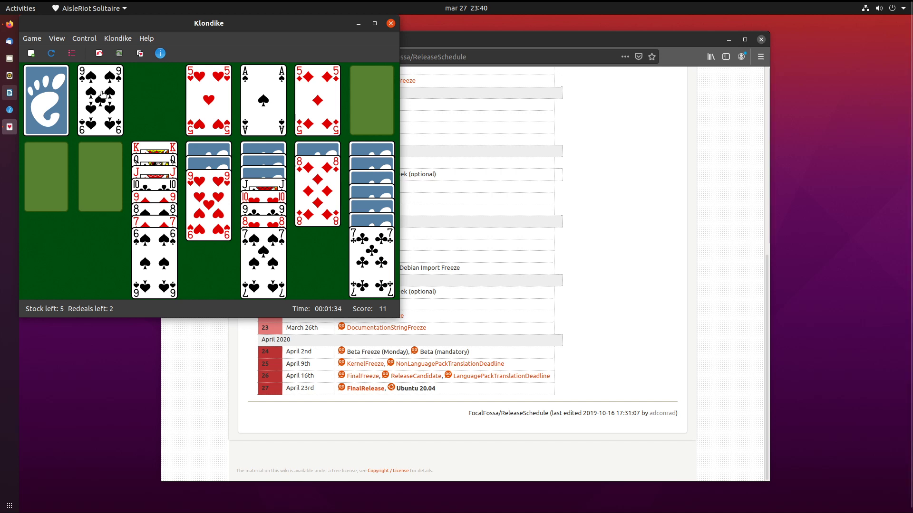
Move 7♣ and 6♦ onto 8♦, K♣ into the empty column, and send 6♦ to its foundation.
{"action": "left_click_drag", "start_coordinate": [395, 258], "coordinate": [335, 213]}
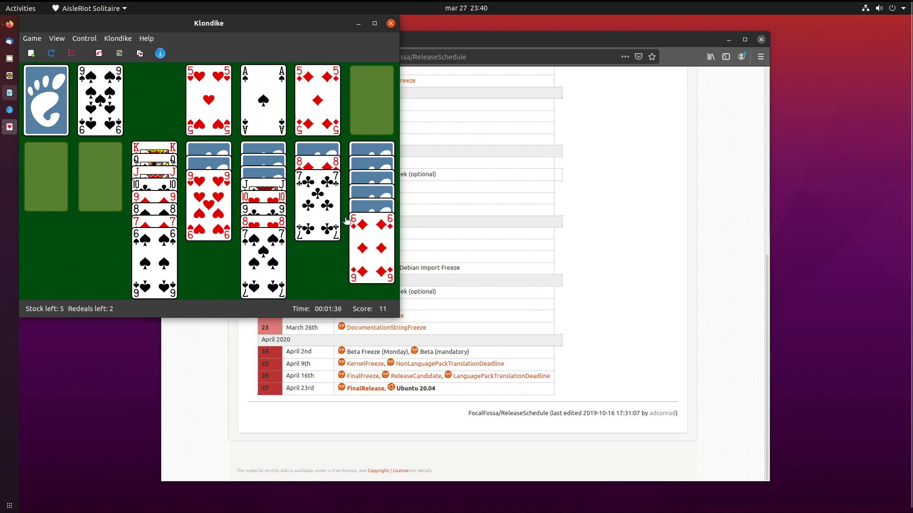
{"action": "left_click_drag", "start_coordinate": [373, 237], "coordinate": [319, 225]}
{"action": "left_click_drag", "start_coordinate": [381, 238], "coordinate": [108, 180]}
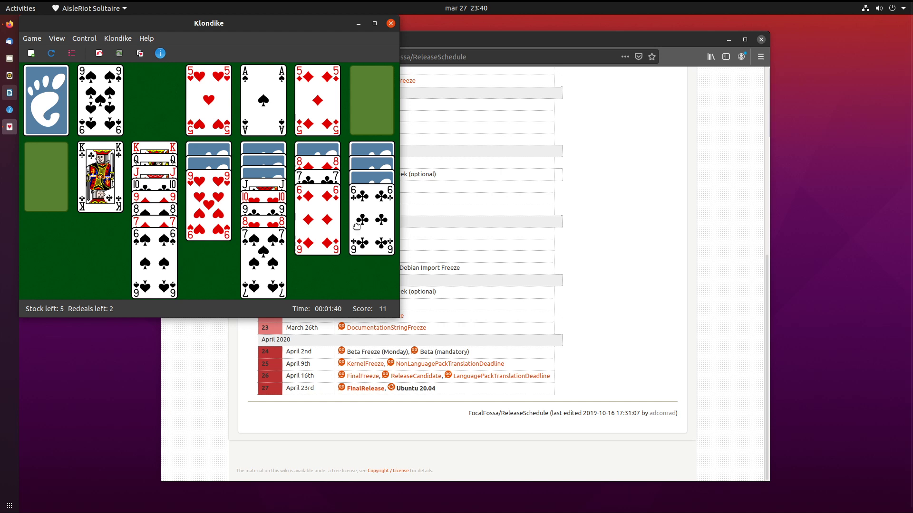
{"action": "left_click_drag", "start_coordinate": [357, 227], "coordinate": [256, 228]}
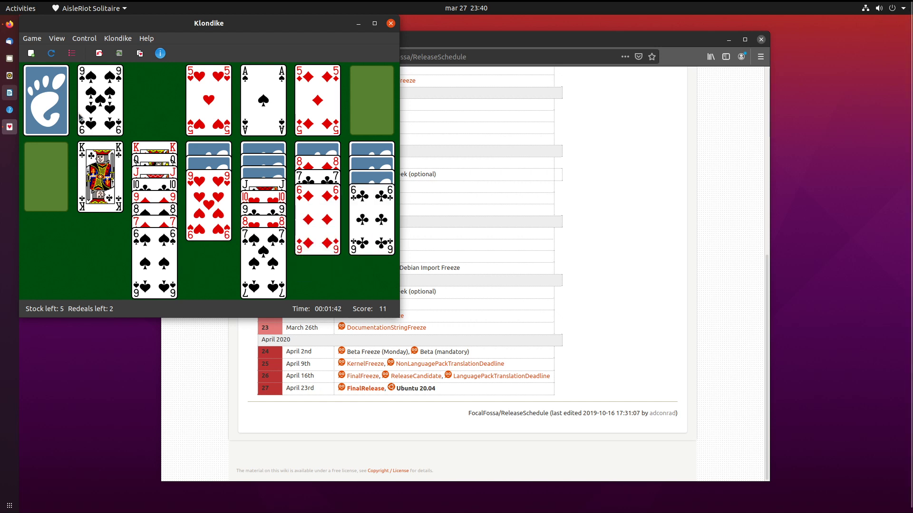
{"action": "double_click", "coordinate": [310, 206]}
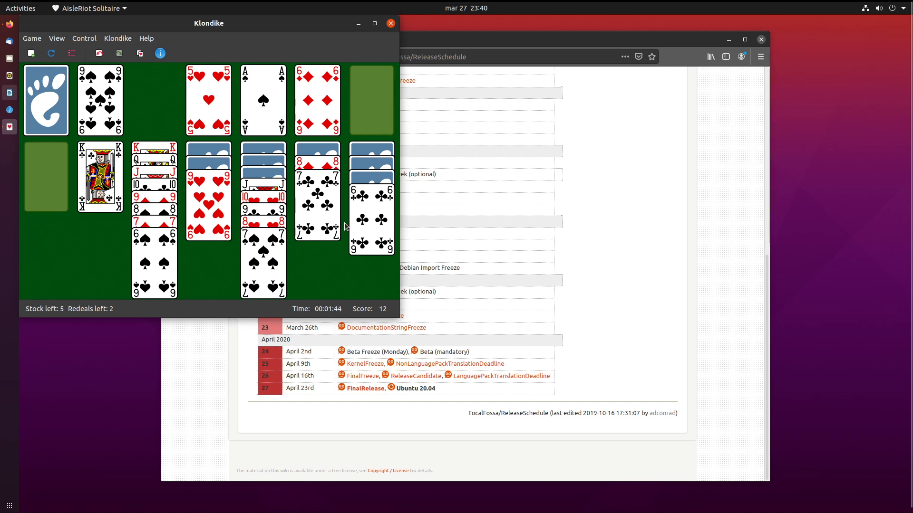
{"action": "left_click", "coordinate": [43, 122]}
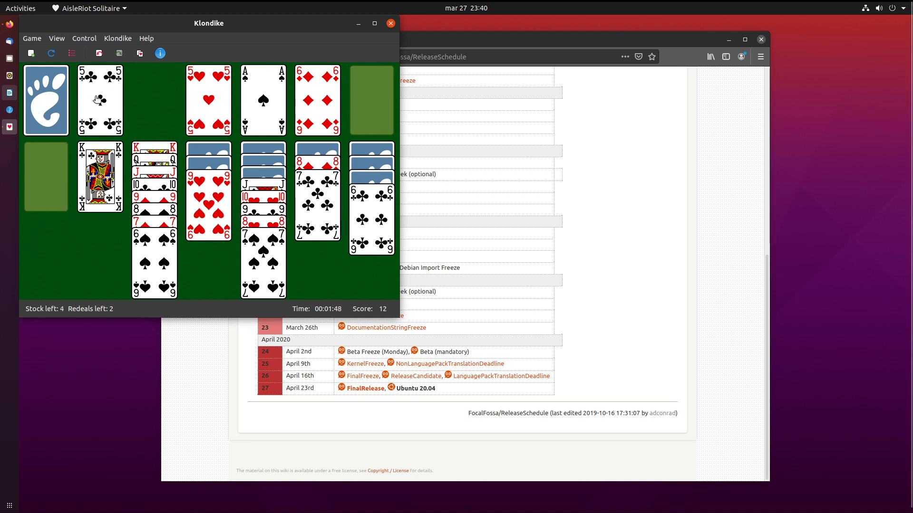
{"action": "left_click", "coordinate": [38, 110]}
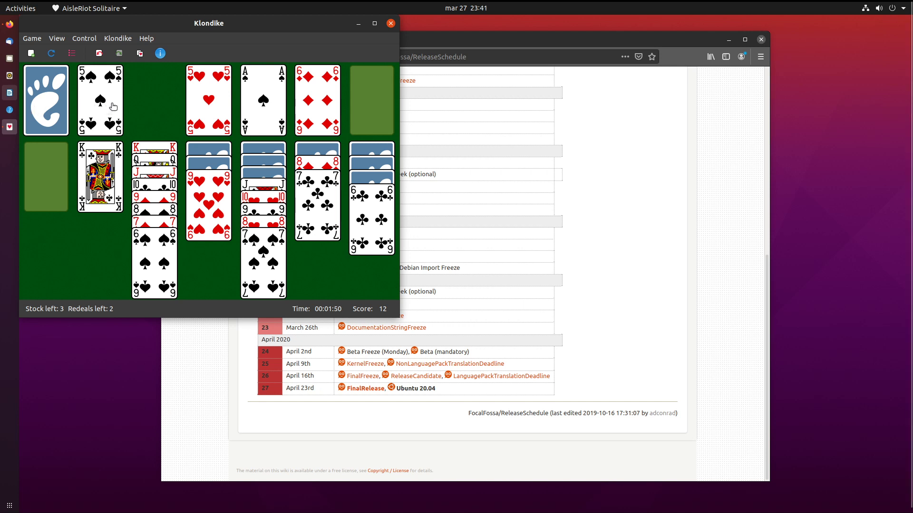
{"action": "left_click", "coordinate": [10, 109]}
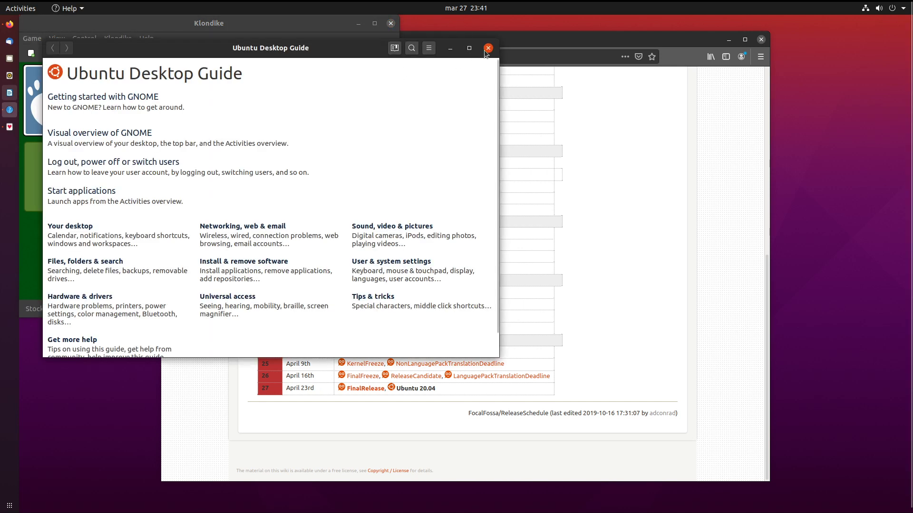
{"action": "left_click", "coordinate": [487, 48]}
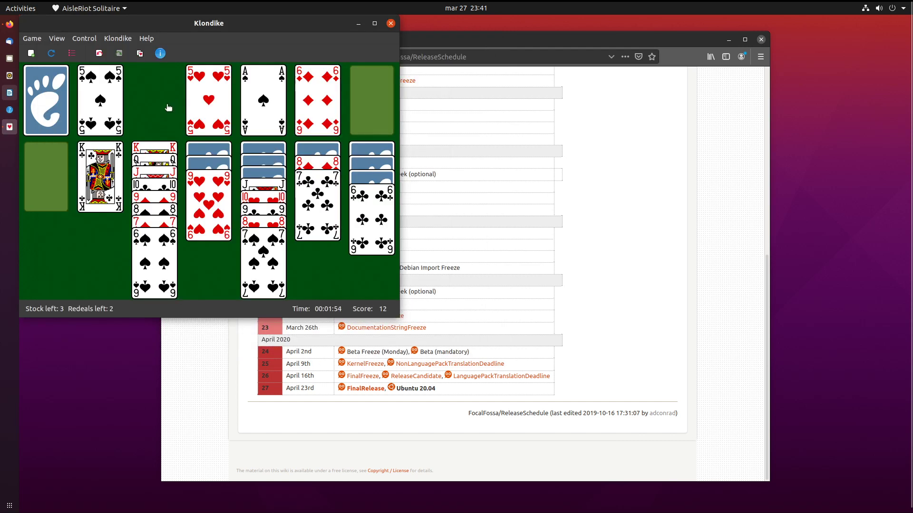
{"action": "left_click", "coordinate": [54, 107]}
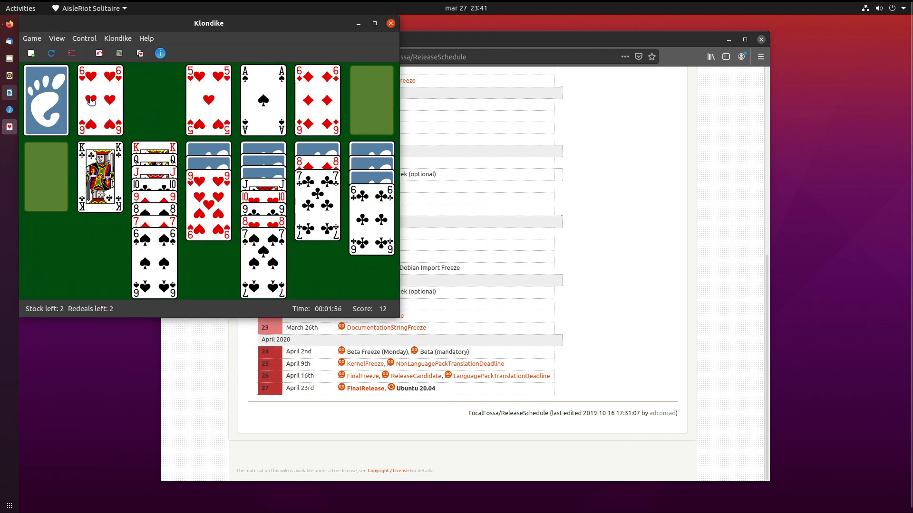
Play 6♥ and 2♠ to foundations, stack Q♥ and J♦–7♠ on K♣, and deal the final card.
{"action": "left_click_drag", "start_coordinate": [112, 101], "coordinate": [324, 215]}
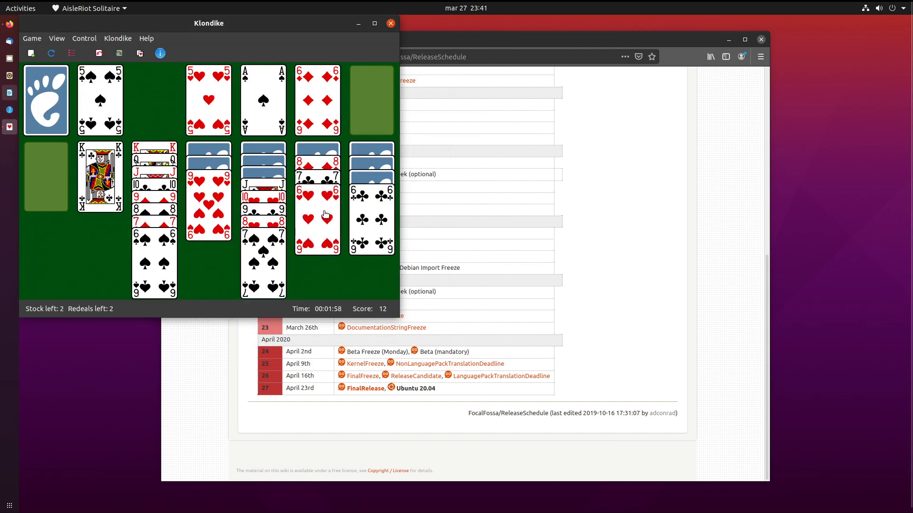
{"action": "double_click", "coordinate": [325, 215]}
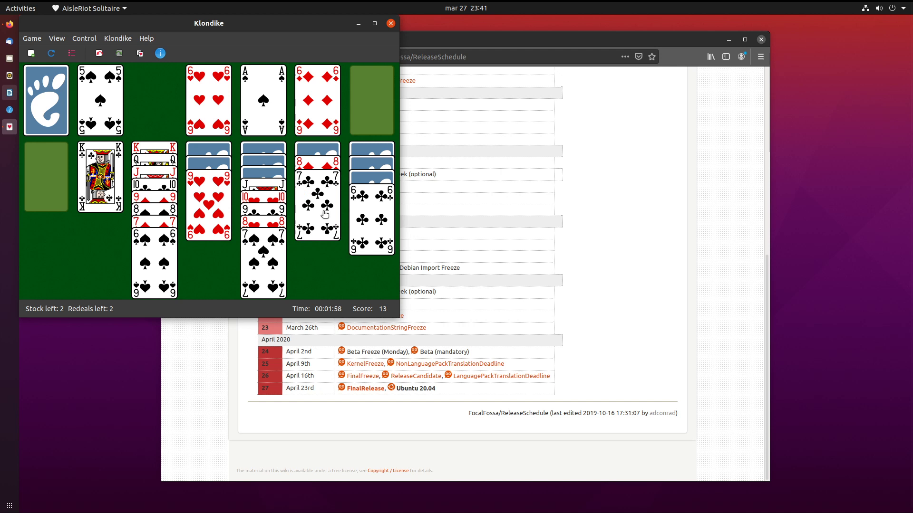
{"action": "left_click", "coordinate": [58, 119]}
{"action": "left_click_drag", "start_coordinate": [103, 104], "coordinate": [114, 147]}
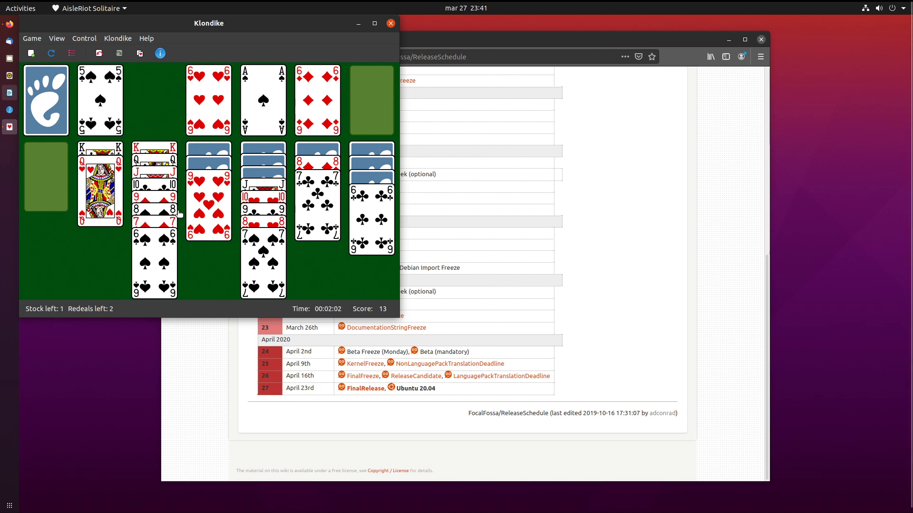
{"action": "left_click_drag", "start_coordinate": [277, 186], "coordinate": [109, 217]}
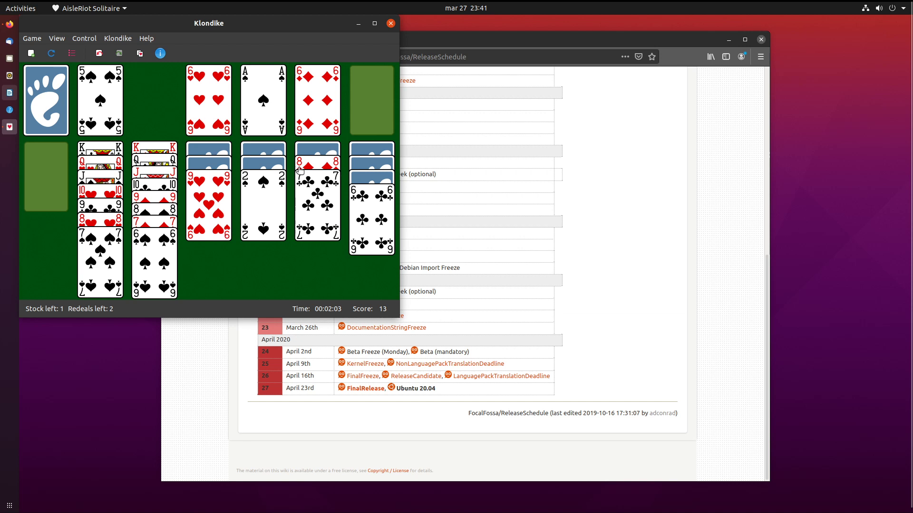
{"action": "double_click", "coordinate": [282, 185]}
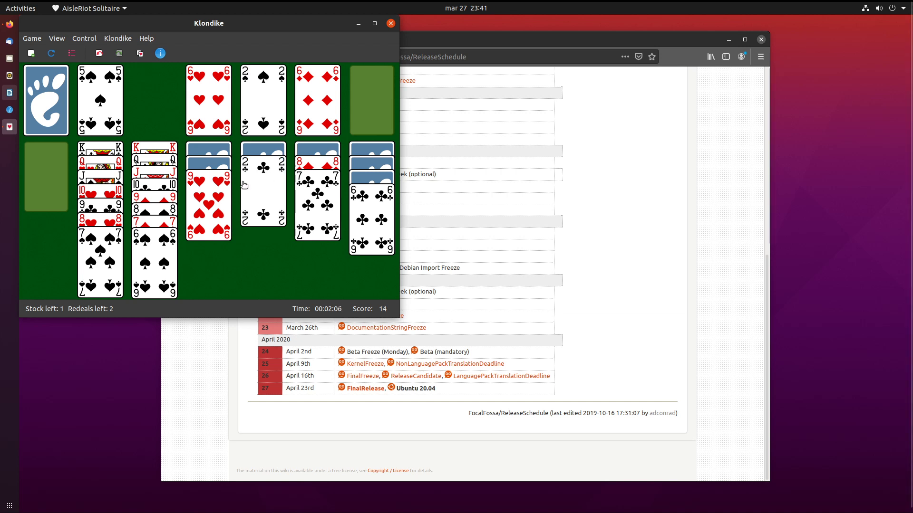
{"action": "left_click", "coordinate": [49, 109]}
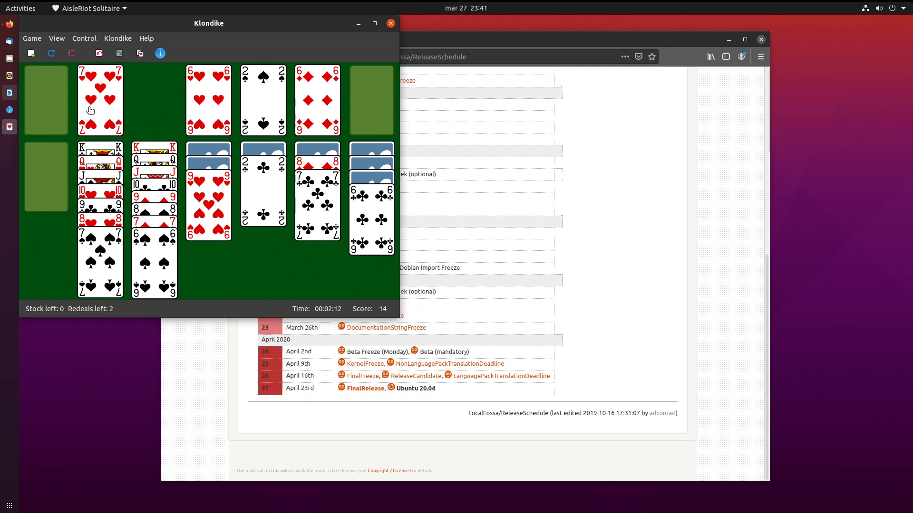
Redeal the stock and play the 3♠ and 4♠ onto the spades foundation.
{"action": "left_click", "coordinate": [52, 127]}
{"action": "left_click", "coordinate": [52, 126]}
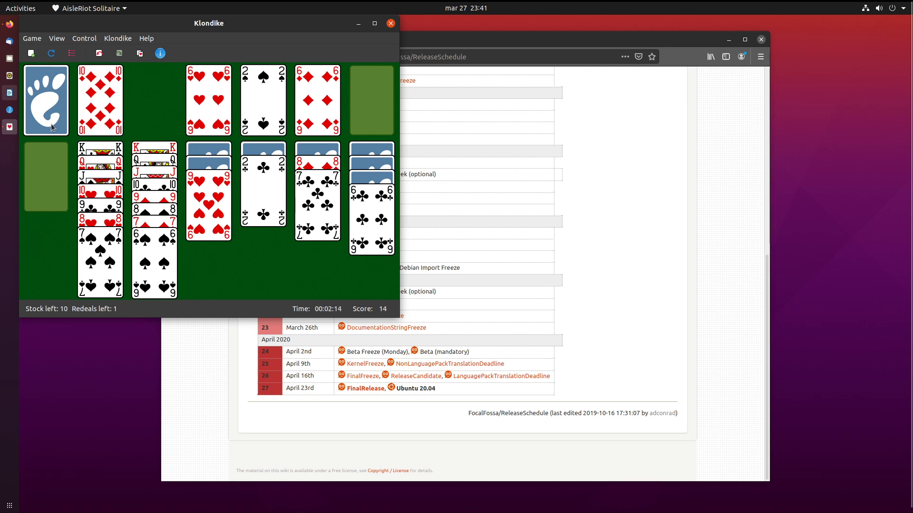
{"action": "left_click", "coordinate": [55, 112]}
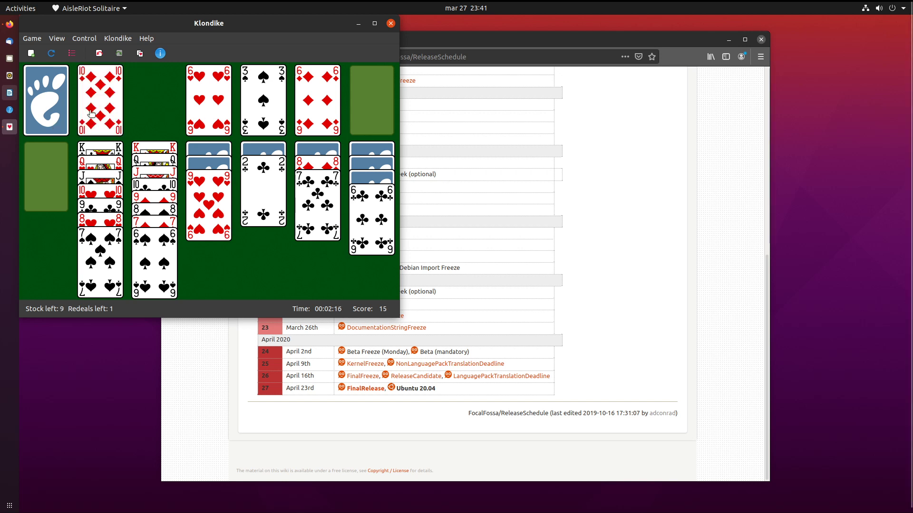
{"action": "left_click", "coordinate": [55, 112]}
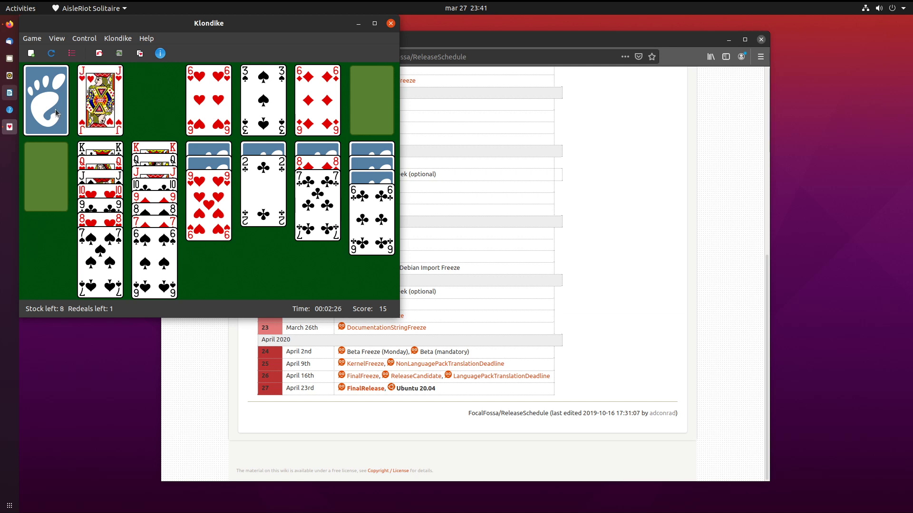
{"action": "left_click", "coordinate": [55, 112]}
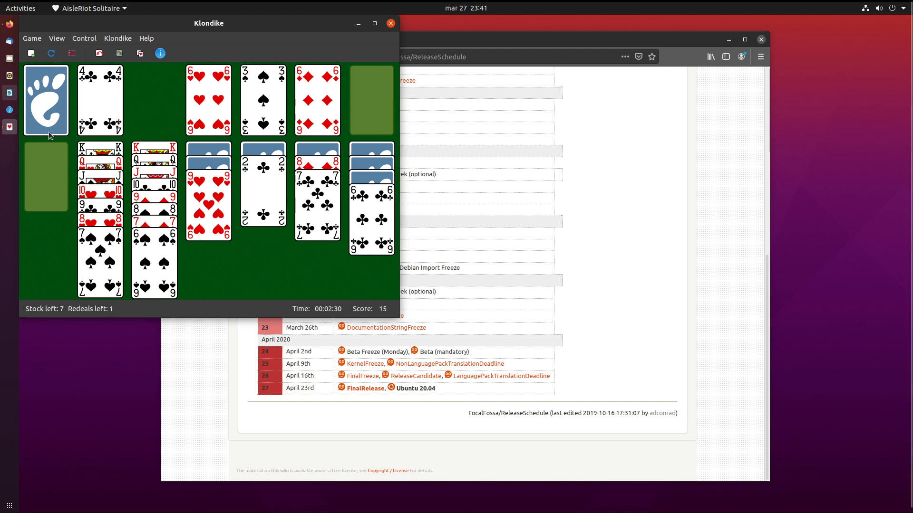
{"action": "left_click", "coordinate": [49, 130]}
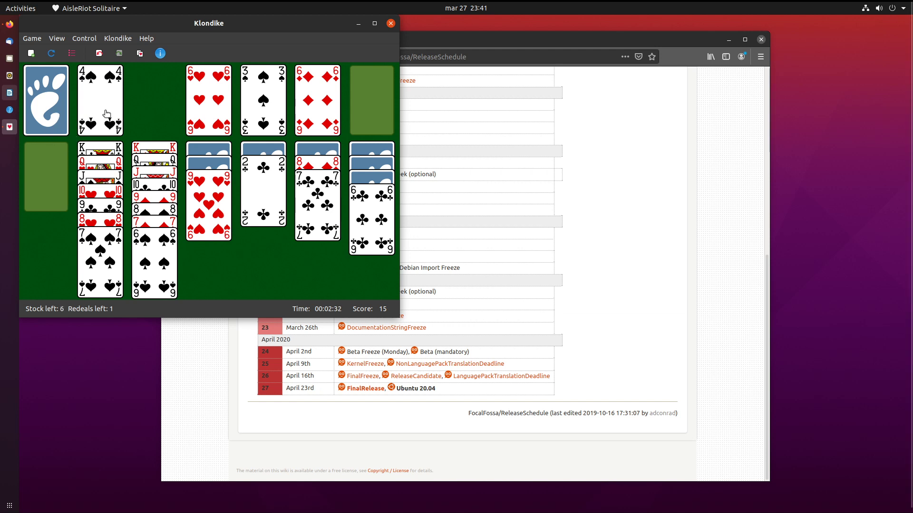
{"action": "double_click", "coordinate": [106, 114]}
Deal through the remaining cards of the stock.
{"action": "left_click", "coordinate": [61, 126]}
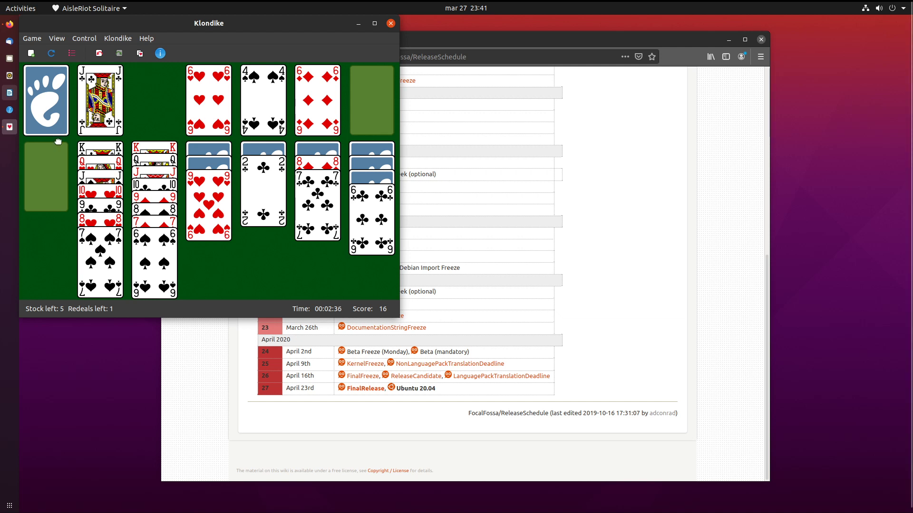
{"action": "left_click", "coordinate": [53, 135]}
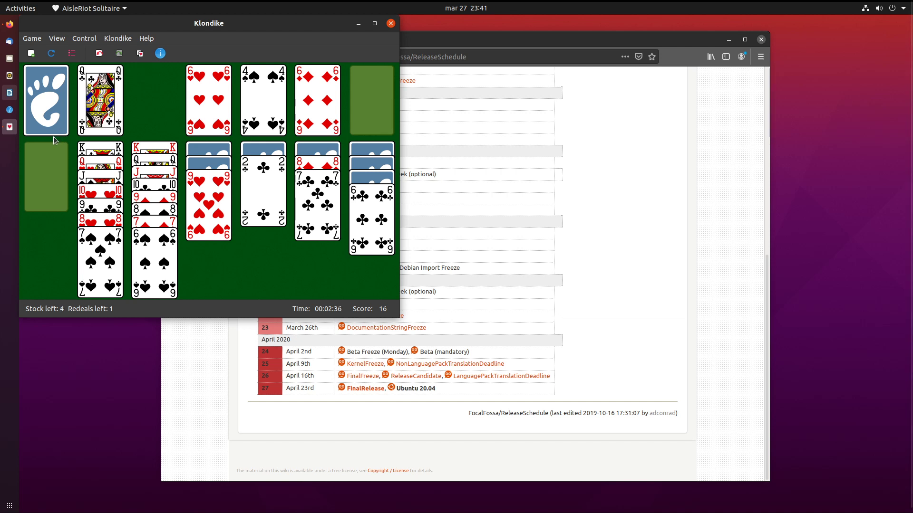
{"action": "left_click", "coordinate": [65, 81]}
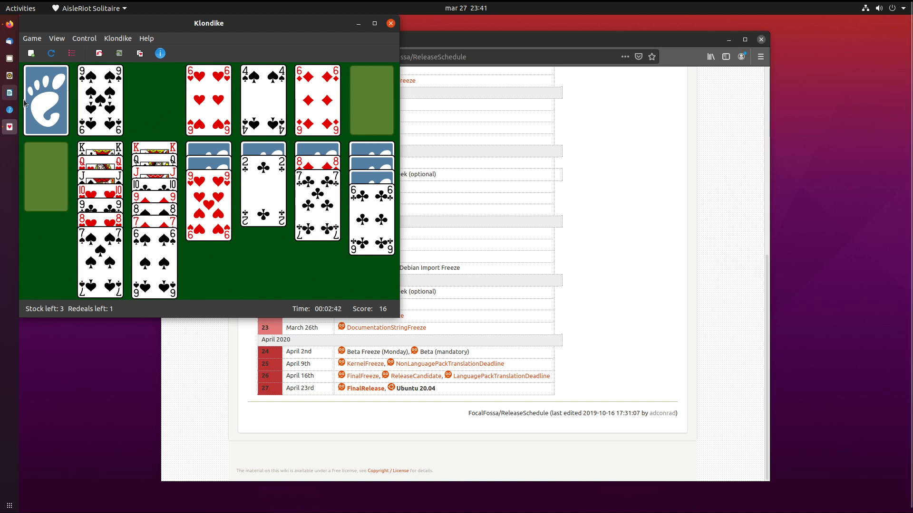
{"action": "left_click", "coordinate": [46, 90]}
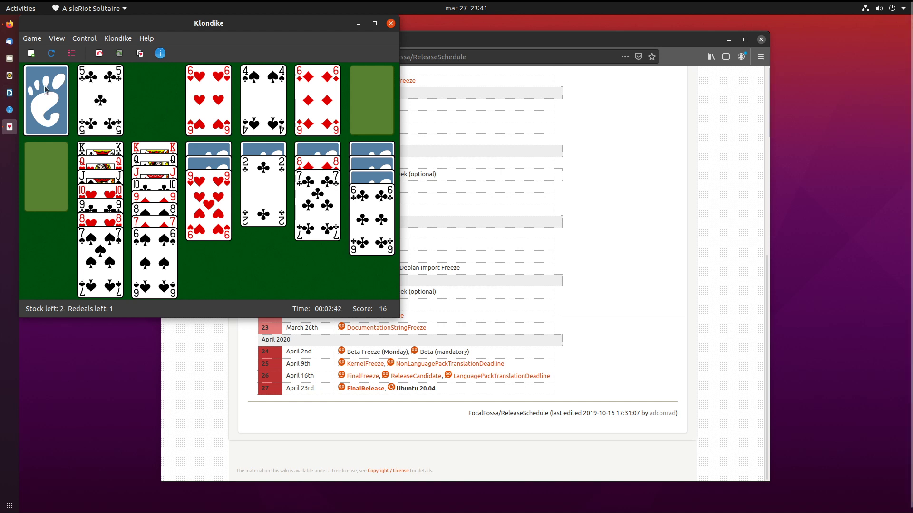
{"action": "left_click", "coordinate": [59, 131]}
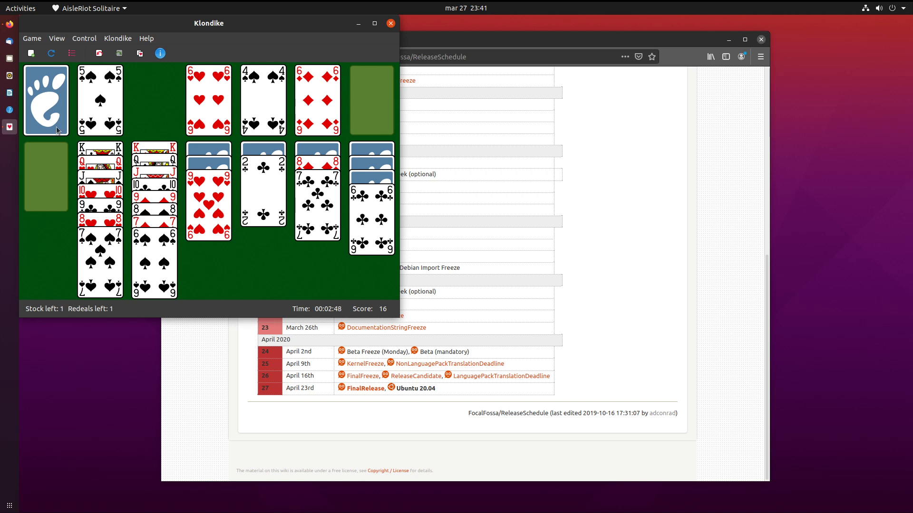
{"action": "left_click", "coordinate": [44, 116]}
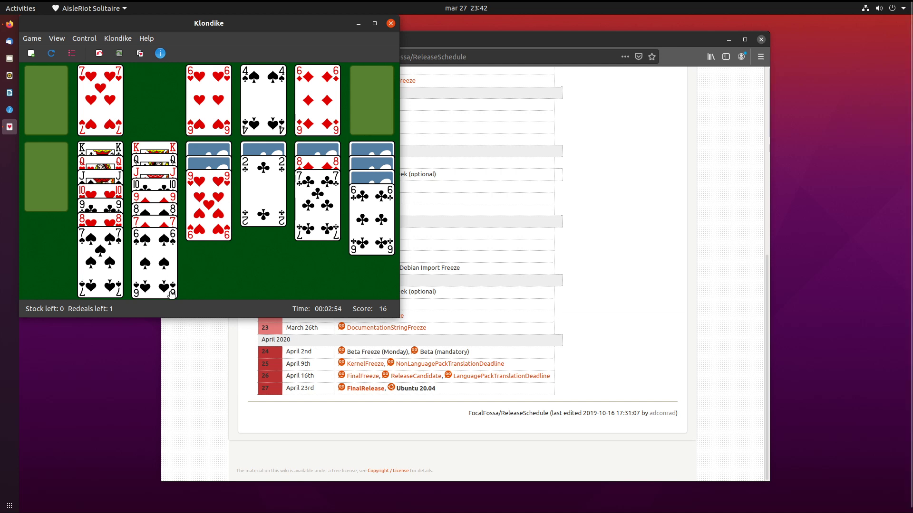
Recycle the waste into the stock and deal through it once more.
{"action": "left_click", "coordinate": [30, 115]}
{"action": "left_click", "coordinate": [43, 108]}
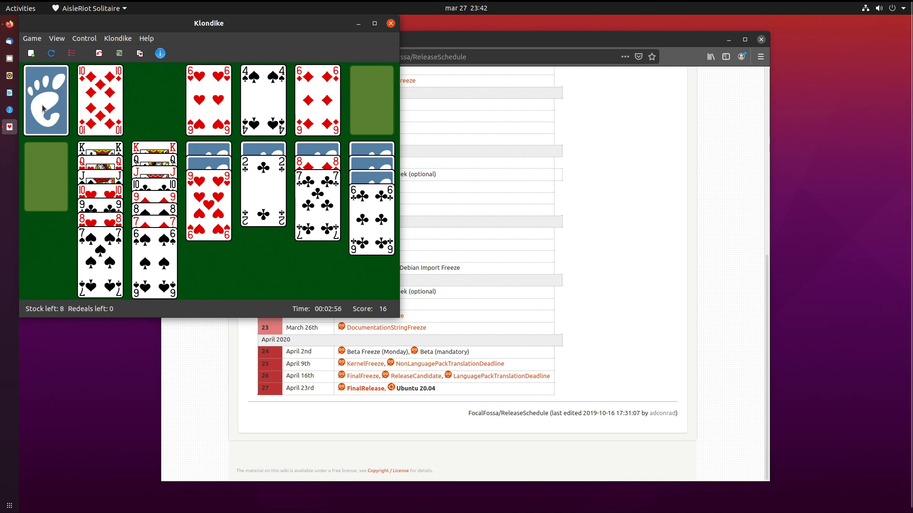
{"action": "left_click", "coordinate": [43, 108]}
{"action": "left_click", "coordinate": [43, 109]}
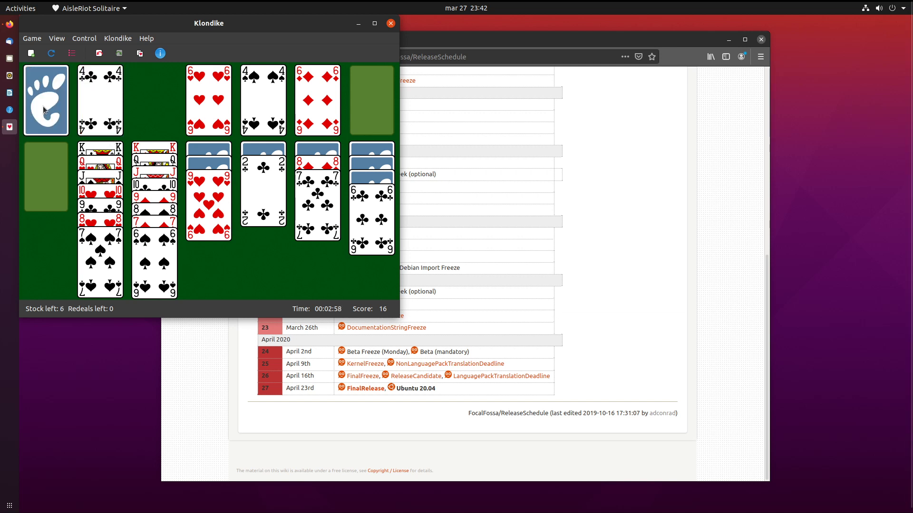
{"action": "left_click", "coordinate": [45, 110]}
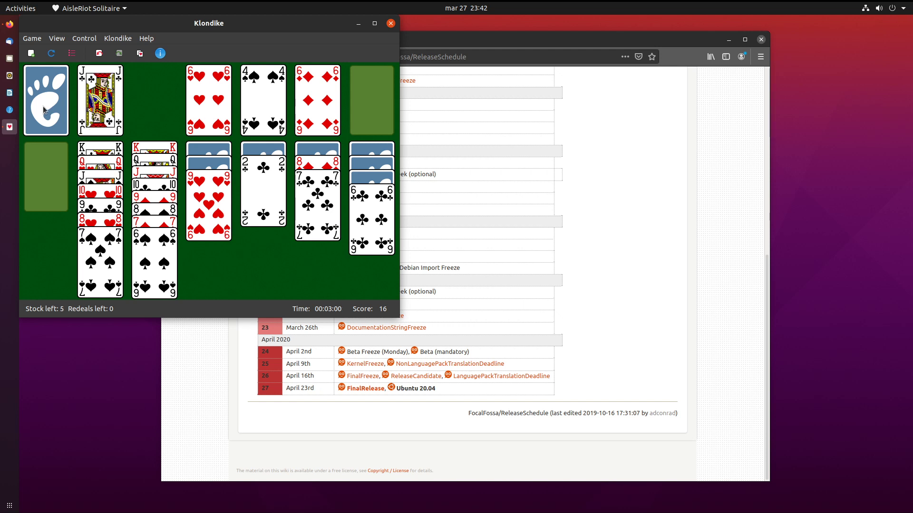
{"action": "left_click", "coordinate": [43, 110]}
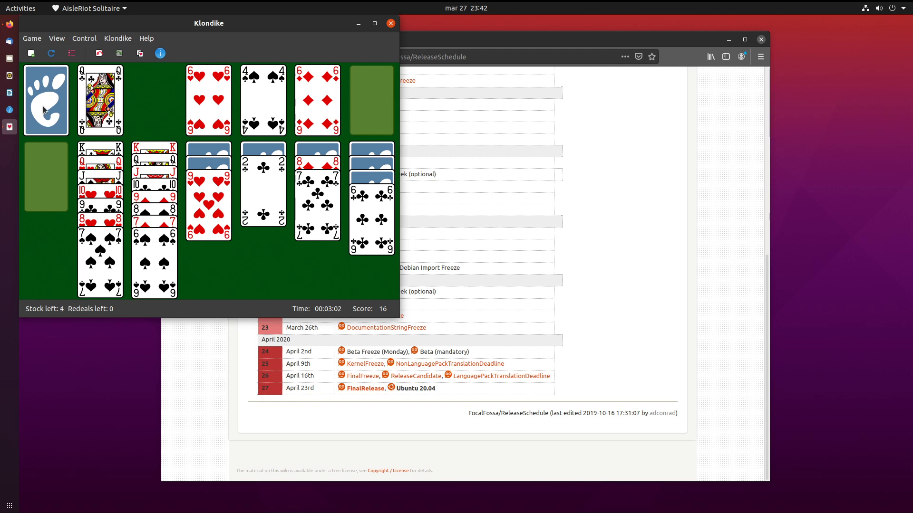
{"action": "left_click", "coordinate": [43, 110]}
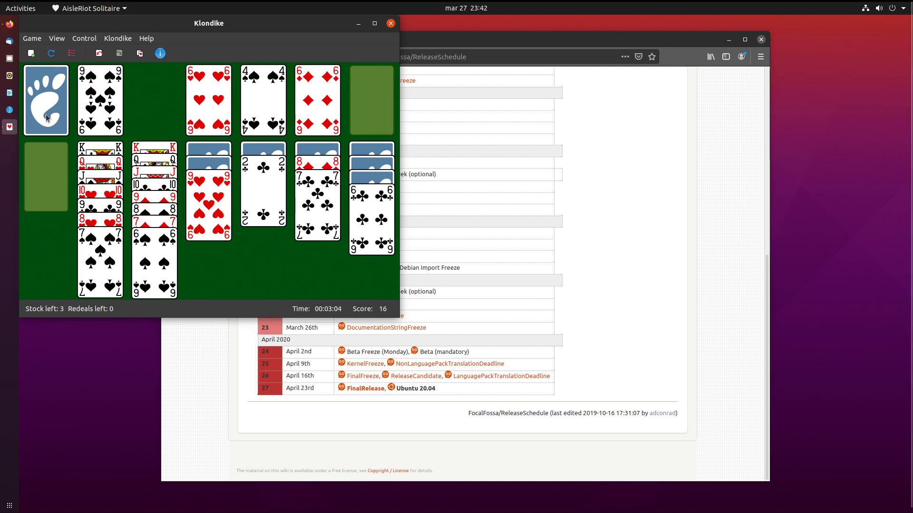
{"action": "left_click", "coordinate": [46, 117]}
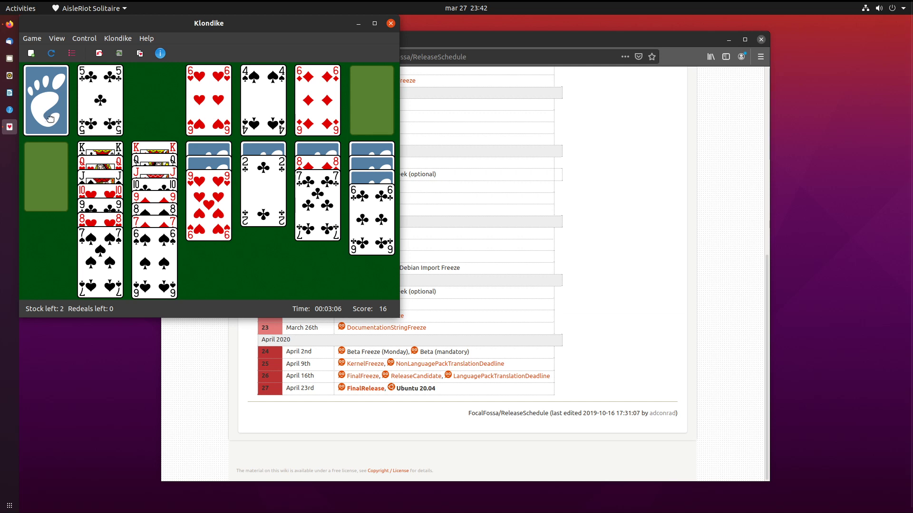
{"action": "left_click", "coordinate": [48, 117]}
{"action": "left_click", "coordinate": [47, 118]}
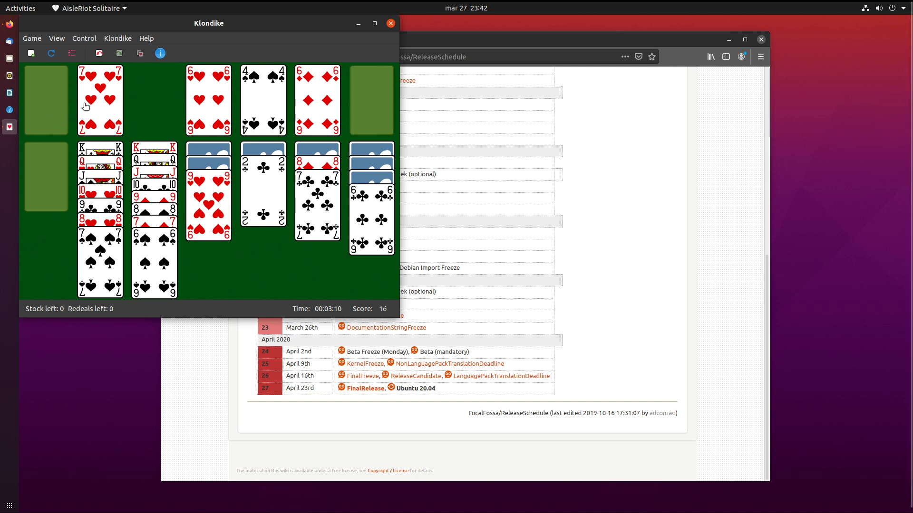
Undo the last two moves, then redo them.
{"action": "left_click", "coordinate": [80, 39]}
{"action": "left_click", "coordinate": [86, 50]}
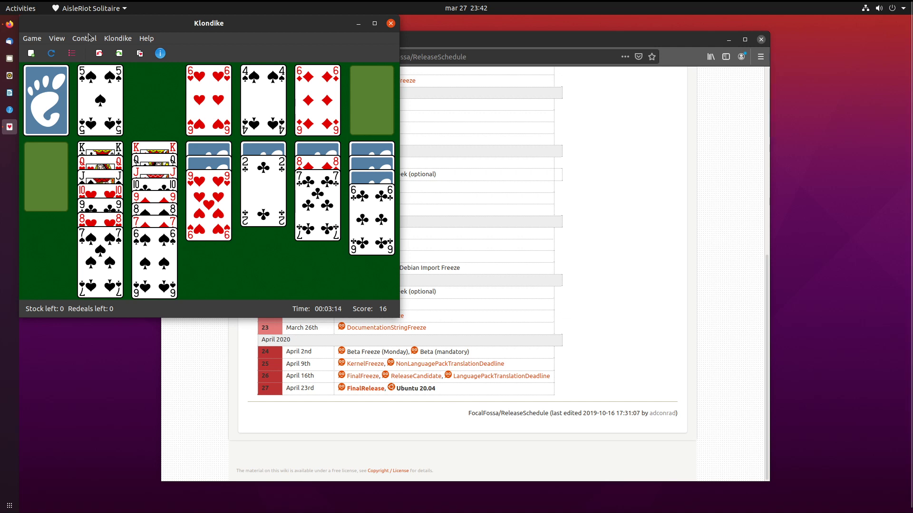
{"action": "key", "text": "ctrl+z"}
{"action": "key", "text": "ctrl+shift+z"}
{"action": "key", "text": "ctrl+shift+z"}
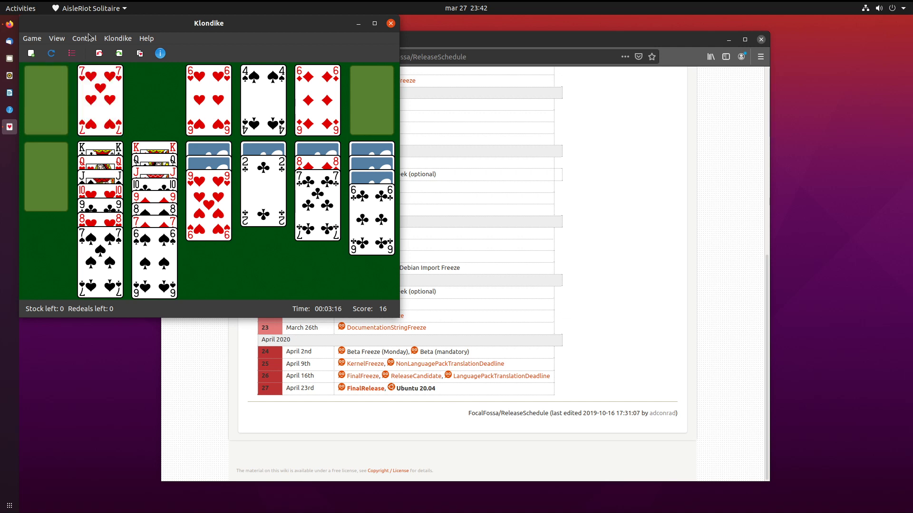
Send 7♥, 5♠, 6♠, 7♠ and 8♥ to their foundations.
{"action": "double_click", "coordinate": [110, 112]}
{"action": "double_click", "coordinate": [110, 112]}
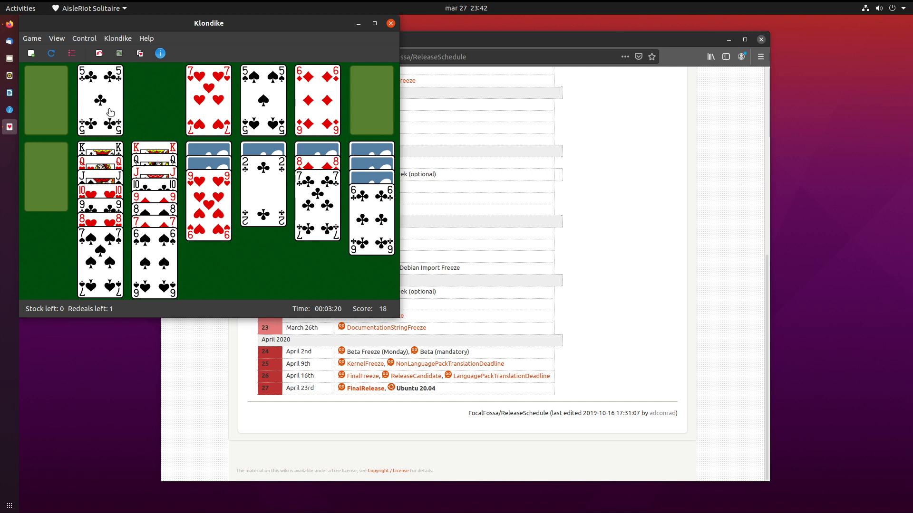
{"action": "double_click", "coordinate": [167, 283]}
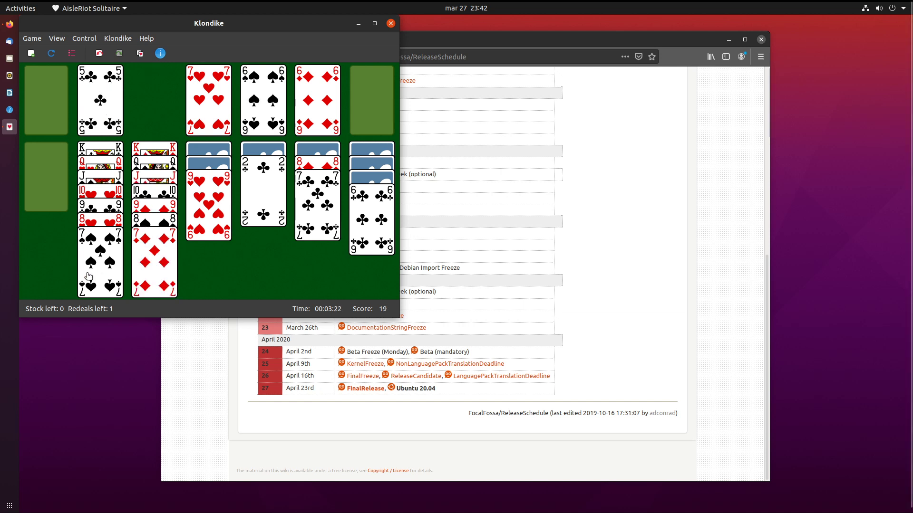
{"action": "double_click", "coordinate": [89, 277]}
{"action": "double_click", "coordinate": [103, 256]}
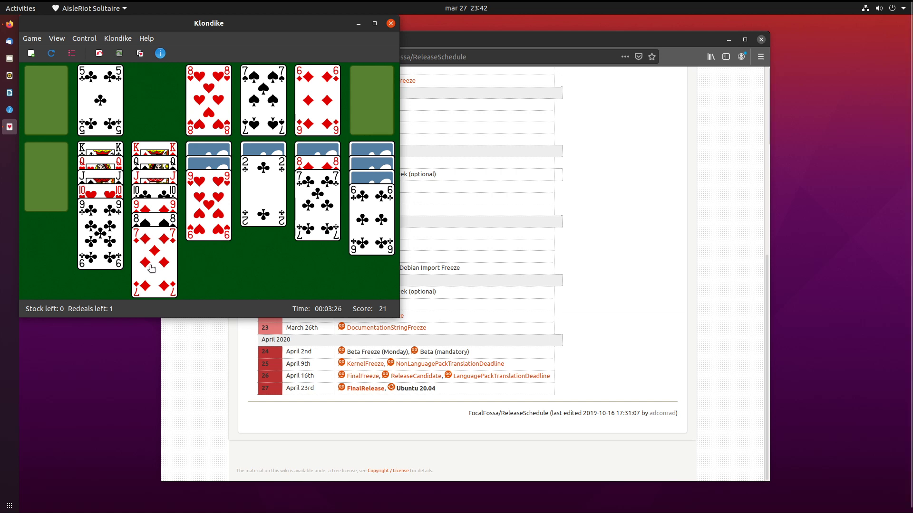
Move the 8♦–7♣ run onto 9♣, then send A♣, 2♣, 7♦, 9♥ and 8♠ to the foundations.
{"action": "left_click_drag", "start_coordinate": [332, 167], "coordinate": [100, 212]}
{"action": "double_click", "coordinate": [327, 175]}
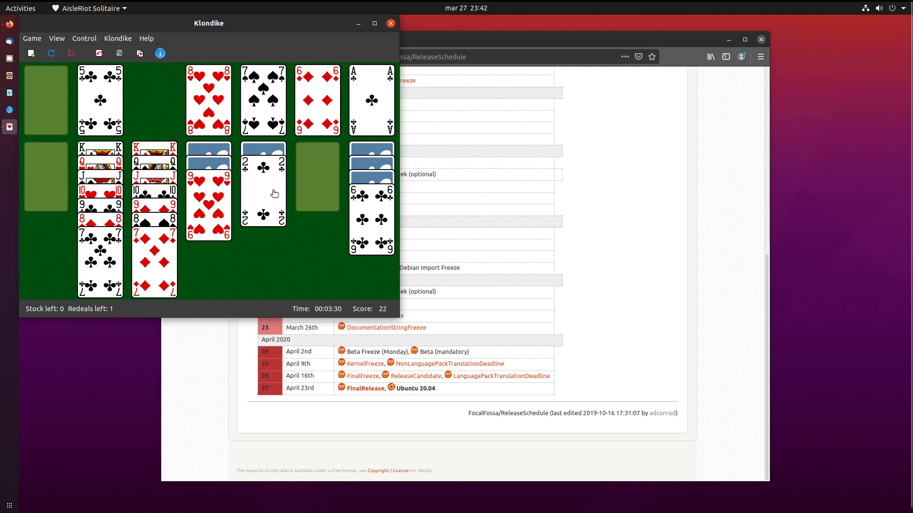
{"action": "double_click", "coordinate": [272, 194]}
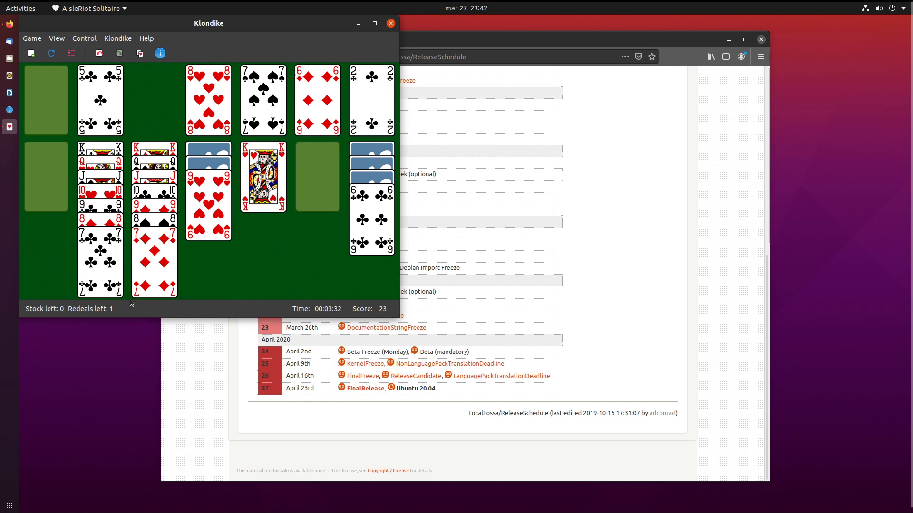
{"action": "double_click", "coordinate": [144, 280]}
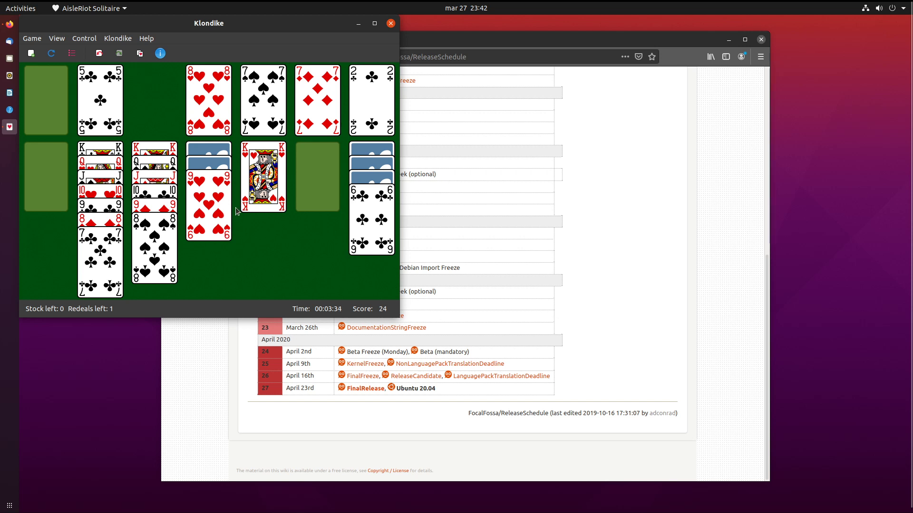
{"action": "double_click", "coordinate": [217, 213]}
{"action": "double_click", "coordinate": [154, 271]}
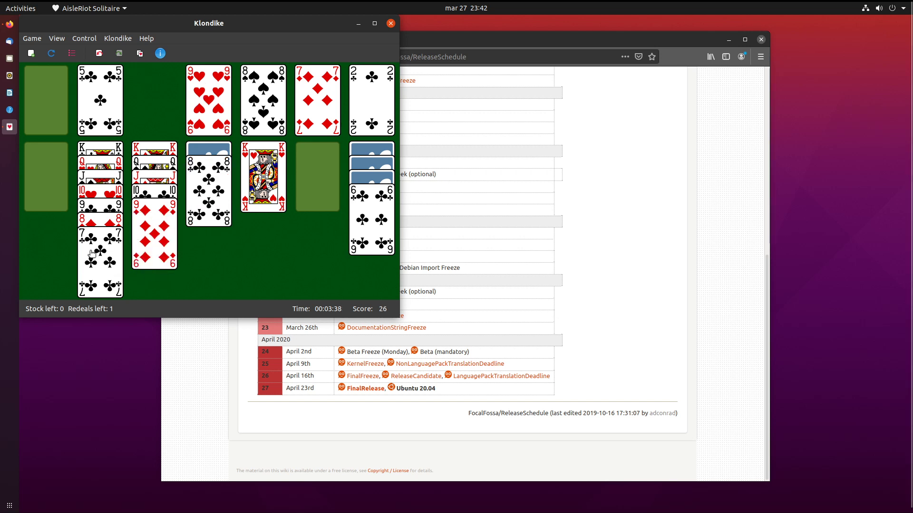
Place 8♣ on 9♦, send 3♣ to its foundation, and move K♥ to the empty column.
{"action": "left_click_drag", "start_coordinate": [93, 254], "coordinate": [125, 248]}
{"action": "left_click_drag", "start_coordinate": [209, 202], "coordinate": [148, 233]}
{"action": "double_click", "coordinate": [204, 170]}
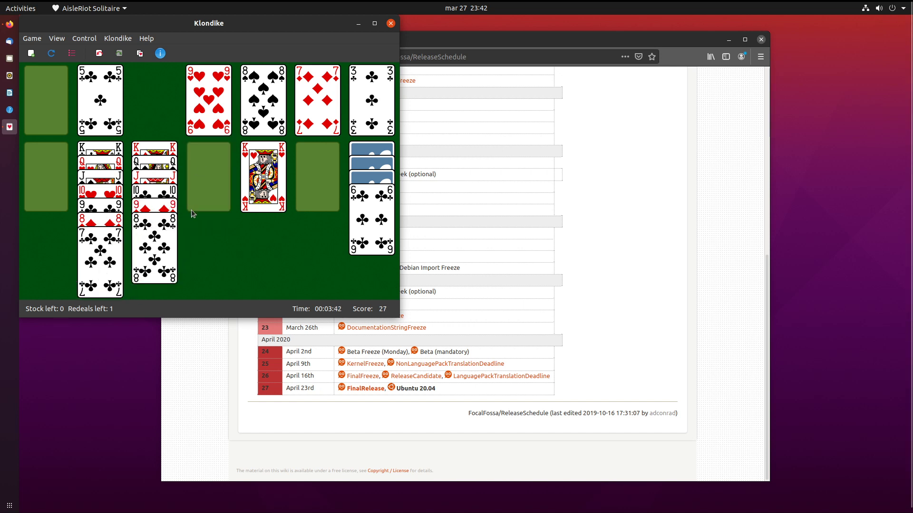
{"action": "left_click_drag", "start_coordinate": [270, 178], "coordinate": [214, 177]}
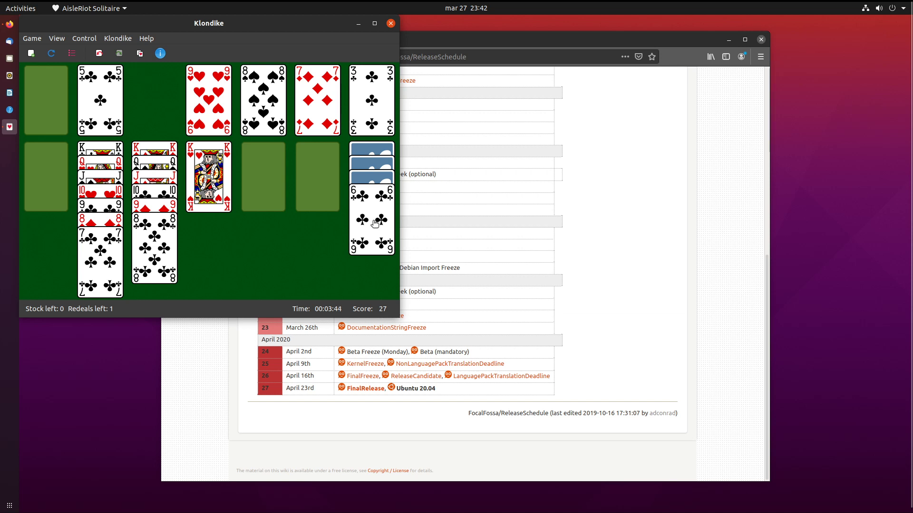
Redeal the stock, send 4♣ to its foundation, and place Q♣ on K♥.
{"action": "left_click", "coordinate": [38, 116]}
{"action": "left_click", "coordinate": [38, 116]}
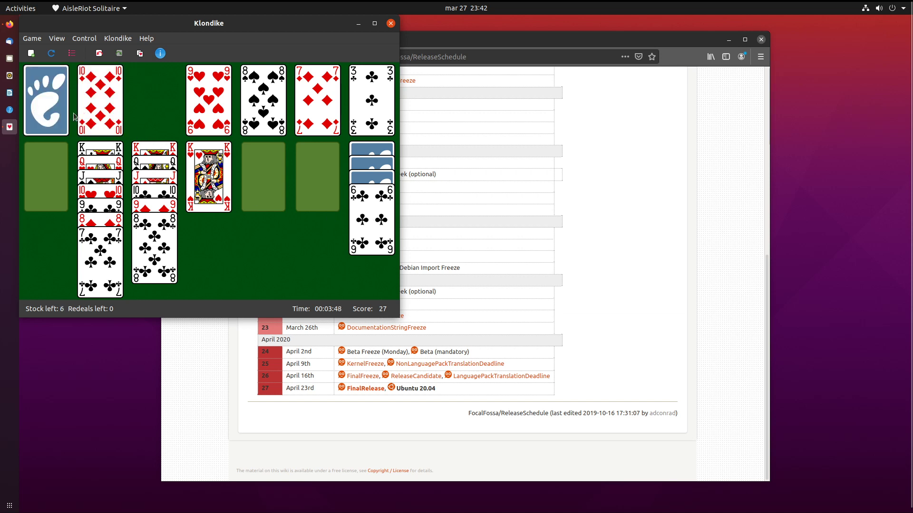
{"action": "left_click", "coordinate": [58, 121]}
{"action": "left_click", "coordinate": [45, 121]}
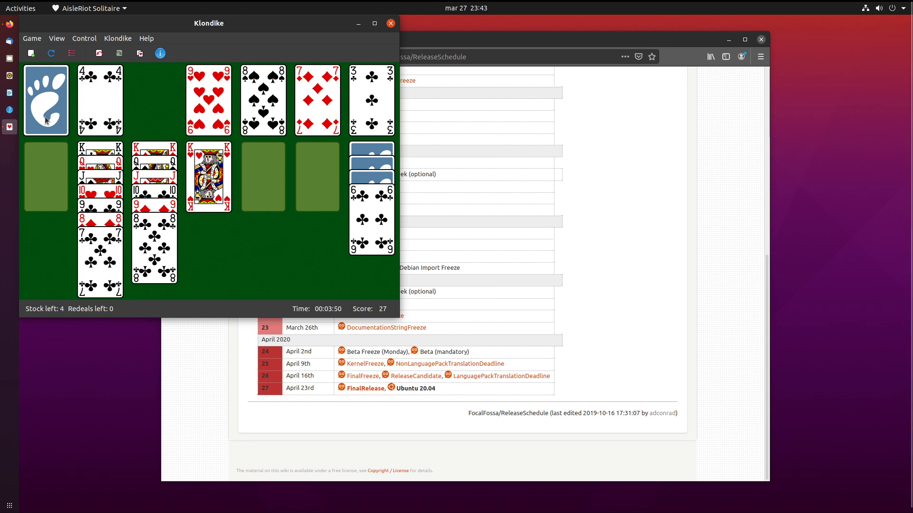
{"action": "double_click", "coordinate": [122, 97]}
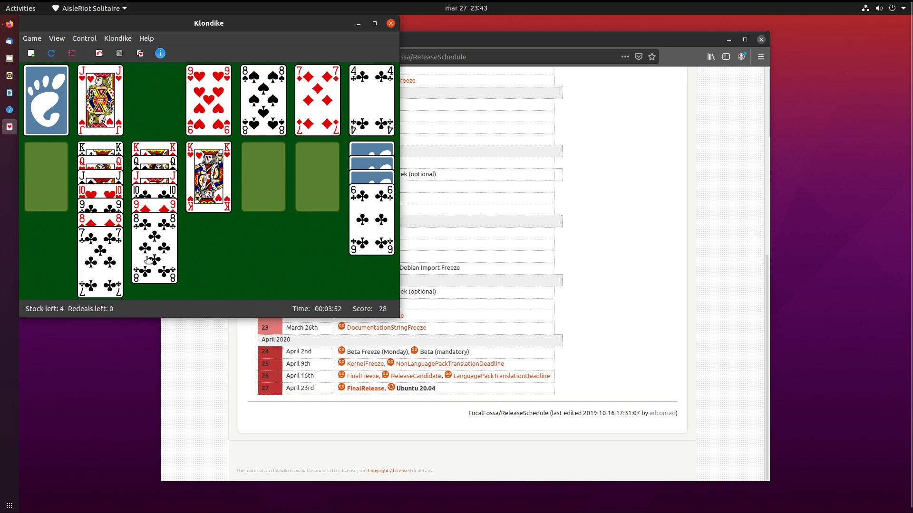
{"action": "left_click", "coordinate": [65, 102]}
{"action": "left_click", "coordinate": [66, 102]}
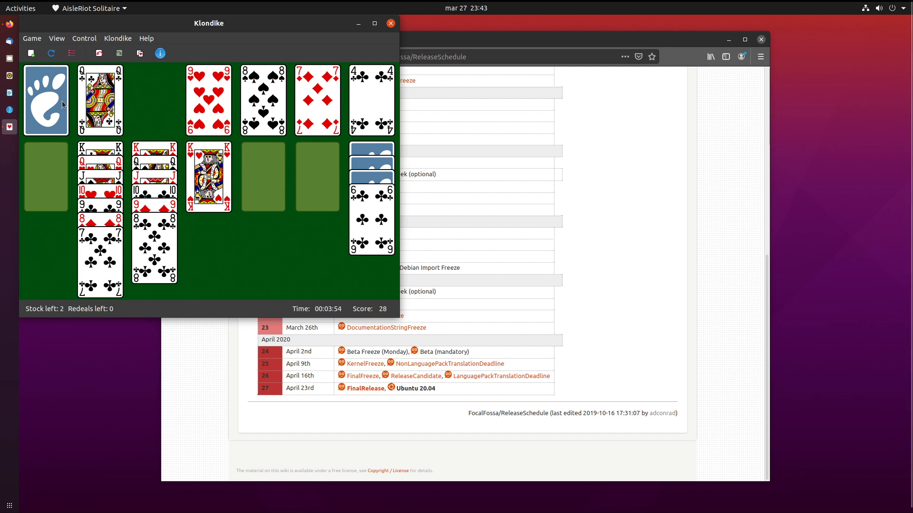
{"action": "left_click_drag", "start_coordinate": [91, 103], "coordinate": [211, 219]}
Deal the last stock cards and send 9♠, 5♣ and 6♣ to the foundations.
{"action": "left_click", "coordinate": [48, 118]}
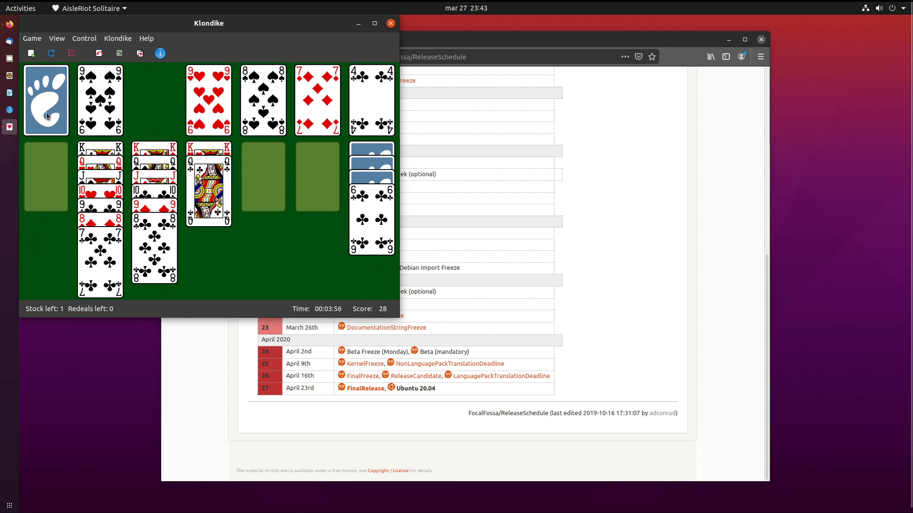
{"action": "double_click", "coordinate": [93, 100]}
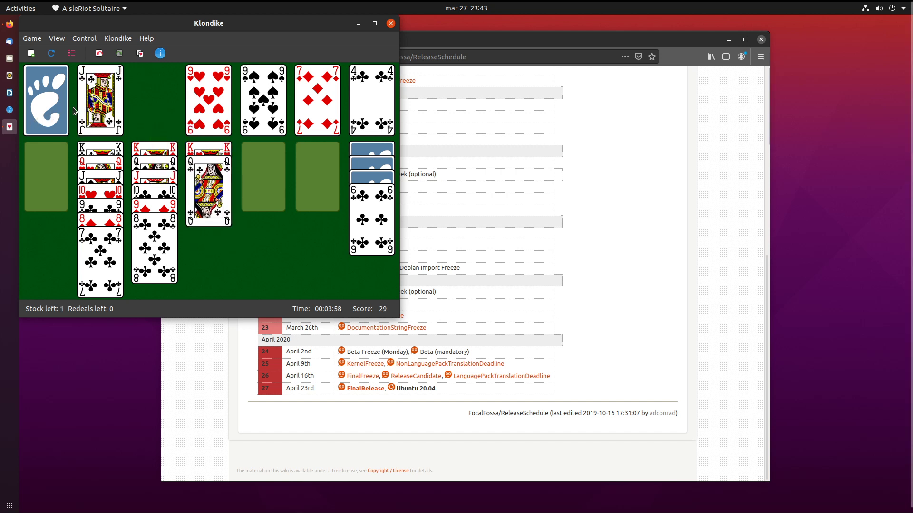
{"action": "left_click", "coordinate": [58, 112]}
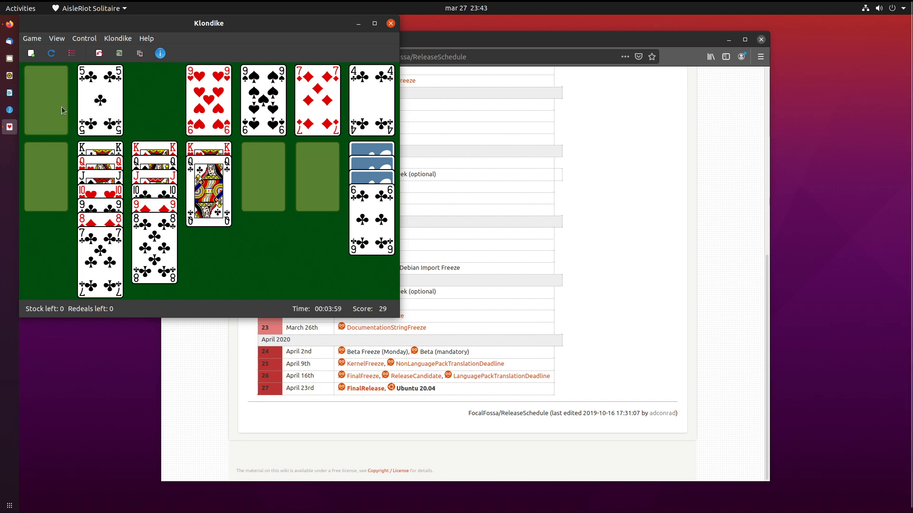
{"action": "double_click", "coordinate": [99, 108]}
{"action": "double_click", "coordinate": [375, 218]}
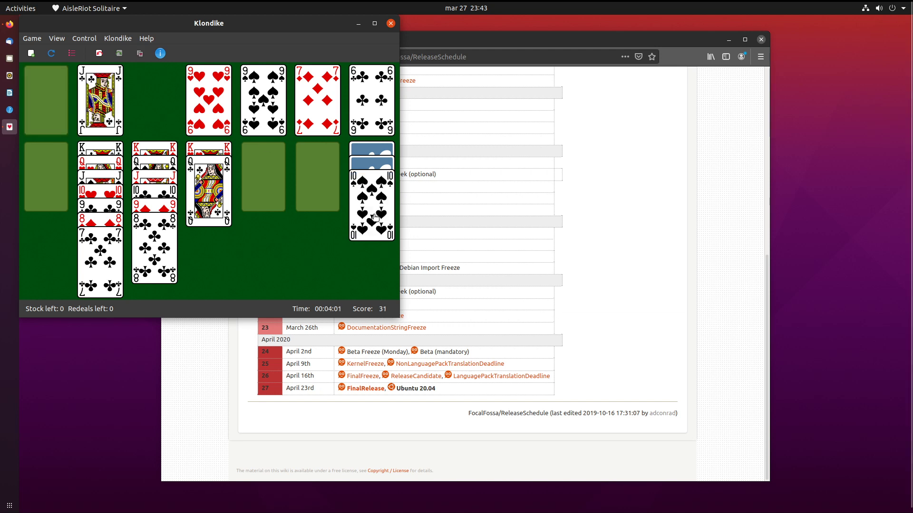
Send 7♣, 8♣, 8♦, 9♦, 9♣, 10♣, 10♥, 10♠ and J♠ to the foundations.
{"action": "double_click", "coordinate": [103, 259]}
{"action": "double_click", "coordinate": [151, 245]}
{"action": "double_click", "coordinate": [116, 249]}
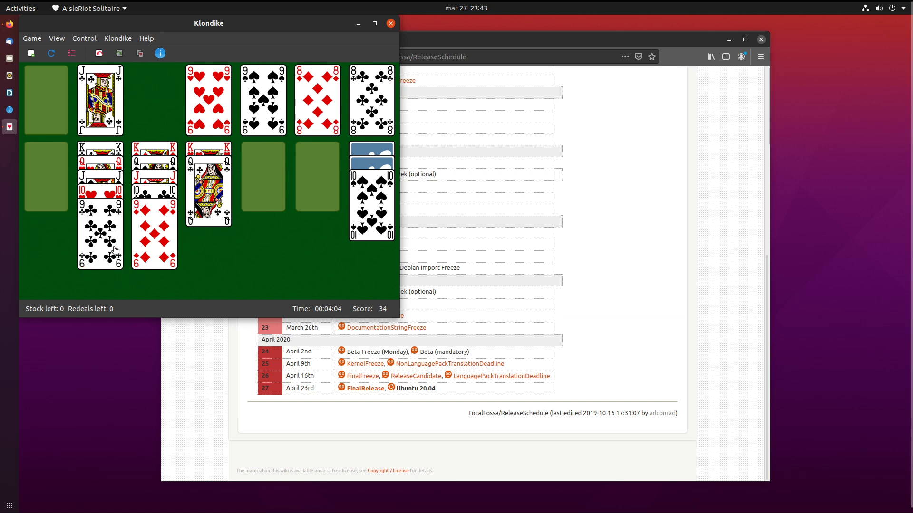
{"action": "double_click", "coordinate": [173, 239]}
{"action": "double_click", "coordinate": [104, 236]}
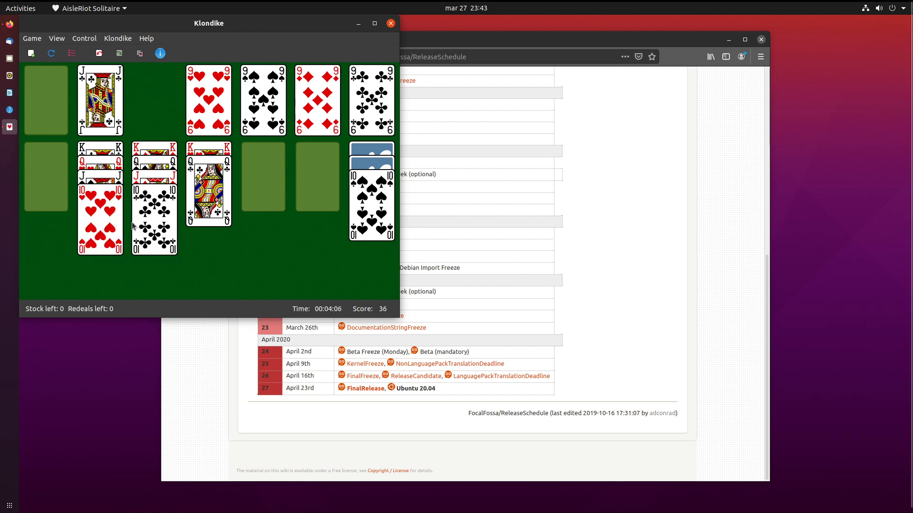
{"action": "double_click", "coordinate": [150, 216]}
{"action": "double_click", "coordinate": [102, 223]}
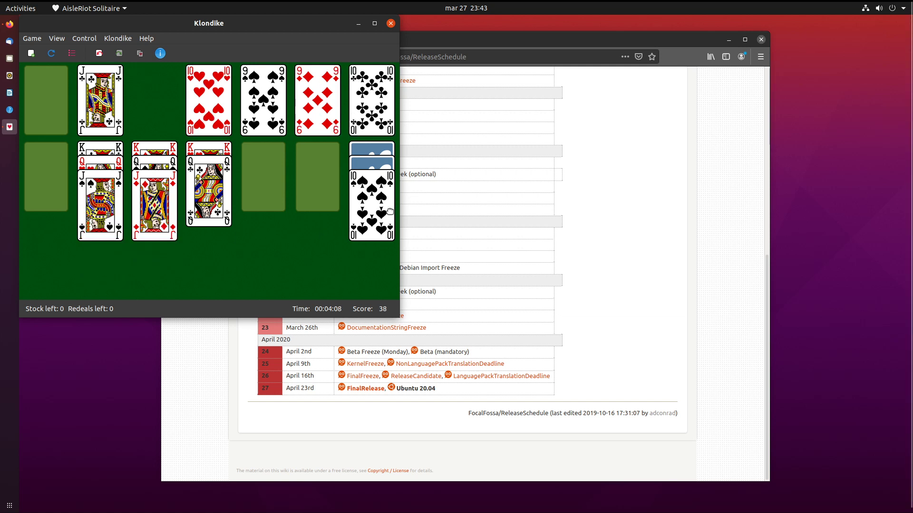
{"action": "double_click", "coordinate": [389, 211]}
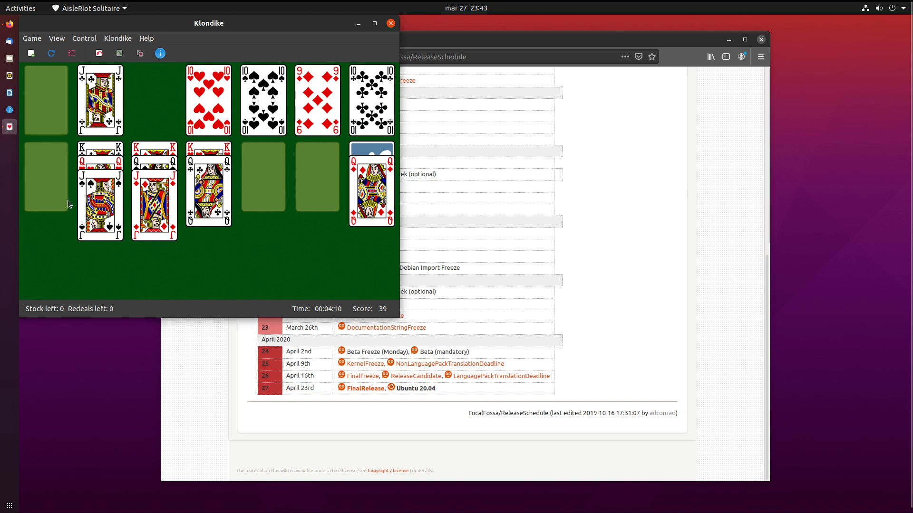
{"action": "double_click", "coordinate": [109, 201]}
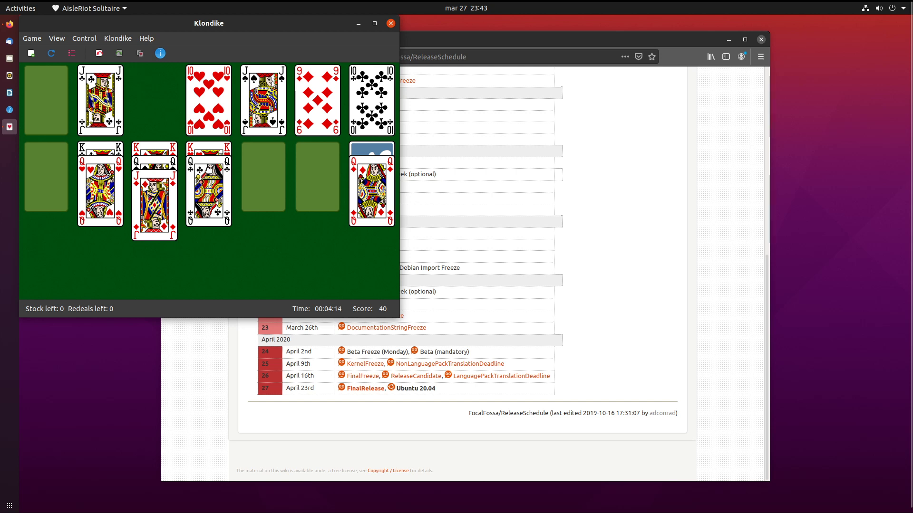
Play the remaining jacks, queens and kings to the foundations to win, then quit the game.
{"action": "double_click", "coordinate": [116, 96]}
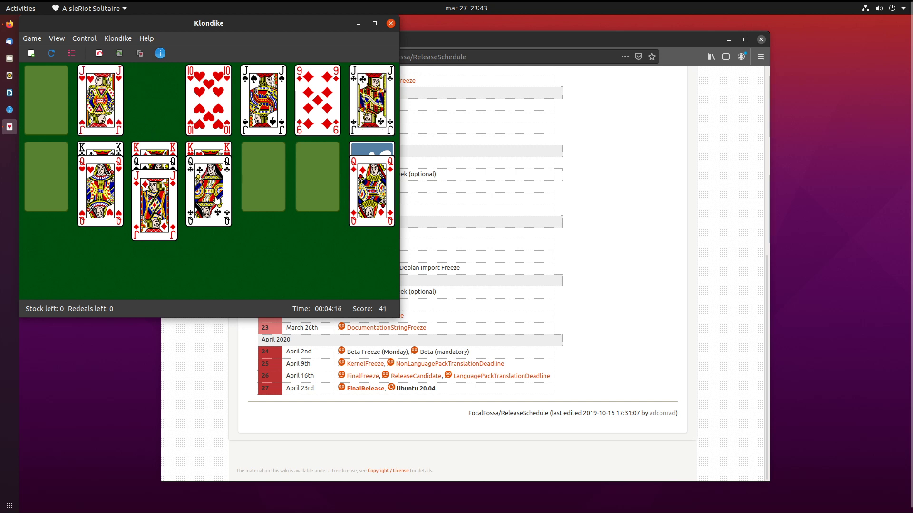
{"action": "double_click", "coordinate": [216, 199]}
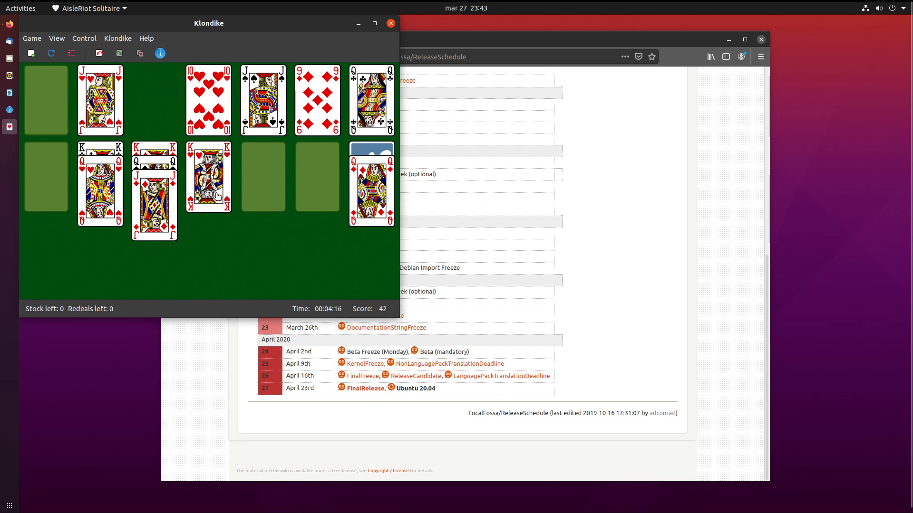
{"action": "double_click", "coordinate": [98, 98]}
{"action": "double_click", "coordinate": [97, 189]}
{"action": "double_click", "coordinate": [119, 88]}
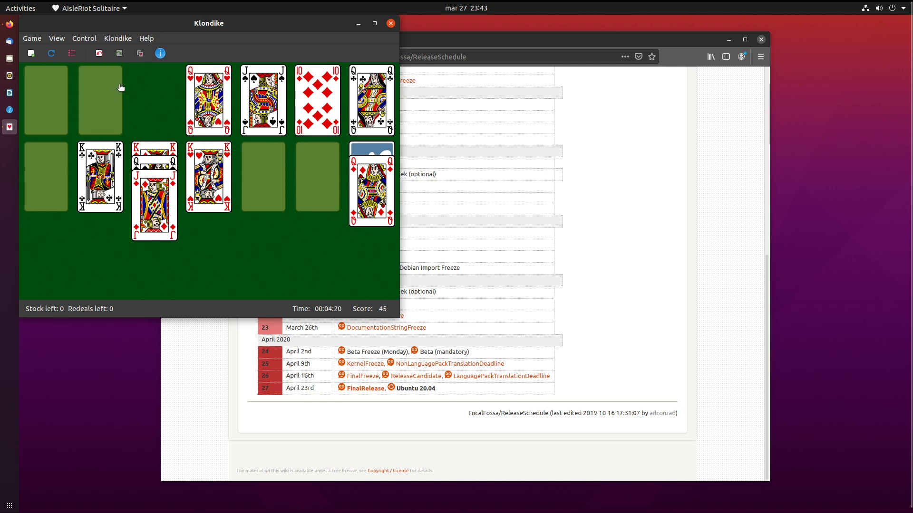
{"action": "double_click", "coordinate": [175, 206]}
{"action": "double_click", "coordinate": [200, 186]}
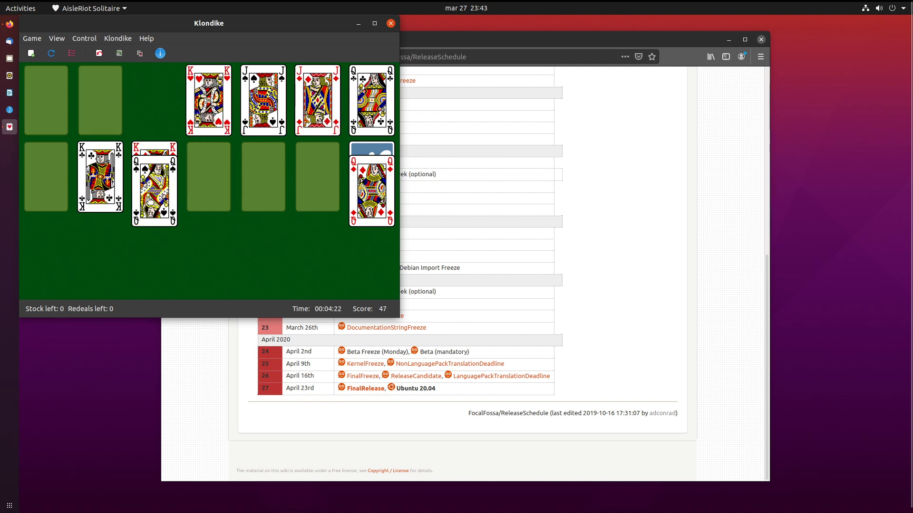
{"action": "double_click", "coordinate": [150, 201]}
{"action": "double_click", "coordinate": [119, 192]}
{"action": "double_click", "coordinate": [378, 175]}
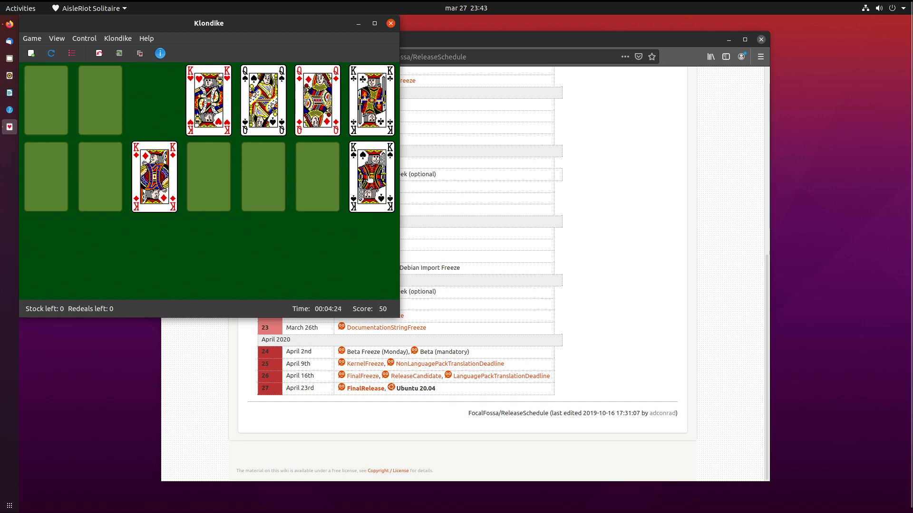
{"action": "double_click", "coordinate": [371, 179]}
{"action": "double_click", "coordinate": [171, 191]}
{"action": "key", "text": "ctrl+q"}
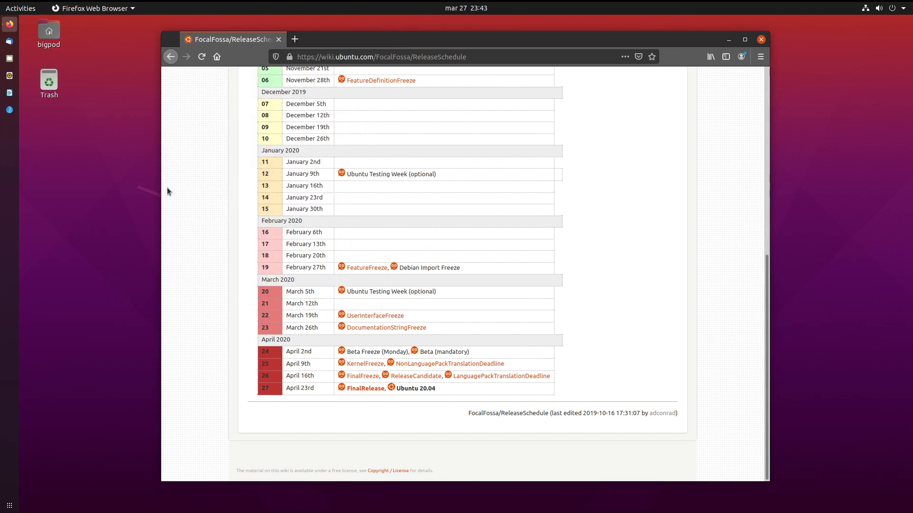
Scroll through the pages of the application grid, then search 'ter' to launch Terminal.
{"action": "left_click", "coordinate": [9, 505]}
{"action": "scroll", "coordinate": [615, 369], "scroll_direction": "down", "scroll_amount": 1}
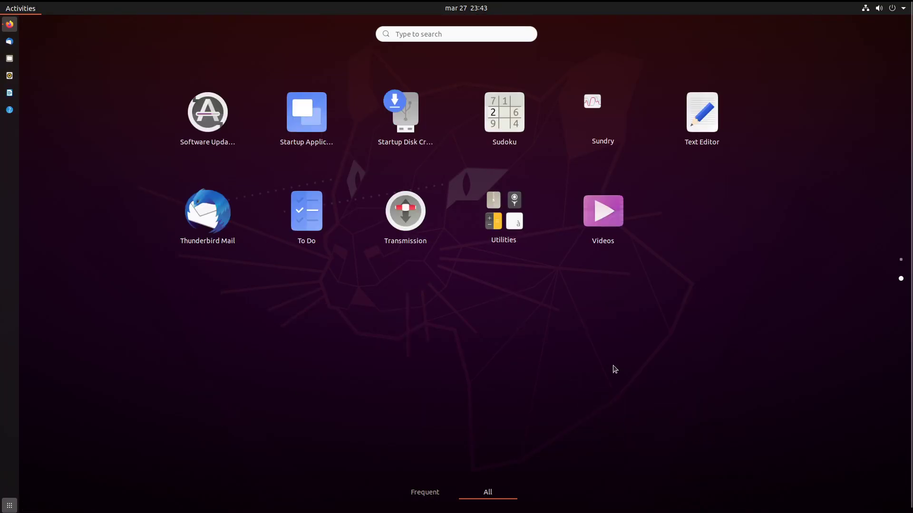
{"action": "scroll", "coordinate": [582, 157], "scroll_direction": "up", "scroll_amount": 1}
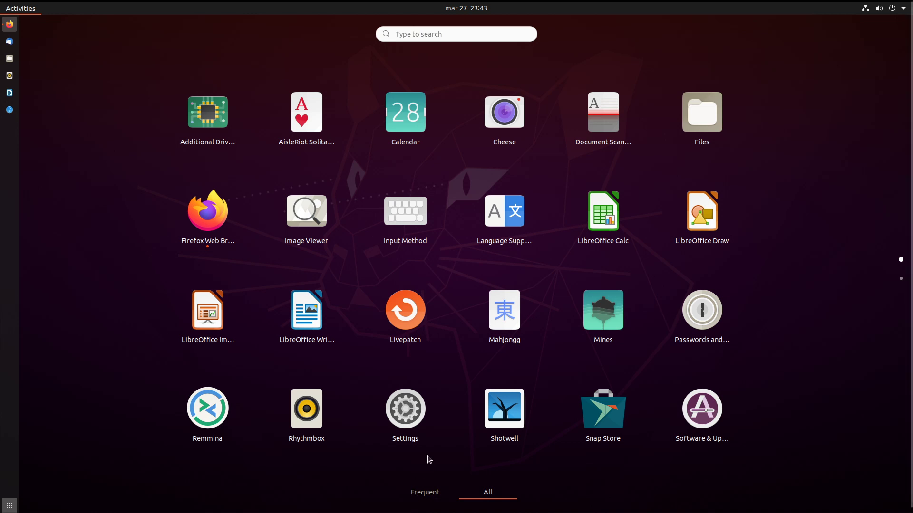
{"action": "scroll", "coordinate": [465, 362], "scroll_direction": "down", "scroll_amount": 1}
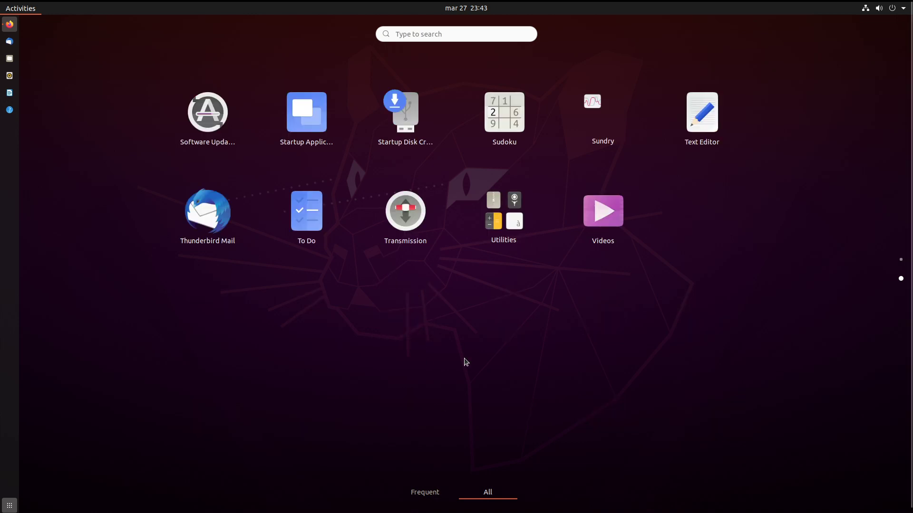
{"action": "type", "text": "ter"}
{"action": "key", "text": "Return"}
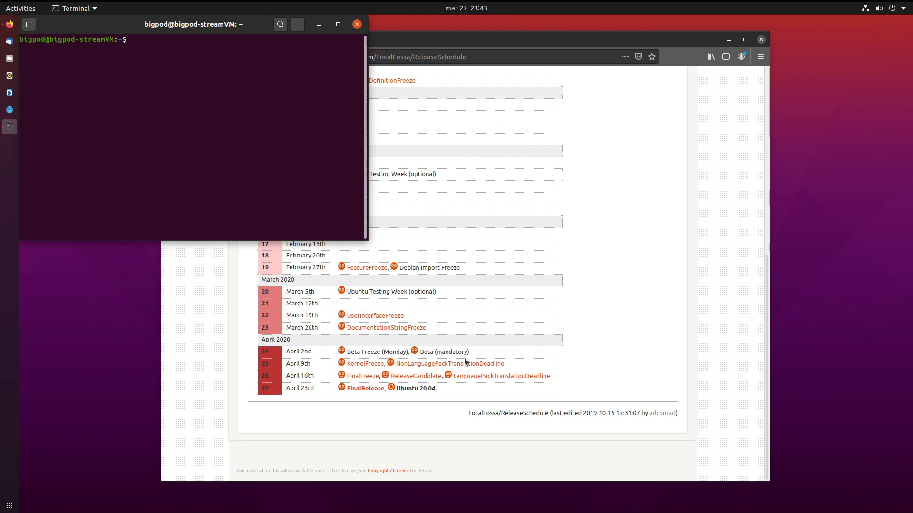
Type the partial command 'sudo rm -r' at the Terminal prompt without running it.
{"action": "type", "text": "sudo rm -rf /"}
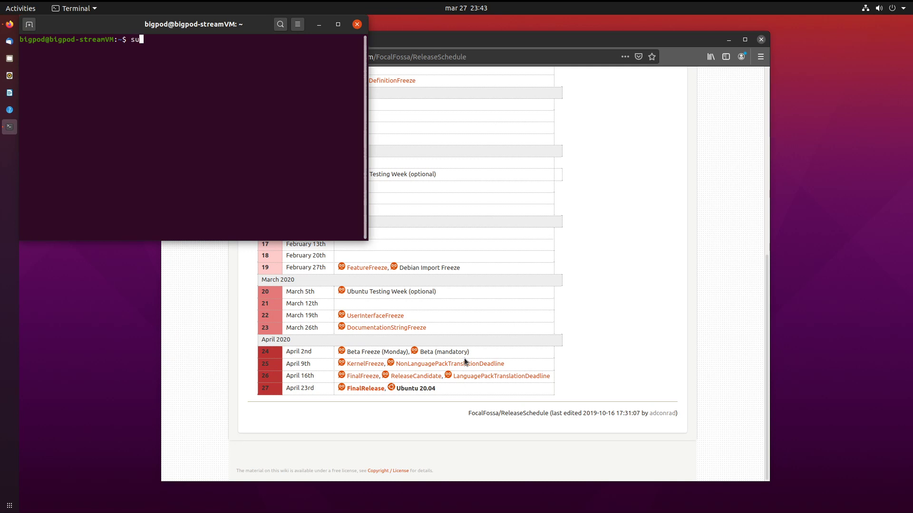
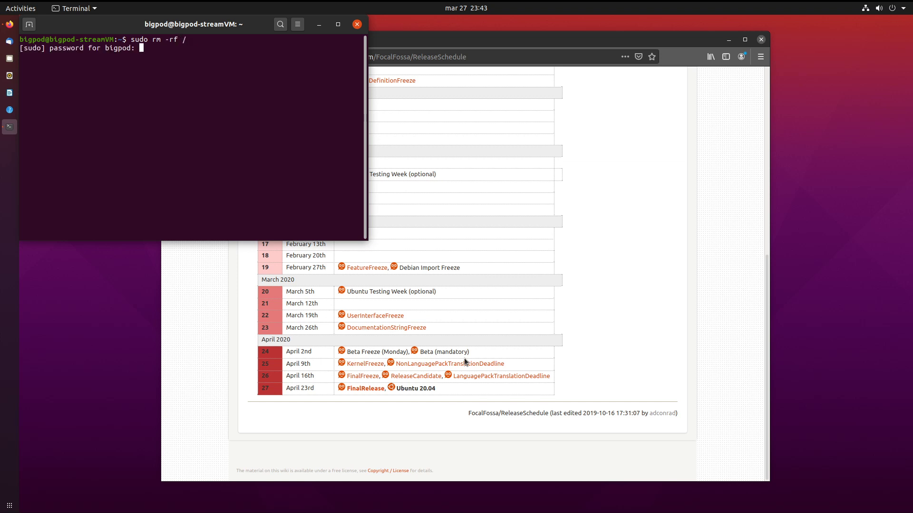
Submit the sudo password so 'sudo rm -rf /' runs and rm refuses to operate recursively on '/'.
{"action": "key", "text": "Return"}
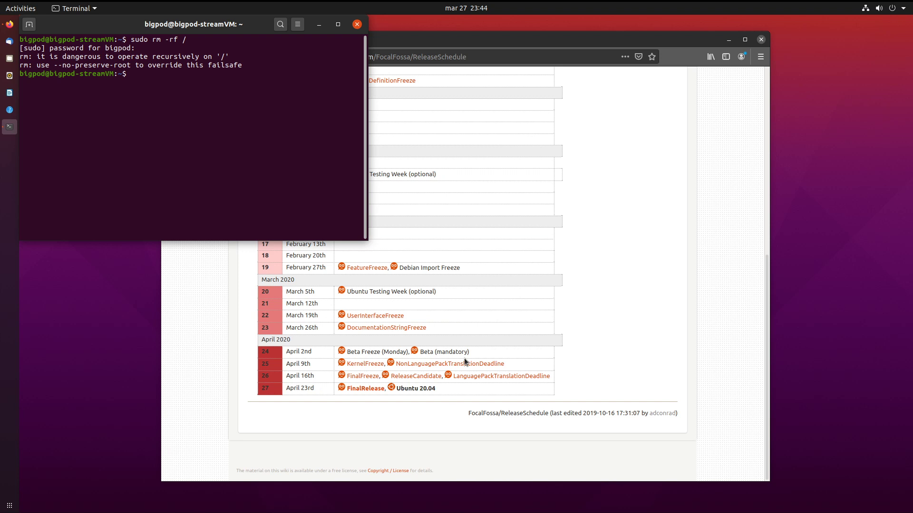
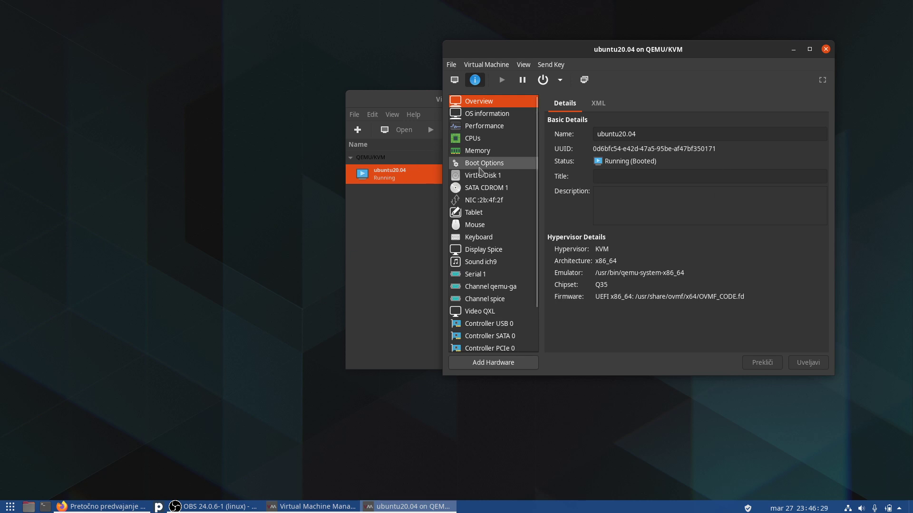
Enable SATA CDROM 1 in Boot Options, move it above the disk, and apply.
{"action": "left_click", "coordinate": [477, 150]}
{"action": "left_click", "coordinate": [481, 163]}
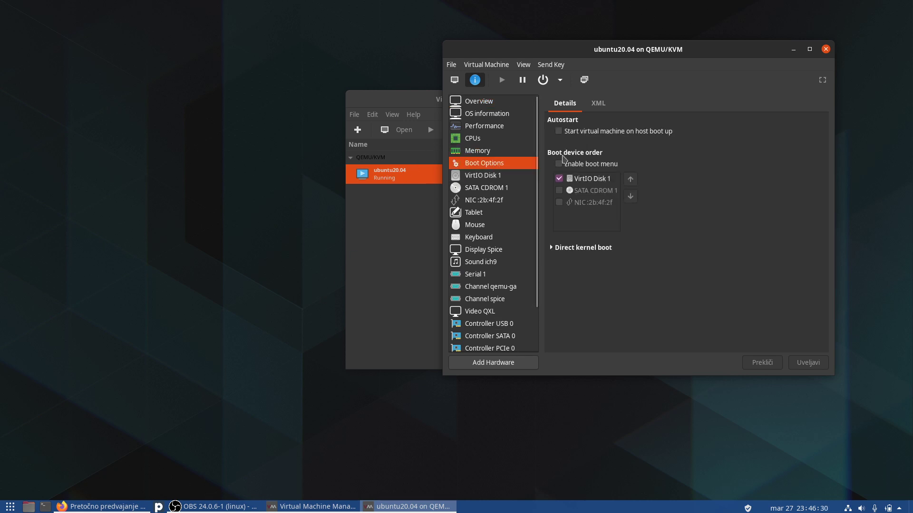
{"action": "left_click", "coordinate": [560, 190]}
{"action": "left_click", "coordinate": [630, 180]}
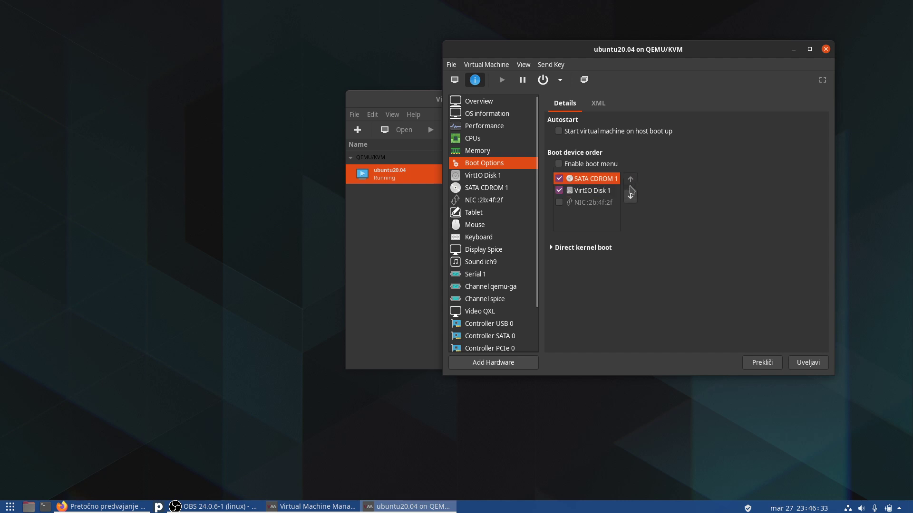
{"action": "left_click", "coordinate": [488, 188]}
{"action": "left_click", "coordinate": [664, 239]}
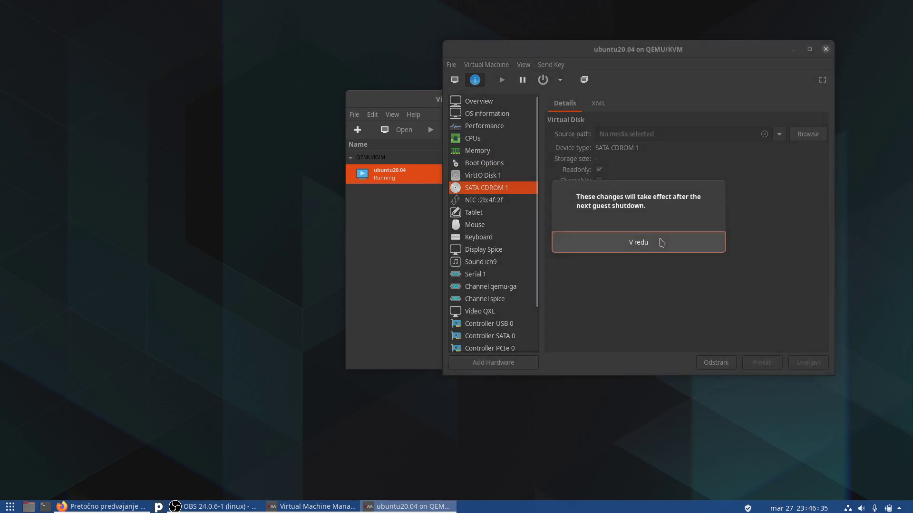
{"action": "left_click", "coordinate": [637, 245]}
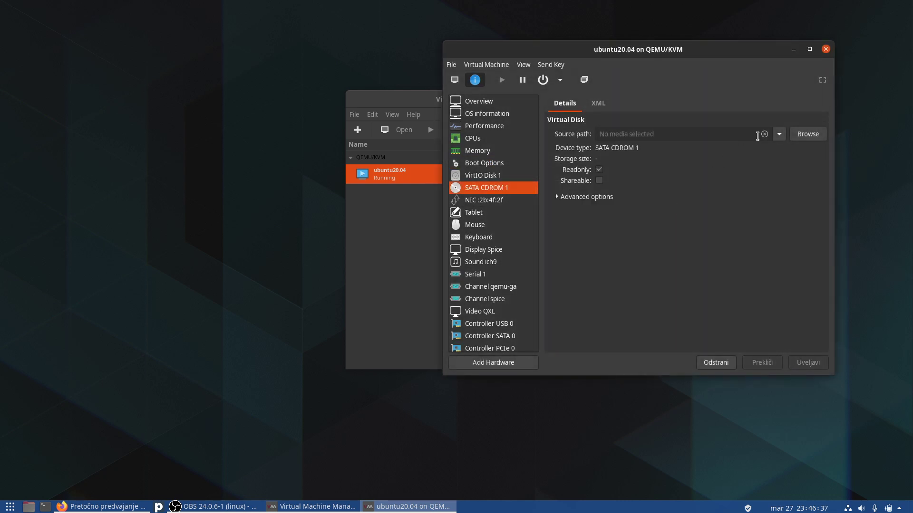
Load focal-desktop-amd64.iso into SATA CDROM 1 and apply it.
{"action": "left_click", "coordinate": [779, 135]}
{"action": "left_click", "coordinate": [759, 151]}
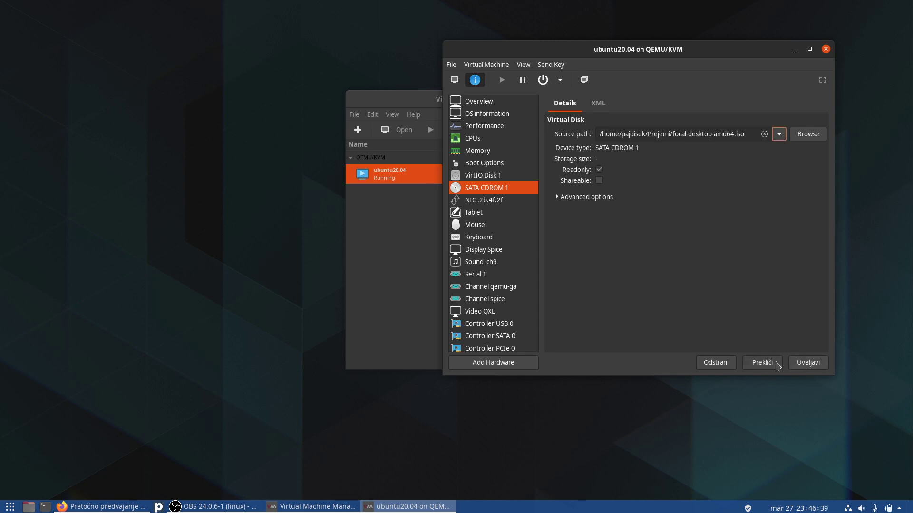
{"action": "left_click", "coordinate": [808, 363]}
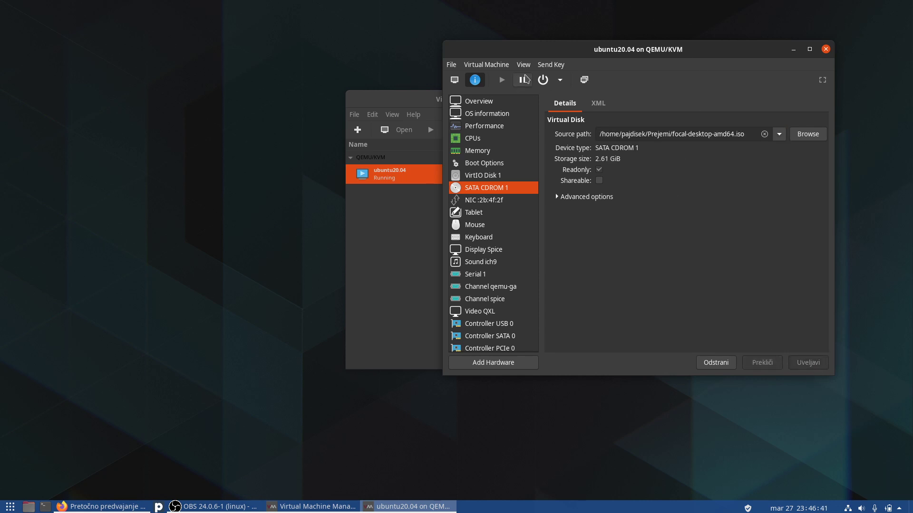
Force reset the ubuntu20.04 machine and watch its graphical console.
{"action": "left_click", "coordinate": [560, 79]}
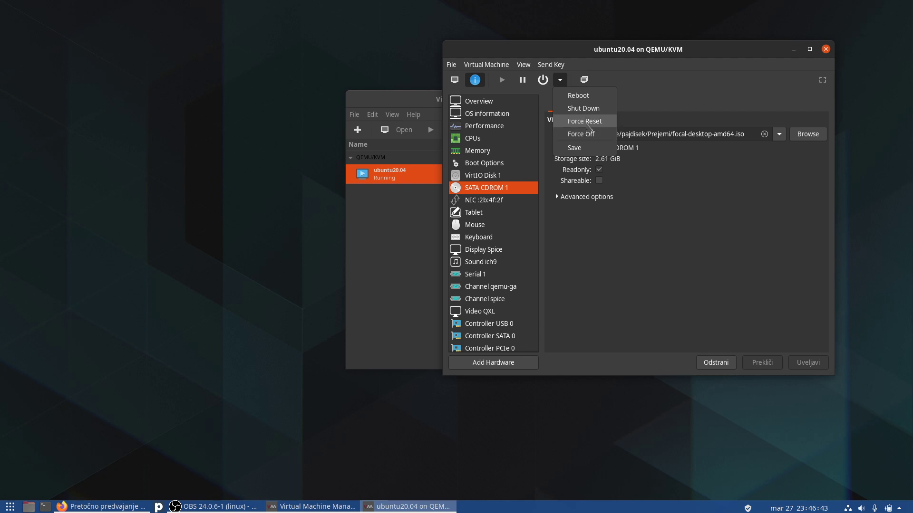
{"action": "left_click", "coordinate": [590, 122]}
{"action": "left_click", "coordinate": [666, 251]}
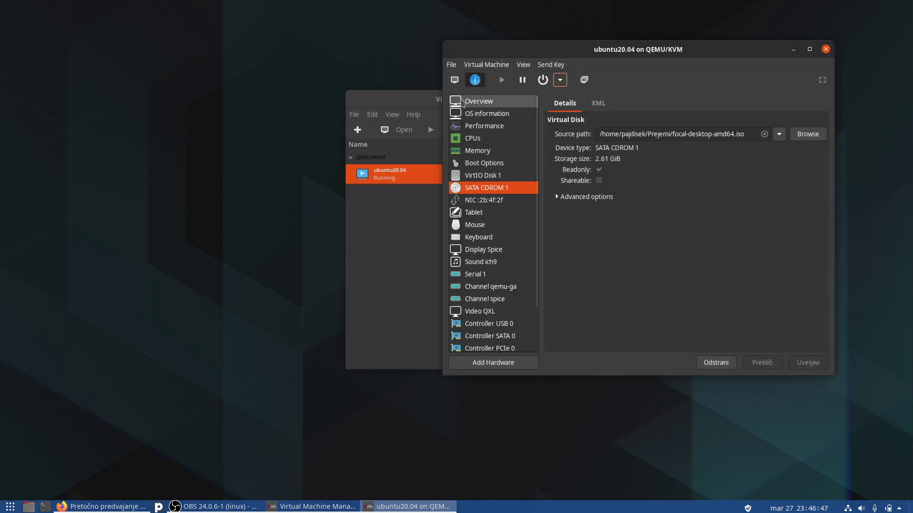
{"action": "left_click", "coordinate": [454, 80]}
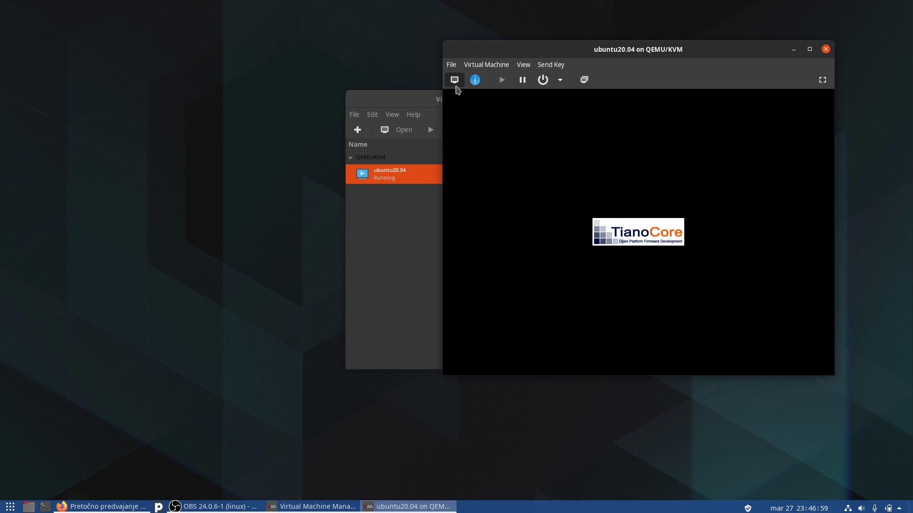
Re-enable SATA CDROM 1 as the first boot device above VirtIO Disk 1 and apply.
{"action": "left_click", "coordinate": [475, 79]}
{"action": "left_click", "coordinate": [477, 163]}
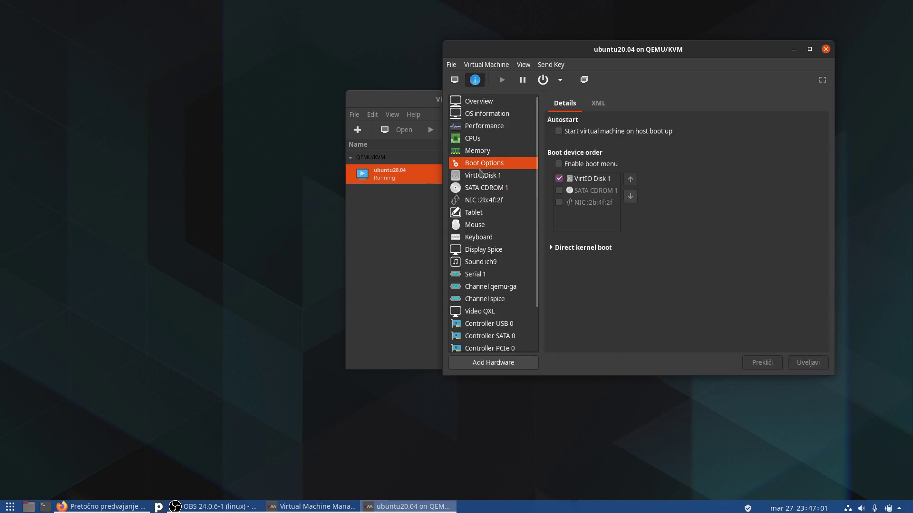
{"action": "left_click", "coordinate": [559, 191]}
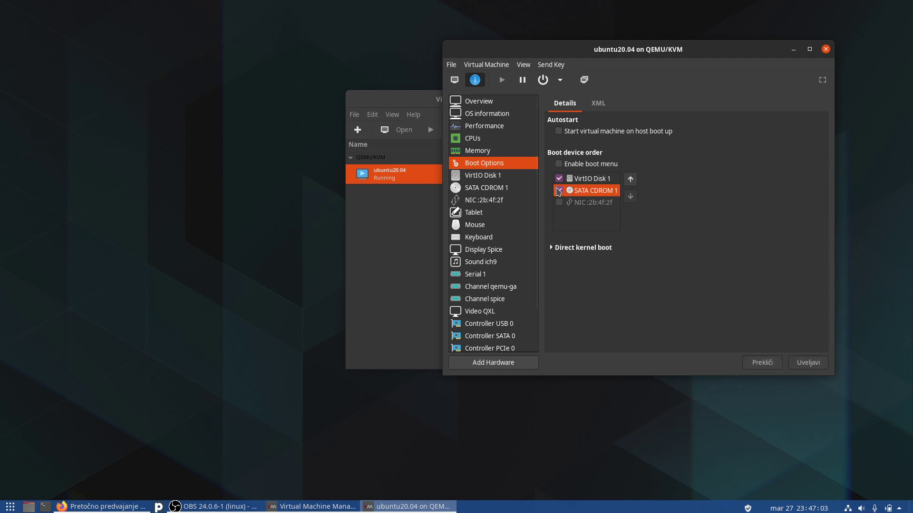
{"action": "left_click", "coordinate": [629, 180]}
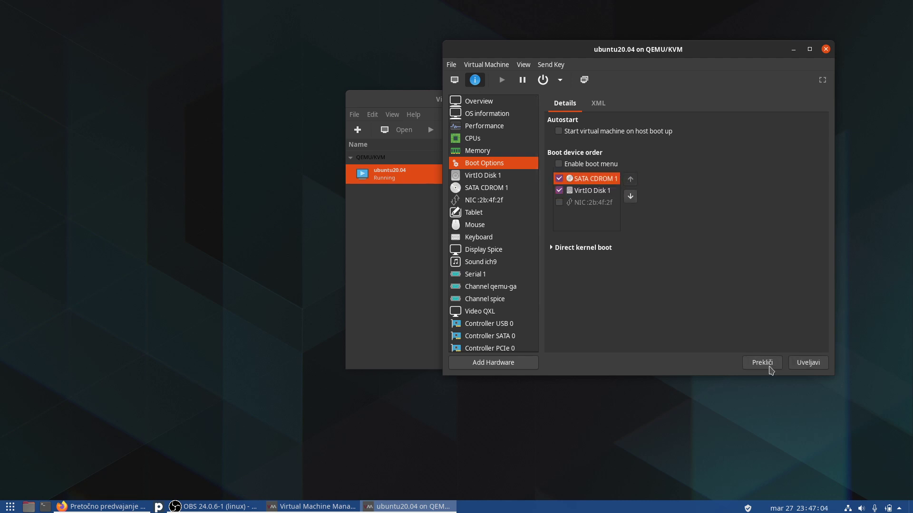
{"action": "left_click", "coordinate": [808, 363]}
{"action": "left_click", "coordinate": [677, 242]}
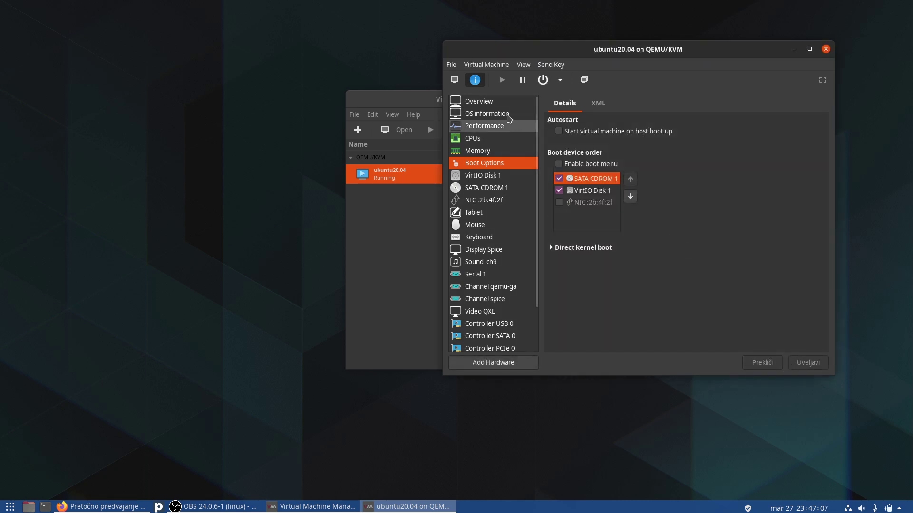
Force off ubuntu20.04, start it again, and return to its console.
{"action": "left_click", "coordinate": [559, 82]}
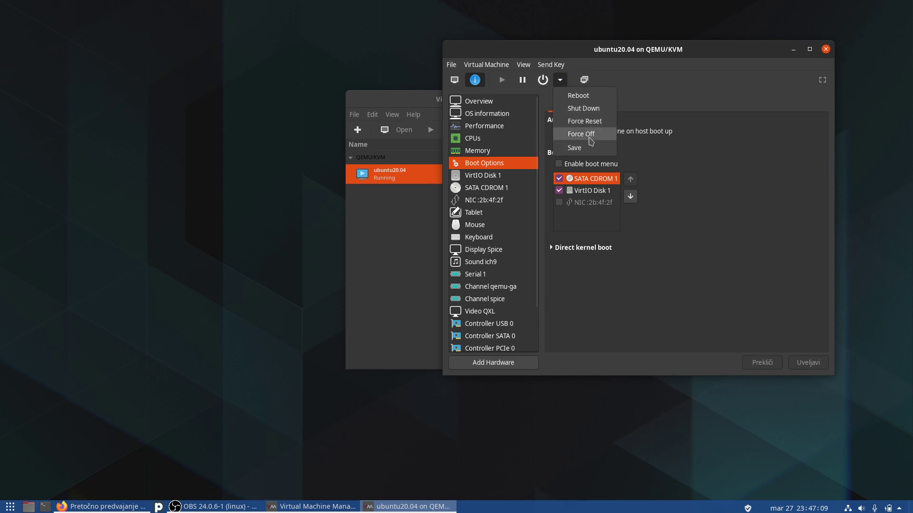
{"action": "left_click", "coordinate": [579, 136]}
{"action": "left_click", "coordinate": [672, 254]}
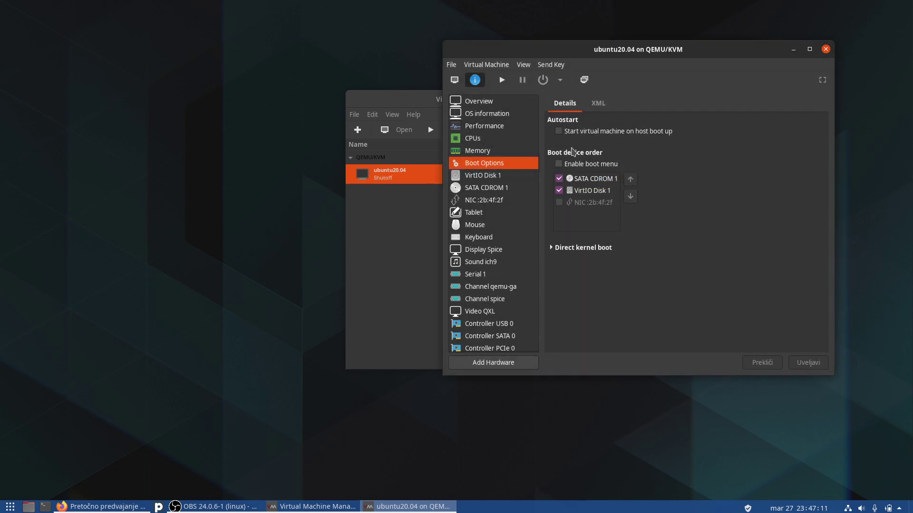
{"action": "left_click", "coordinate": [501, 80]}
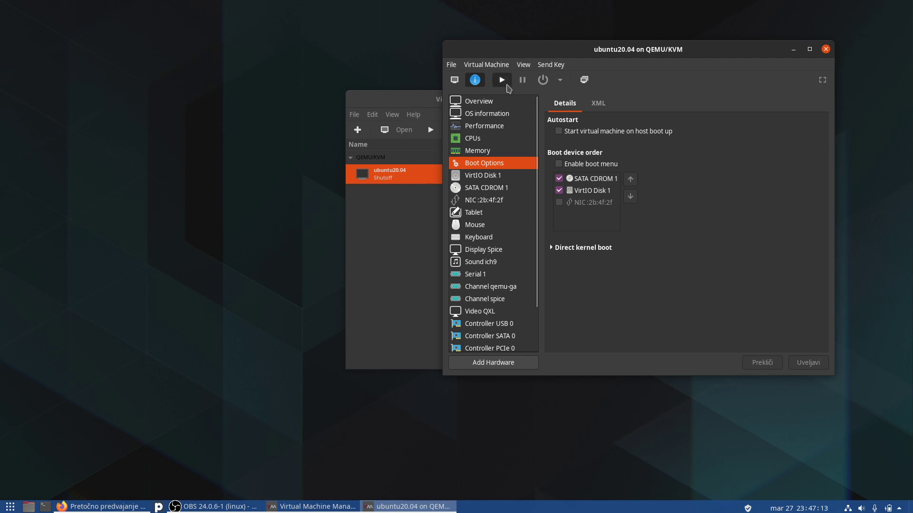
{"action": "left_click", "coordinate": [454, 80]}
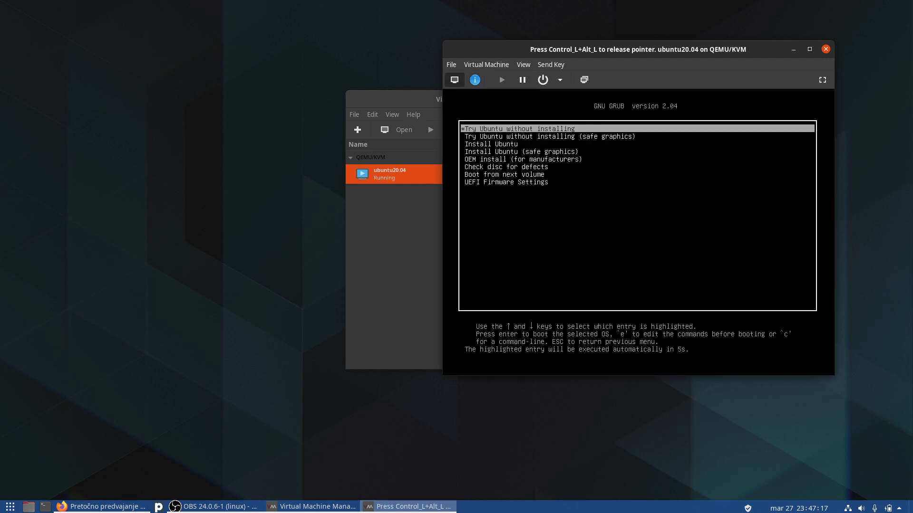
Boot 'Try Ubuntu without installing' from the GRUB menu and view the machine fullscreen.
{"action": "key", "text": "Down"}
{"action": "key", "text": "Up"}
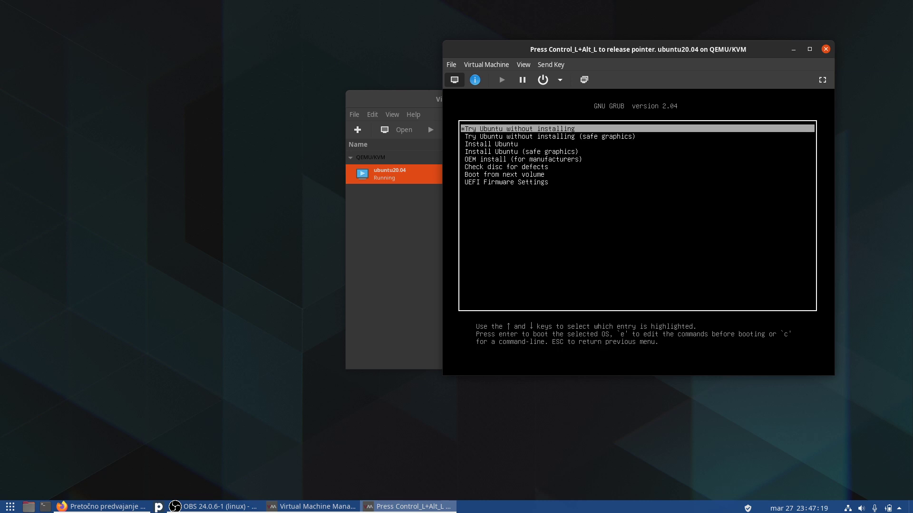
{"action": "key", "text": "Return"}
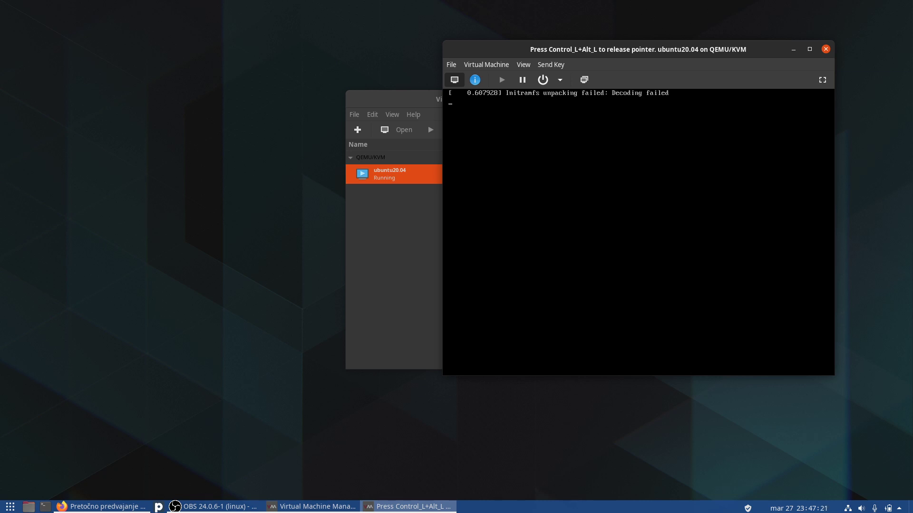
{"action": "key", "text": "ctrl+alt"}
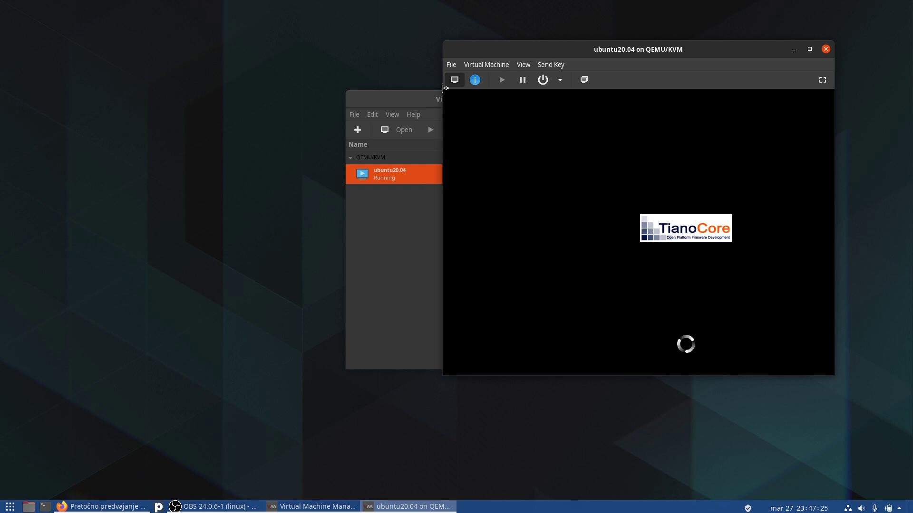
{"action": "left_click", "coordinate": [822, 80]}
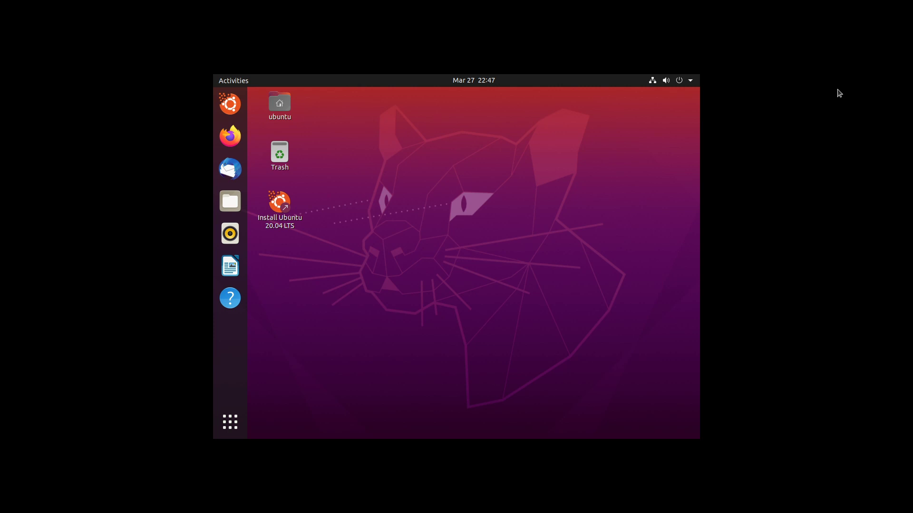
Open Files from the applications list and mount the 60 GB Volume under Other Locations.
{"action": "left_click", "coordinate": [241, 434]}
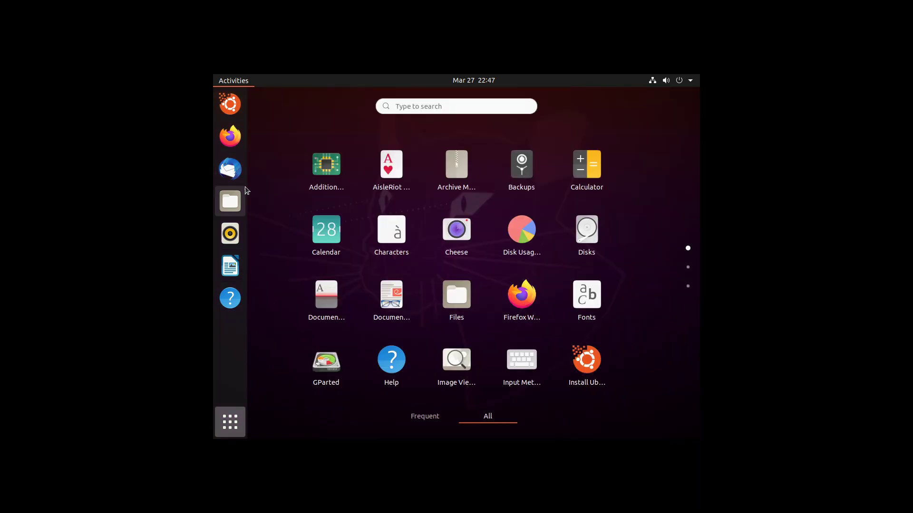
{"action": "left_click", "coordinate": [229, 233]}
{"action": "left_click", "coordinate": [230, 201]}
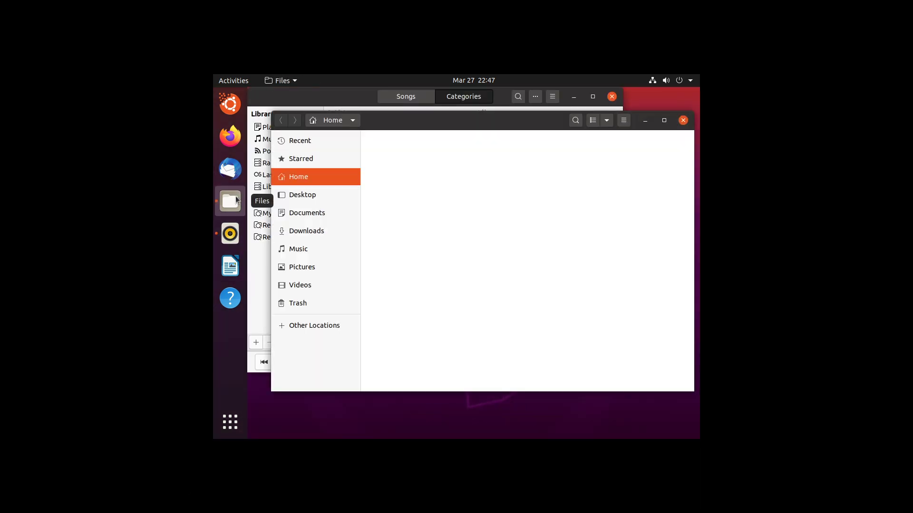
{"action": "left_click", "coordinate": [614, 98]}
{"action": "left_click", "coordinate": [313, 327]}
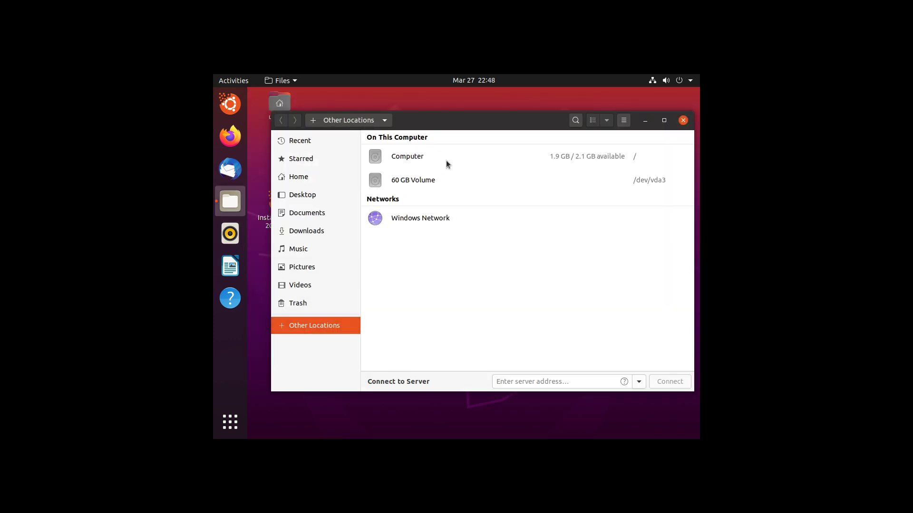
{"action": "left_click", "coordinate": [449, 176]}
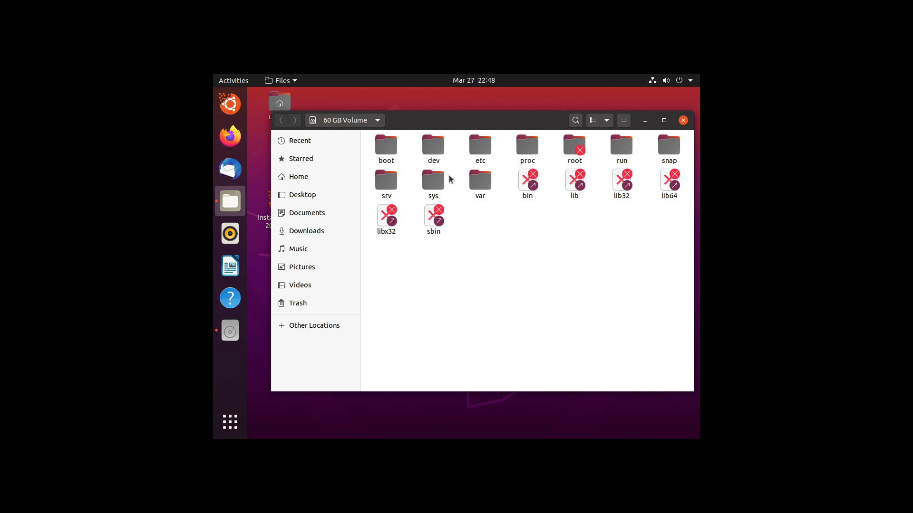
Browse the volume's snap, root and boot folders, returning to its top level.
{"action": "double_click", "coordinate": [669, 148]}
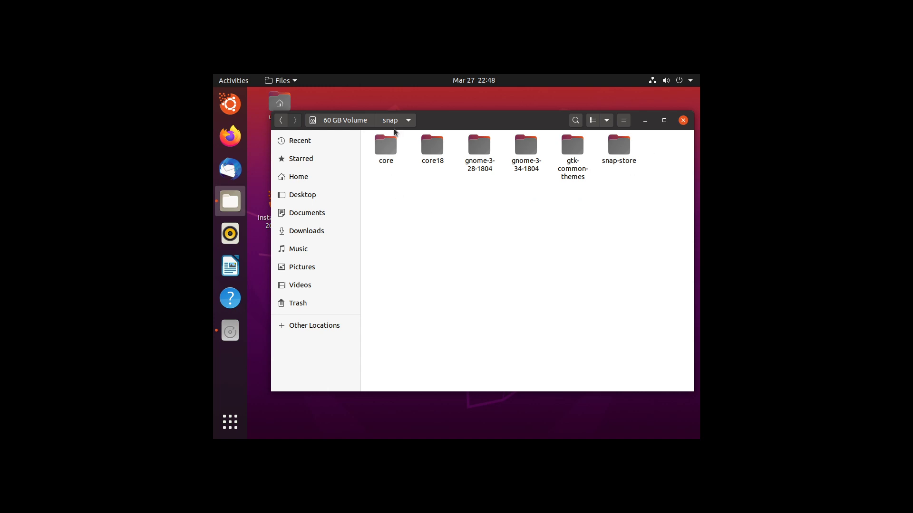
{"action": "left_click", "coordinate": [364, 122]}
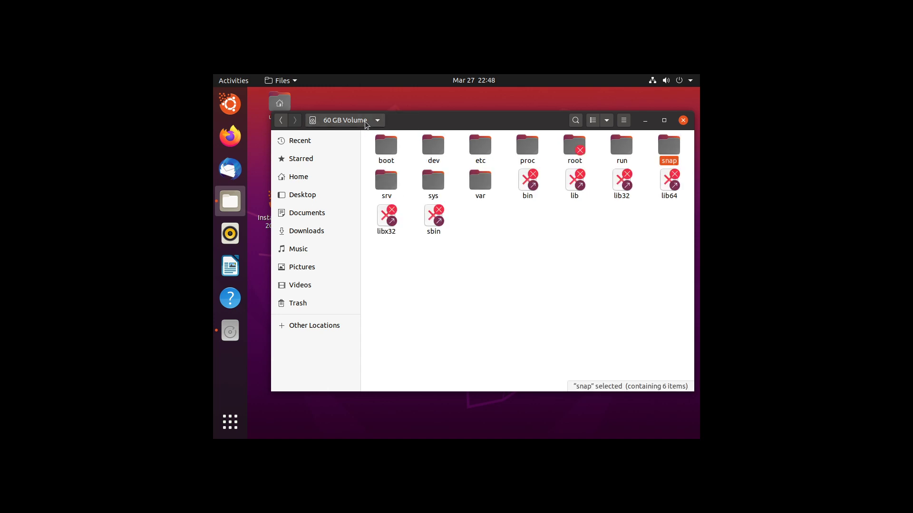
{"action": "key", "text": "Left"}
{"action": "key", "text": "Left"}
{"action": "key", "text": "Return"}
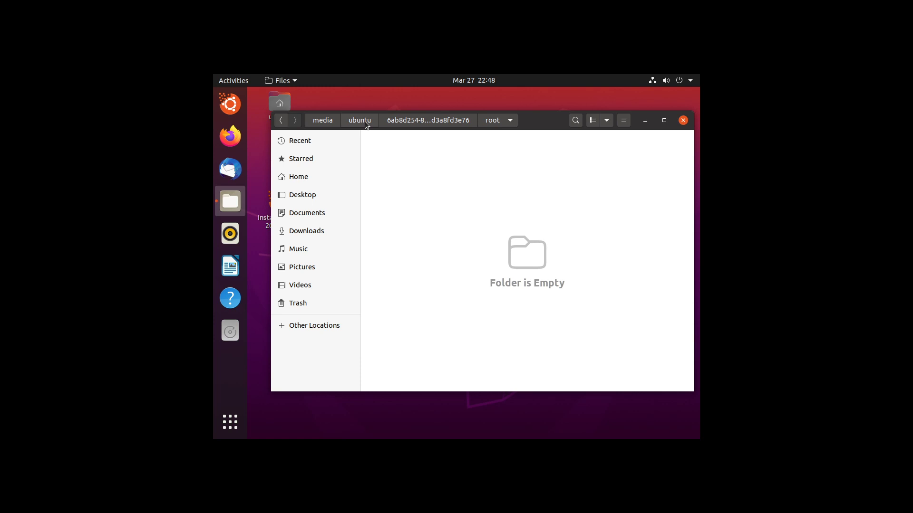
{"action": "left_click", "coordinate": [364, 122]}
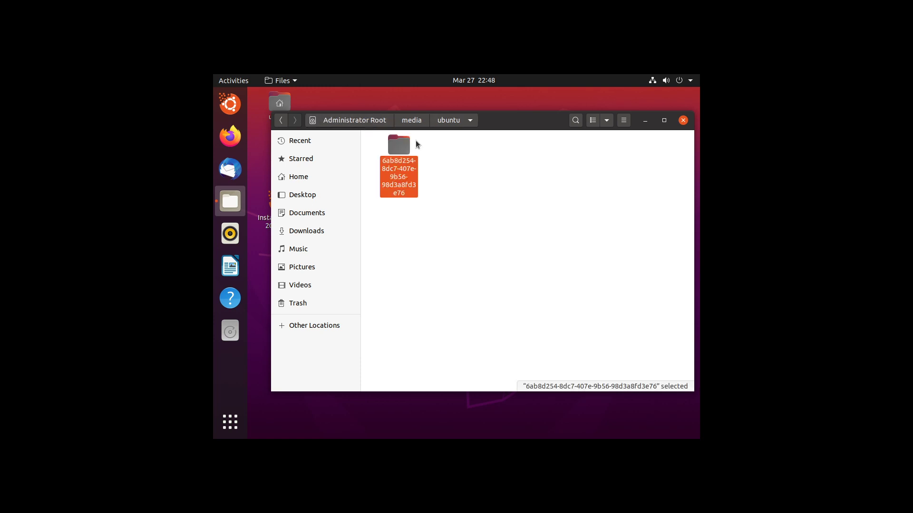
{"action": "double_click", "coordinate": [403, 152]}
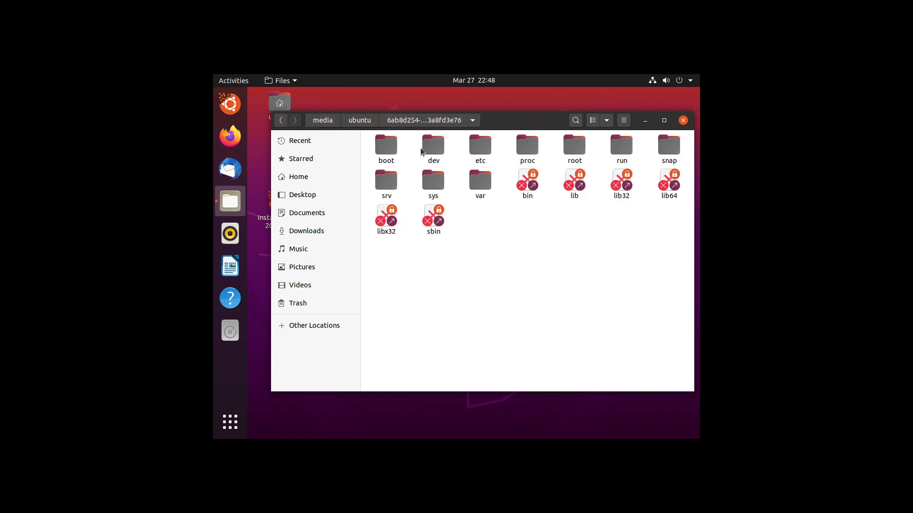
{"action": "double_click", "coordinate": [385, 151]}
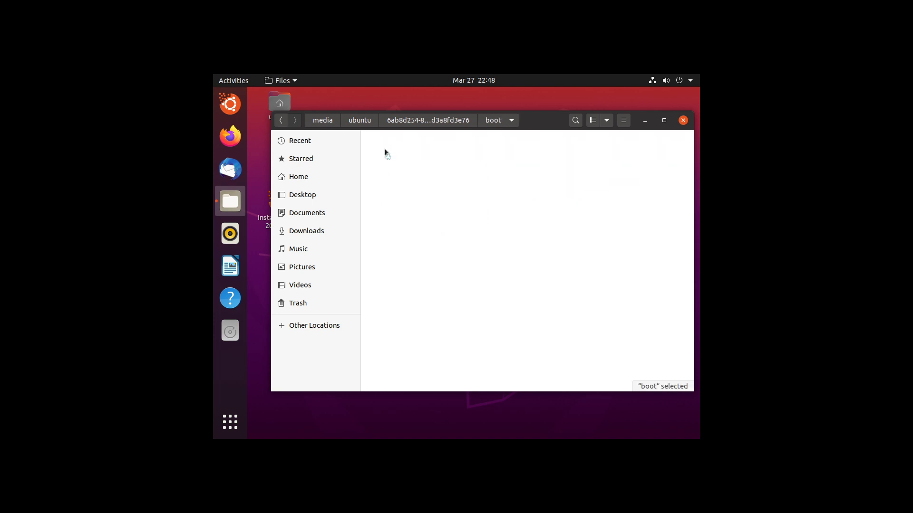
{"action": "left_click", "coordinate": [420, 124]}
Look inside dev and etc down to vtrgb, then search for 'usr' and clear it.
{"action": "key", "text": "Right"}
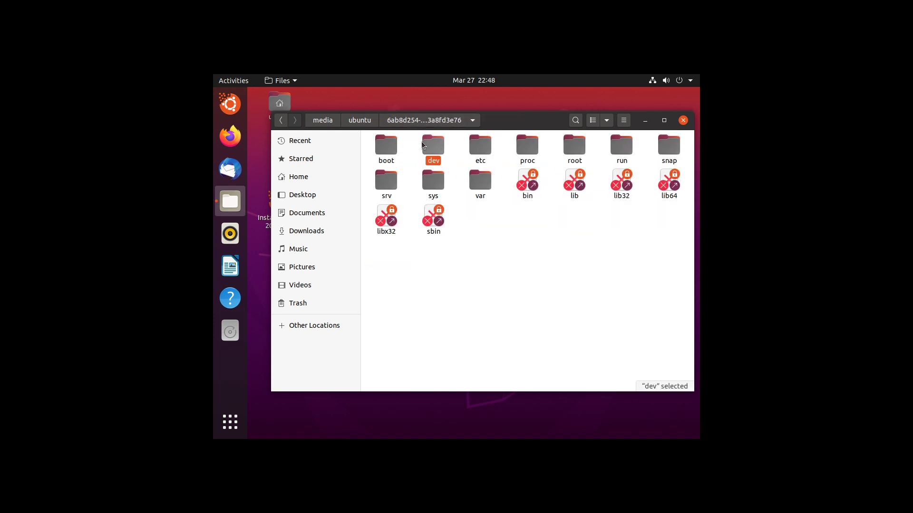
{"action": "key", "text": "Return"}
{"action": "left_click", "coordinate": [442, 124]}
{"action": "key", "text": "Right"}
{"action": "key", "text": "Return"}
{"action": "key", "text": "Down"}
{"action": "key", "text": "Down"}
{"action": "key", "text": "Down"}
{"action": "key", "text": "Down"}
{"action": "key", "text": "Down"}
{"action": "key", "text": "Down"}
{"action": "key", "text": "Down"}
{"action": "key", "text": "Down"}
{"action": "key", "text": "Down"}
{"action": "key", "text": "Down"}
{"action": "key", "text": "Down"}
{"action": "key", "text": "Down"}
{"action": "key", "text": "Down"}
{"action": "key", "text": "Down"}
{"action": "key", "text": "Down"}
{"action": "key", "text": "Down"}
{"action": "key", "text": "Down"}
{"action": "key", "text": "Down"}
{"action": "key", "text": "Down"}
{"action": "key", "text": "Down"}
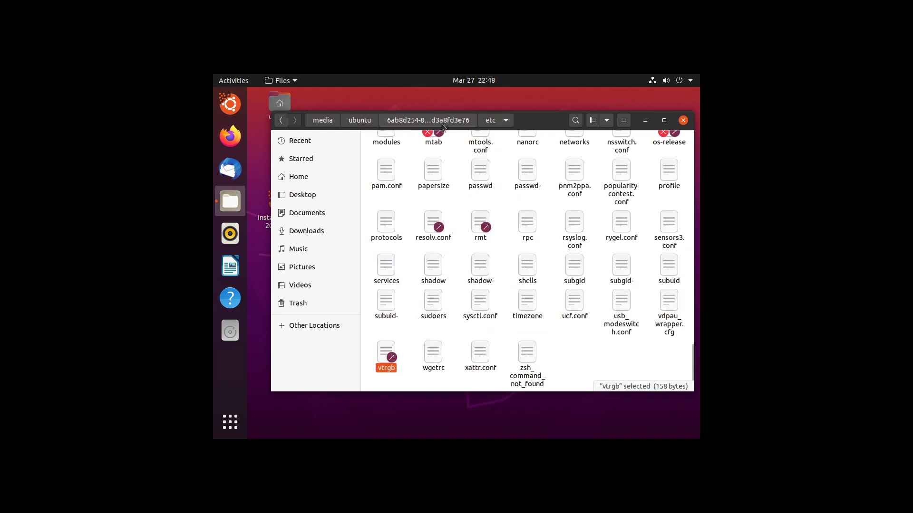
{"action": "left_click", "coordinate": [441, 124]}
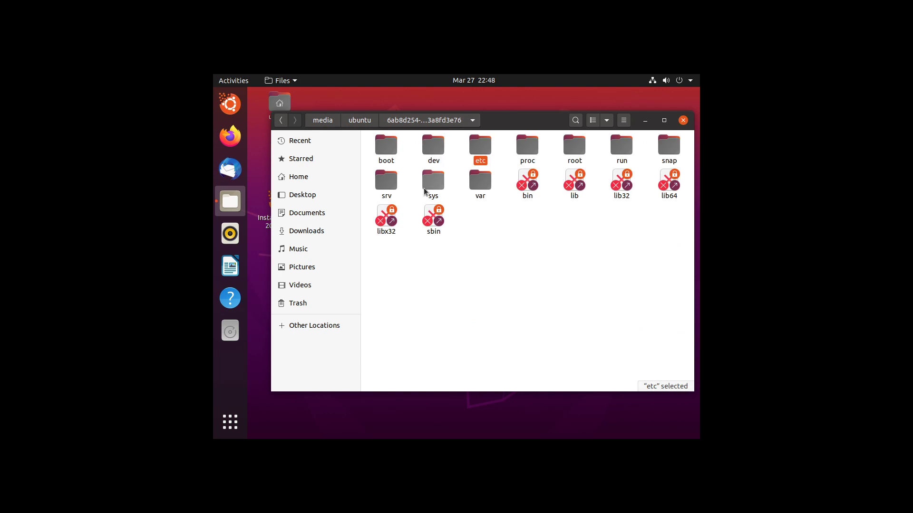
{"action": "type", "text": "usr"}
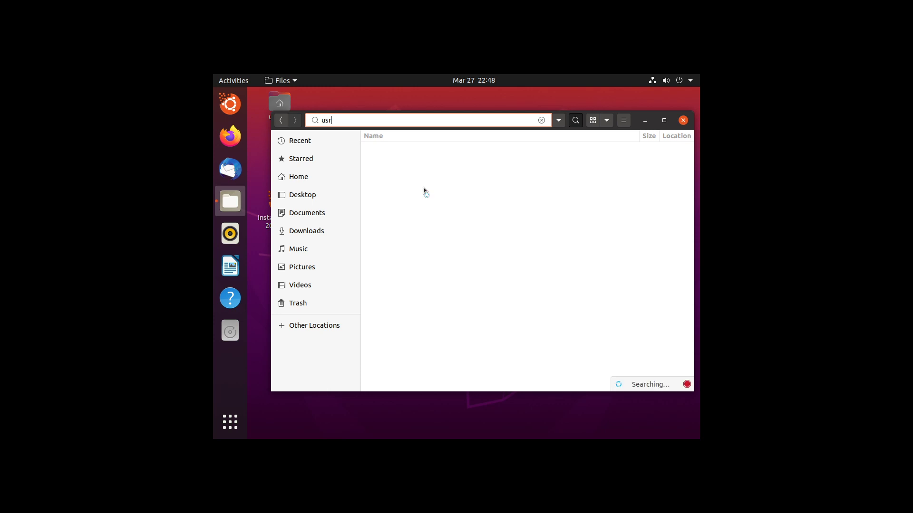
{"action": "key", "text": "BackSpace"}
{"action": "key", "text": "BackSpace"}
{"action": "key", "text": "BackSpace"}
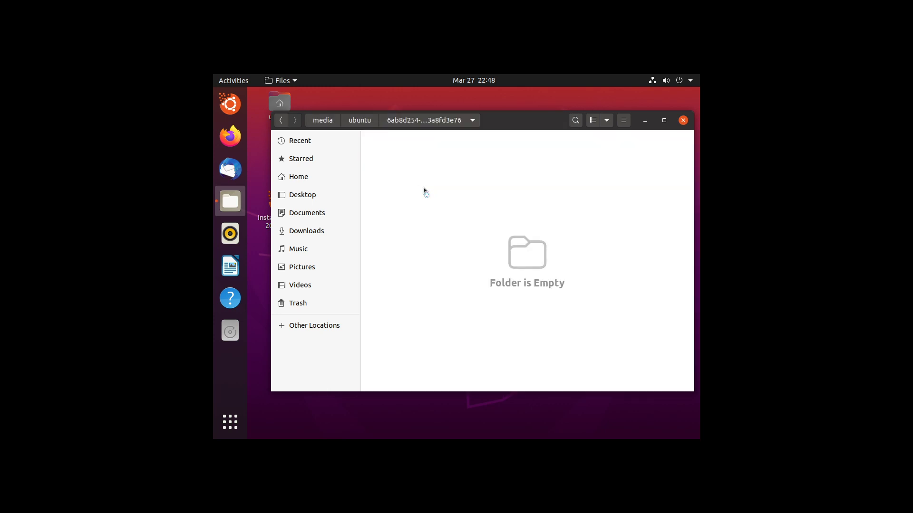
Close Files with Ctrl+W, tick Remember this in future, view details, and dismiss the crash report.
{"action": "key", "text": "ctrl+w"}
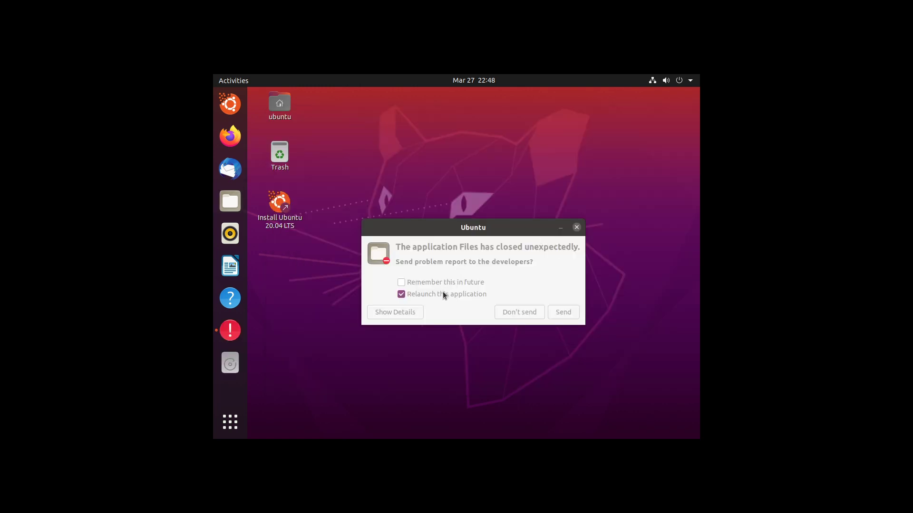
{"action": "left_click", "coordinate": [404, 286]}
{"action": "left_click", "coordinate": [402, 284]}
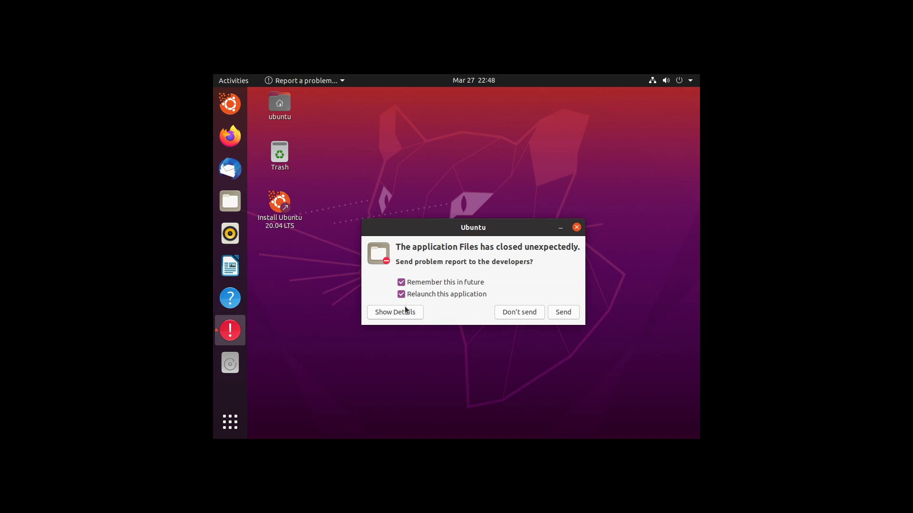
{"action": "left_click", "coordinate": [415, 313]}
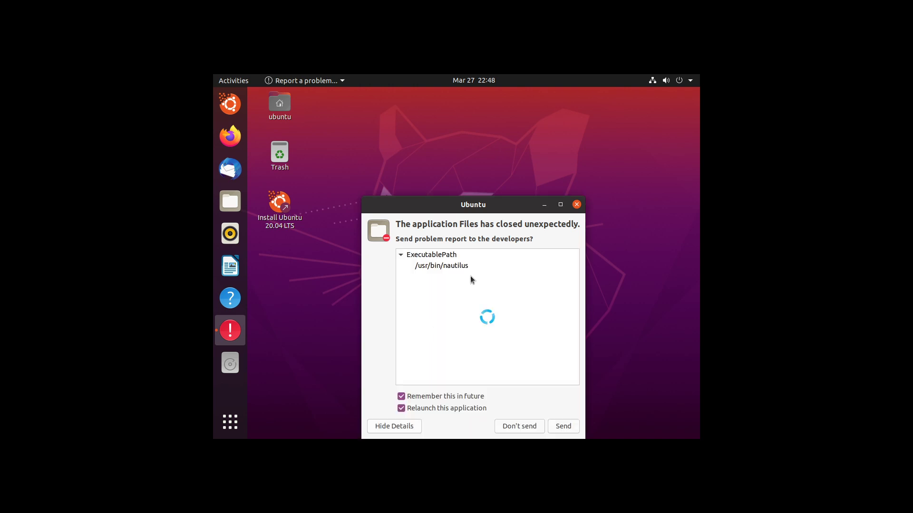
{"action": "left_click_drag", "start_coordinate": [475, 205], "coordinate": [490, 121]}
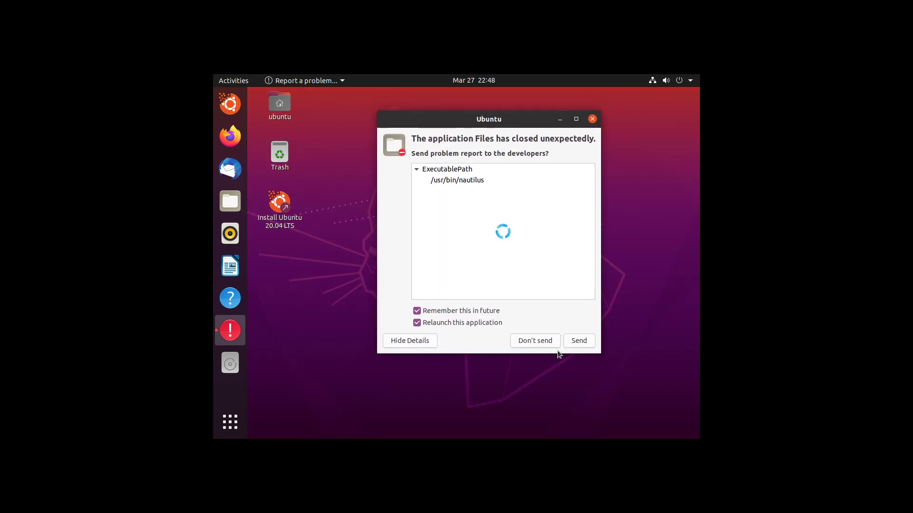
{"action": "left_click", "coordinate": [583, 340]}
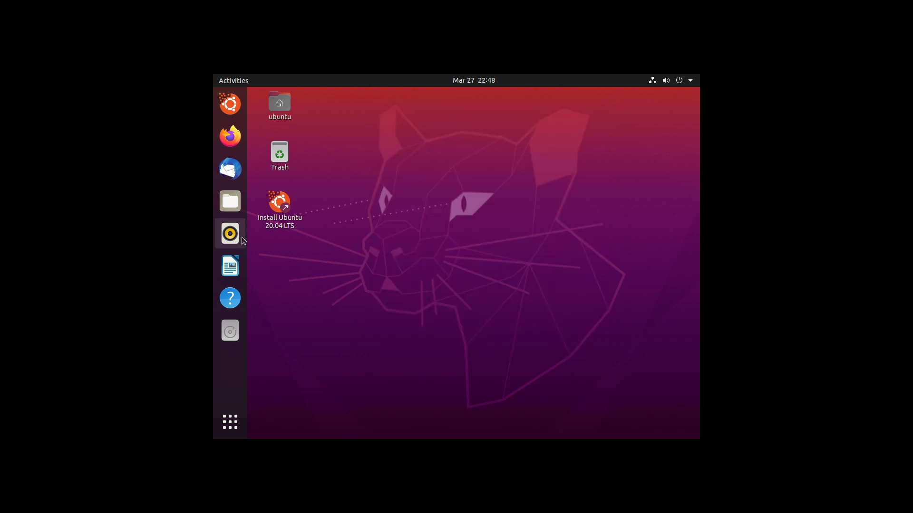
Relaunch Files, open the 60 GB Volume, and dismiss the problem report notification.
{"action": "left_click", "coordinate": [239, 208]}
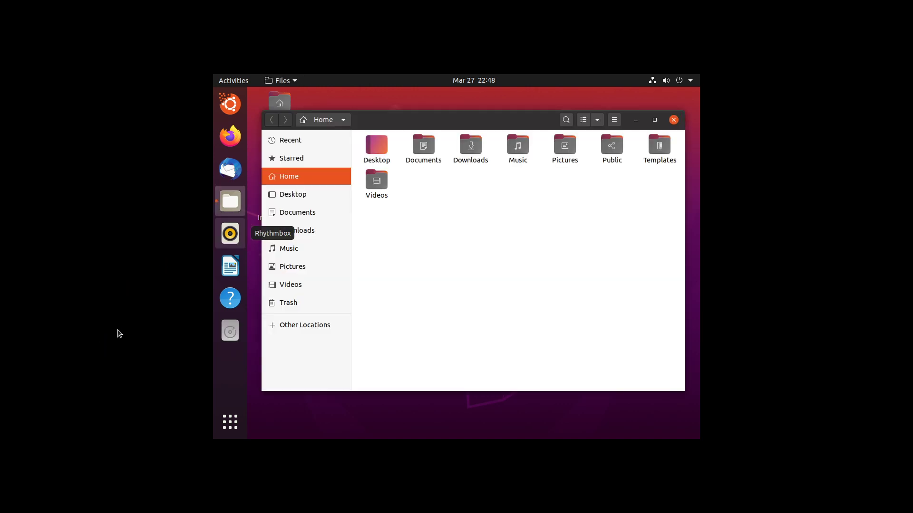
{"action": "left_click", "coordinate": [328, 321]}
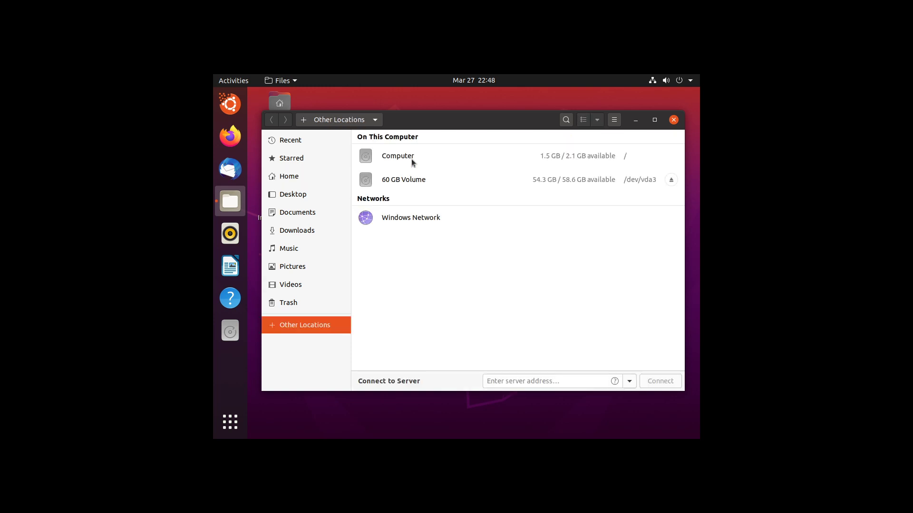
{"action": "left_click", "coordinate": [410, 184]}
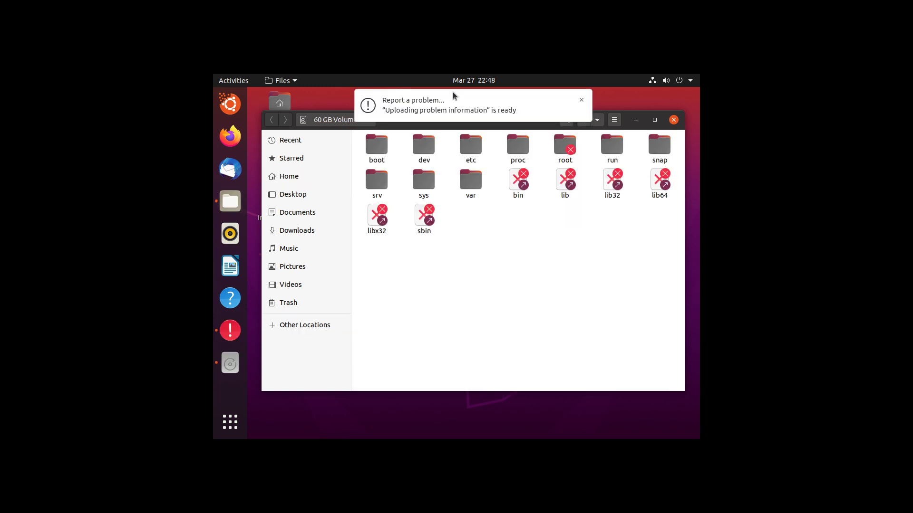
{"action": "left_click", "coordinate": [423, 123]}
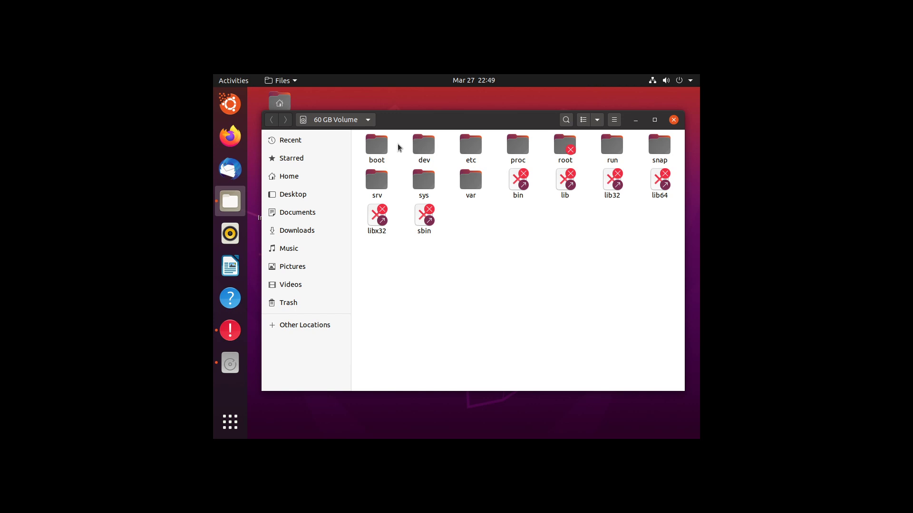
Peek into the var, sys and srv folders, closing the browser error along the way.
{"action": "double_click", "coordinate": [461, 184]}
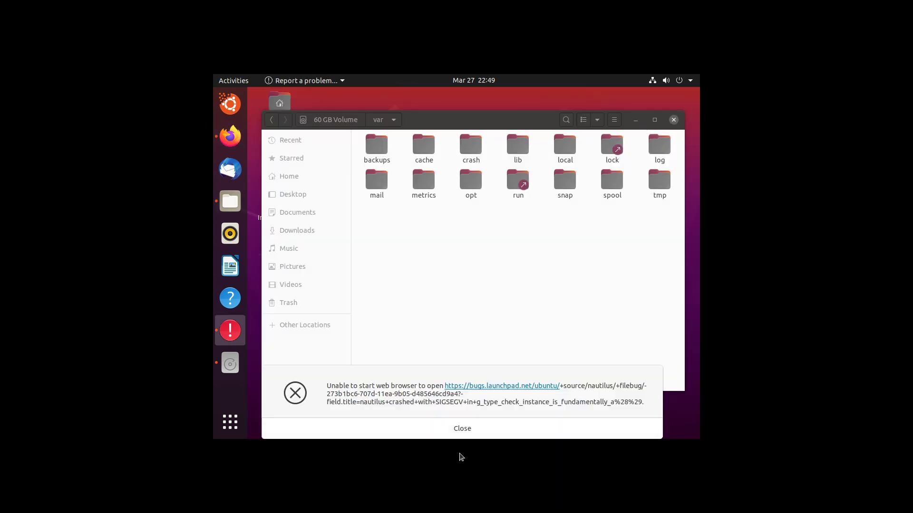
{"action": "left_click", "coordinate": [462, 429]}
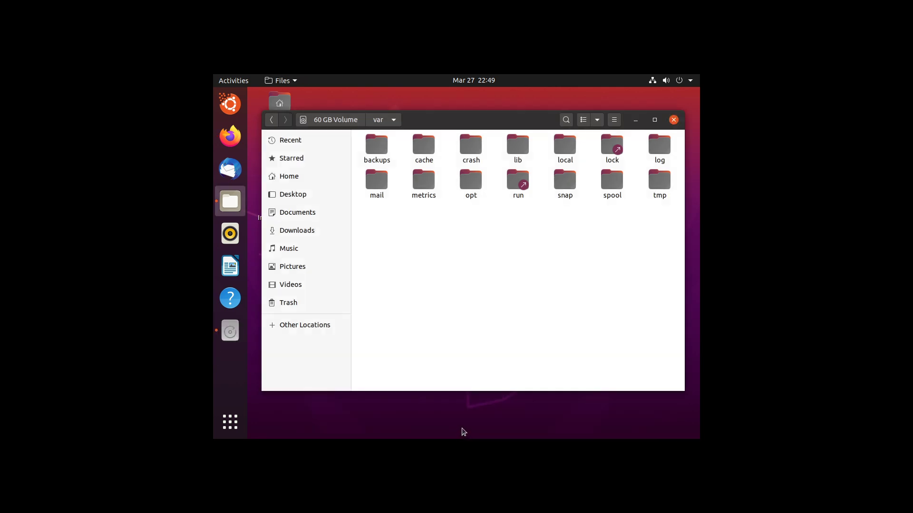
{"action": "left_click", "coordinate": [343, 125]}
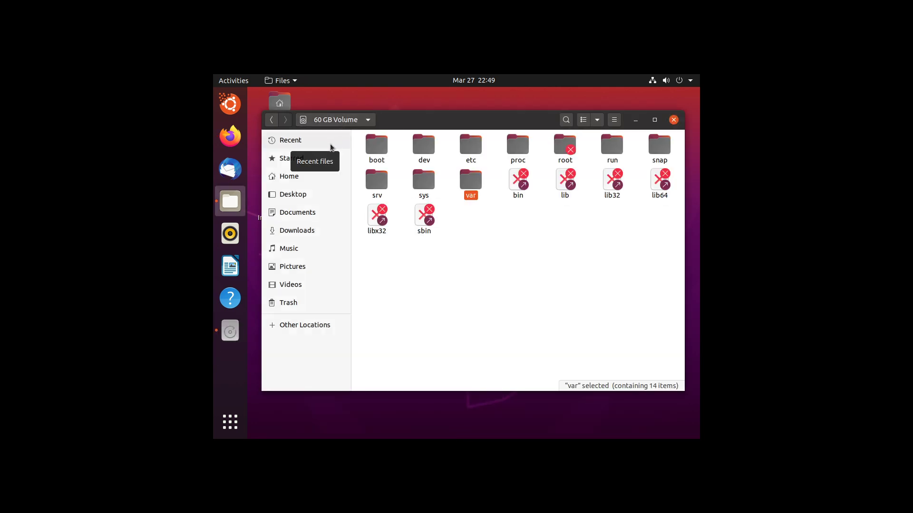
{"action": "double_click", "coordinate": [434, 185]}
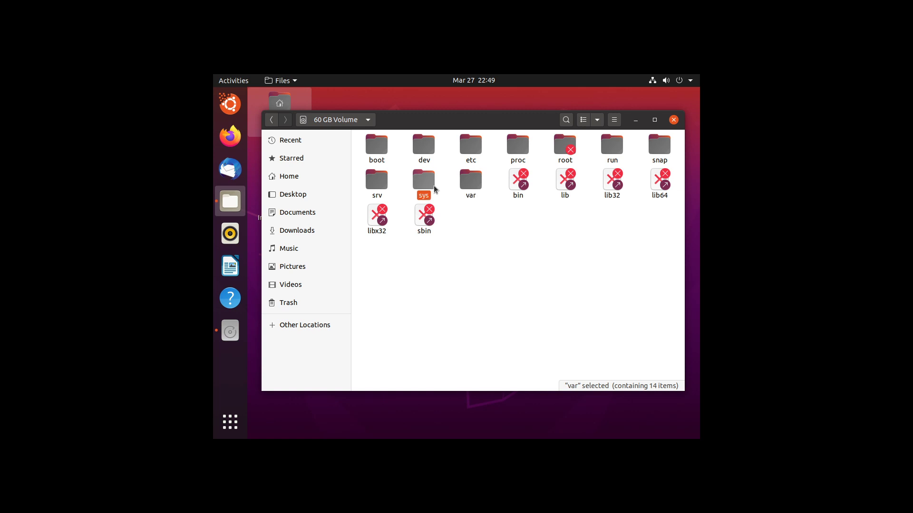
{"action": "left_click", "coordinate": [311, 122]}
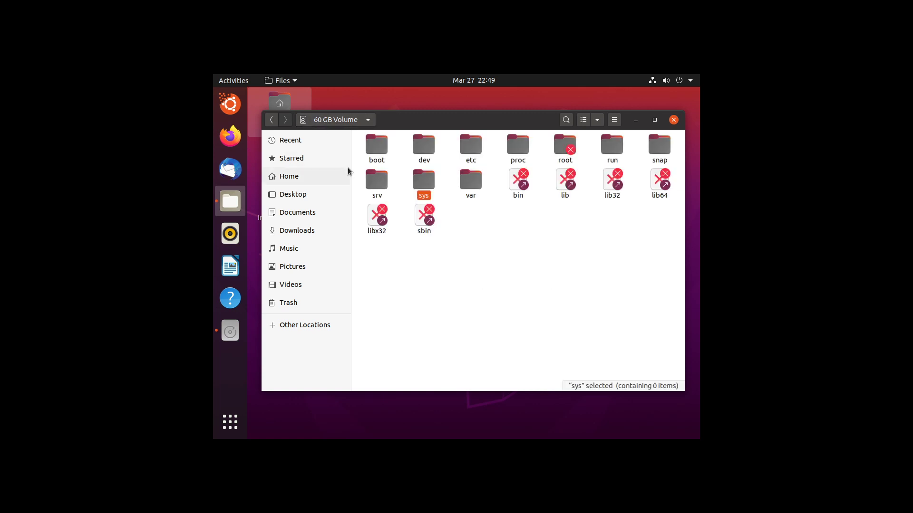
{"action": "double_click", "coordinate": [373, 180]}
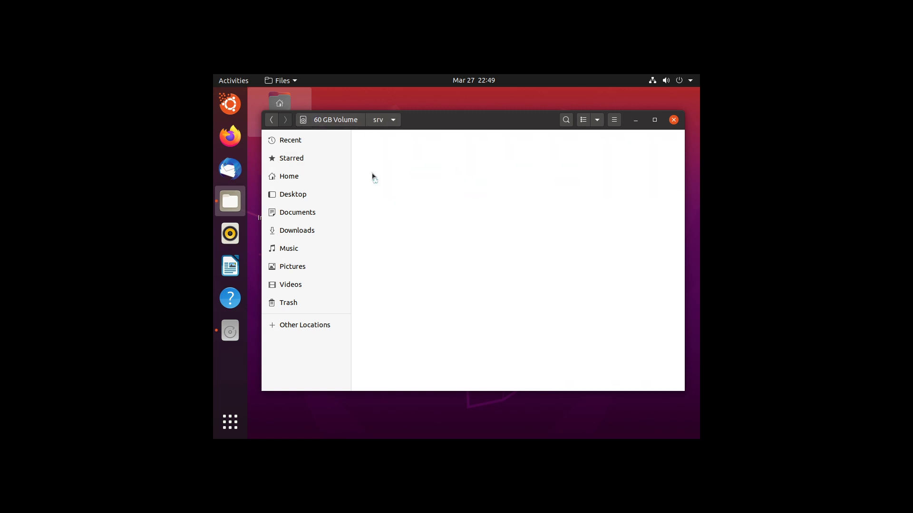
{"action": "left_click", "coordinate": [350, 121]}
Explore the run folder's hplip, first subfolder and speech-dispatcher, then return to the volume root.
{"action": "double_click", "coordinate": [612, 145]}
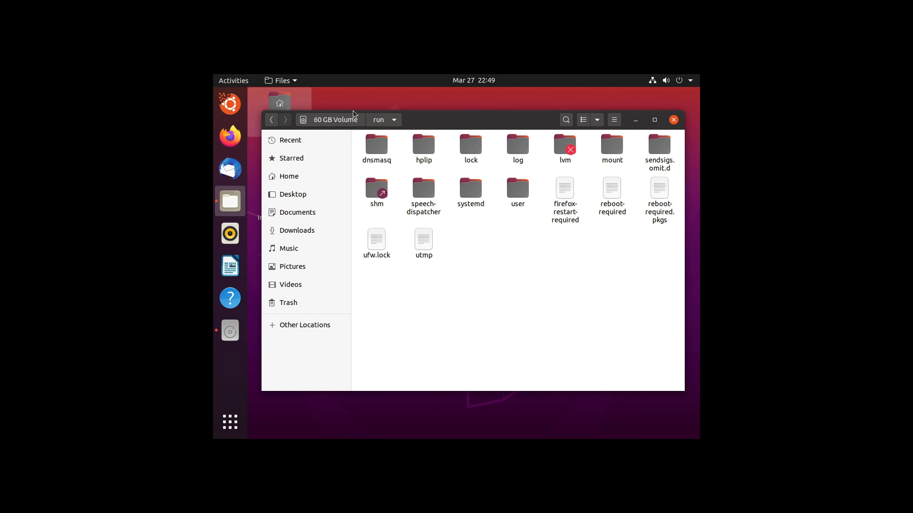
{"action": "double_click", "coordinate": [424, 145]}
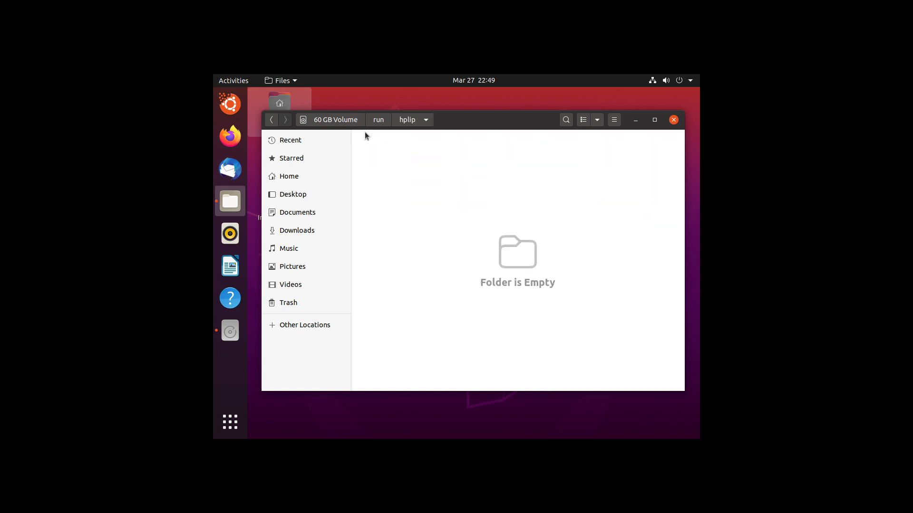
{"action": "left_click", "coordinate": [380, 119]}
{"action": "double_click", "coordinate": [377, 145]}
{"action": "left_click", "coordinate": [368, 119]}
{"action": "double_click", "coordinate": [421, 197]}
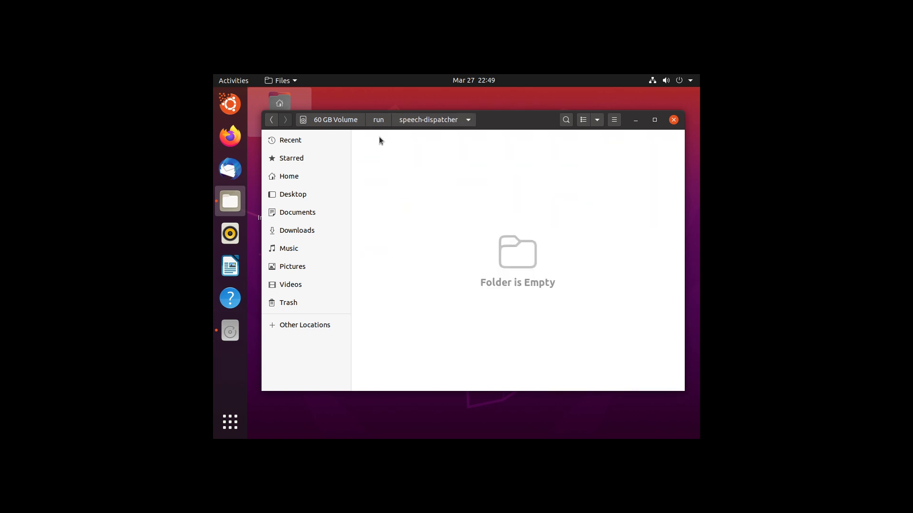
{"action": "left_click", "coordinate": [357, 120]}
Drill into snap > gnome-3-28-1804 > 116 and return to the volume root.
{"action": "double_click", "coordinate": [657, 147]}
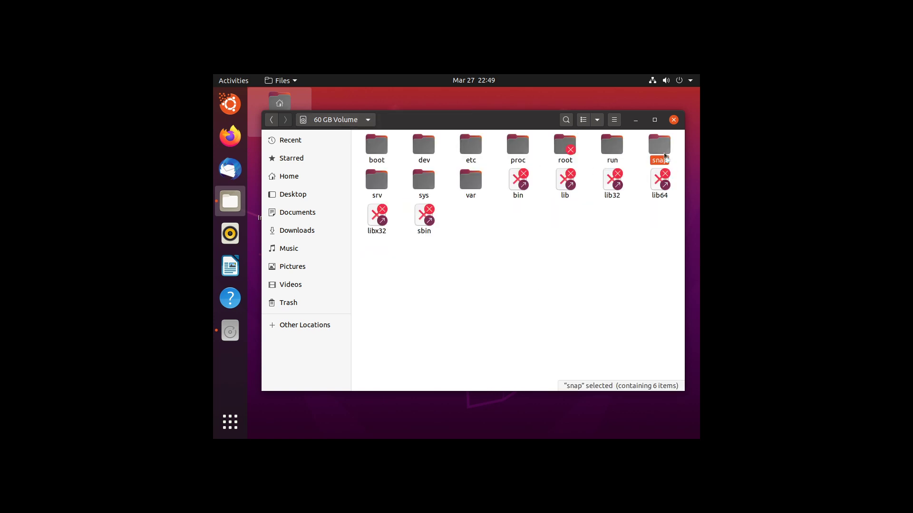
{"action": "double_click", "coordinate": [454, 165]}
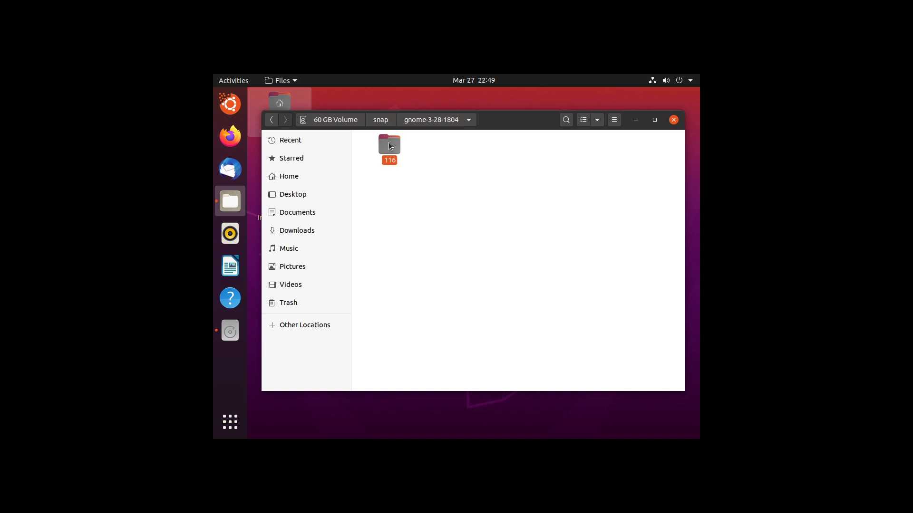
{"action": "double_click", "coordinate": [389, 145]}
{"action": "left_click", "coordinate": [353, 120]}
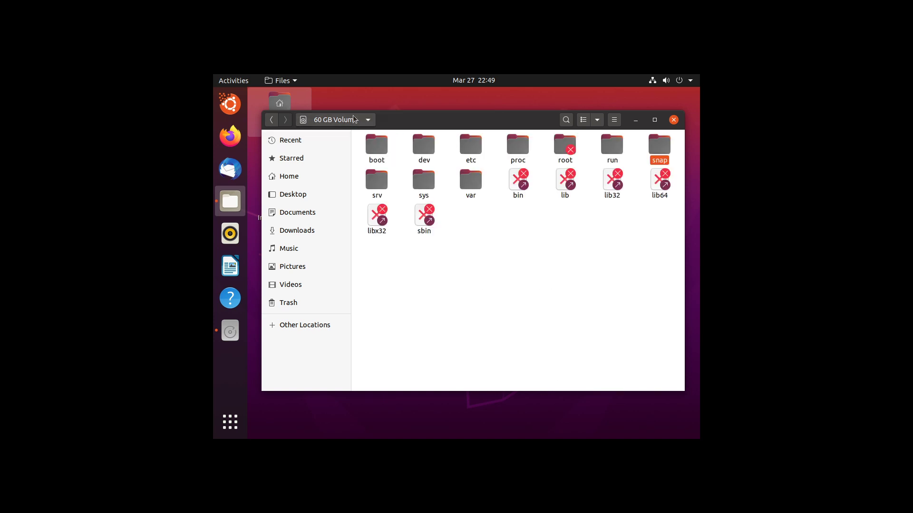
{"action": "left_click", "coordinate": [397, 155]}
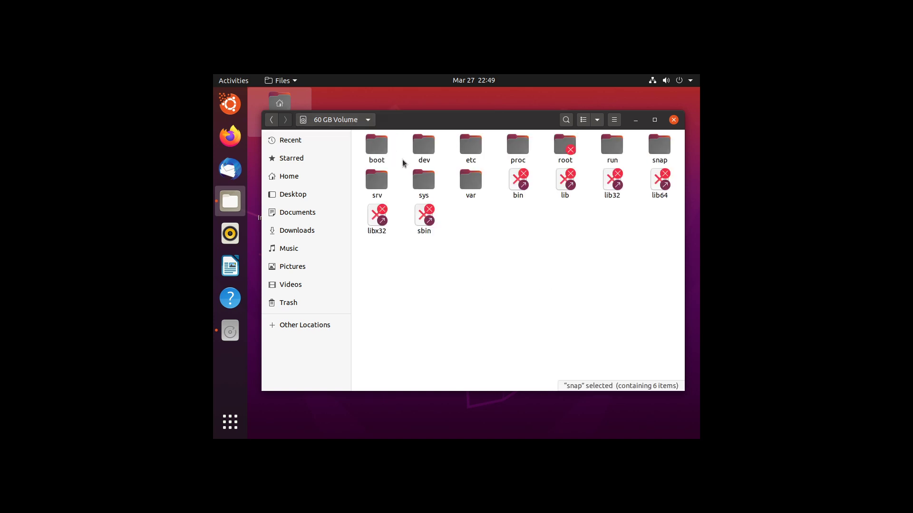
Open etc and its apparmor folder, then reopen etc and scroll through its contents.
{"action": "double_click", "coordinate": [472, 152]}
{"action": "left_click", "coordinate": [416, 190]}
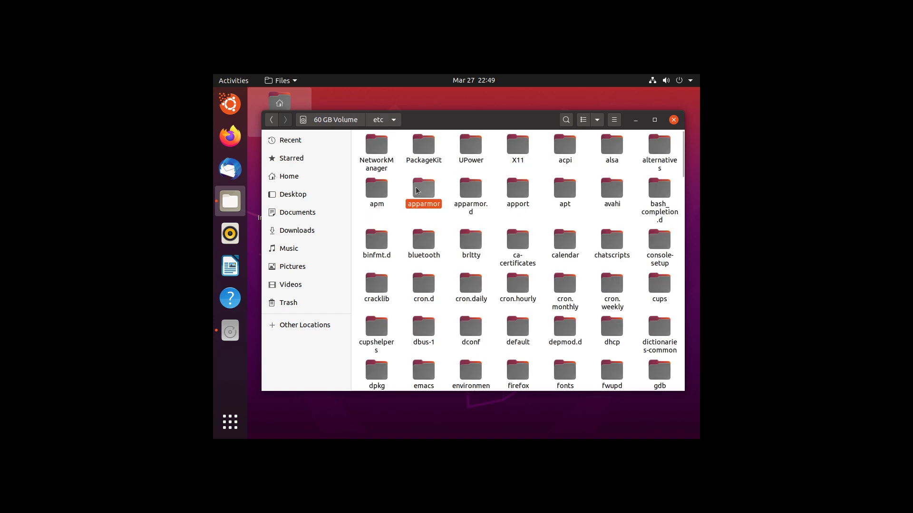
{"action": "double_click", "coordinate": [415, 190]}
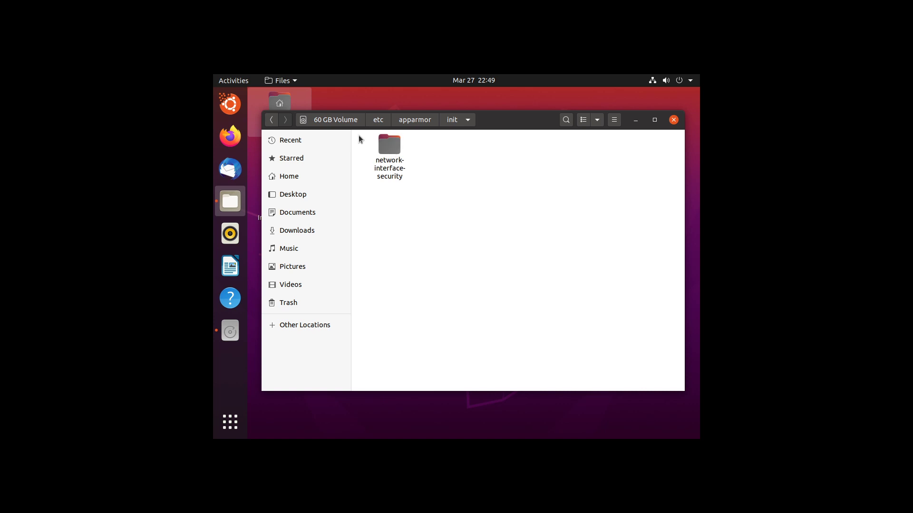
{"action": "left_click", "coordinate": [340, 120]}
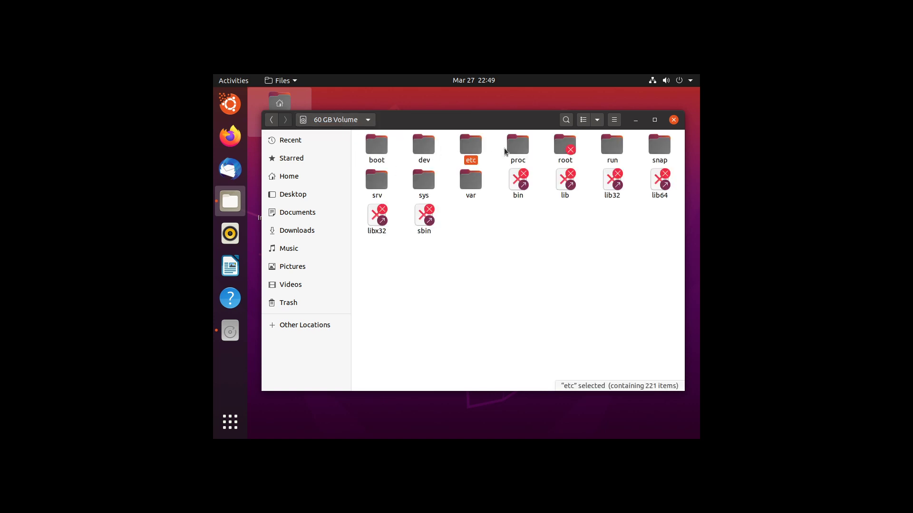
{"action": "double_click", "coordinate": [480, 141]}
{"action": "scroll", "coordinate": [461, 167], "scroll_direction": "down", "scroll_amount": 20}
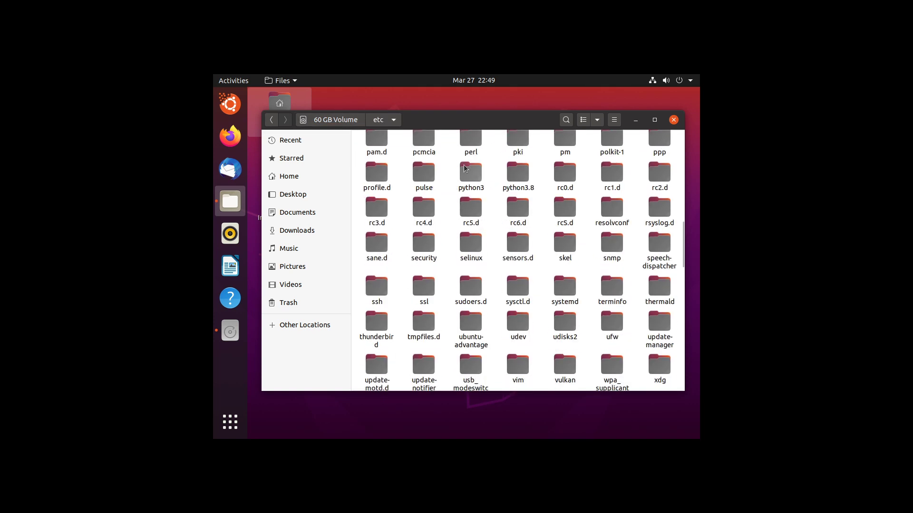
{"action": "scroll", "coordinate": [461, 166], "scroll_direction": "down", "scroll_amount": 5}
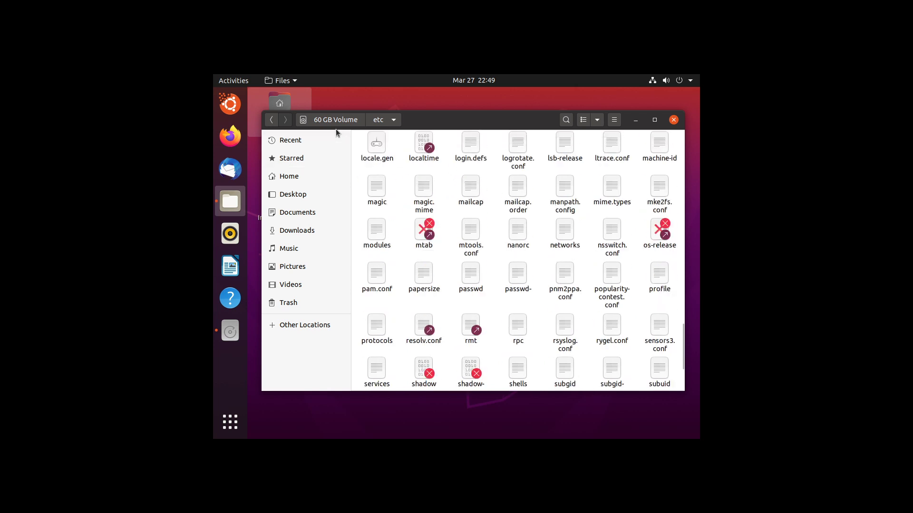
{"action": "left_click", "coordinate": [341, 120]}
Browse boot > efi and boot > grub > fonts, ending back at the volume root.
{"action": "left_click", "coordinate": [380, 151]}
{"action": "double_click", "coordinate": [384, 152]}
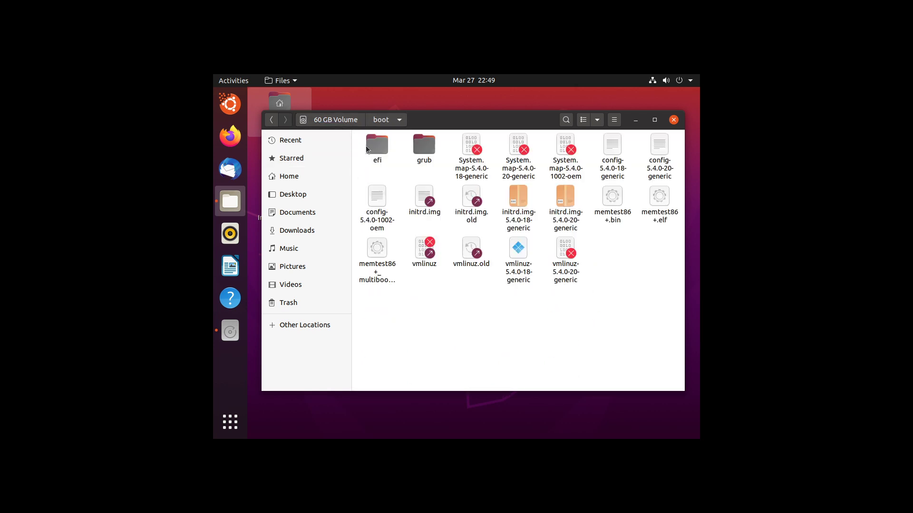
{"action": "left_click", "coordinate": [386, 153]}
{"action": "double_click", "coordinate": [386, 154]}
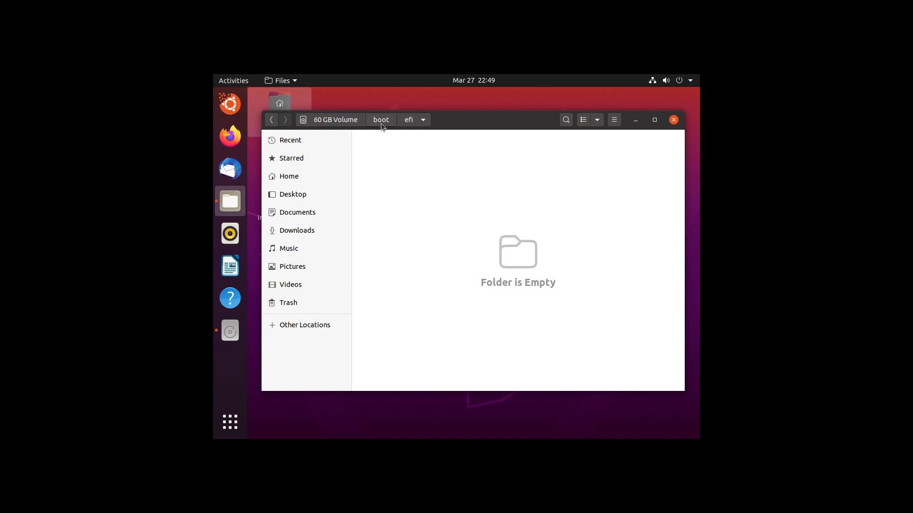
{"action": "left_click", "coordinate": [381, 121]}
{"action": "left_click", "coordinate": [421, 150]}
{"action": "double_click", "coordinate": [421, 150]}
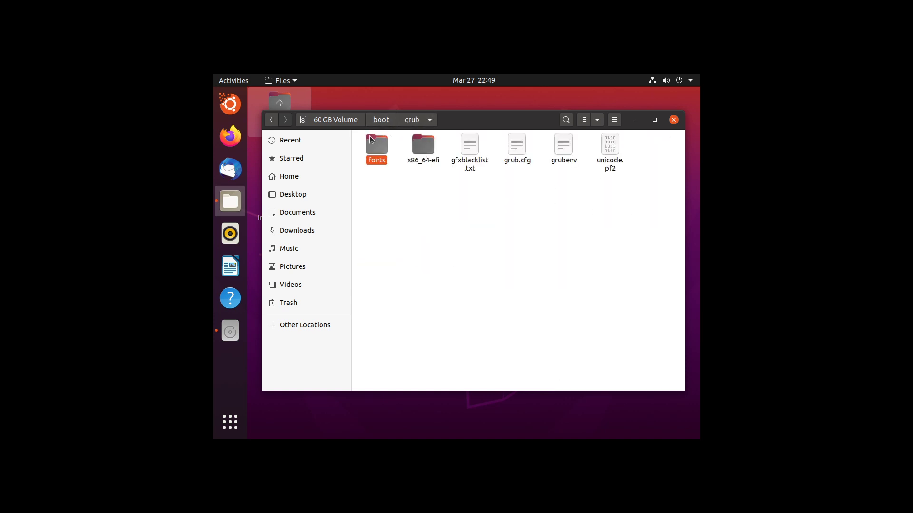
{"action": "double_click", "coordinate": [371, 139]}
{"action": "left_click", "coordinate": [356, 125]}
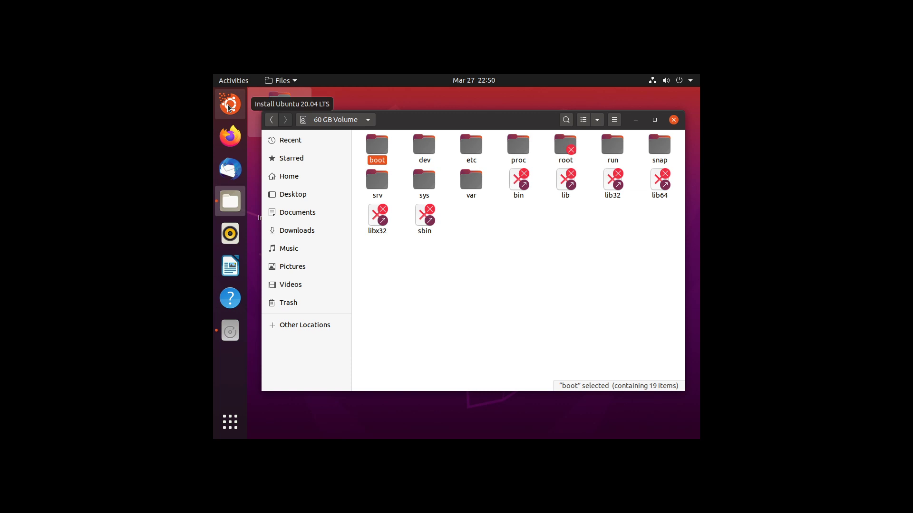
Launch the Install Ubuntu installer, quit it, and close the Files window.
{"action": "left_click", "coordinate": [229, 105]}
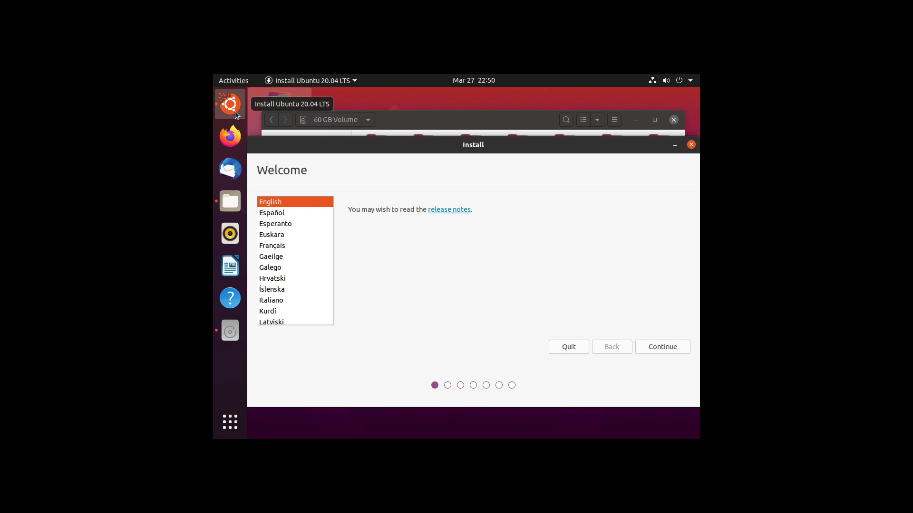
{"action": "left_click", "coordinate": [692, 146]}
{"action": "left_click", "coordinate": [547, 291]}
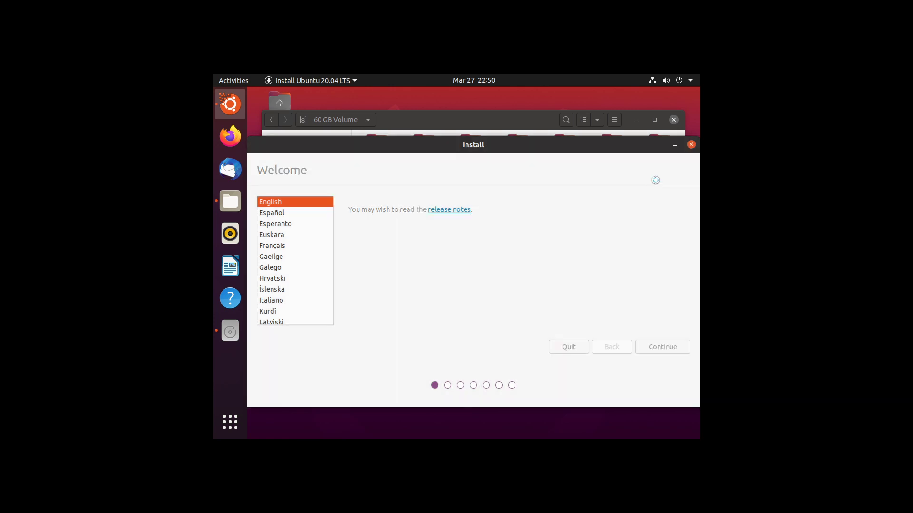
{"action": "left_click", "coordinate": [672, 122]}
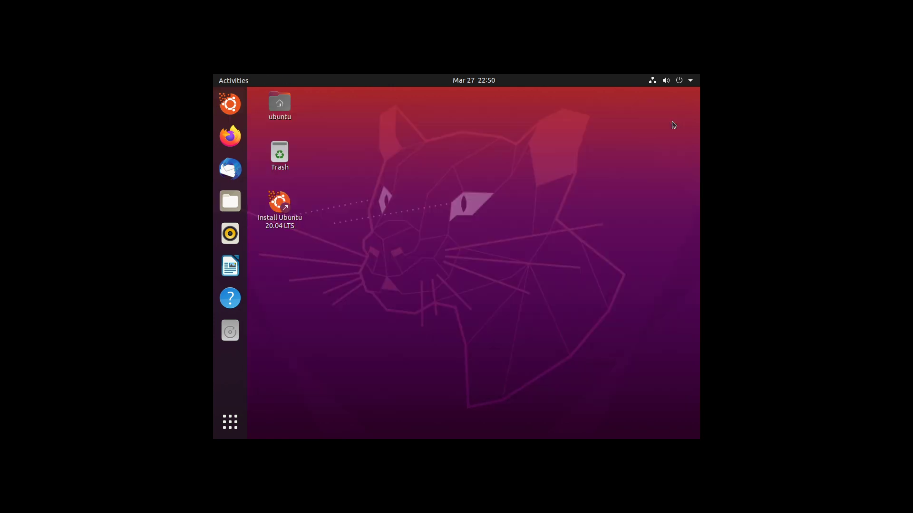